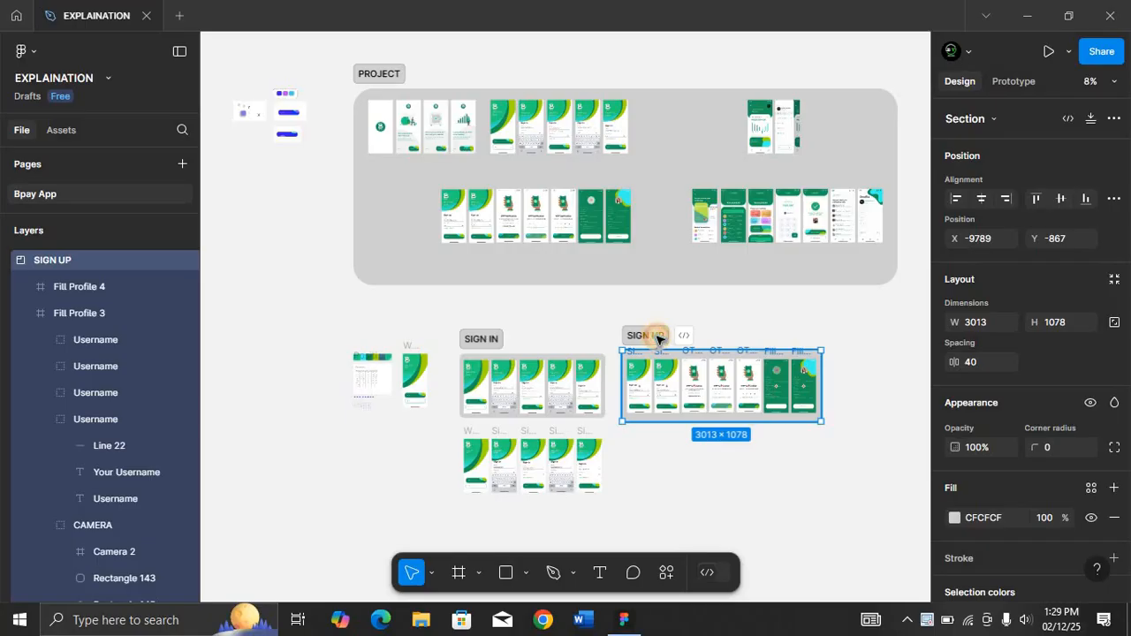
# Inspect the sign-up screens of the SIGN UP section, zooming in on the hidden and visible password frames.
pyautogui.hotkey('shift', '2')
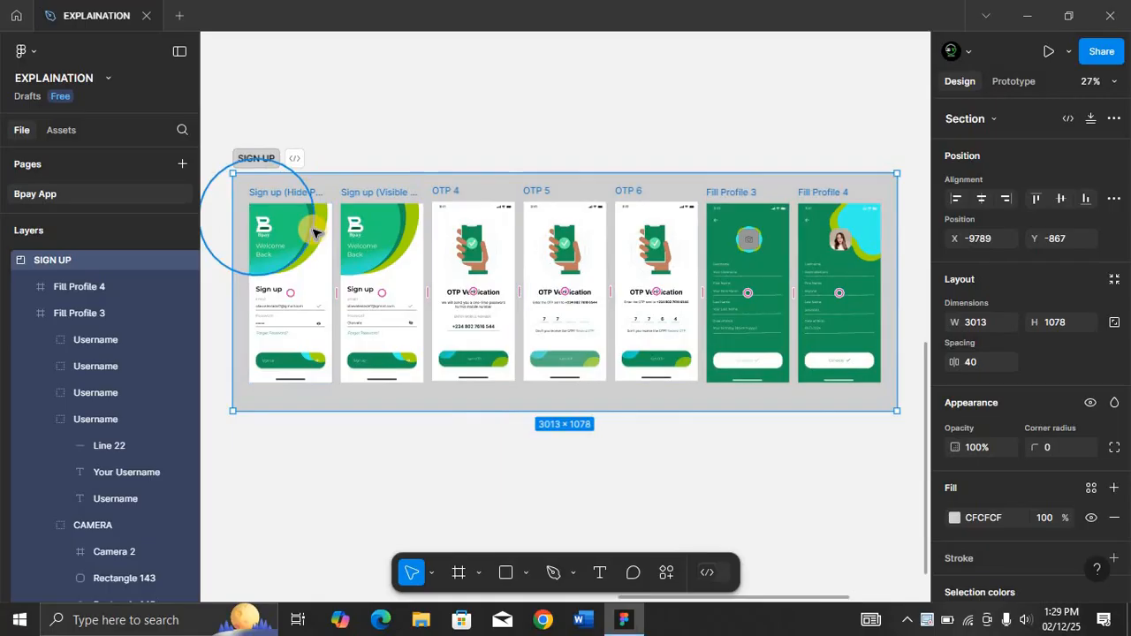
pyautogui.click(283, 194)
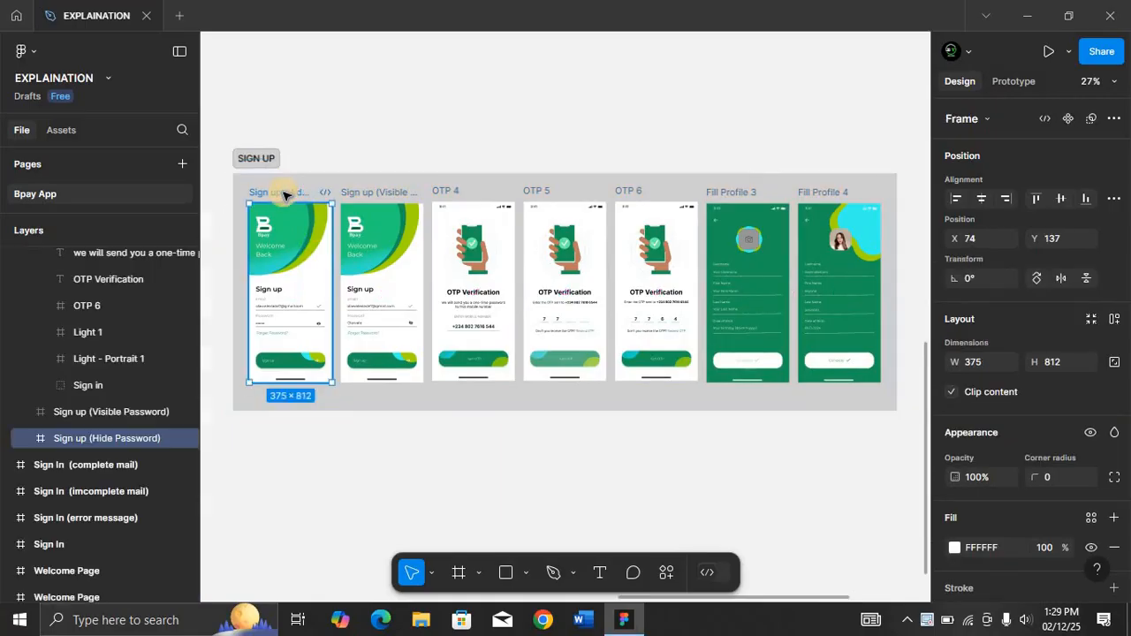
pyautogui.hotkey('shift', '2')
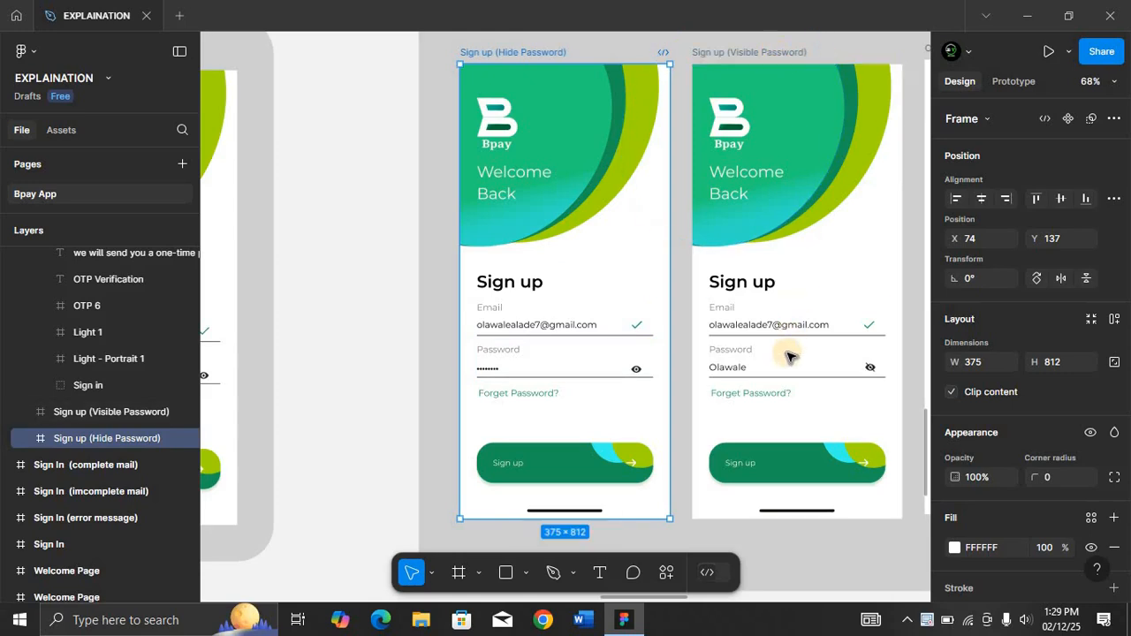
pyautogui.hscroll(15, 785, 356)
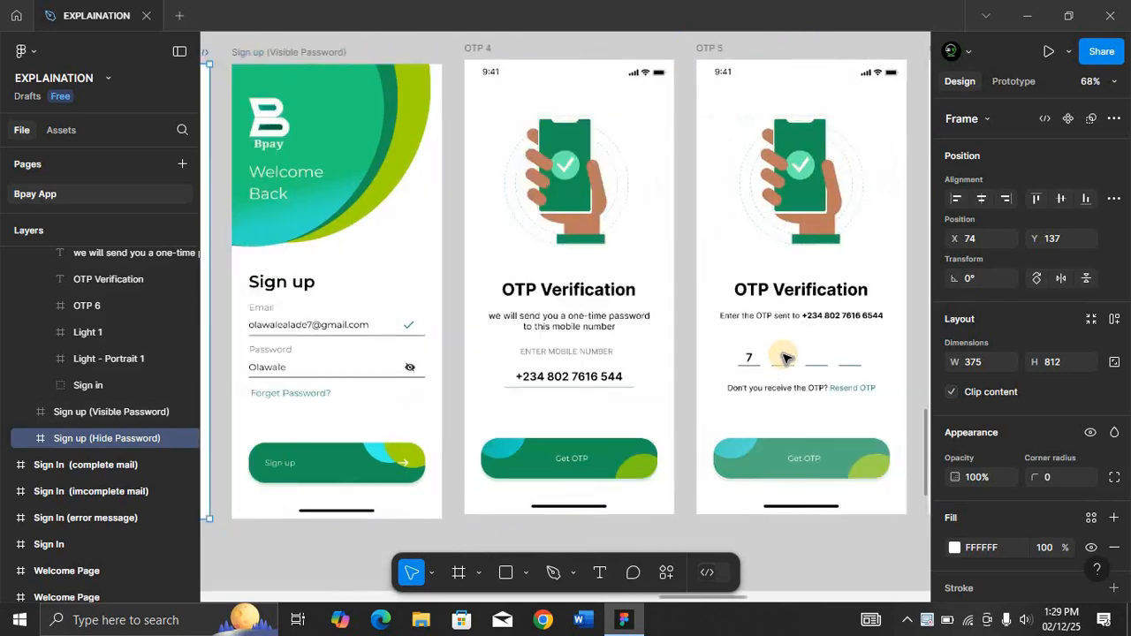
pyautogui.hscroll(-5, 785, 356)
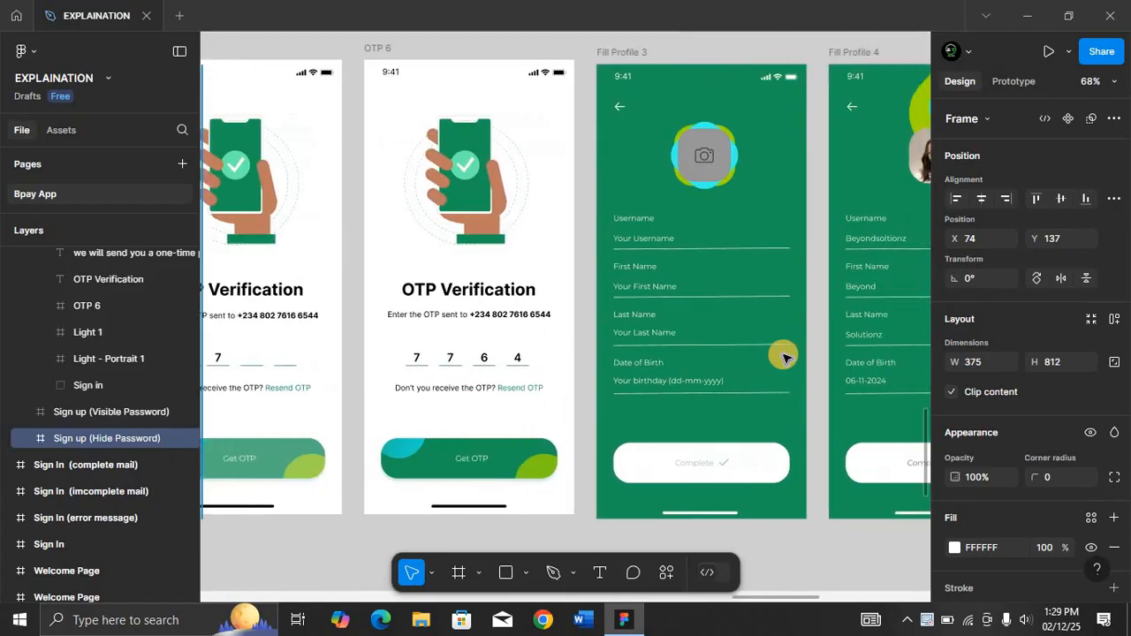
pyautogui.hotkey('ctrl', '-')
pyautogui.hscroll(-3, 613, 366)
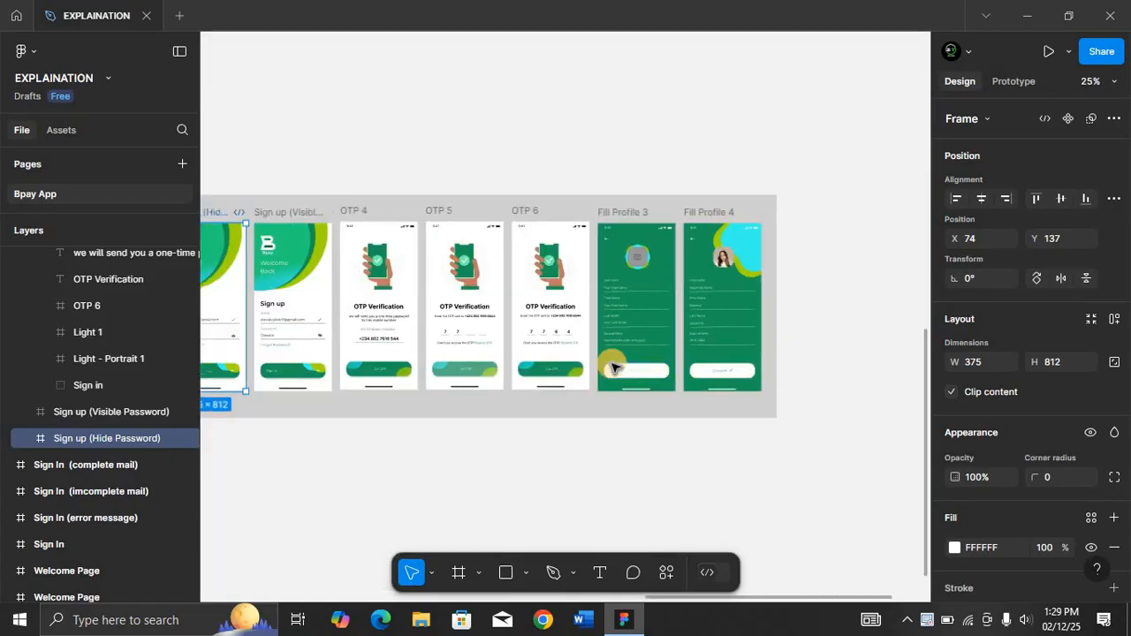
pyautogui.scroll(-4, 613, 366)
pyautogui.hscroll(-2, 613, 366)
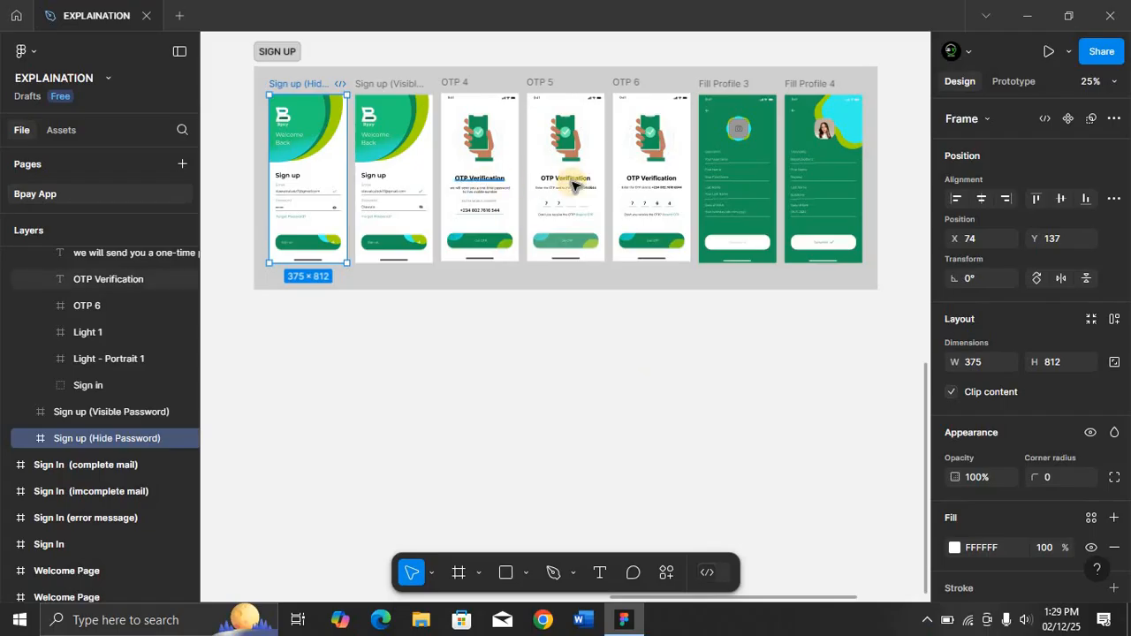
pyautogui.click(349, 102)
pyautogui.click(300, 91)
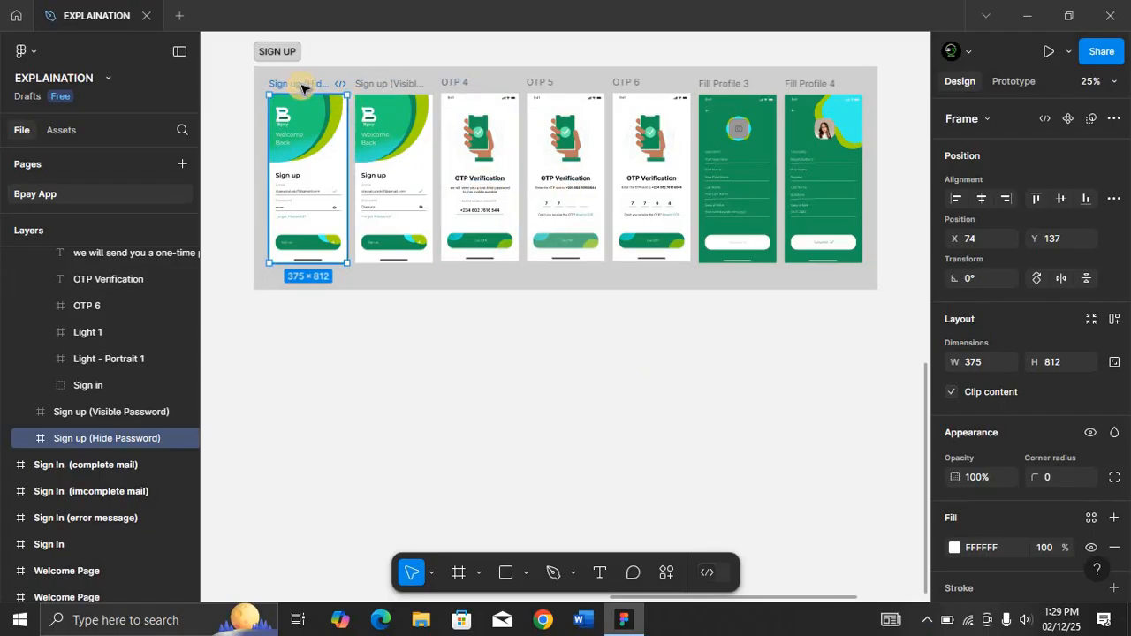
pyautogui.hotkey('shift', '2')
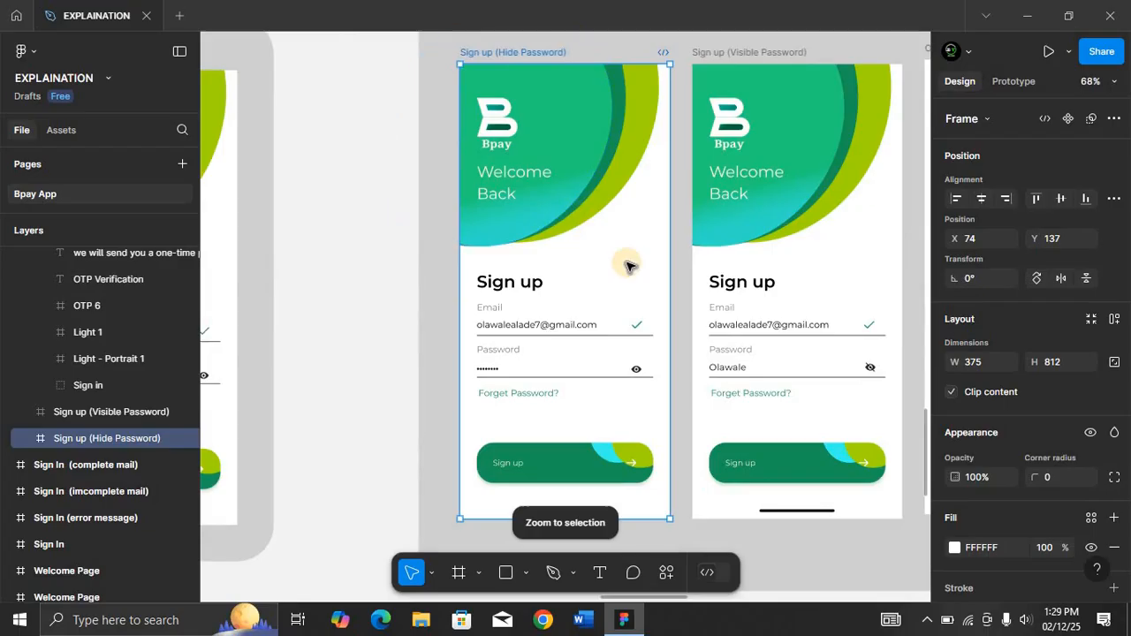
pyautogui.hscroll(-5, 626, 262)
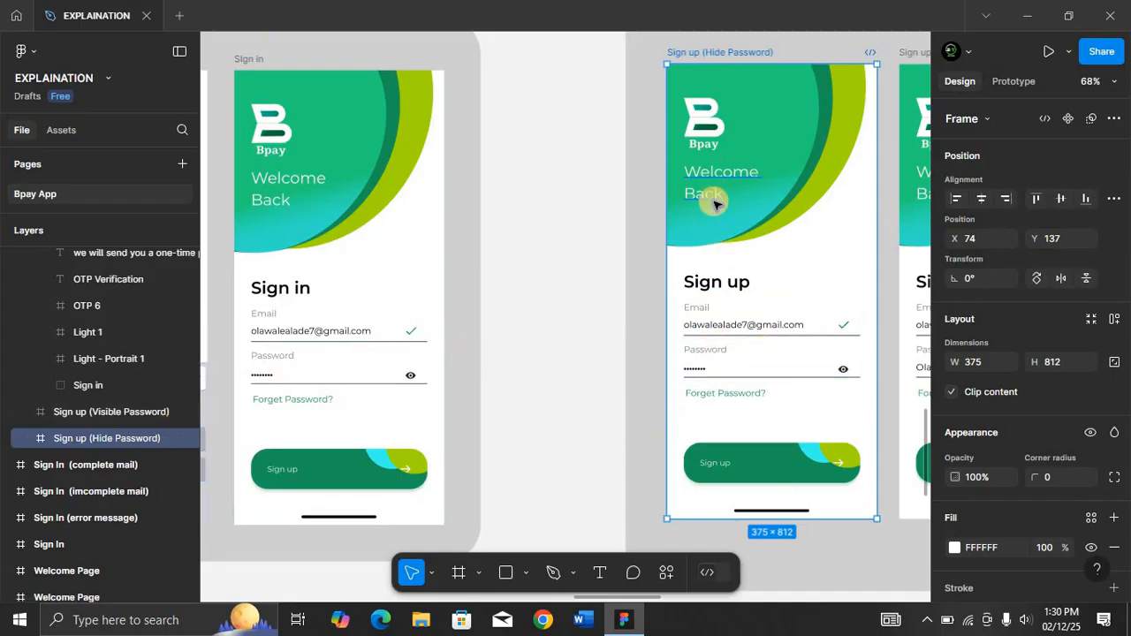
pyautogui.hscroll(2, 714, 204)
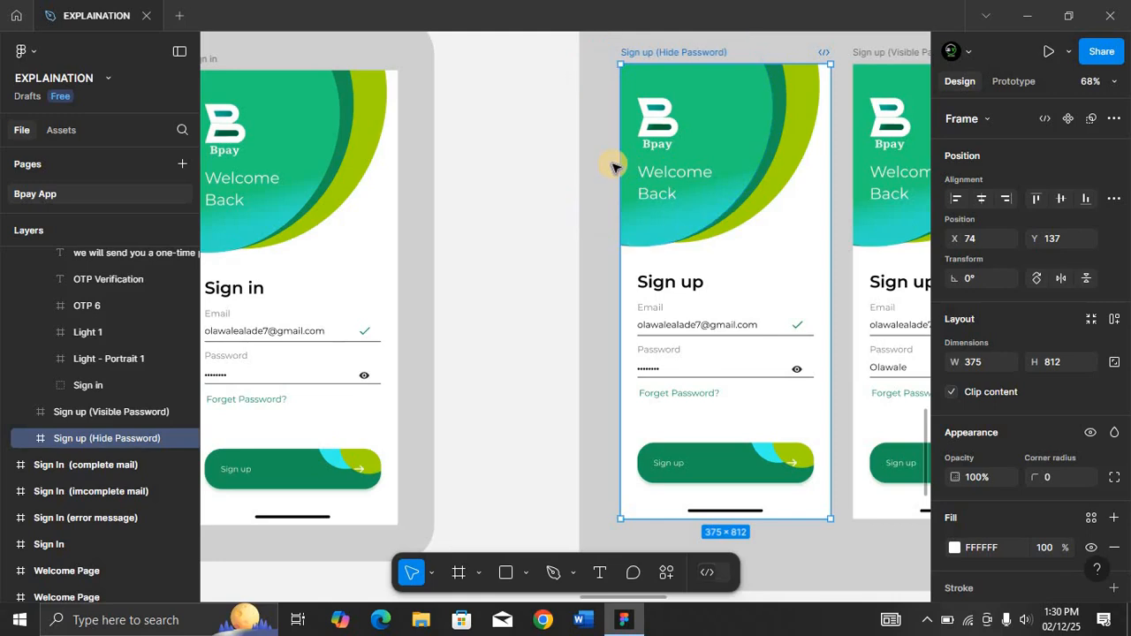
pyautogui.hscroll(-1, 613, 166)
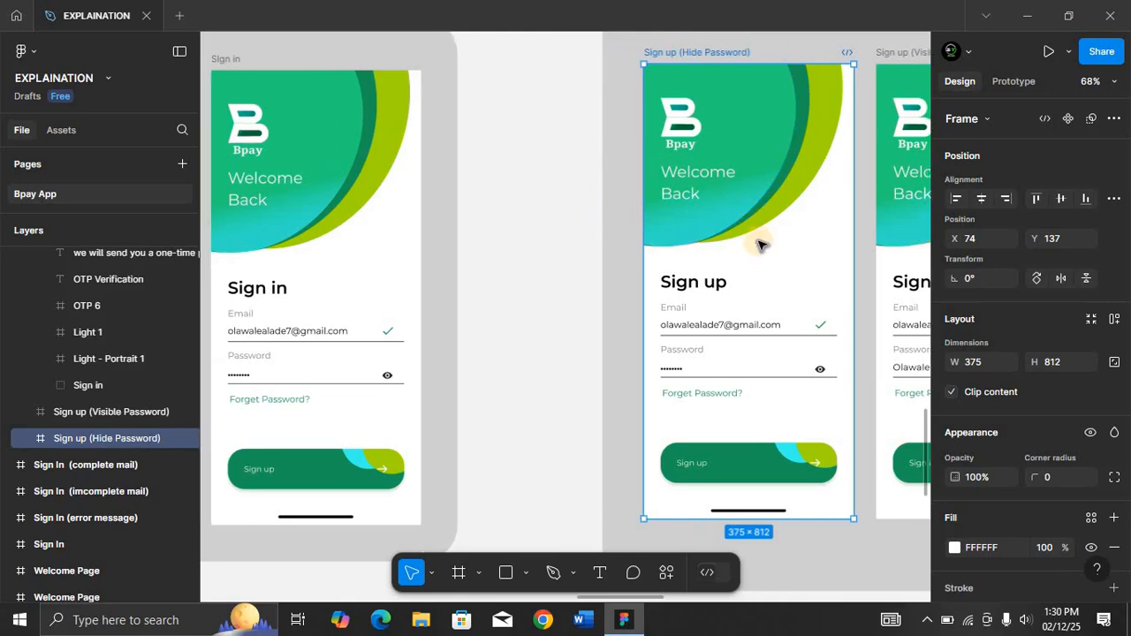
pyautogui.hscroll(8, 739, 217)
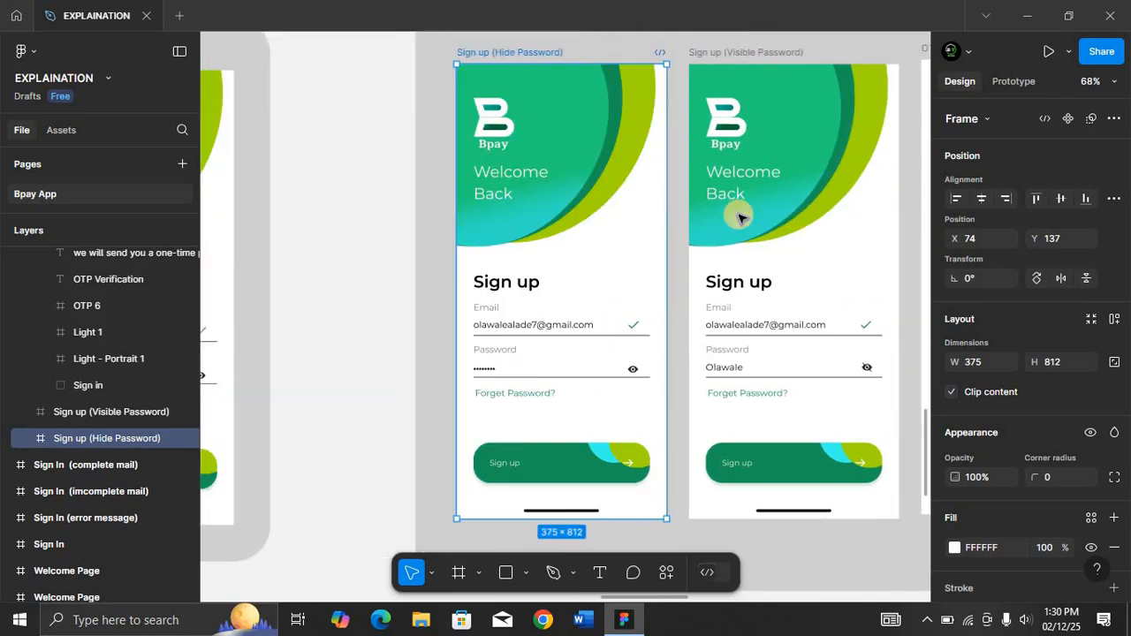
# Duplicate the Sign In screen and move the copy to an empty spot to the right of the row.
pyautogui.rightClick(739, 215)
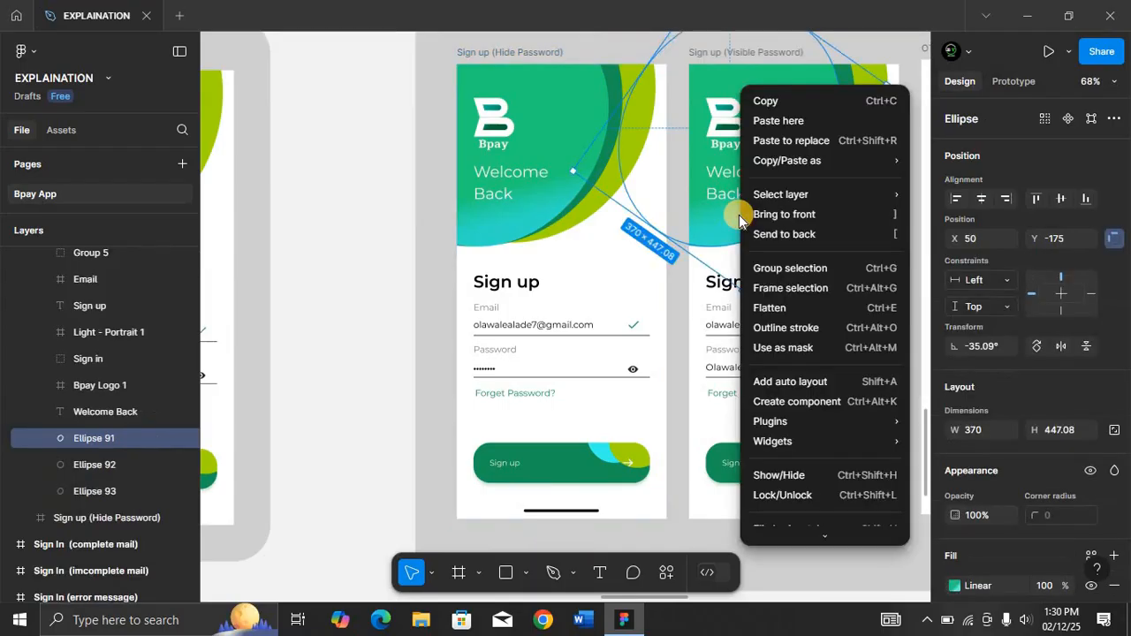
pyautogui.click(304, 340)
pyautogui.scroll(-1, 304, 340)
pyautogui.scroll(-5, 304, 338)
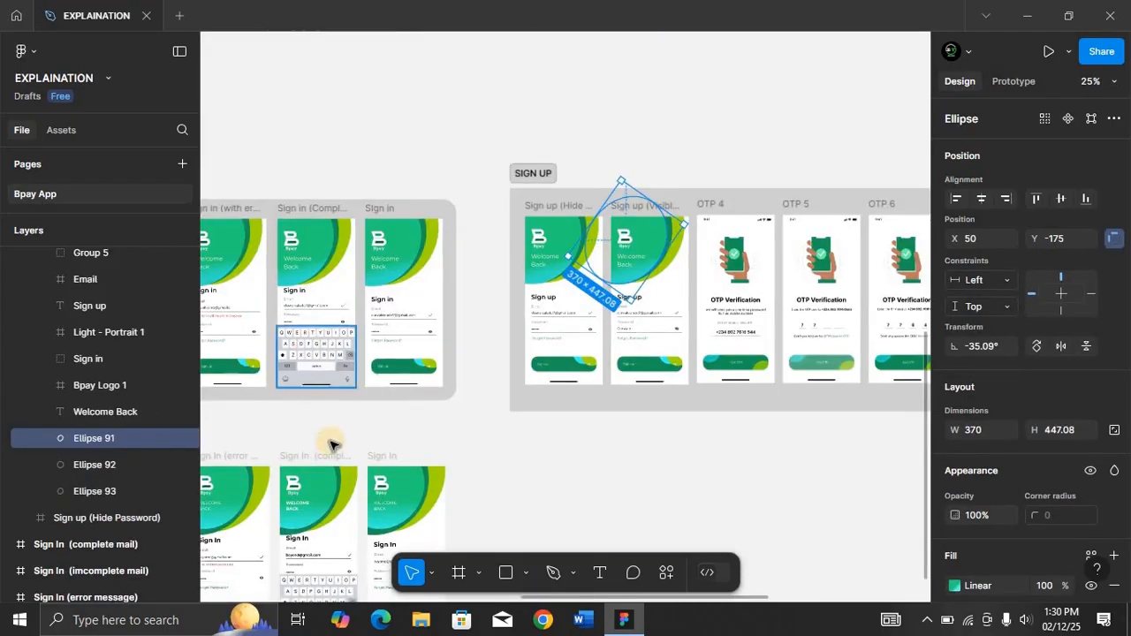
pyautogui.scroll(-3, 411, 443)
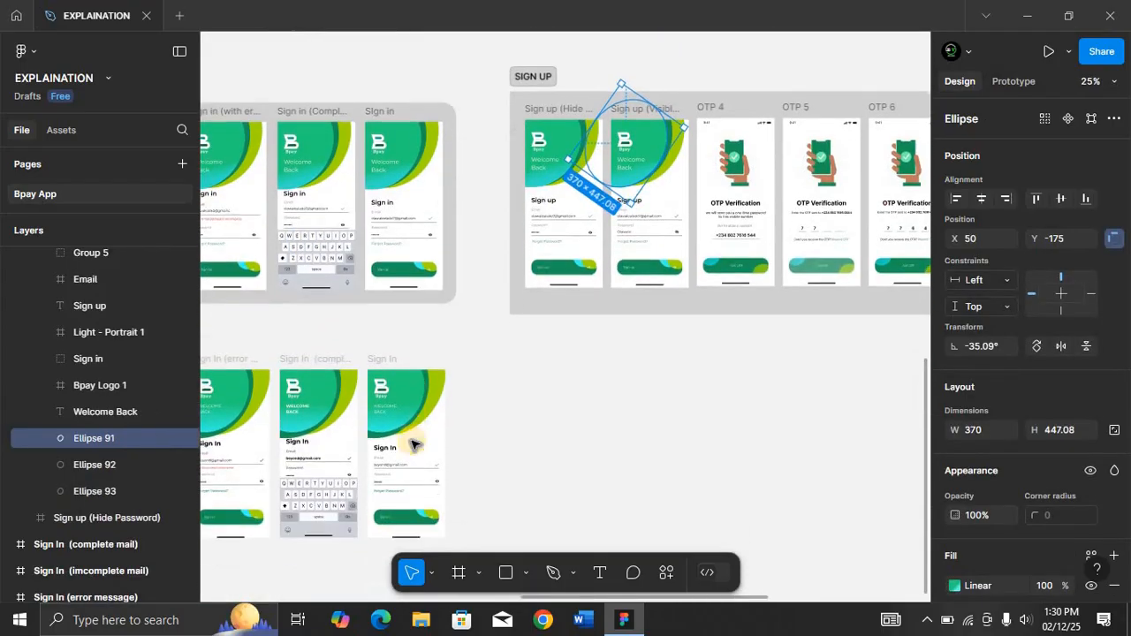
pyautogui.click(383, 360)
pyautogui.hotkey('shift', '2')
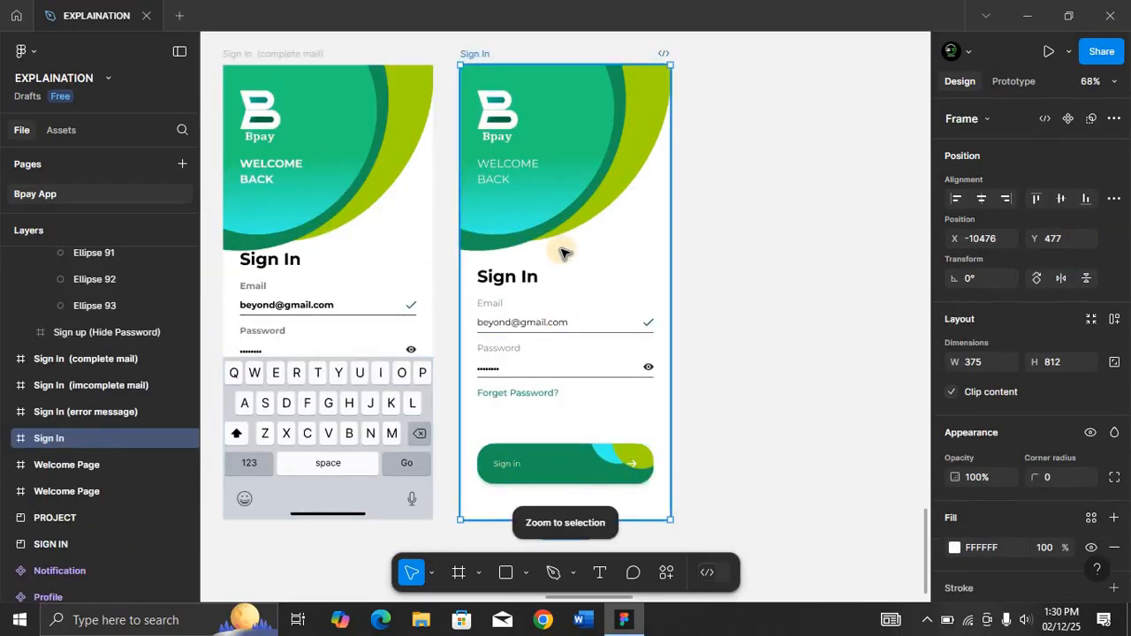
pyautogui.hotkey('ctrl', 'd')
pyautogui.hotkey('ctrl', '-')
pyautogui.hotkey('ctrl', '-')
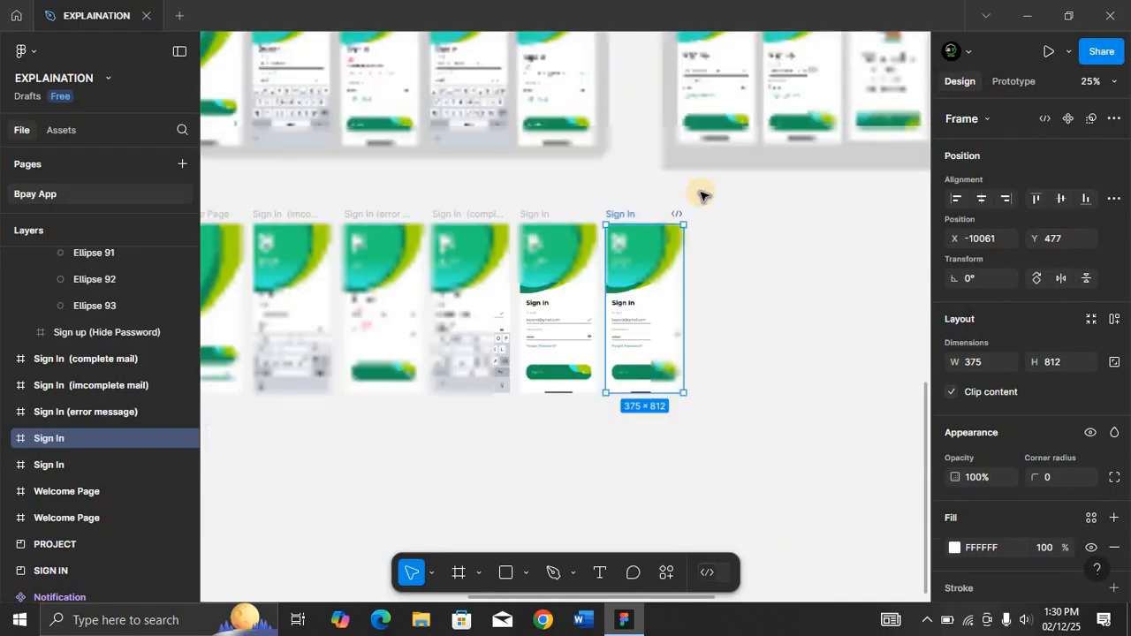
pyautogui.moveTo(626, 215); pyautogui.dragTo(699, 205)
pyautogui.hotkey('shift', '2')
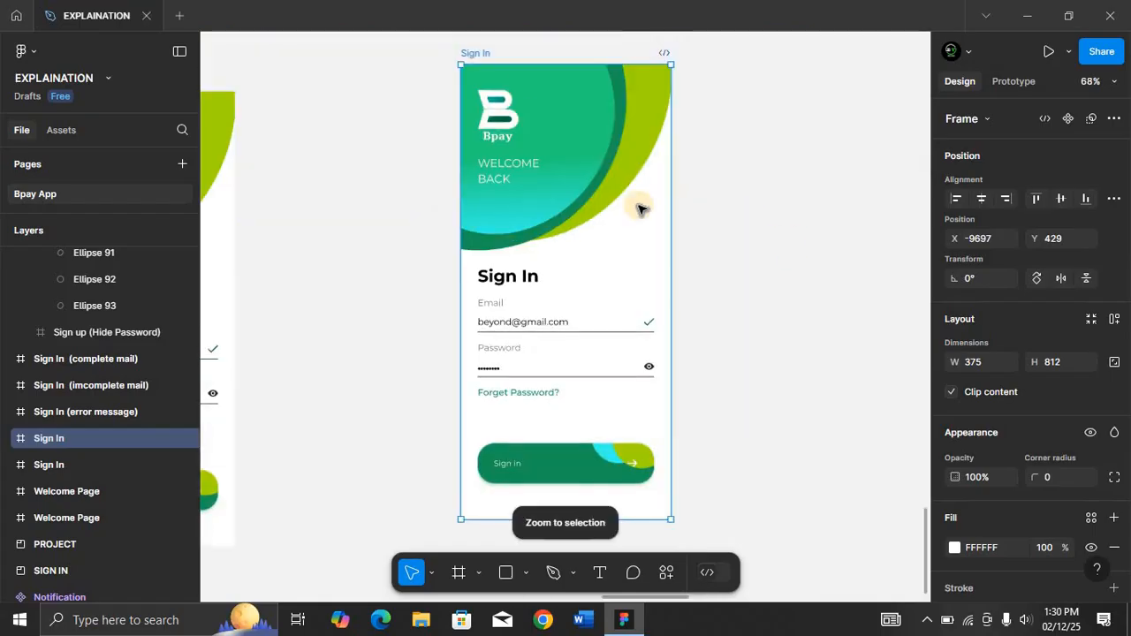
# Rename the duplicated frame to Sign Up.
pyautogui.doubleClick(492, 54)
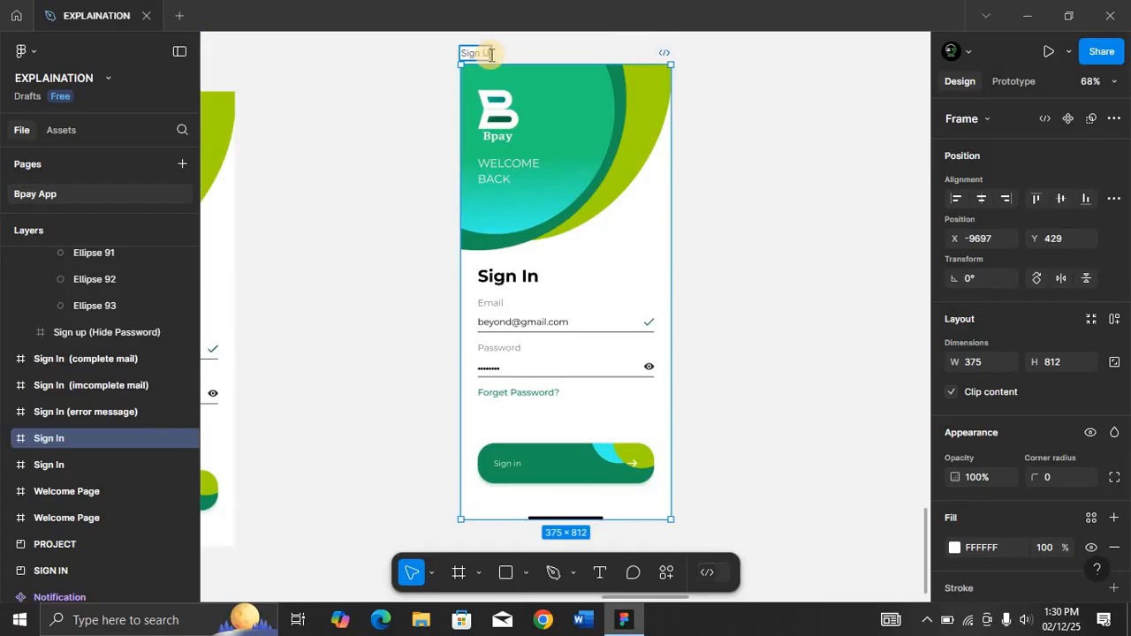
pyautogui.write('Sign Up')
pyautogui.press('Return')
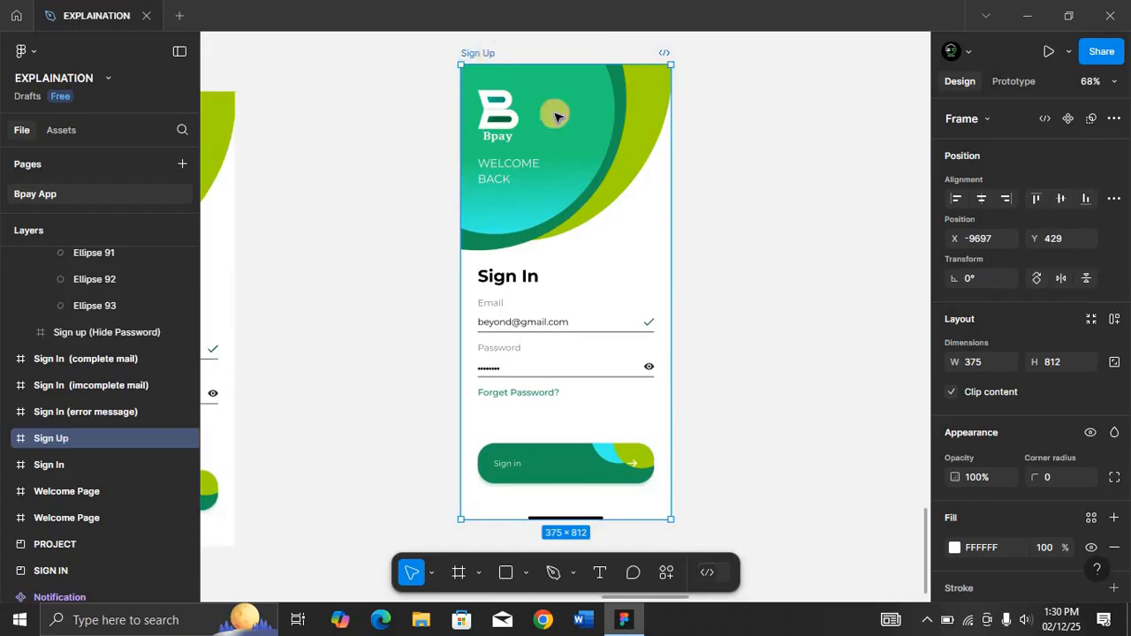
# Change the screen's heading to Sign Up and the button label to Sign up.
pyautogui.doubleClick(526, 278)
pyautogui.click(532, 277)
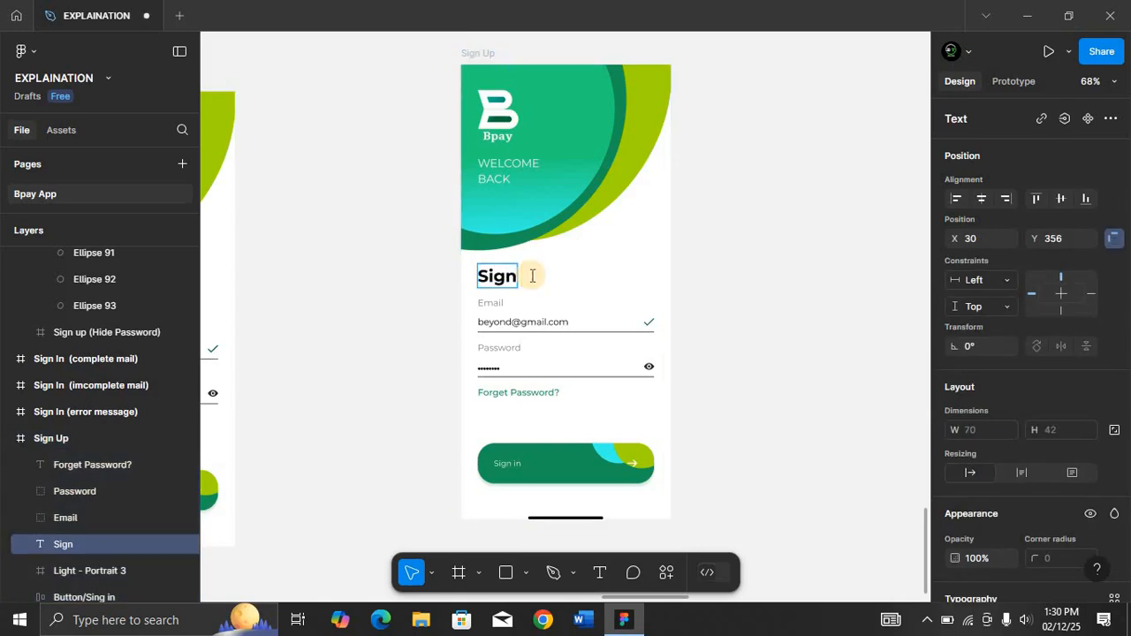
pyautogui.doubleClick(510, 461)
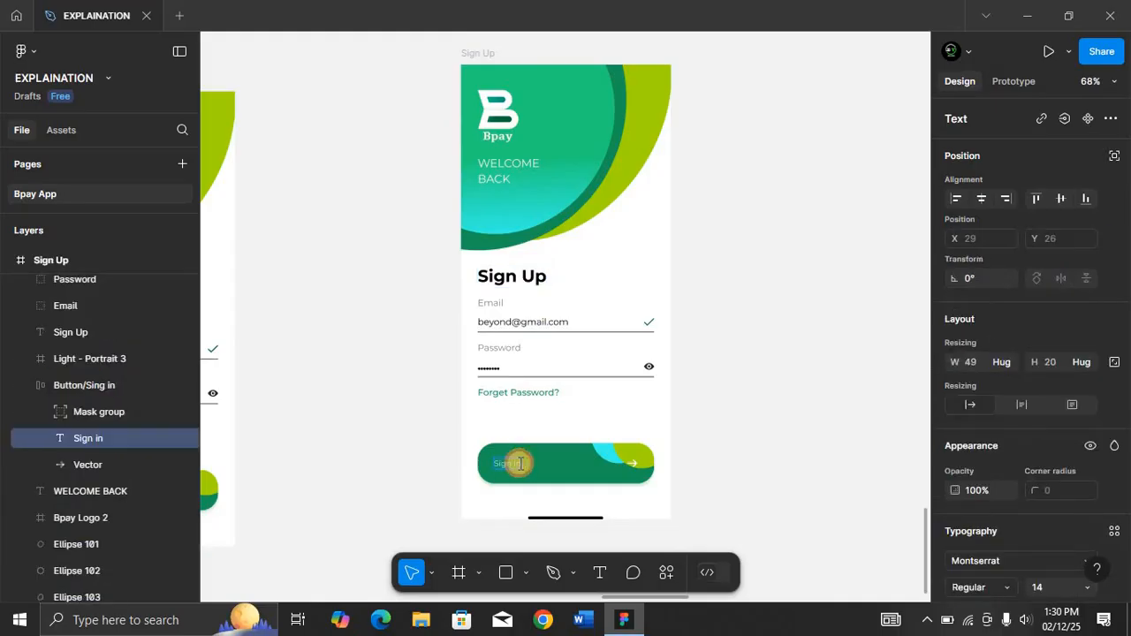
pyautogui.press('BackSpace')
pyautogui.press('BackSpace')
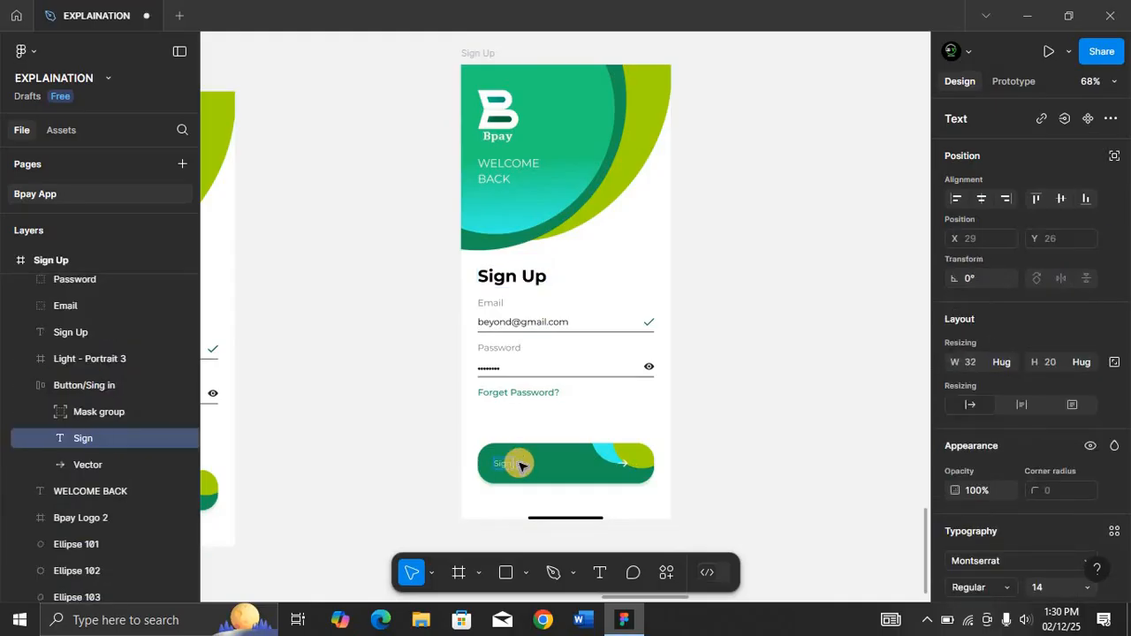
pyautogui.write('up')
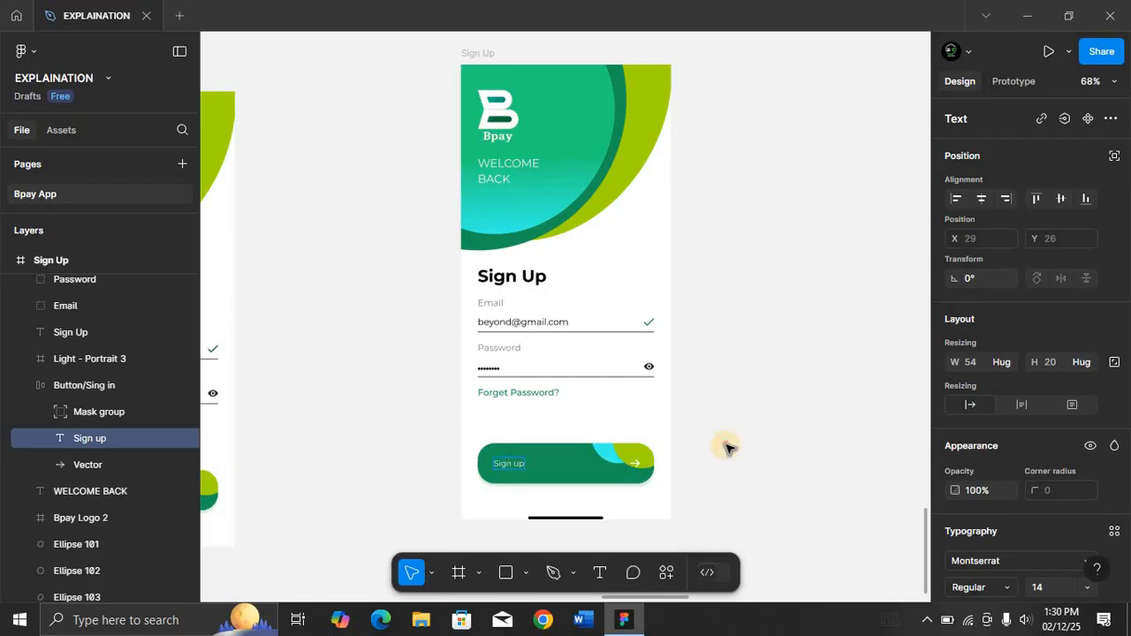
pyautogui.press('Escape')
# Rename the frame to Sign Up (Hidden Password).
pyautogui.click(491, 60)
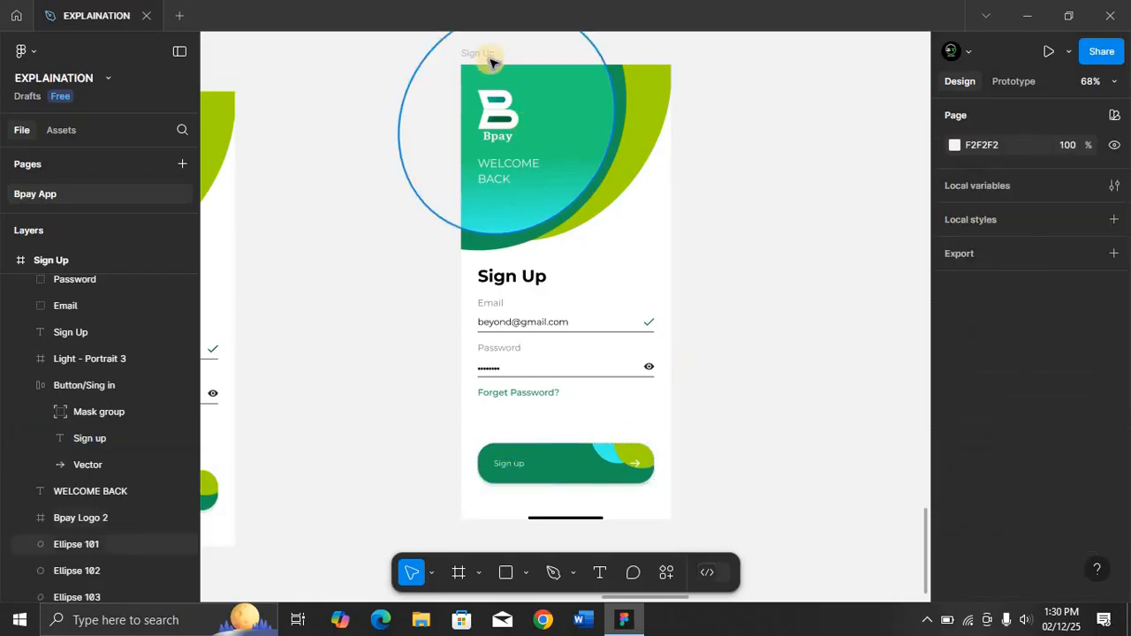
pyautogui.click(492, 55)
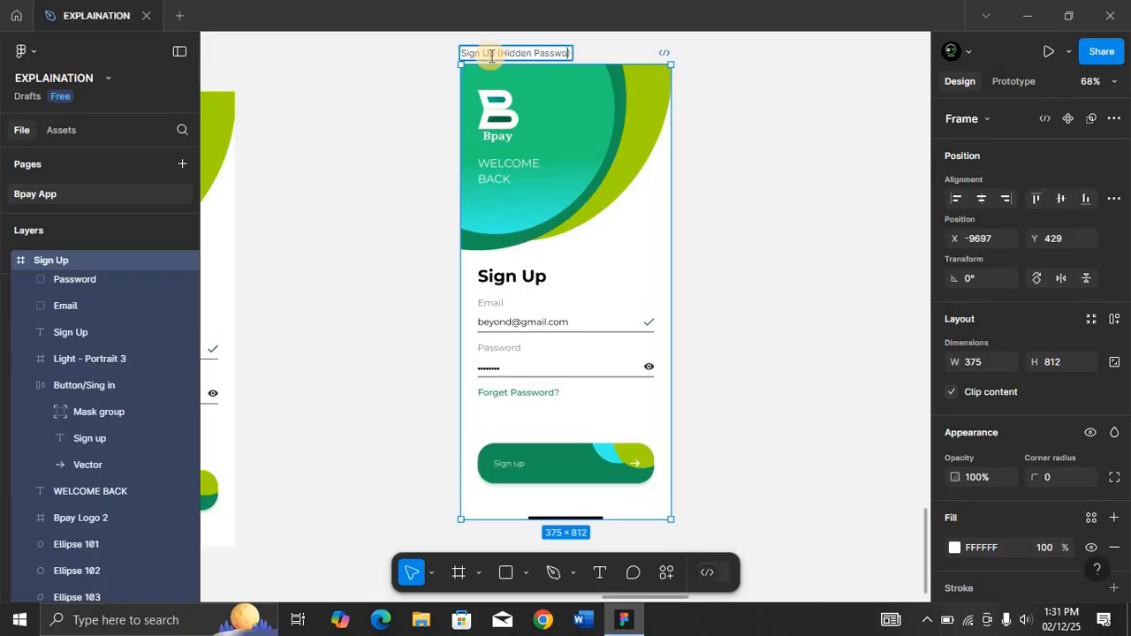
pyautogui.press('Return')
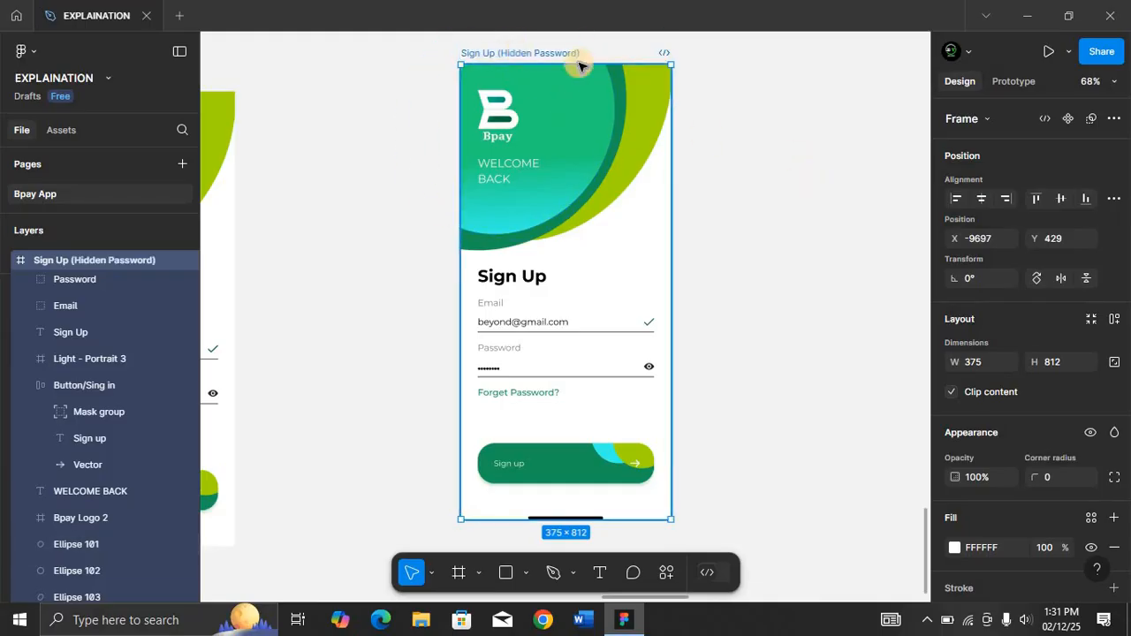
# Duplicate the Sign Up (Hidden Password) frame and replace the copy's masked password with plain visible password text.
pyautogui.hotkey('ctrl', 'd')
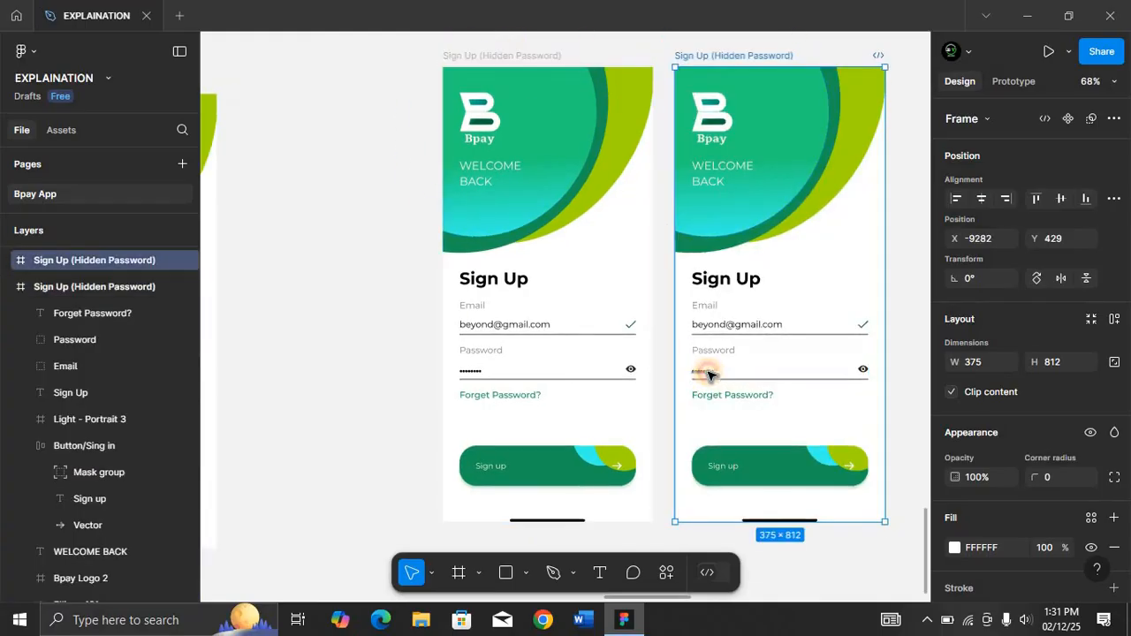
pyautogui.doubleClick(709, 373)
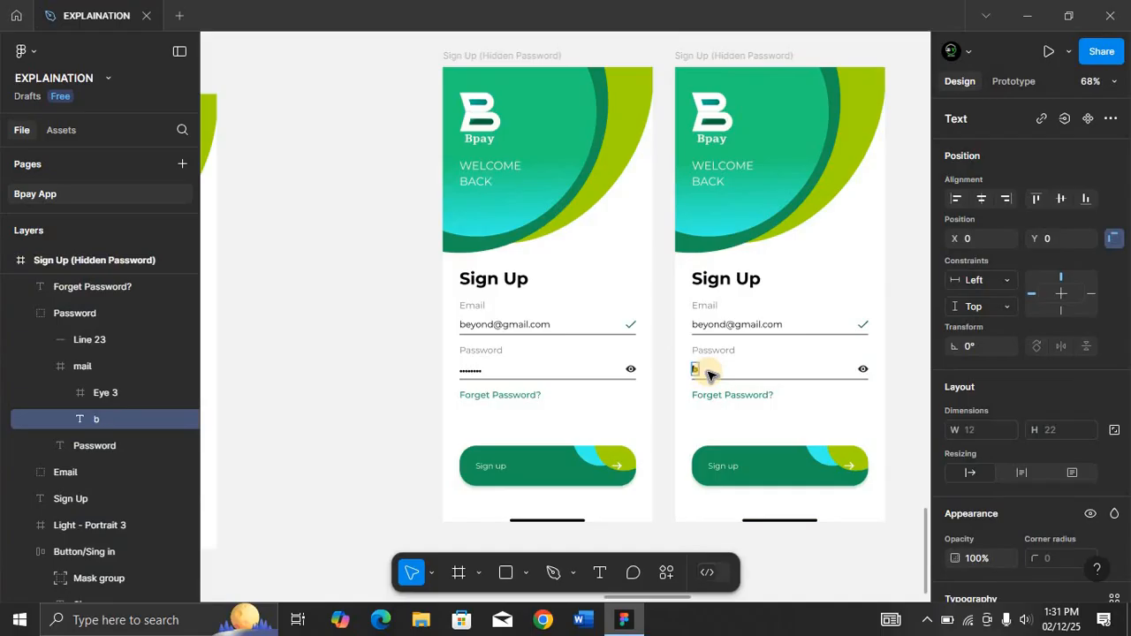
pyautogui.write('d')
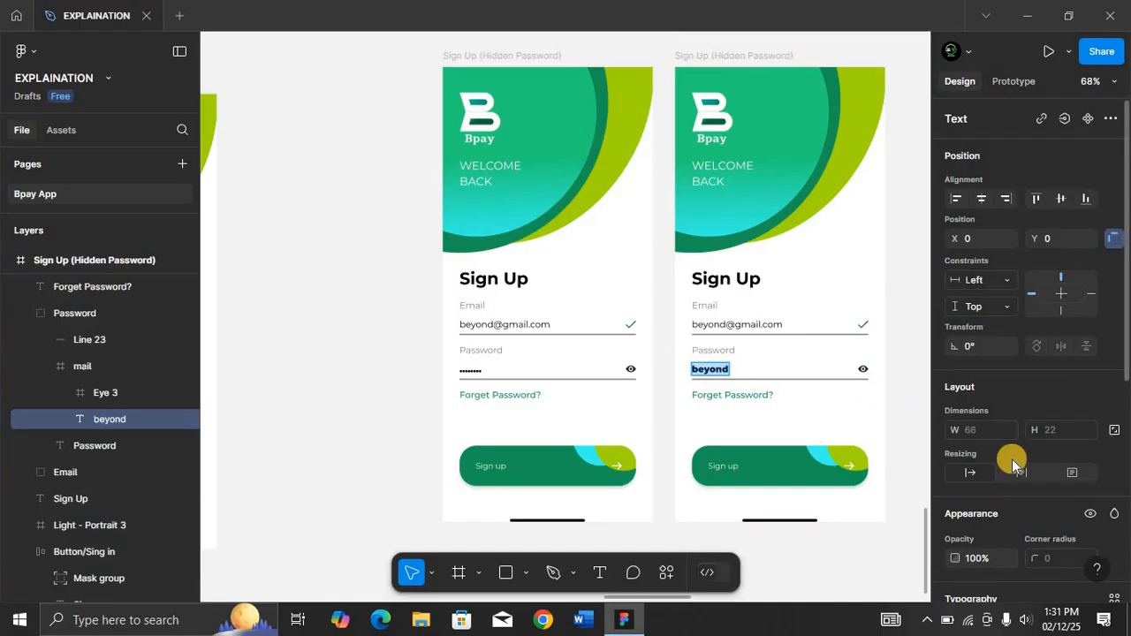
# Set the visible password text's font weight to Regular.
pyautogui.scroll(-5, 1011, 458)
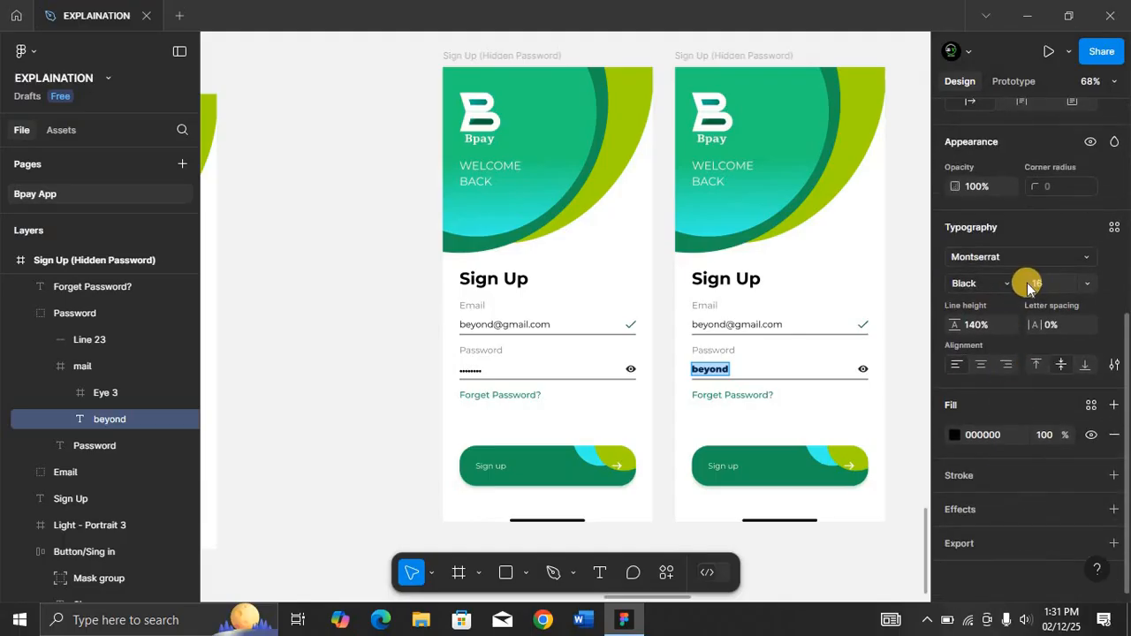
pyautogui.click(1007, 285)
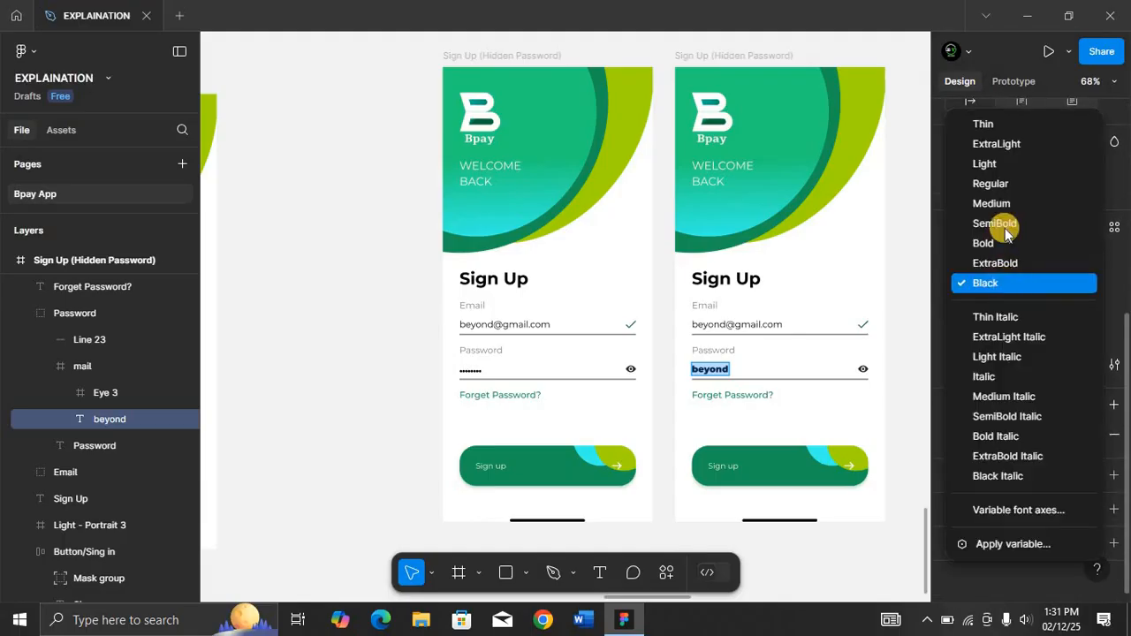
pyautogui.click(1006, 184)
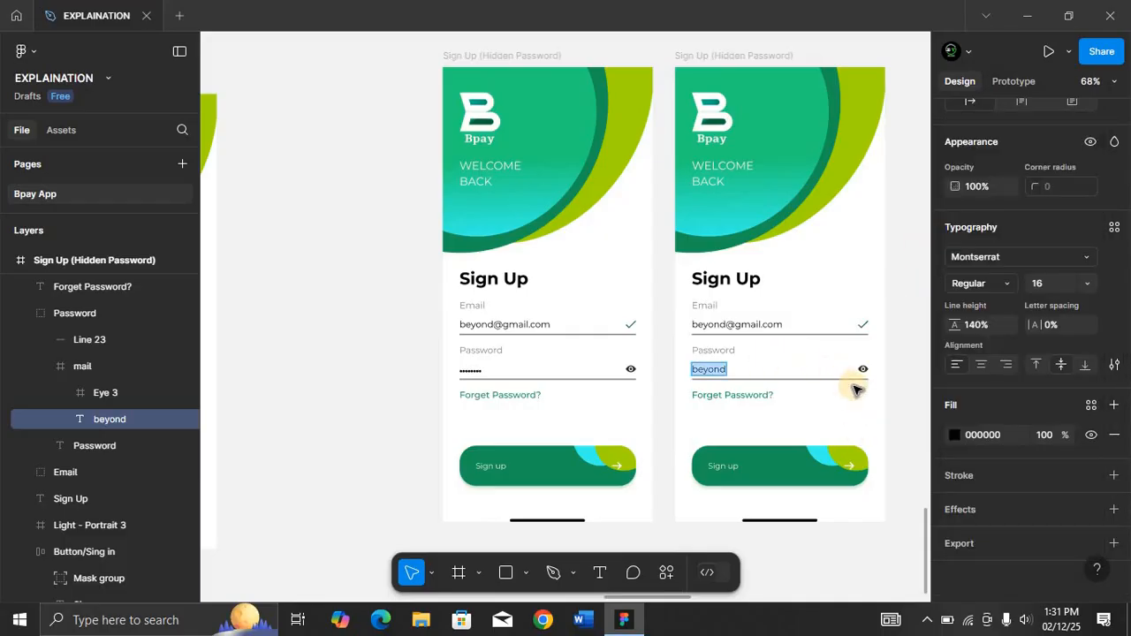
pyautogui.press('Escape')
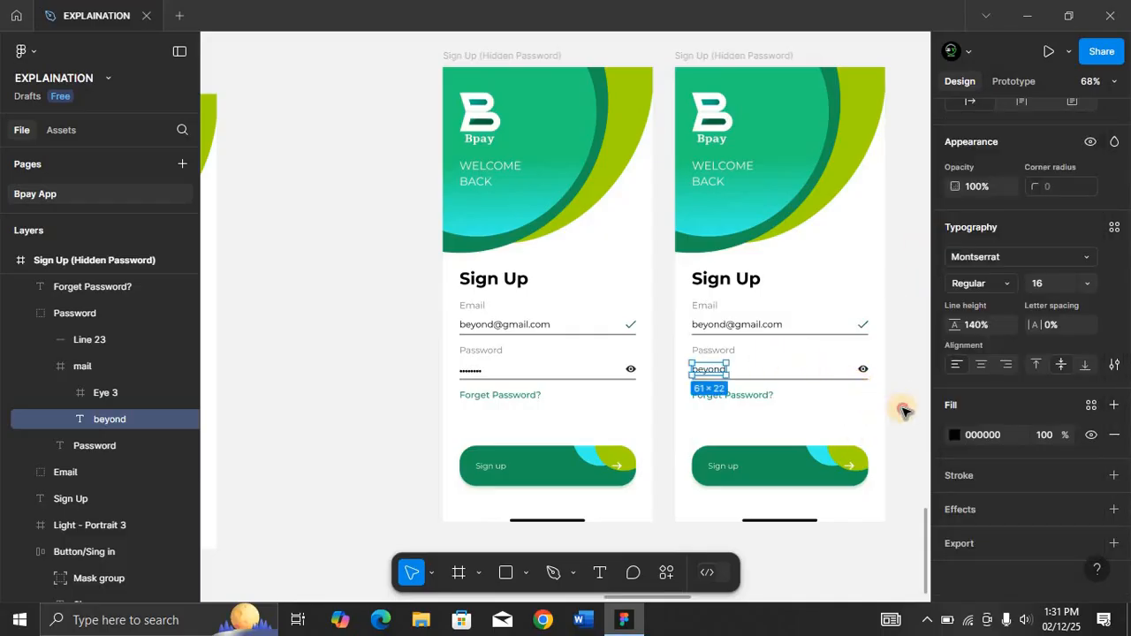
# Start an image import and choose the Eye-Icon Hidden file from the Bpay icons folder.
pyautogui.press('Escape')
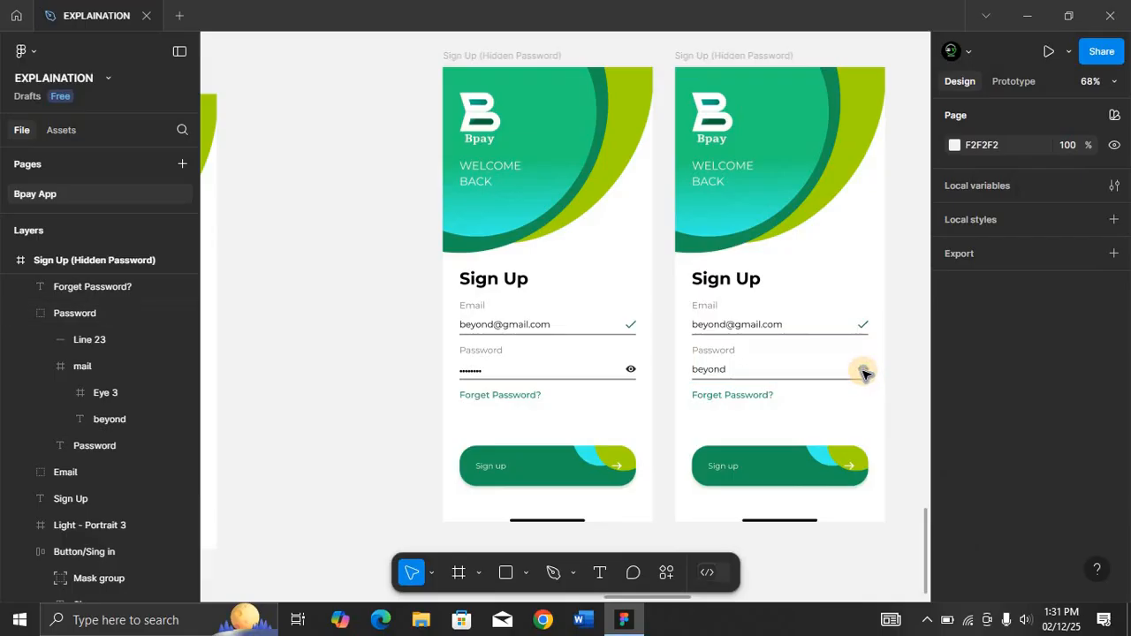
pyautogui.keyDown('ctrl'); pyautogui.click(863, 371); pyautogui.keyUp('ctrl')
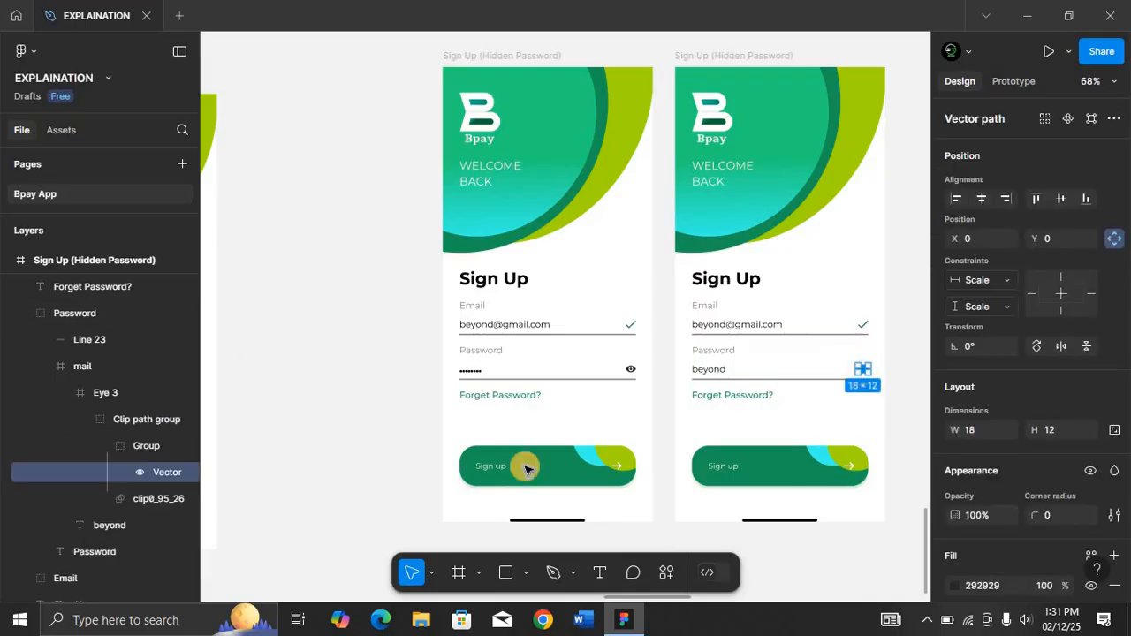
pyautogui.click(910, 433)
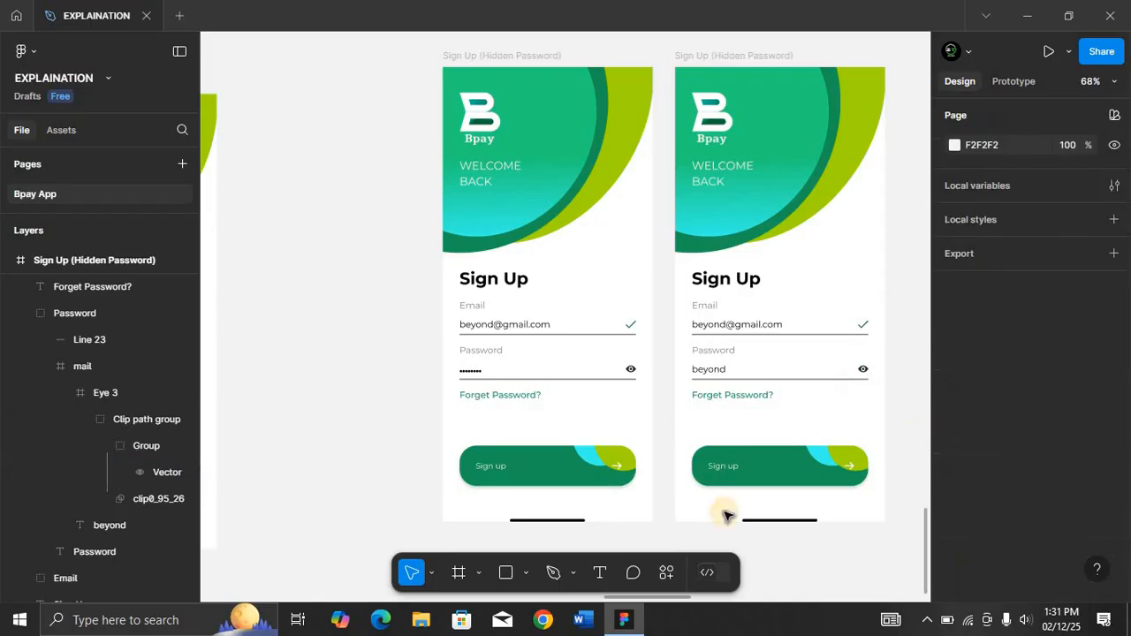
pyautogui.click(532, 579)
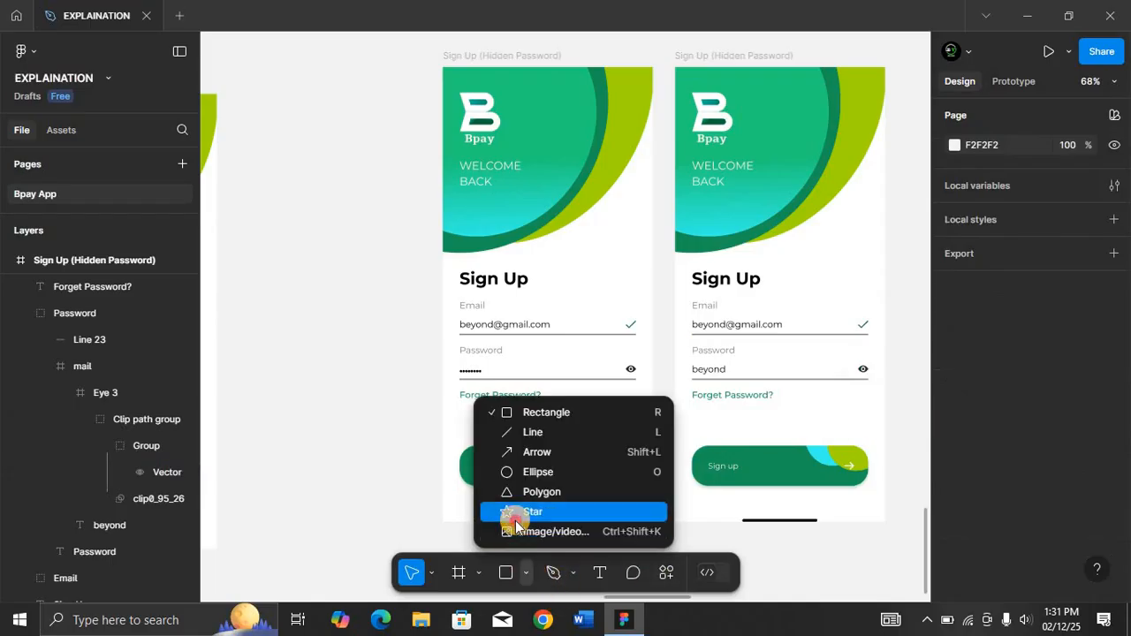
pyautogui.click(530, 512)
pyautogui.click(525, 572)
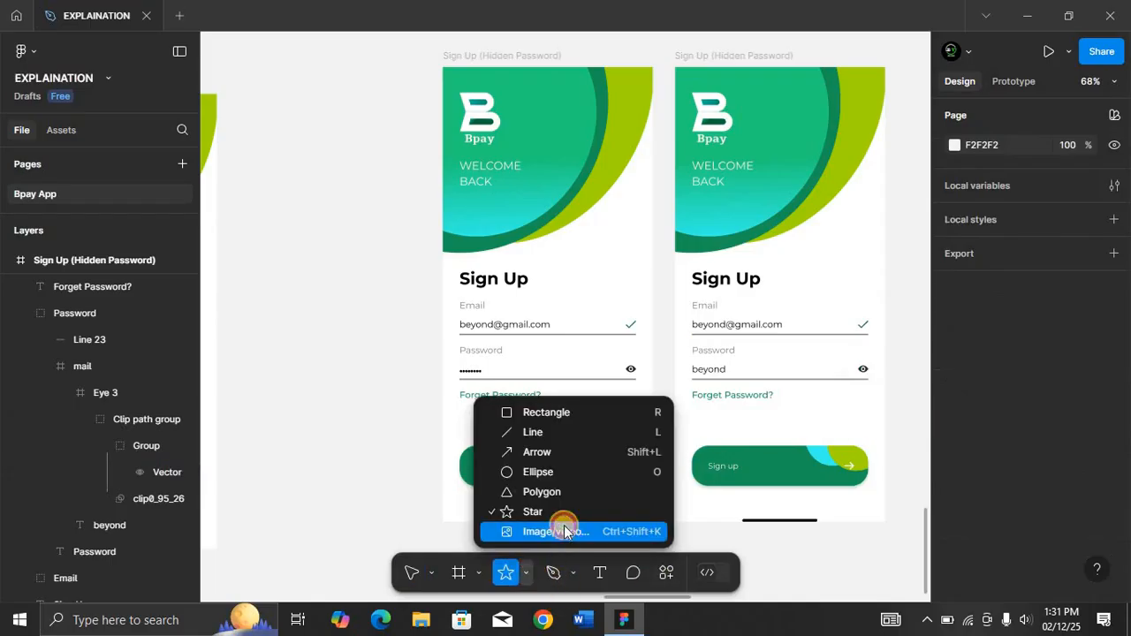
pyautogui.click(450, 395)
pyautogui.hotkey('ctrl', 'shift', 'k')
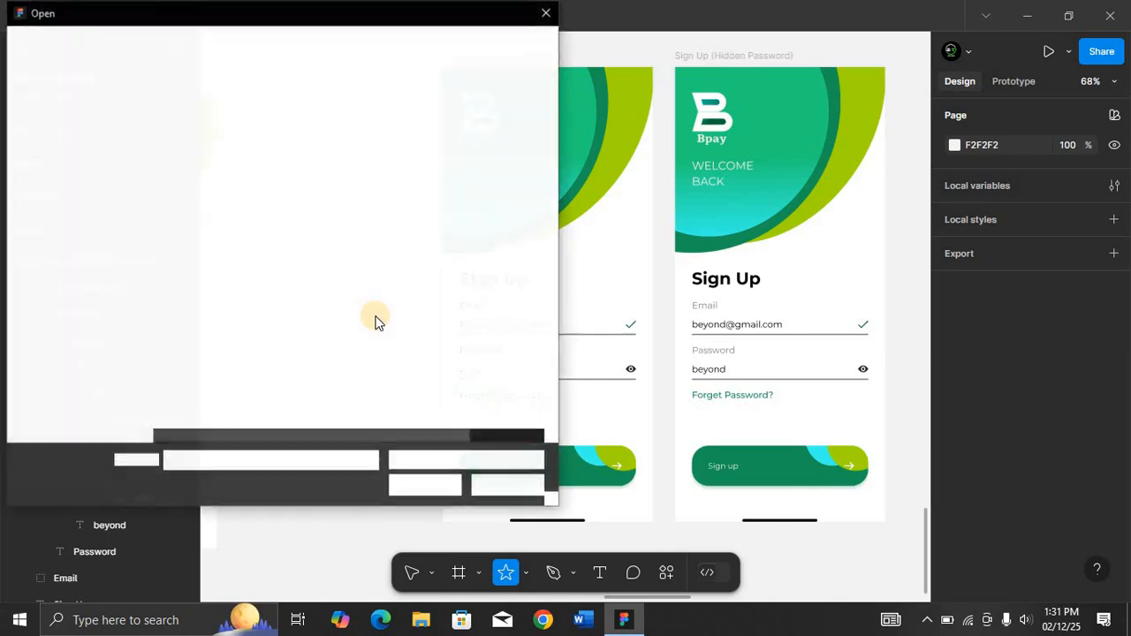
pyautogui.click(201, 44)
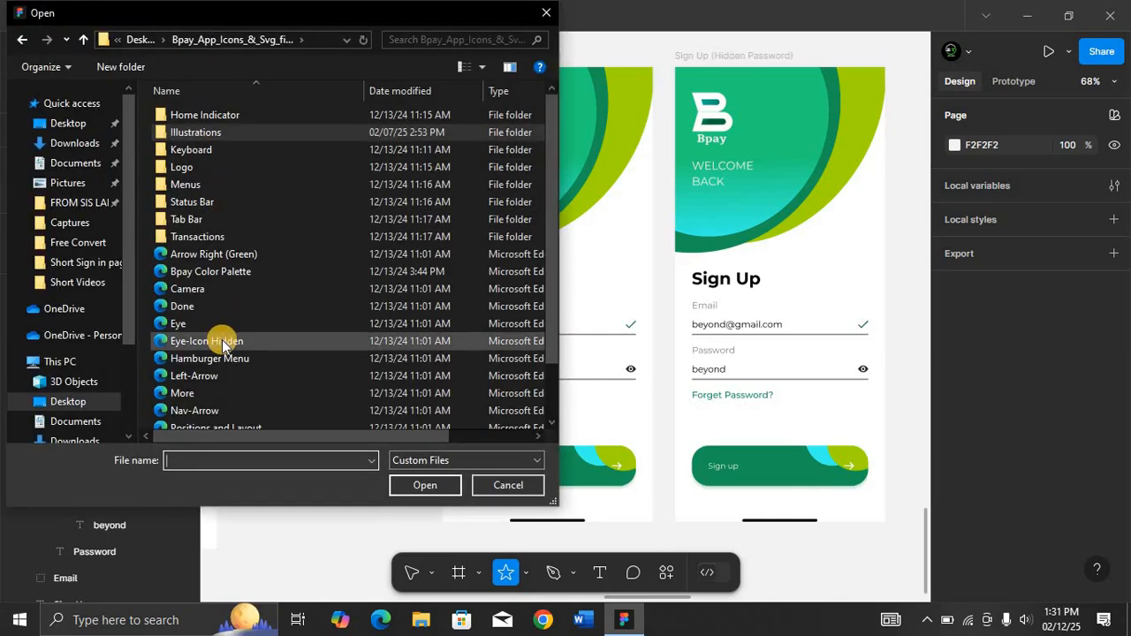
pyautogui.click(223, 346)
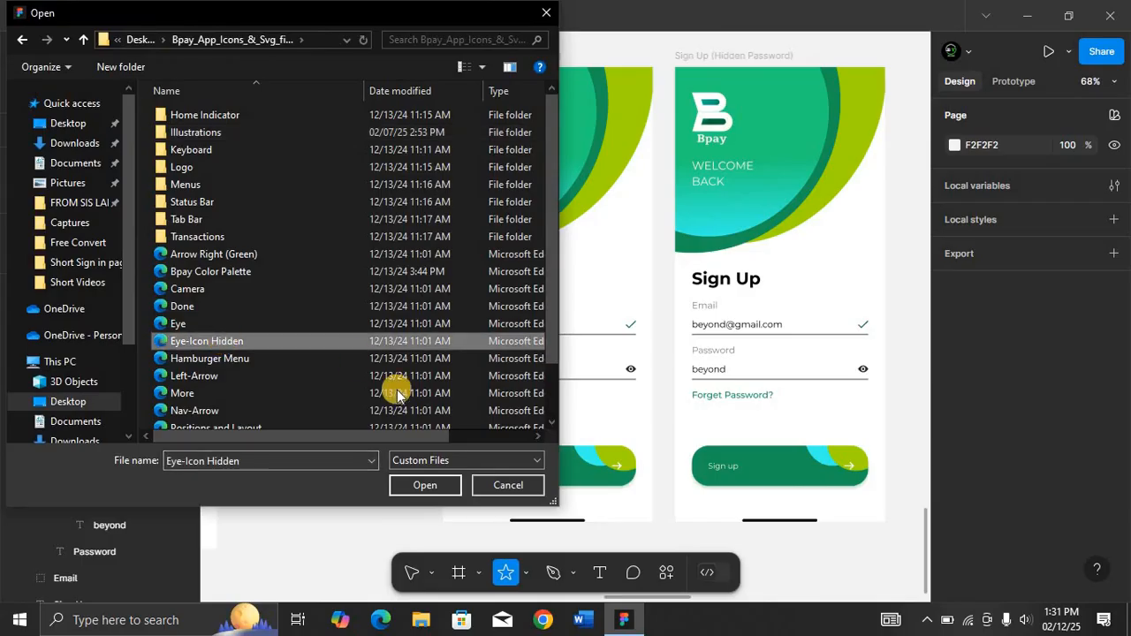
pyautogui.click(421, 489)
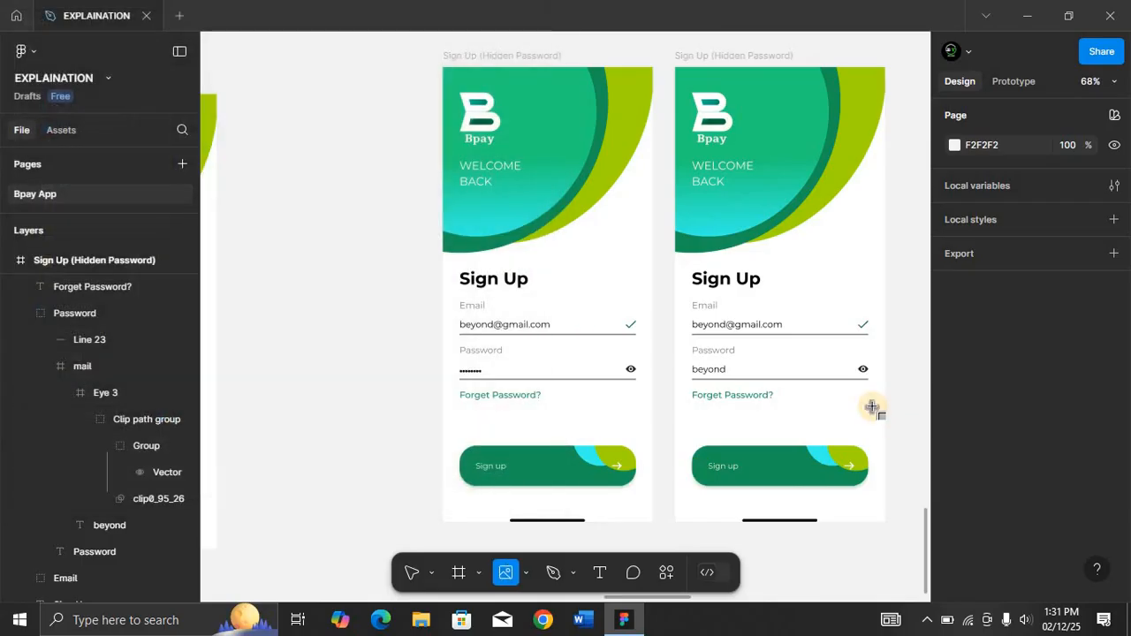
# Place the Eye-Icon Hidden icon and use it to replace the eye icon in the visible-password Sign Up copy.
pyautogui.hscroll(3, 872, 407)
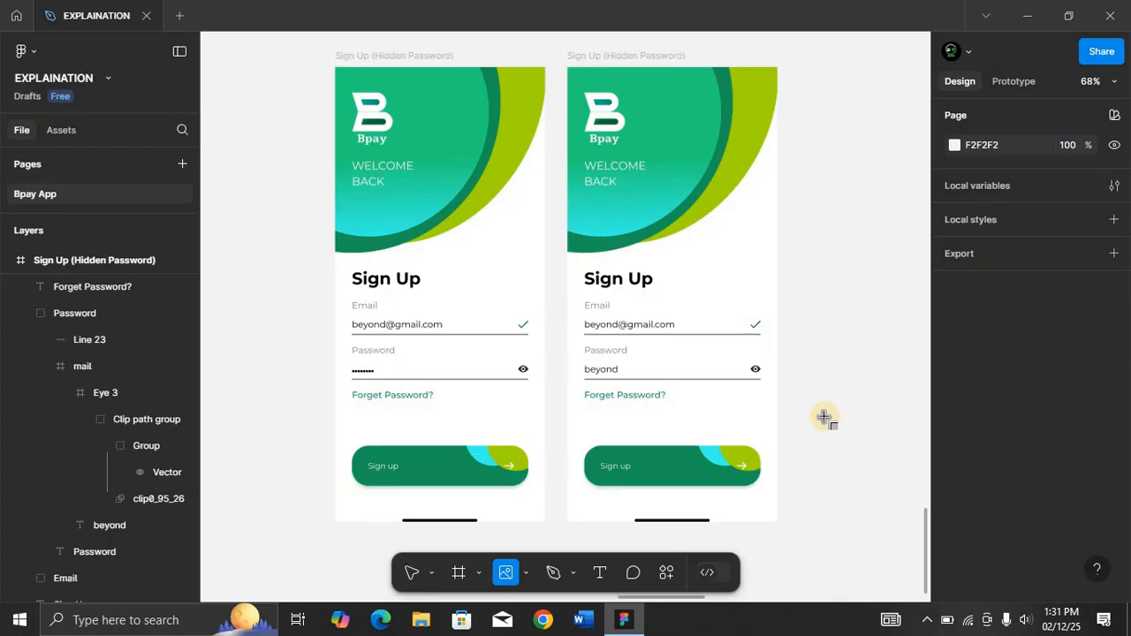
pyautogui.click(823, 416)
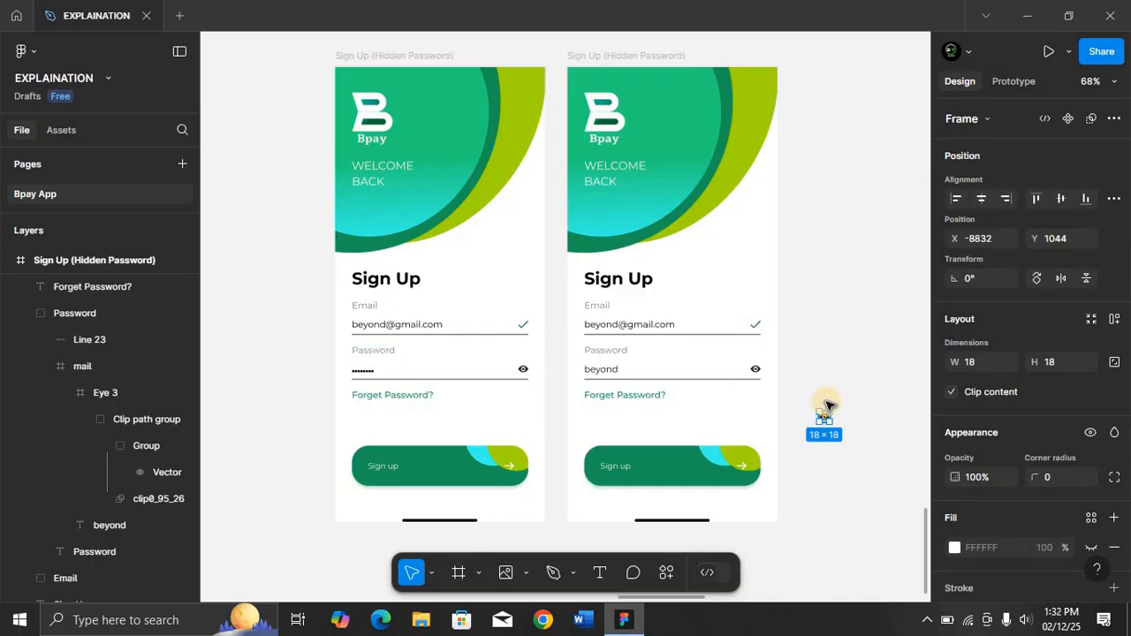
pyautogui.press('Delete')
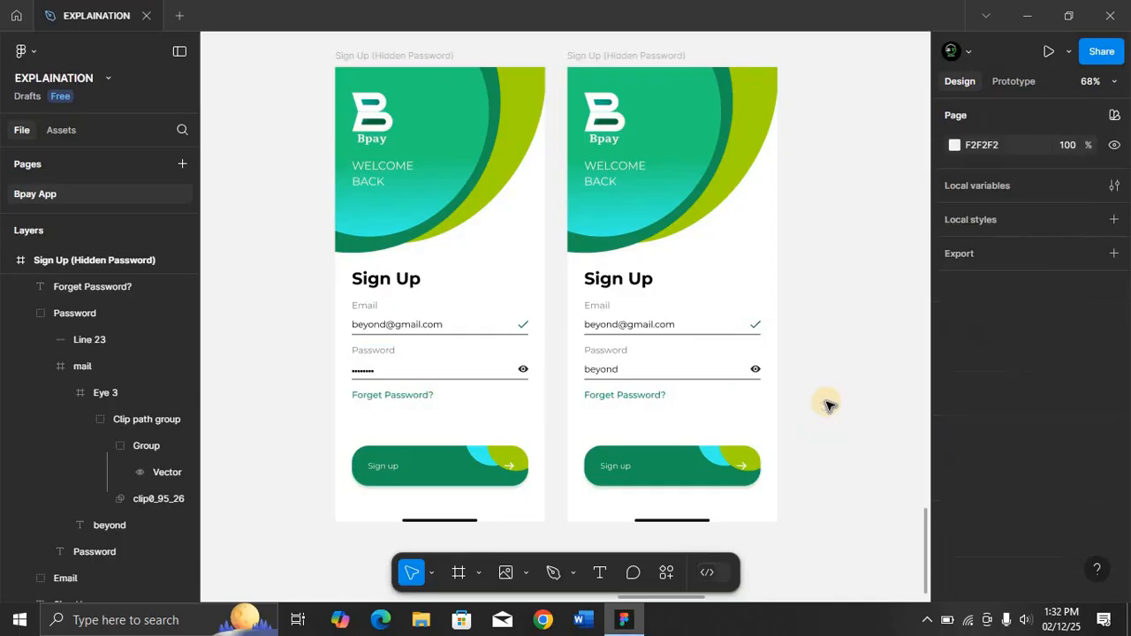
pyautogui.click(105, 392)
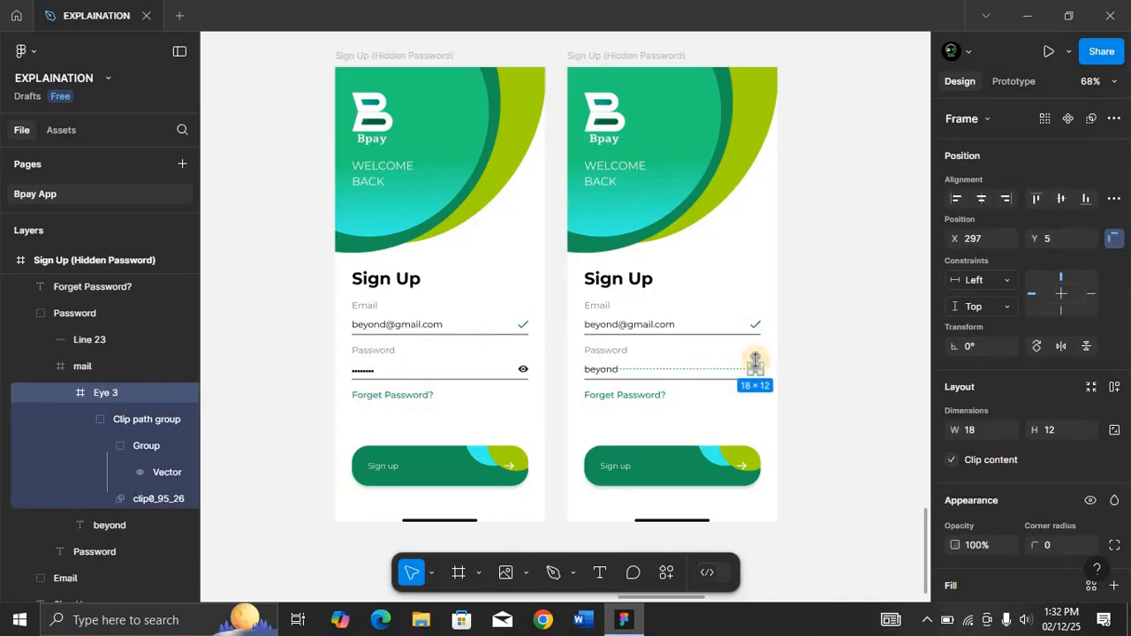
pyautogui.rightClick(140, 400)
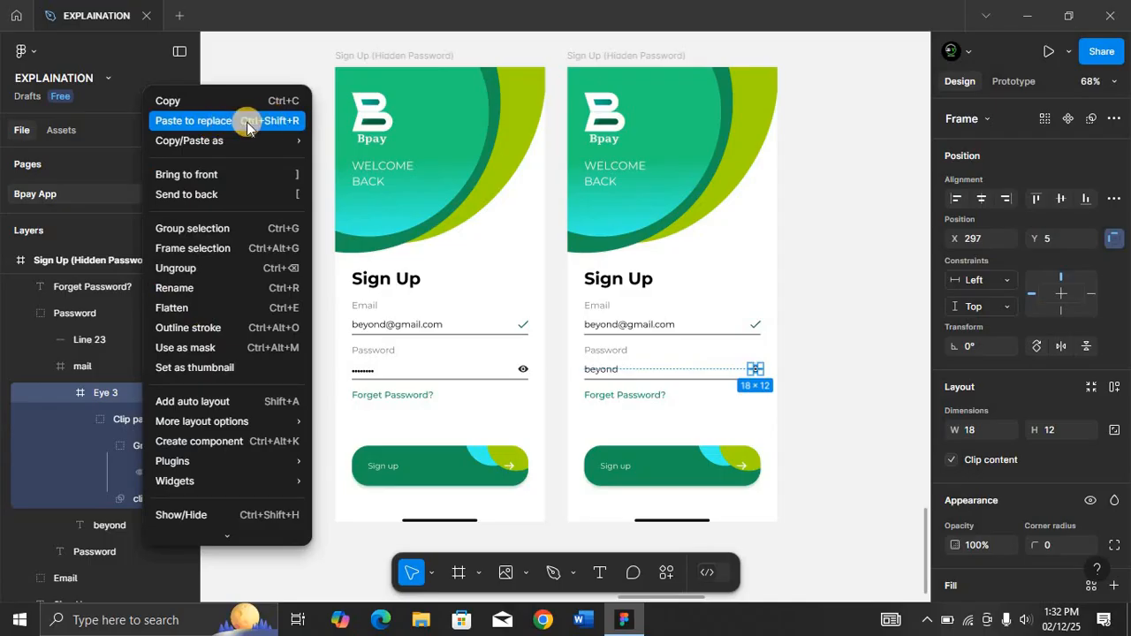
pyautogui.click(178, 119)
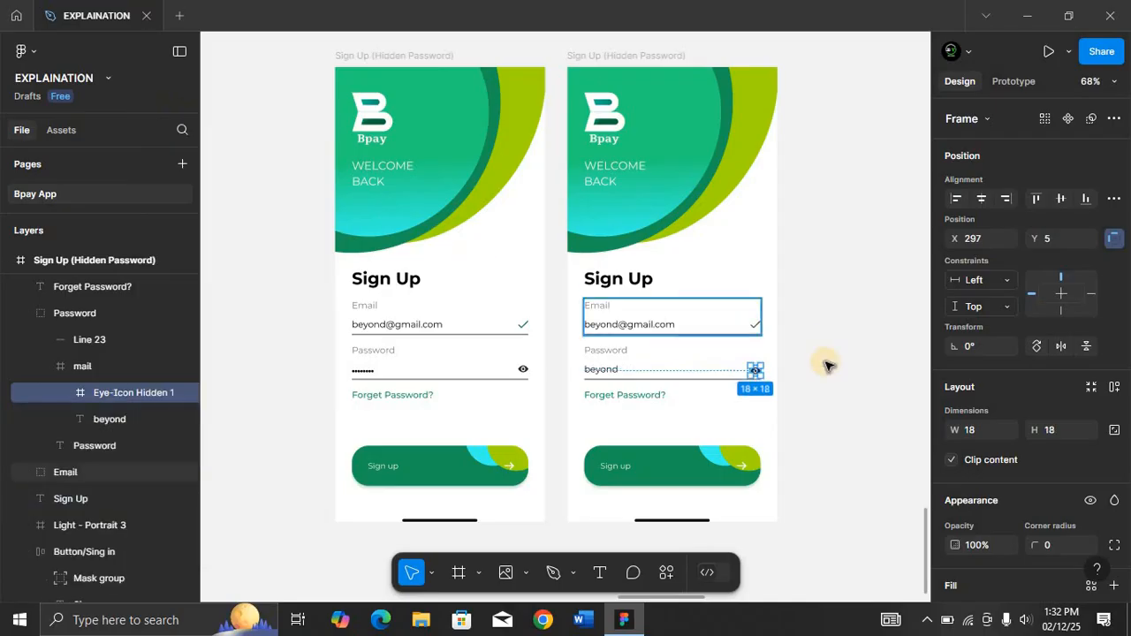
pyautogui.click(835, 384)
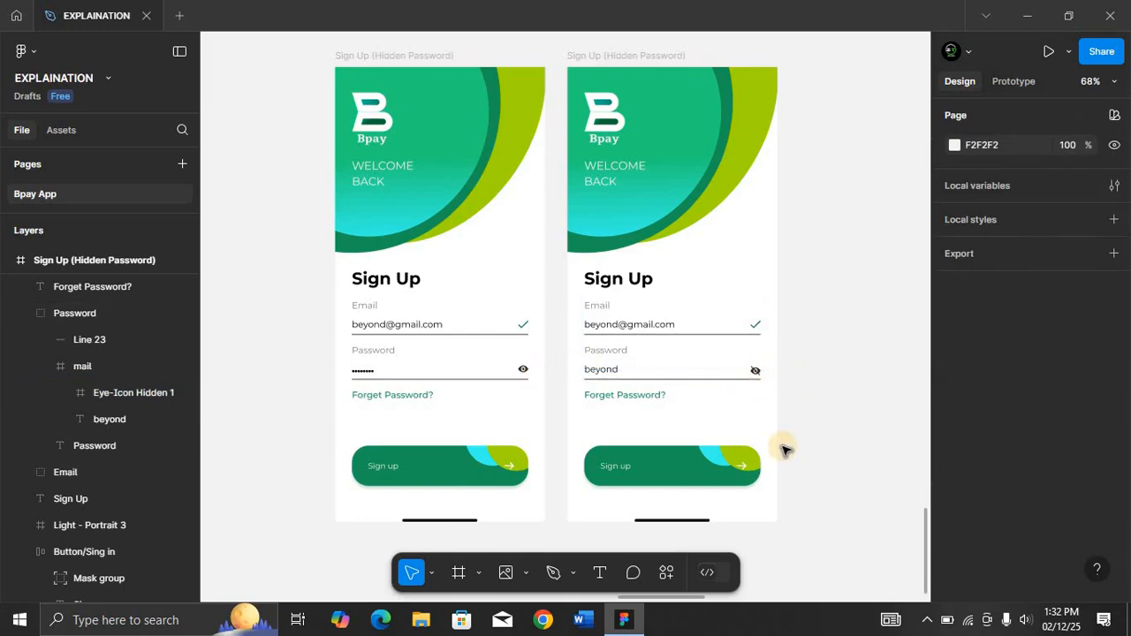
# Move the home indicator bar in the Sign Up (Hidden Password) frame up to Y 770.
pyautogui.scroll(-3, 784, 451)
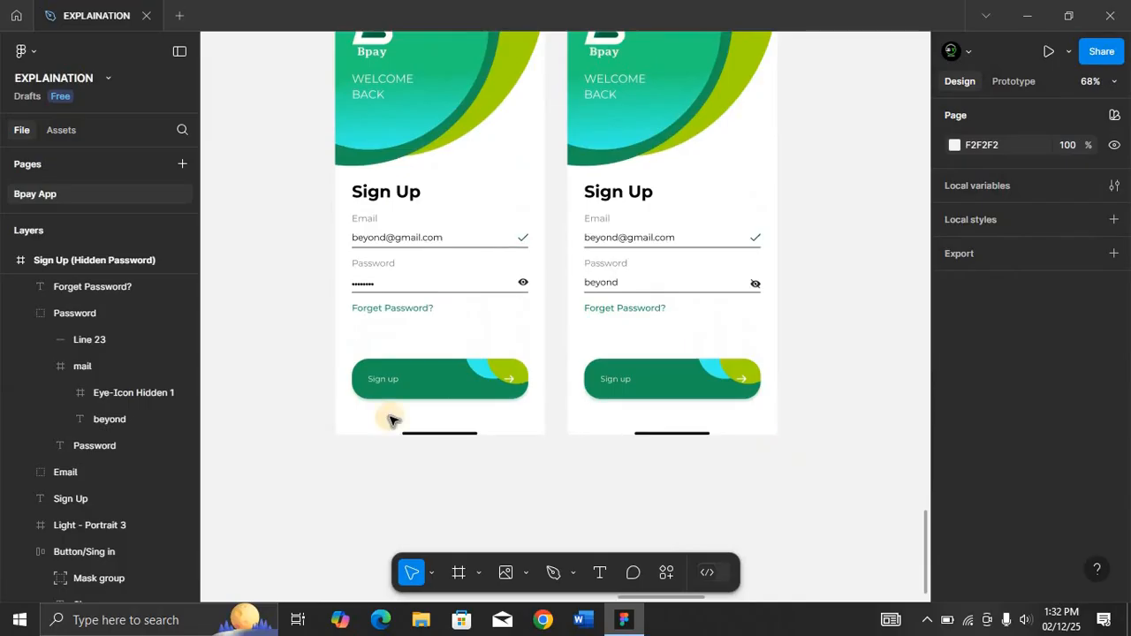
pyautogui.click(448, 436)
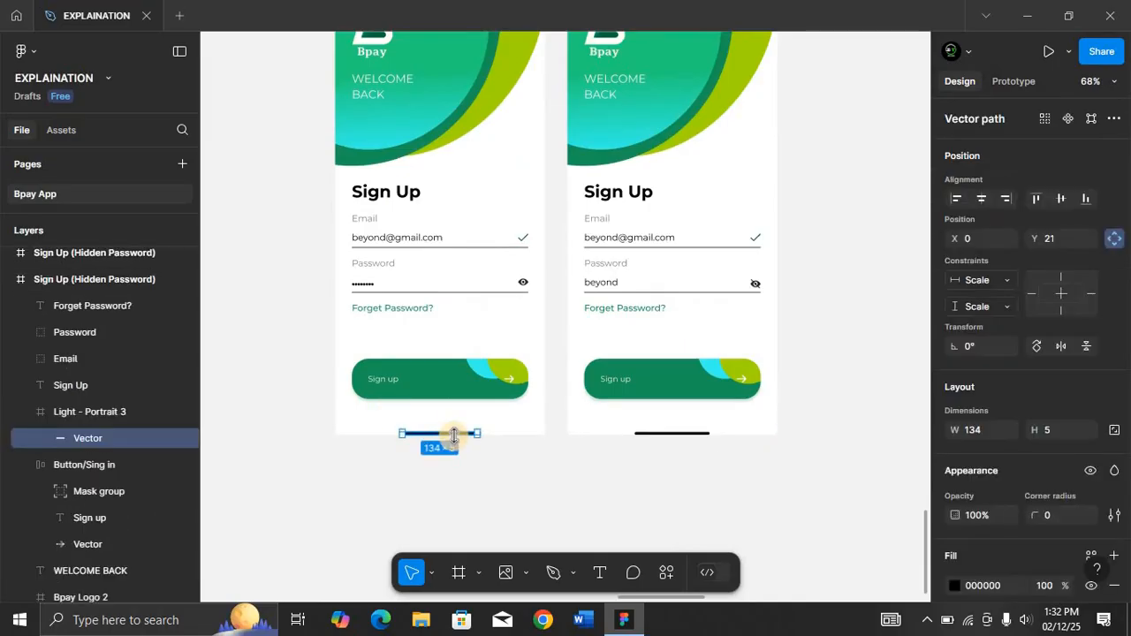
pyautogui.click(111, 412)
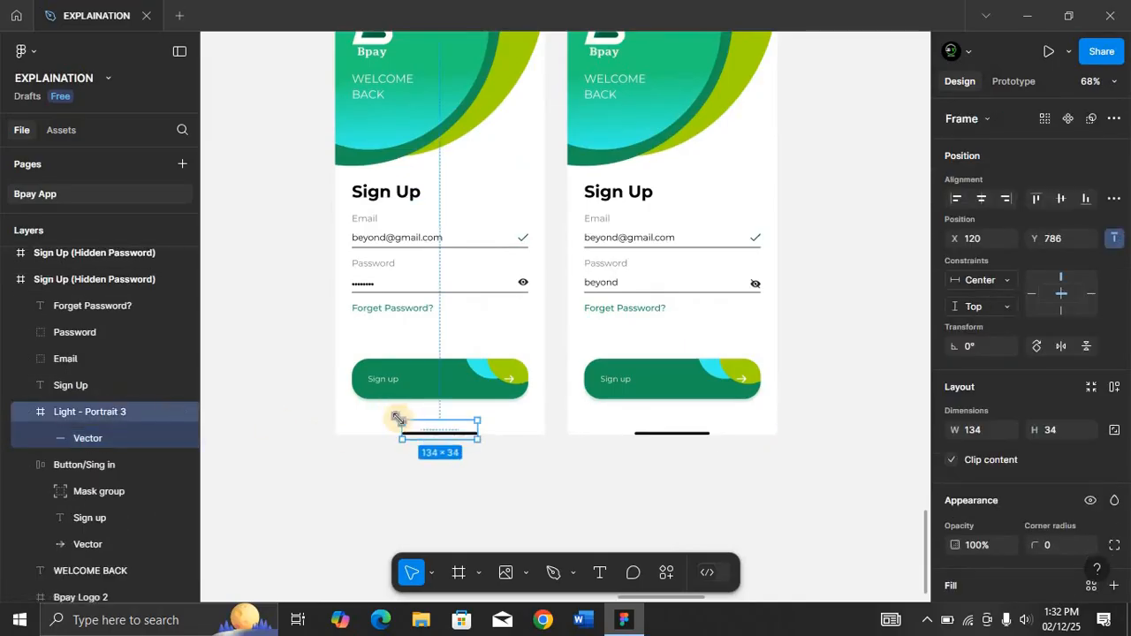
pyautogui.scroll(2, 360, 220)
pyautogui.scroll(2, 359, 203)
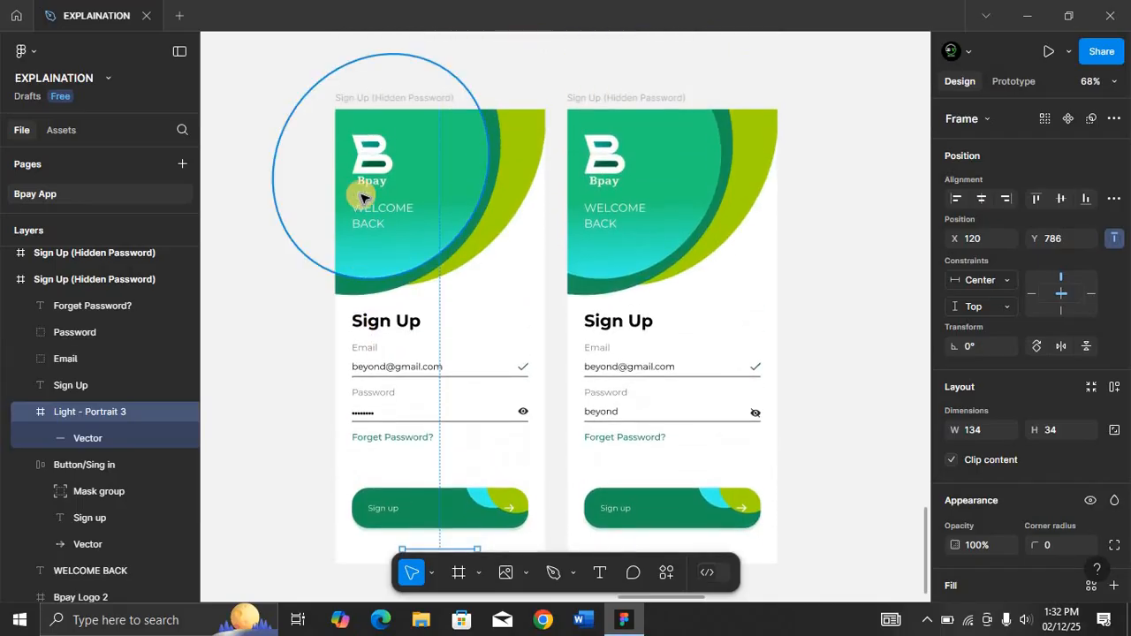
pyautogui.scroll(-1, 360, 193)
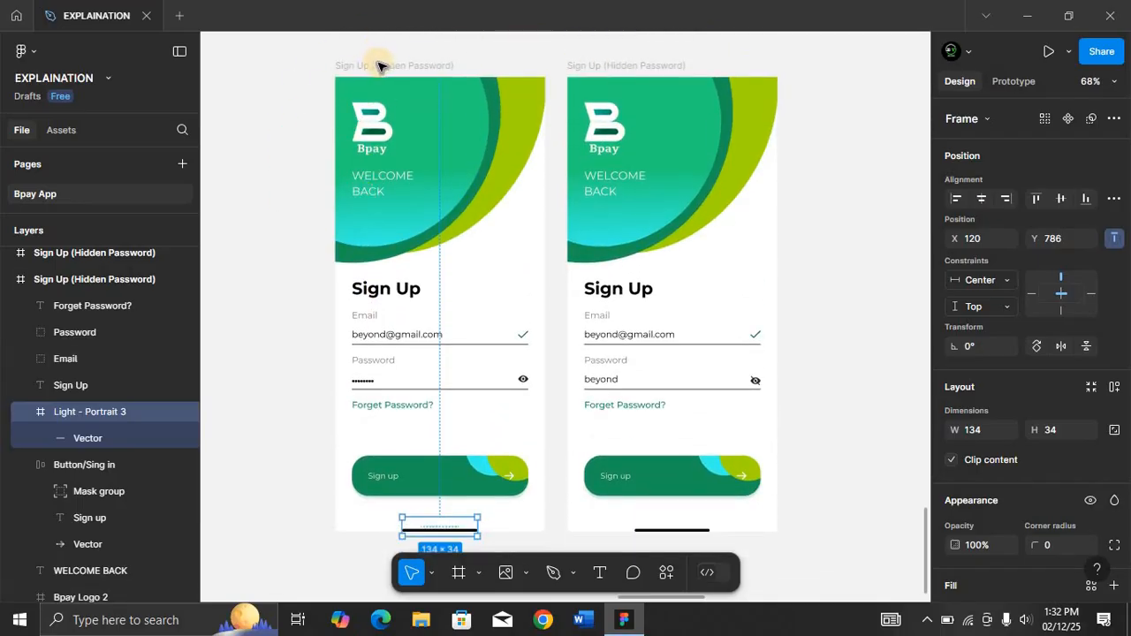
pyautogui.hotkey('alt', 'Up')
pyautogui.hotkey('alt', 'Up')
pyautogui.hotkey('alt', 'Up')
pyautogui.hotkey('alt', 'Up')
pyautogui.hotkey('alt', 'Up')
pyautogui.hotkey('alt', 'Up')
pyautogui.hotkey('alt', 'Up')
pyautogui.hotkey('alt', 'Up')
pyautogui.hotkey('alt', 'Up')
pyautogui.hotkey('alt', 'Up')
pyautogui.hotkey('alt', 'Up')
pyautogui.hotkey('alt', 'Up')
pyautogui.hotkey('alt', 'Up')
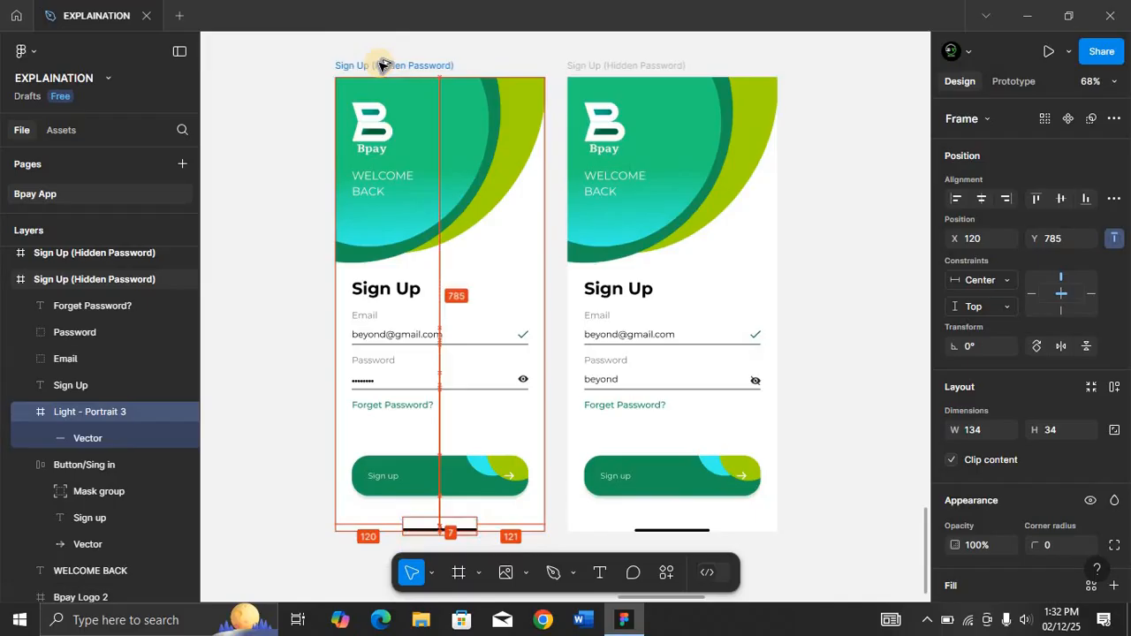
pyautogui.hotkey('alt', 'Up')
pyautogui.hotkey('alt', 'Up')
pyautogui.hotkey('alt', 'Up')
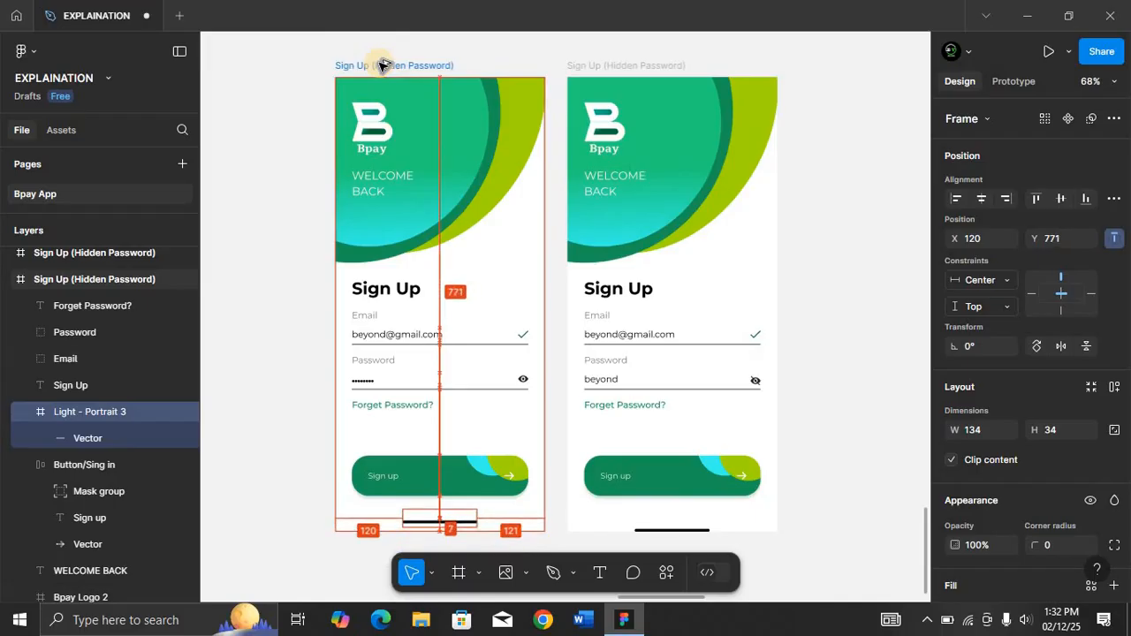
# Move the home indicator bar in the visible-password Sign Up frame up to Y 770.
pyautogui.click(674, 528)
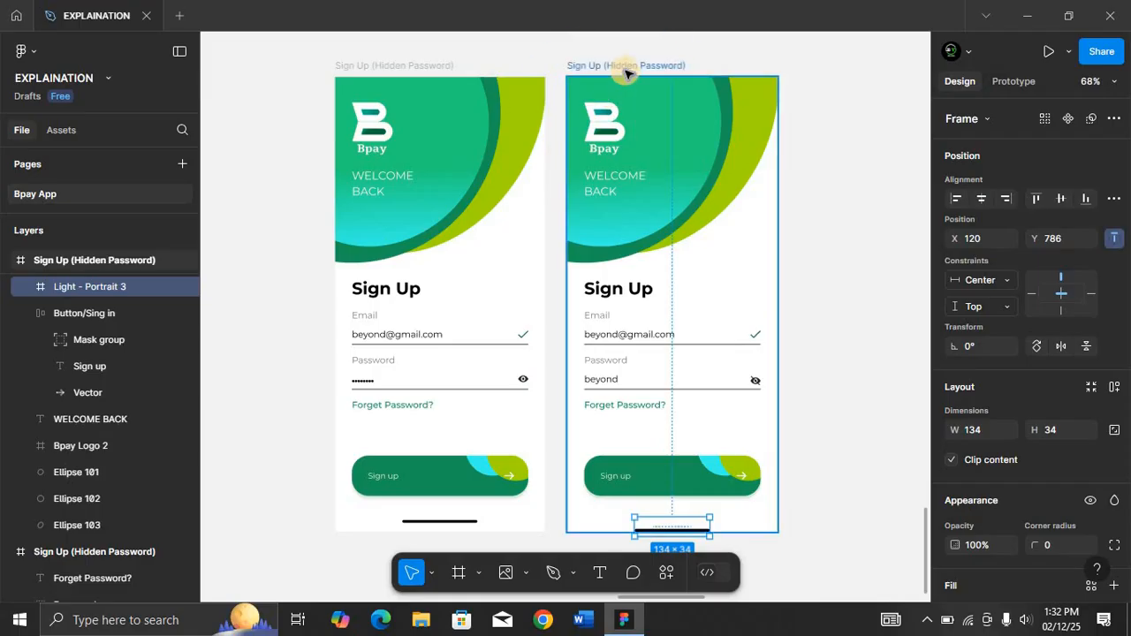
pyautogui.hotkey('alt', 'Up')
pyautogui.press('Up')
pyautogui.press('Up')
pyautogui.press('Up')
pyautogui.press('Up')
pyautogui.press('Up')
pyautogui.press('Up')
pyautogui.press('Up')
pyautogui.press('Up')
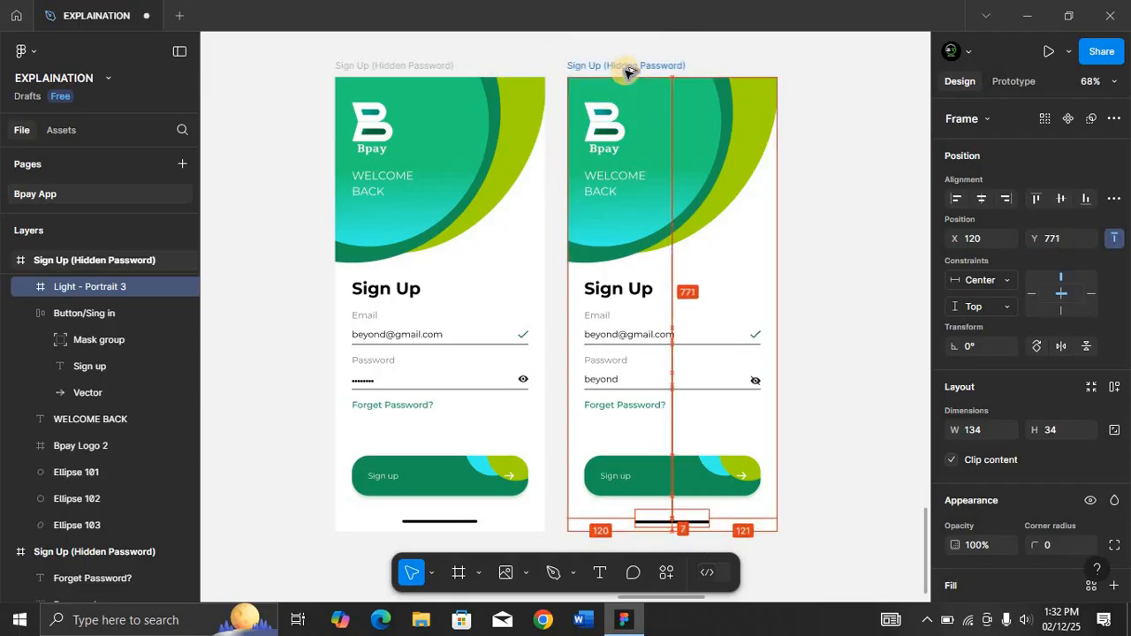
pyautogui.click(866, 284)
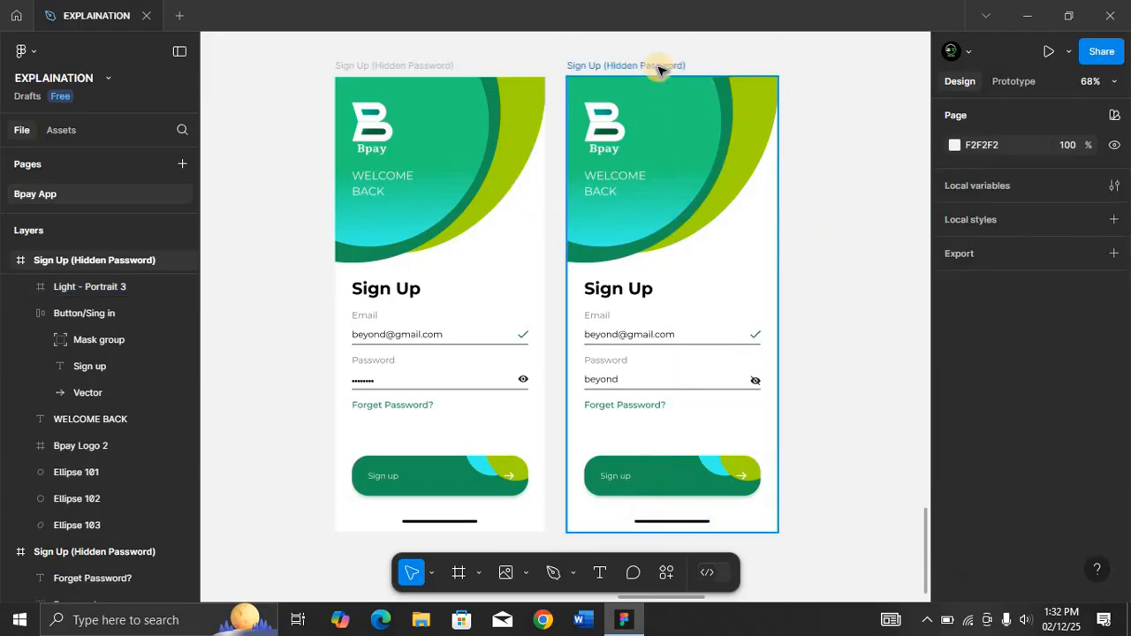
# Create a new iPhone 13 mini frame (375 × 812) beside the two Sign Up frames.
pyautogui.hotkey('ctrl', '-')
pyautogui.hotkey('ctrl', '-')
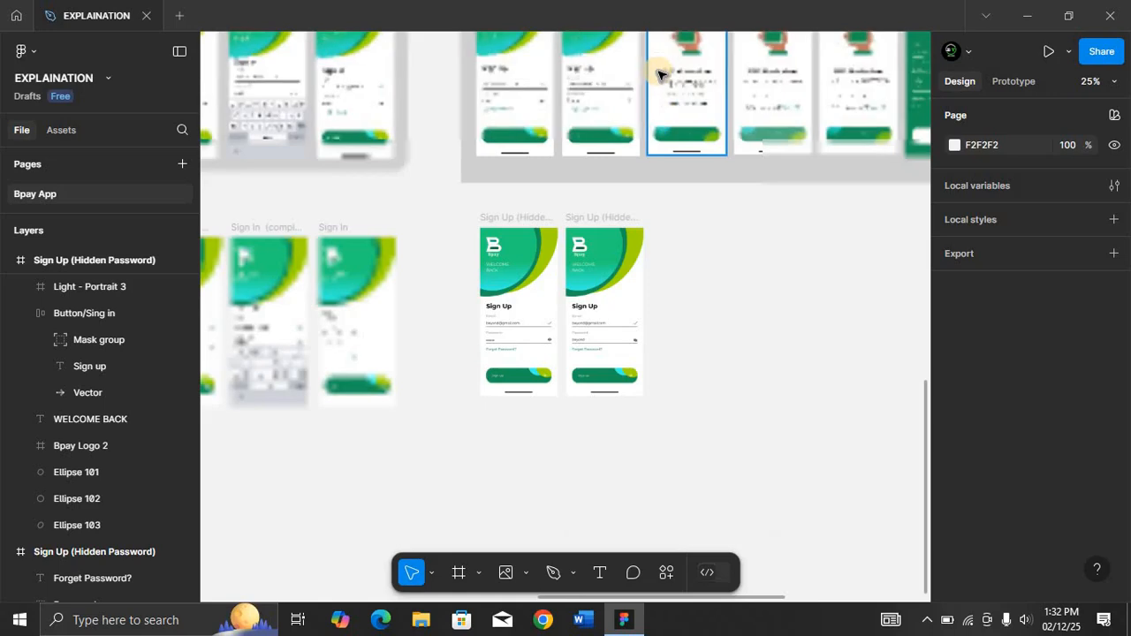
pyautogui.scroll(2, 669, 128)
pyautogui.scroll(-3, 672, 128)
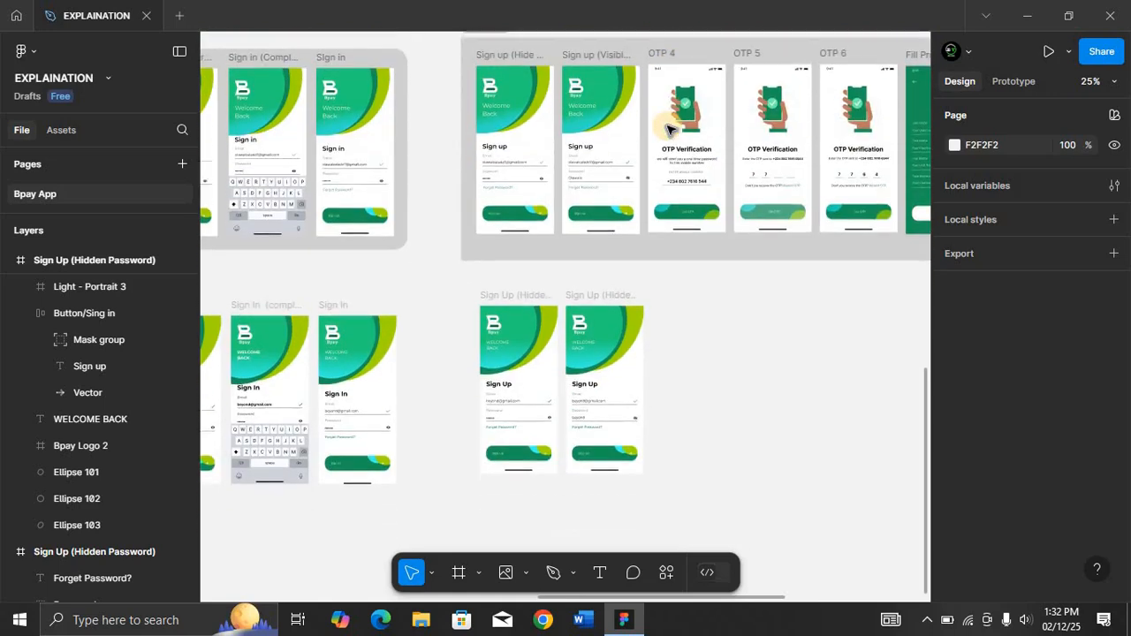
pyautogui.click(619, 226)
pyautogui.click(694, 284)
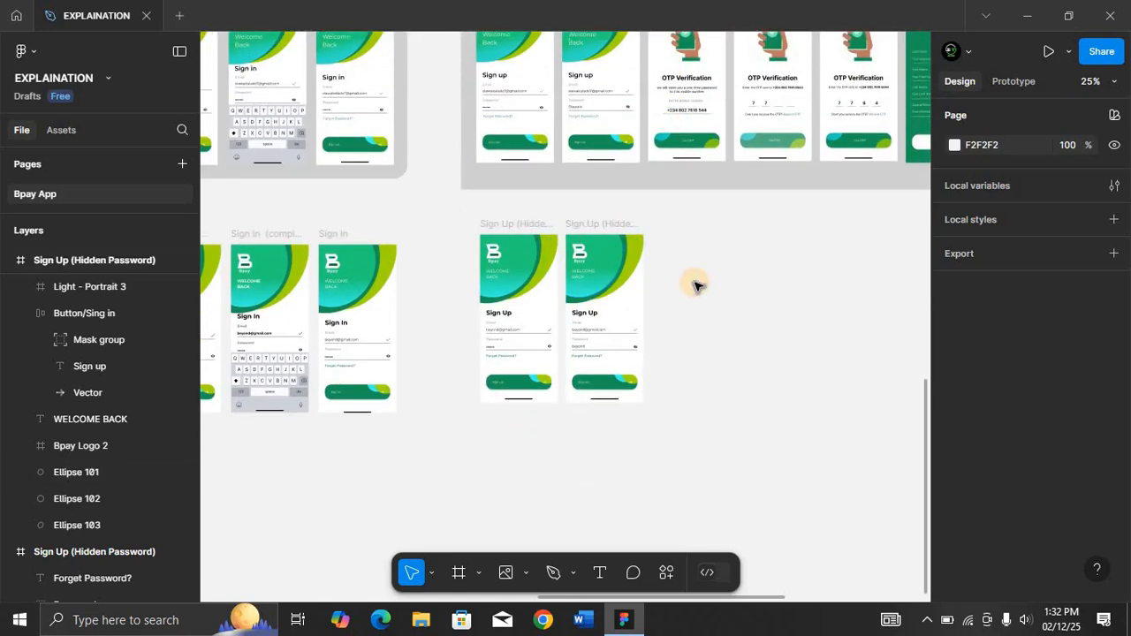
pyautogui.press('f')
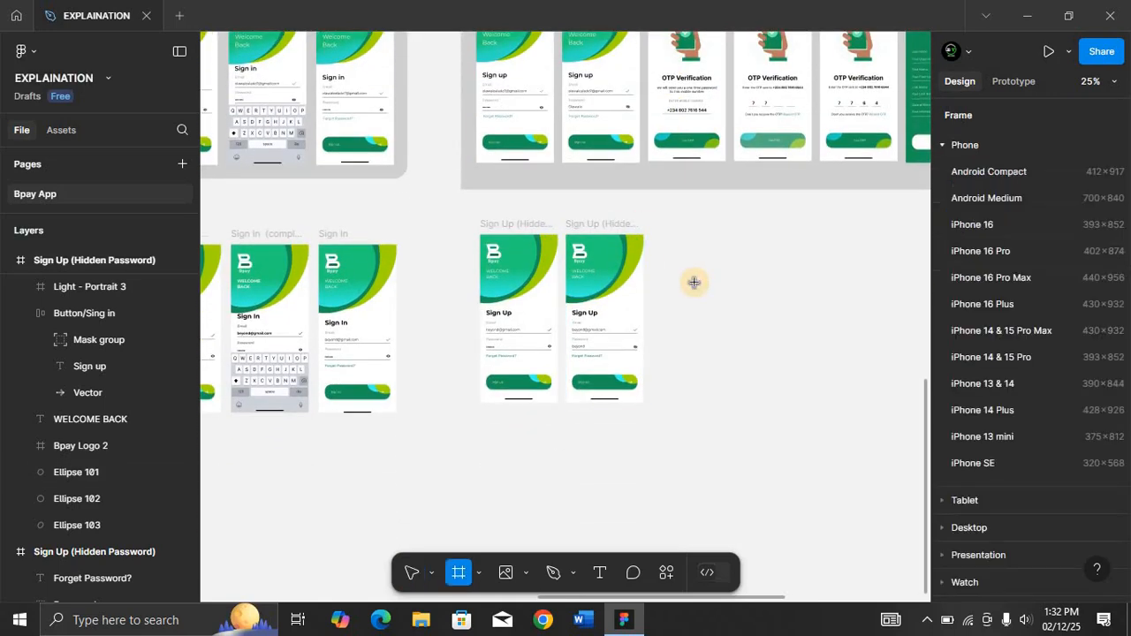
pyautogui.click(1001, 436)
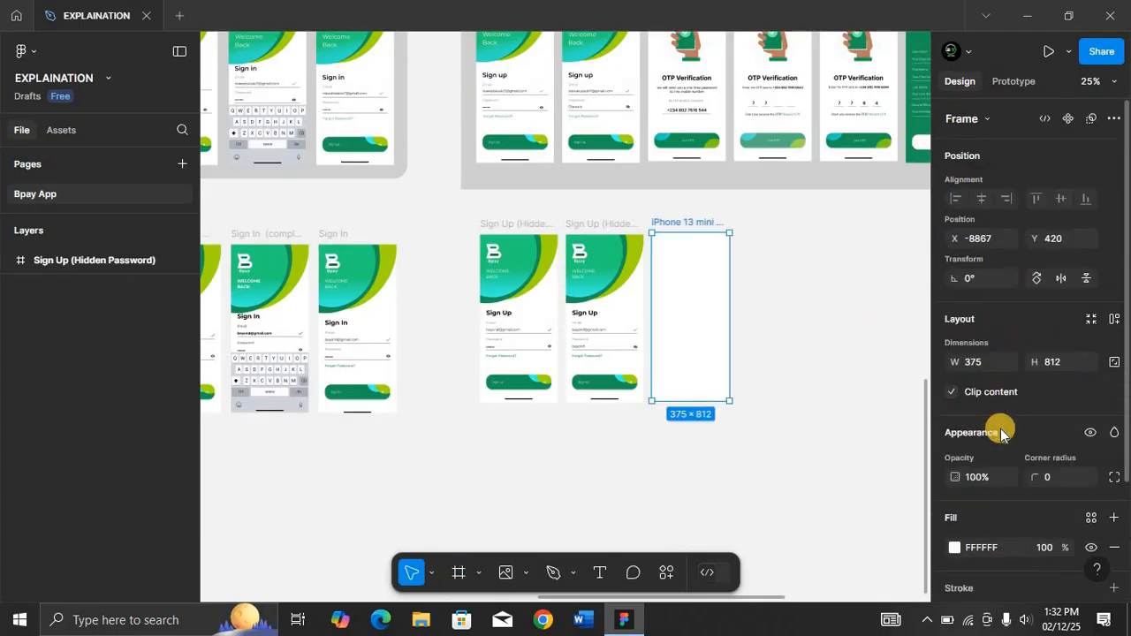
# Rename the new frame to OTP 01.
pyautogui.doubleClick(686, 223)
pyautogui.write('O')
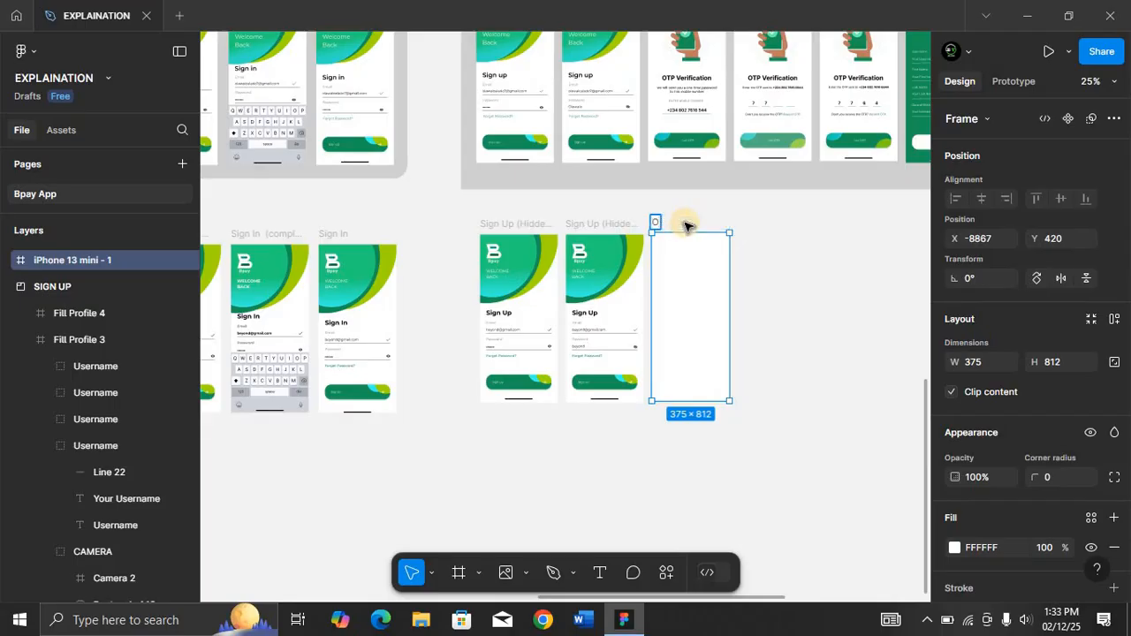
pyautogui.write('PTP 01')
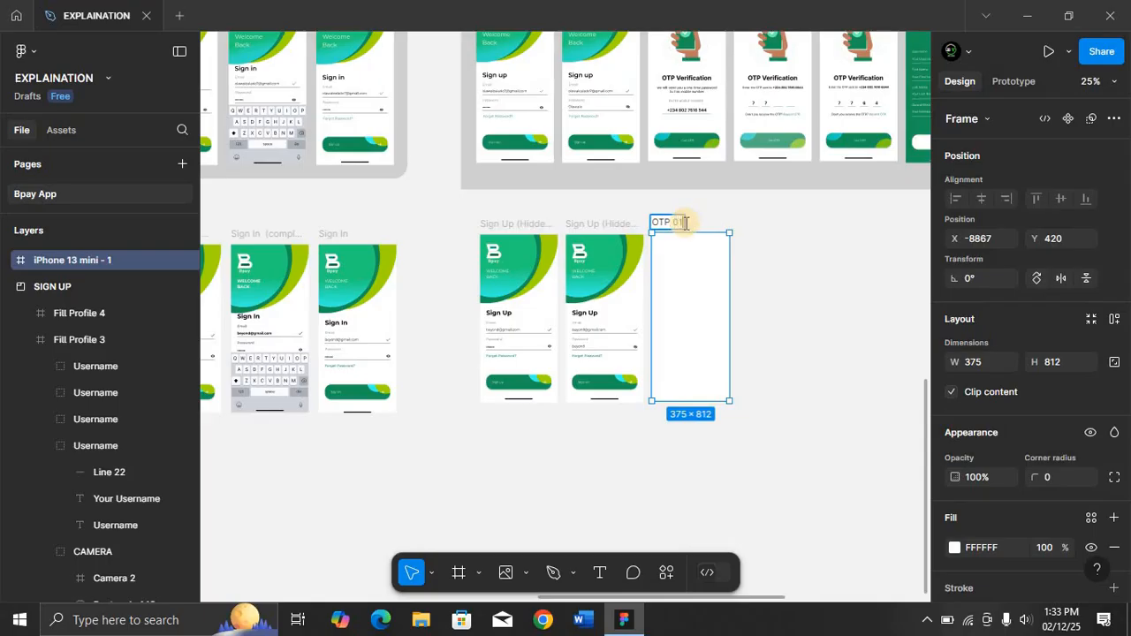
pyautogui.press('Return')
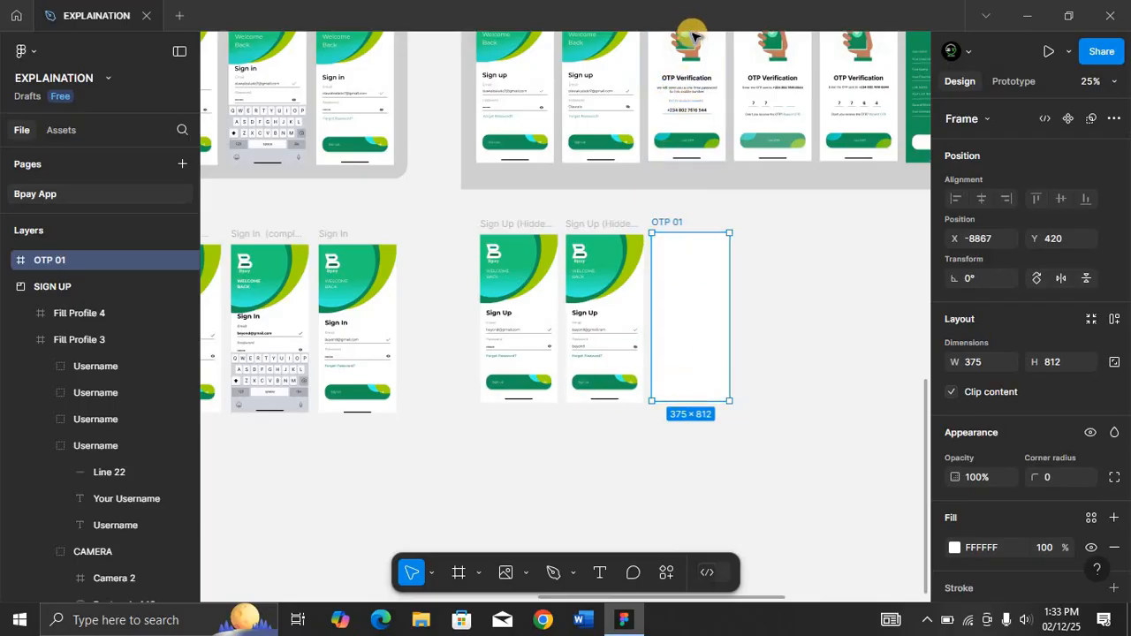
# Place the Light status bar image from the Status Bar folder into the OTP 01 frame.
pyautogui.click(525, 573)
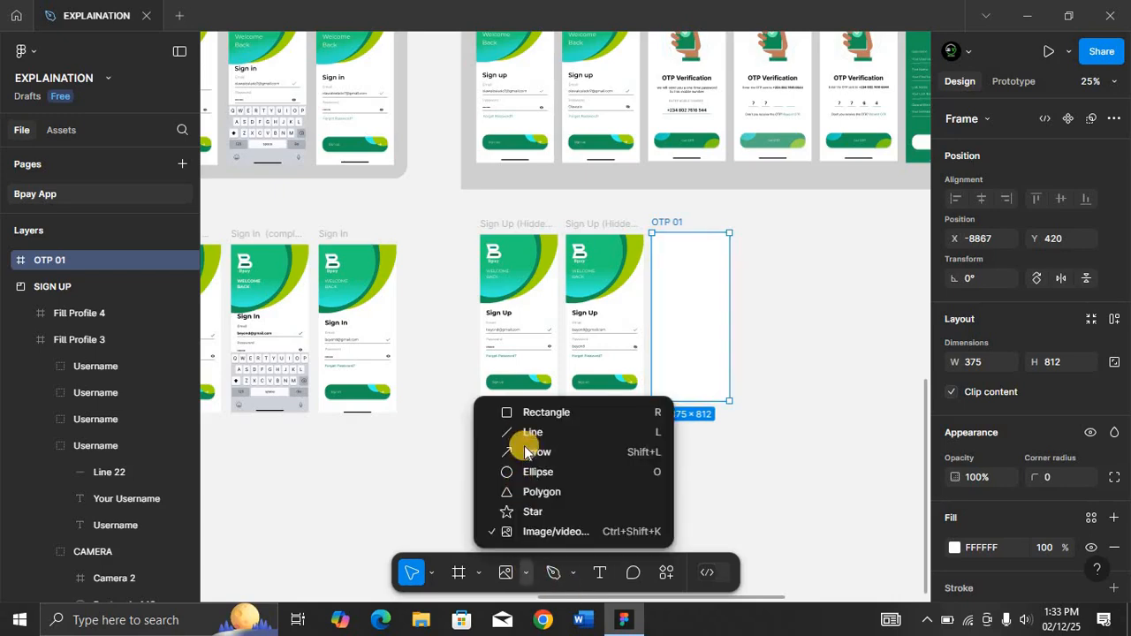
pyautogui.click(539, 532)
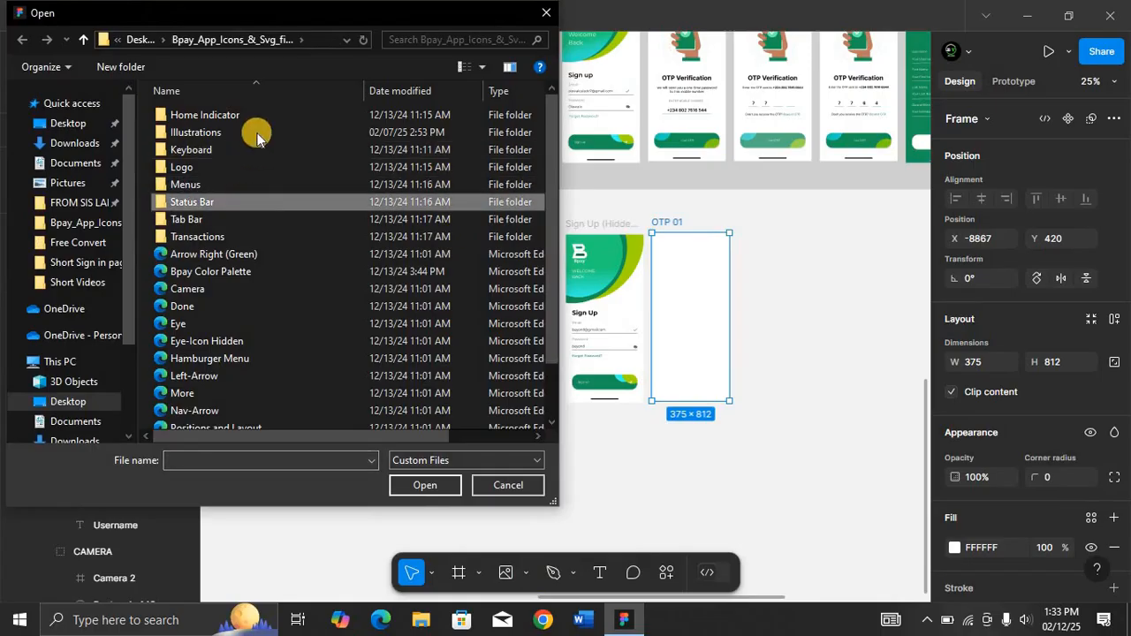
pyautogui.doubleClick(250, 201)
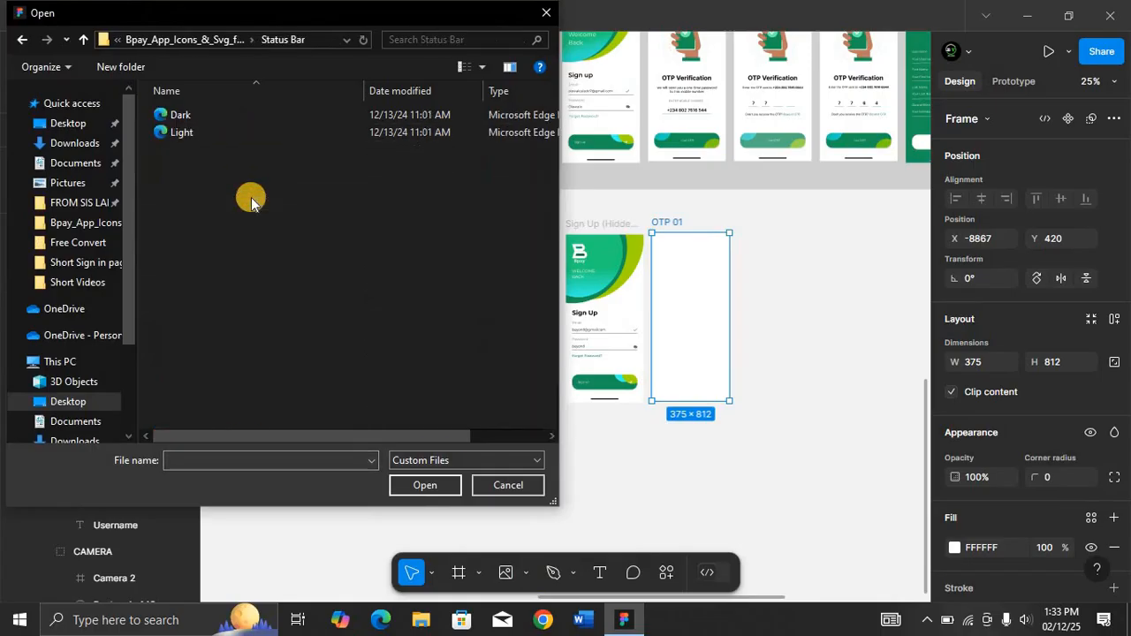
pyautogui.click(261, 138)
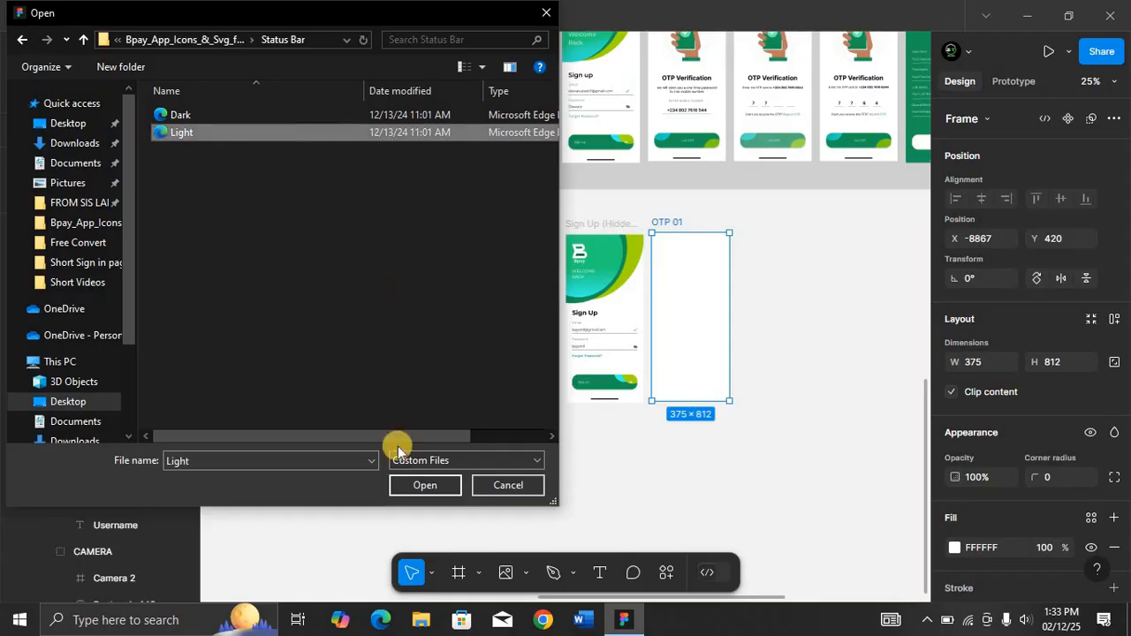
pyautogui.click(424, 484)
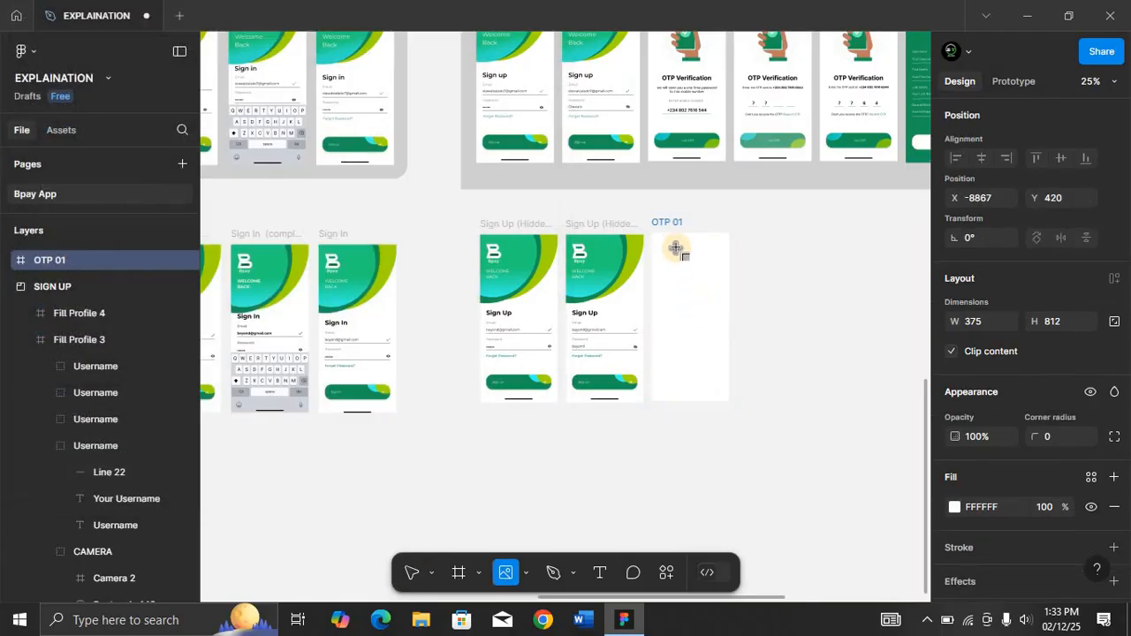
pyautogui.click(676, 245)
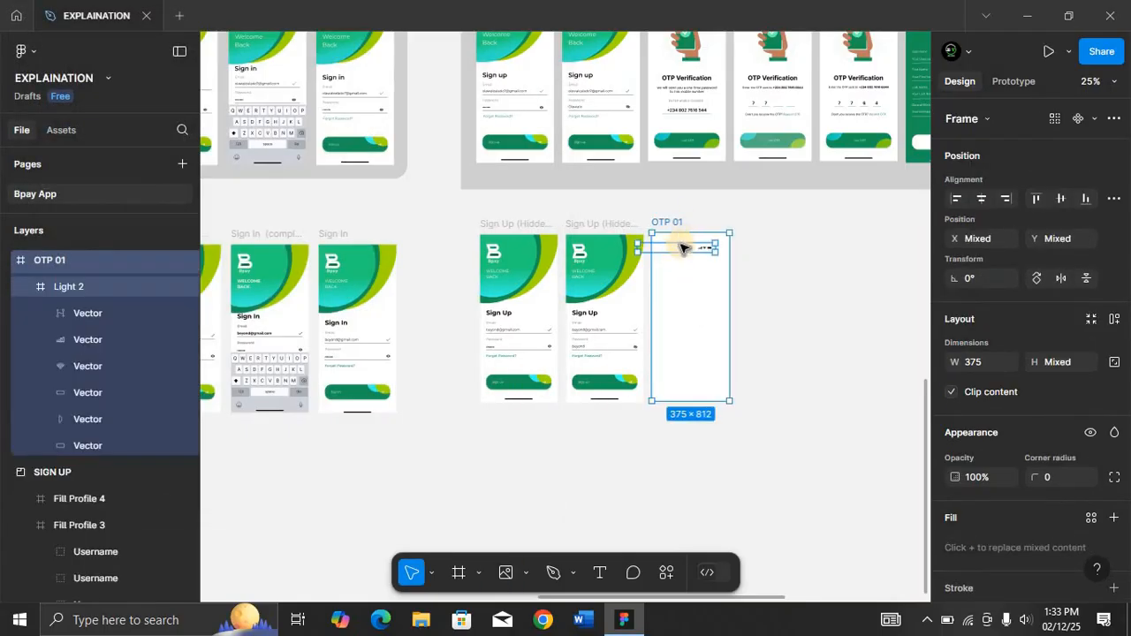
# Move the status bar to the top of OTP 01 and center it horizontally.
pyautogui.hotkey('shift', '2')
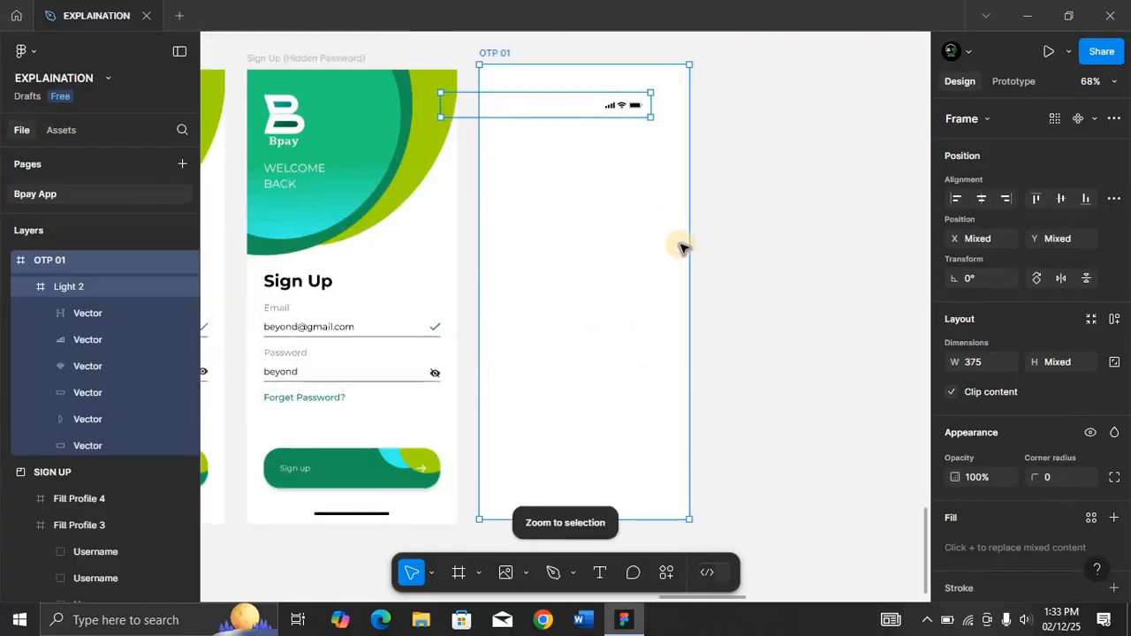
pyautogui.click(553, 107)
pyautogui.moveTo(554, 107); pyautogui.dragTo(590, 78)
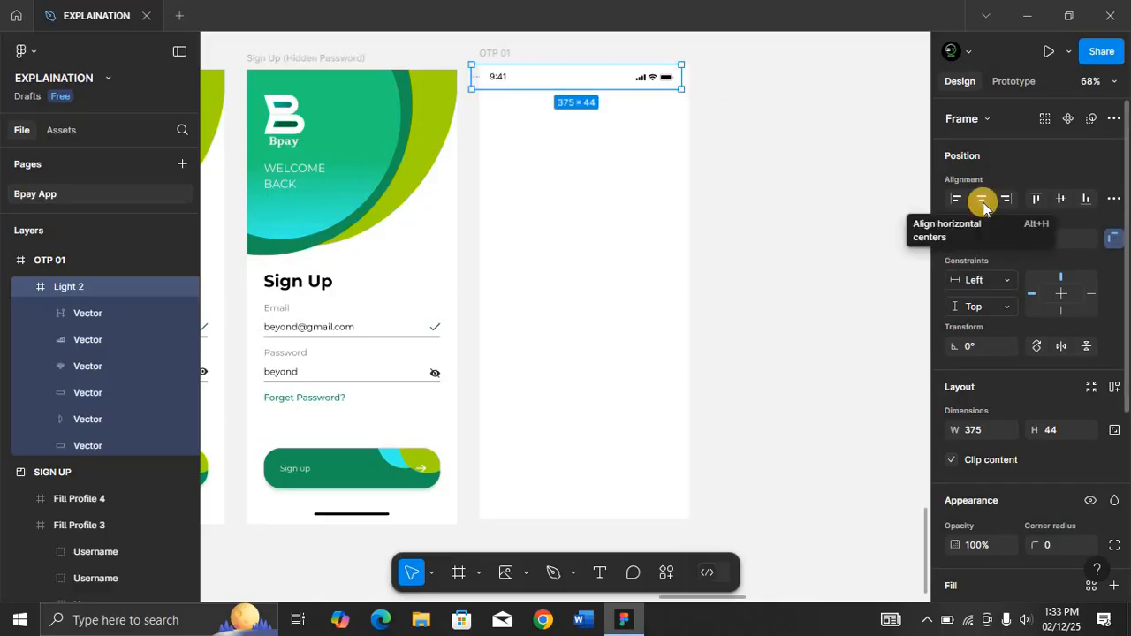
pyautogui.click(981, 200)
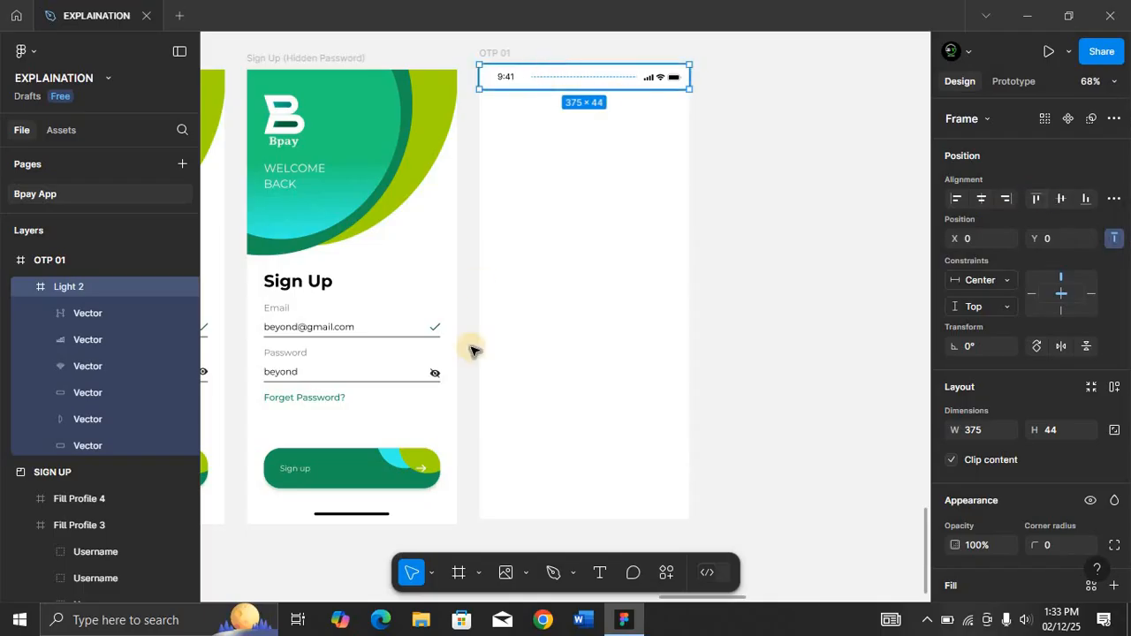
# Copy the home indicator bar from the Sign Up (Hidden Password) frame into OTP 01.
pyautogui.click(355, 519)
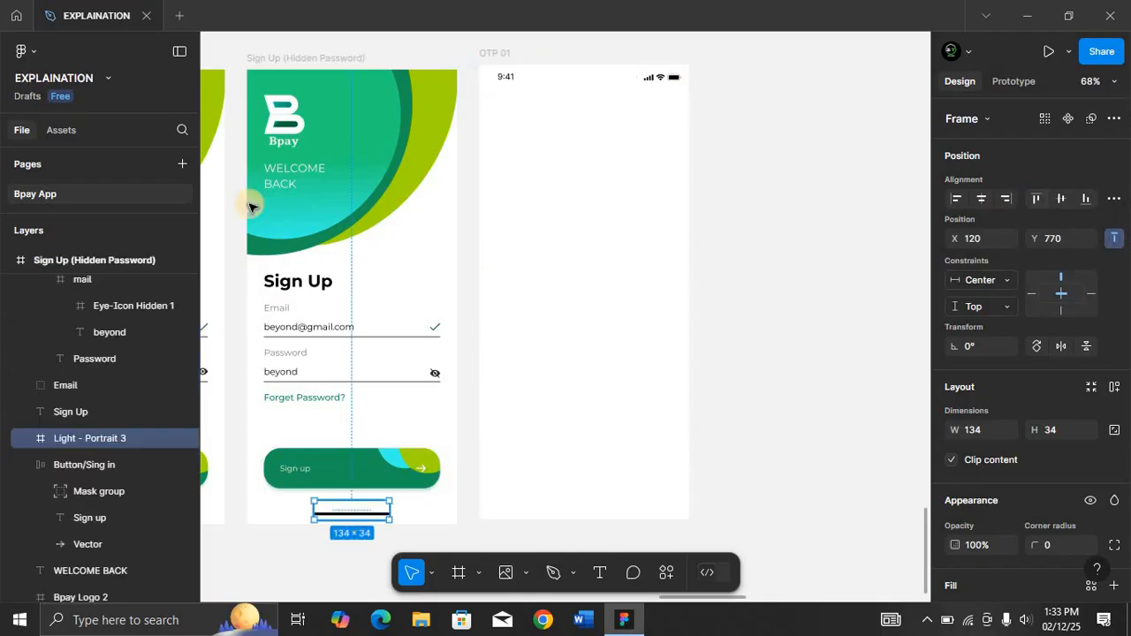
pyautogui.click(505, 57)
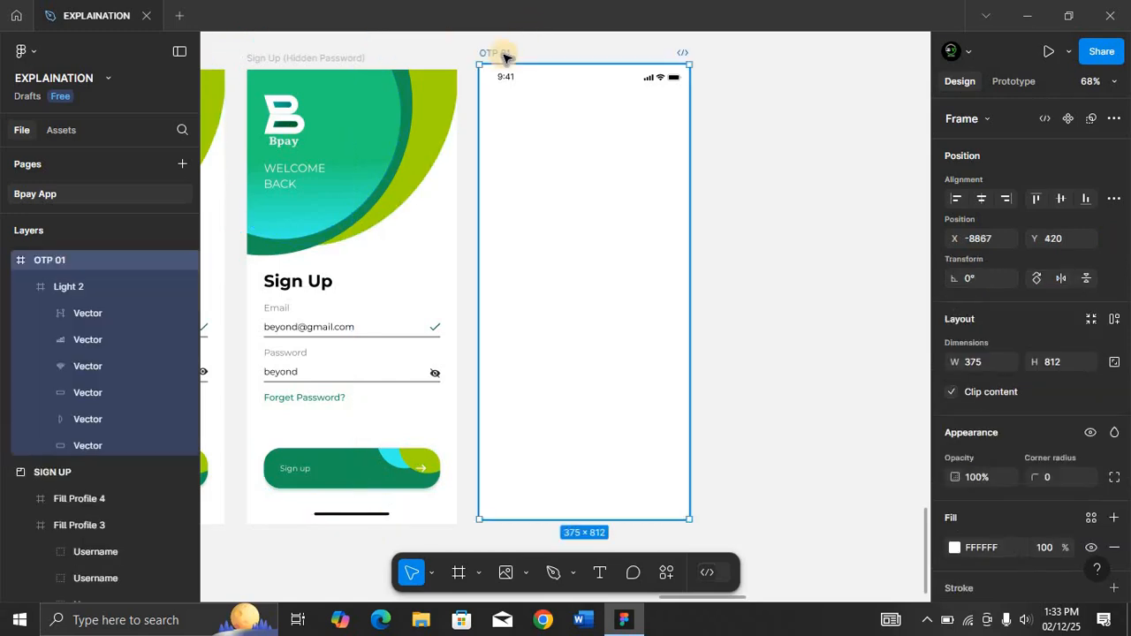
pyautogui.hotkey('ctrl', 'v')
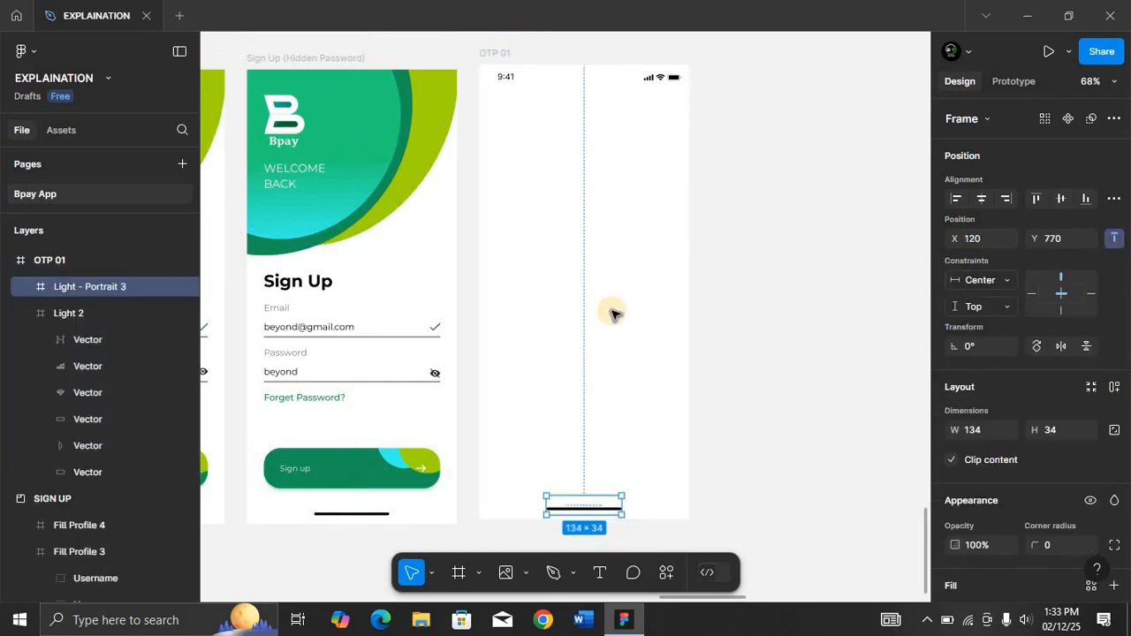
# Copy the Sign up button from the Sign Up (Hidden Password) frame into OTP 01.
pyautogui.scroll(1, 616, 314)
pyautogui.scroll(-3, 616, 314)
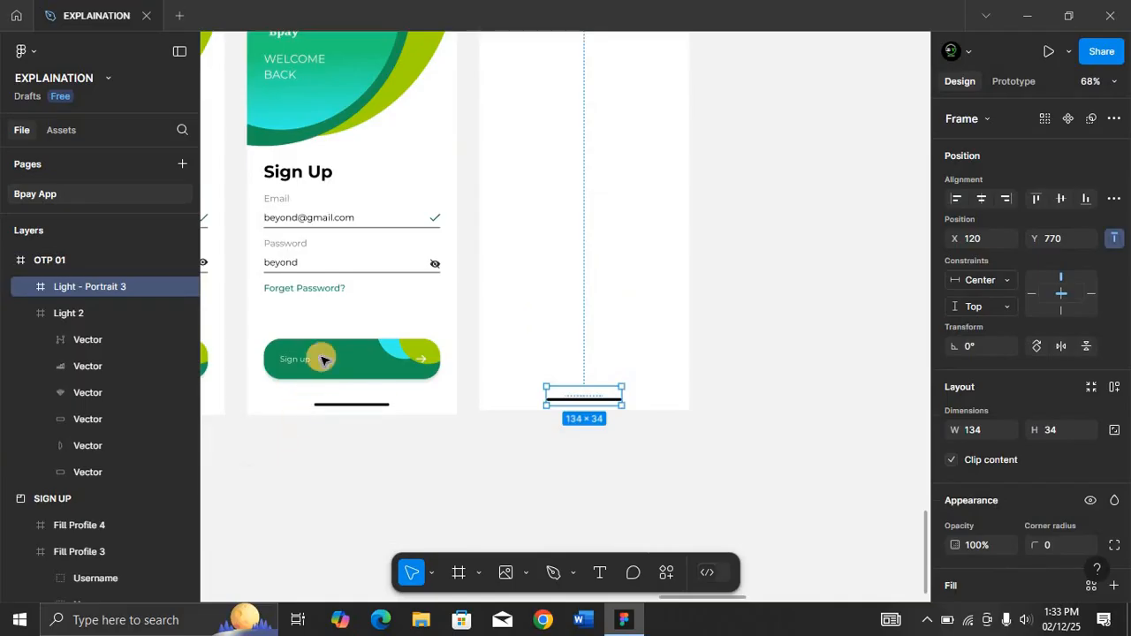
pyautogui.click(343, 350)
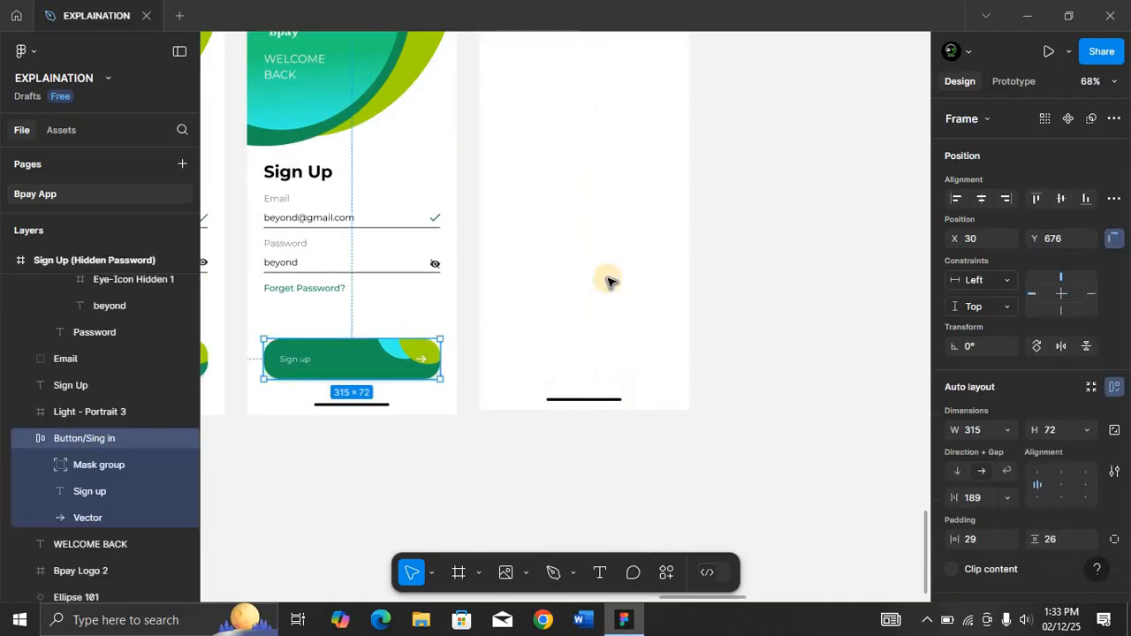
pyautogui.scroll(3, 583, 196)
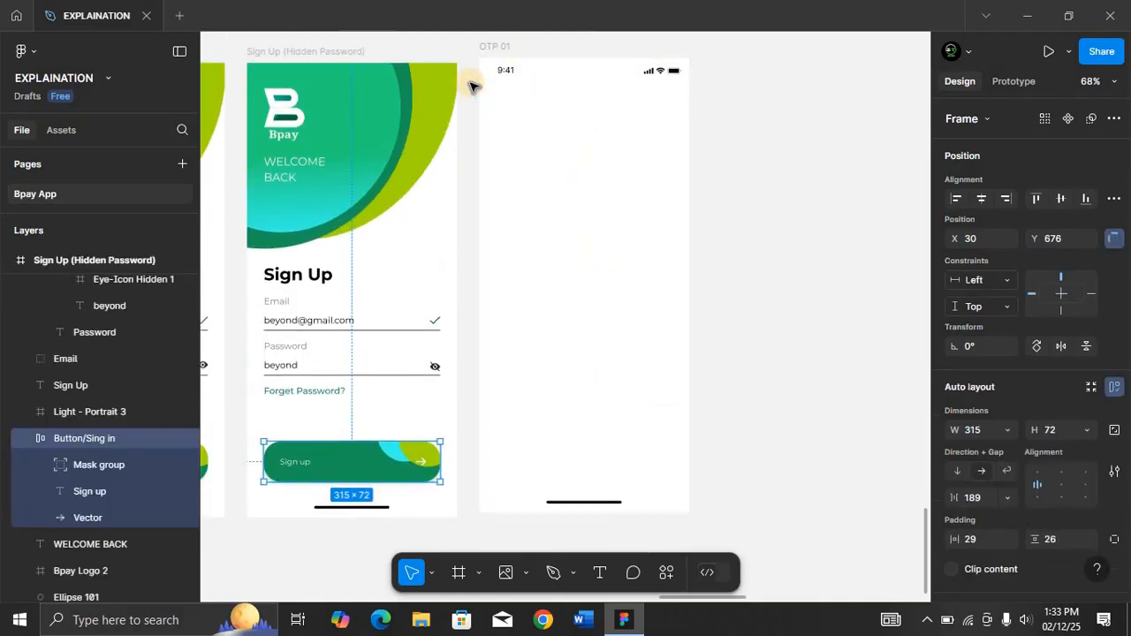
pyautogui.click(509, 44)
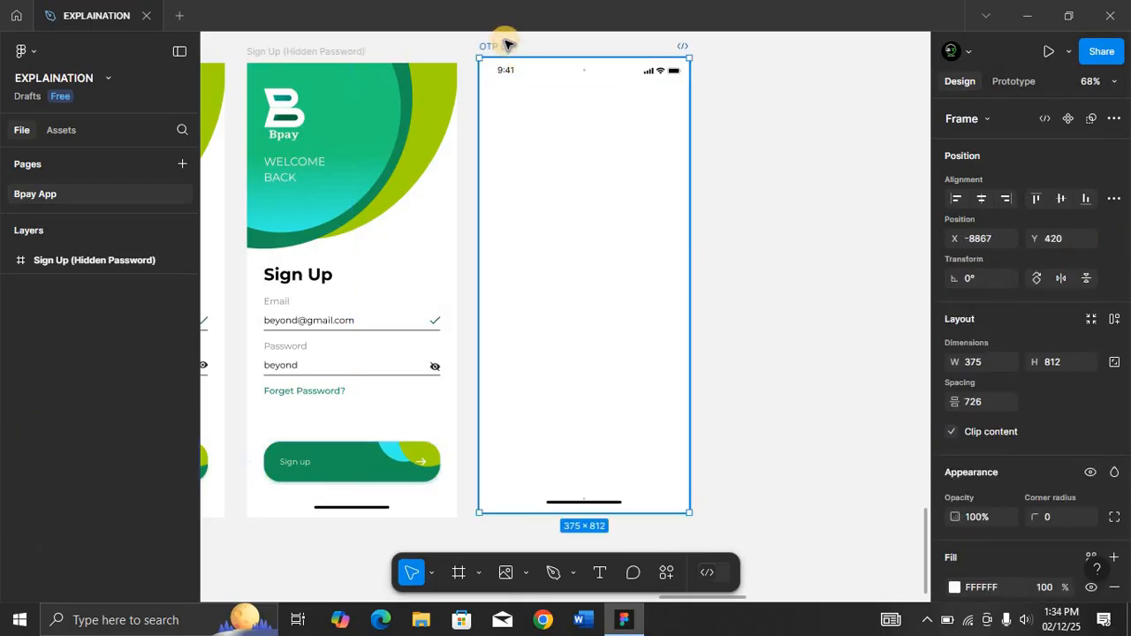
pyautogui.hotkey('ctrl', 'v')
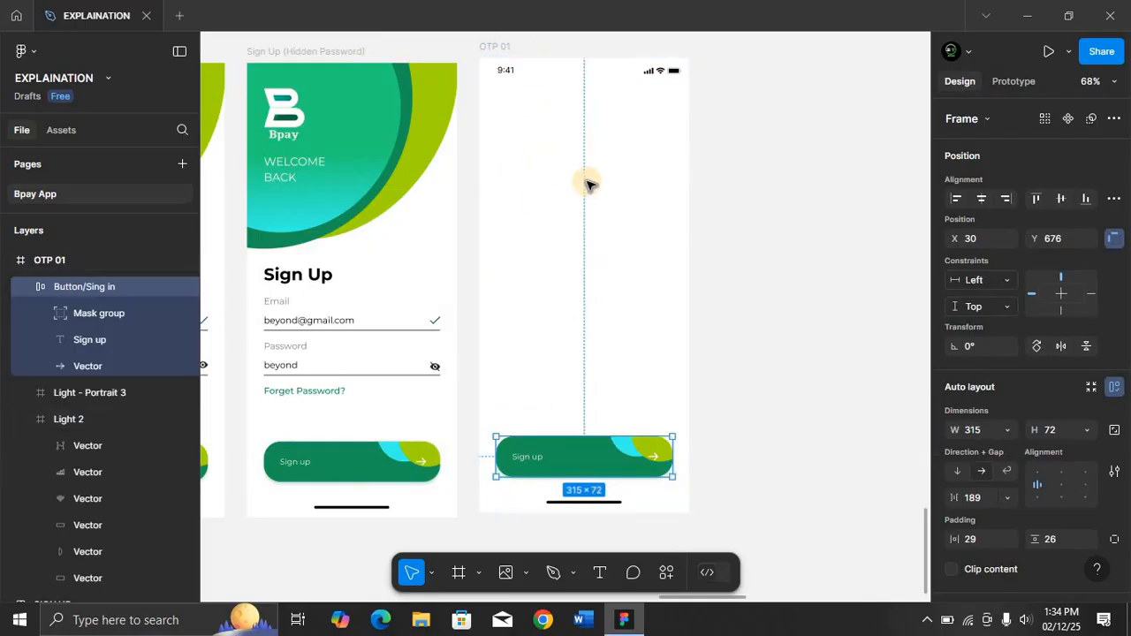
# Place the OTP illustration from the Illustrations folder into the OTP 01 frame.
pyautogui.click(601, 142)
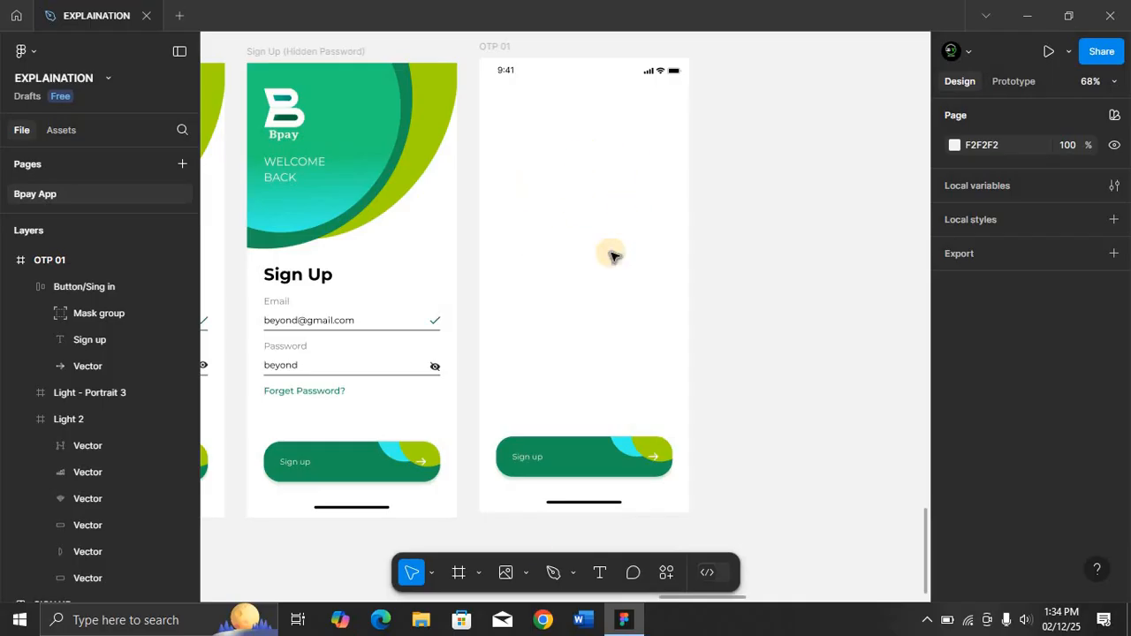
pyautogui.click(528, 576)
pyautogui.click(534, 533)
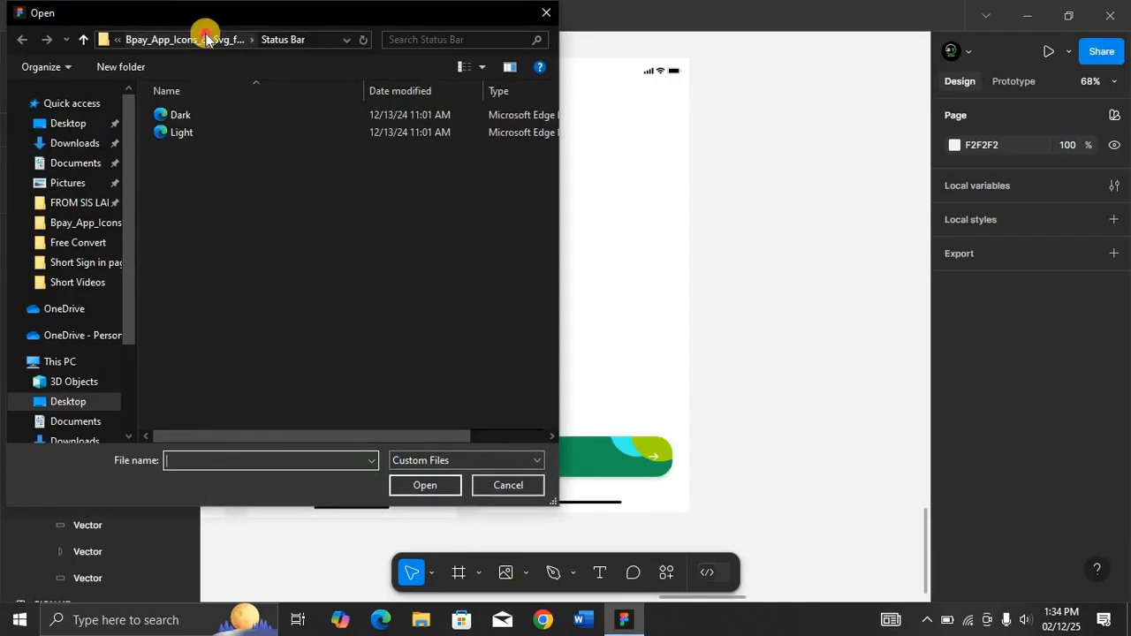
pyautogui.click(205, 39)
pyautogui.doubleClick(283, 132)
pyautogui.click(331, 132)
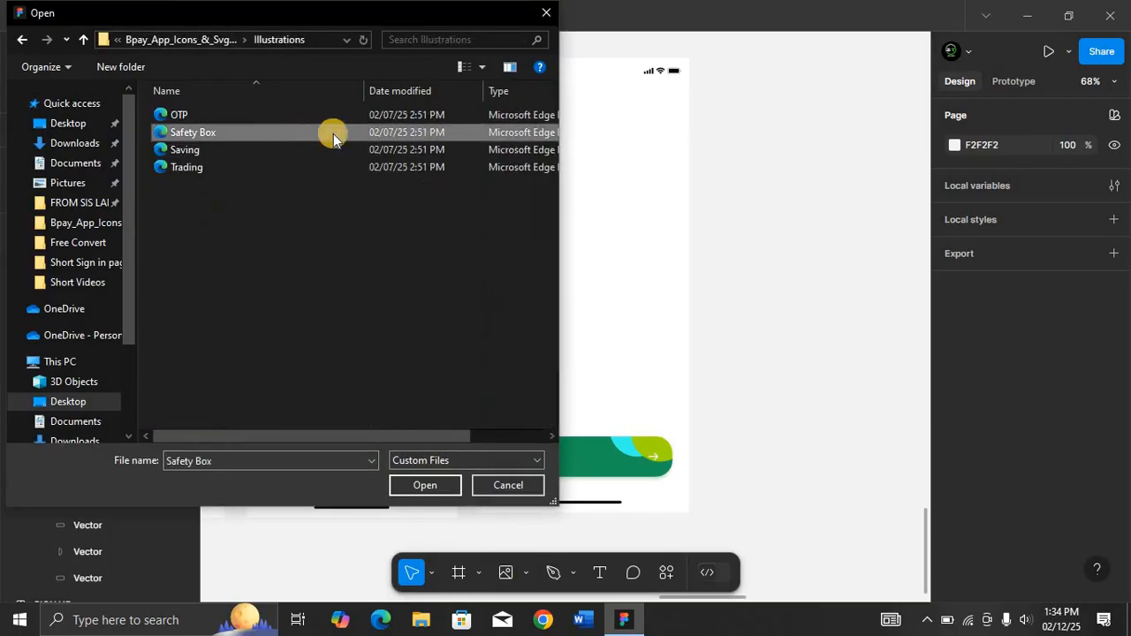
pyautogui.click(288, 116)
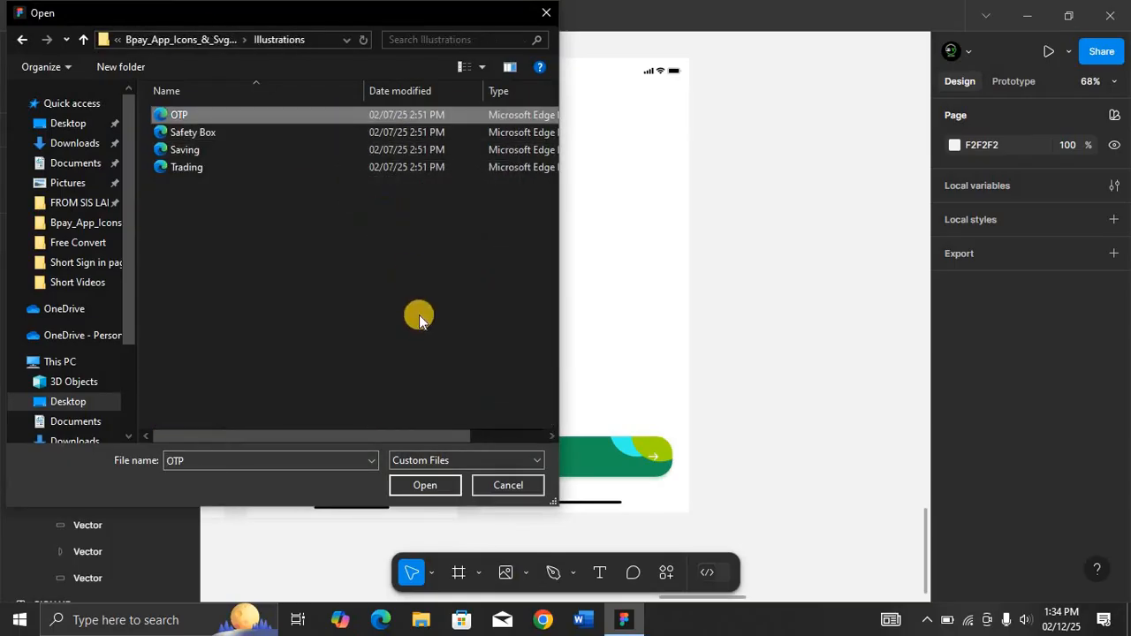
pyautogui.click(424, 485)
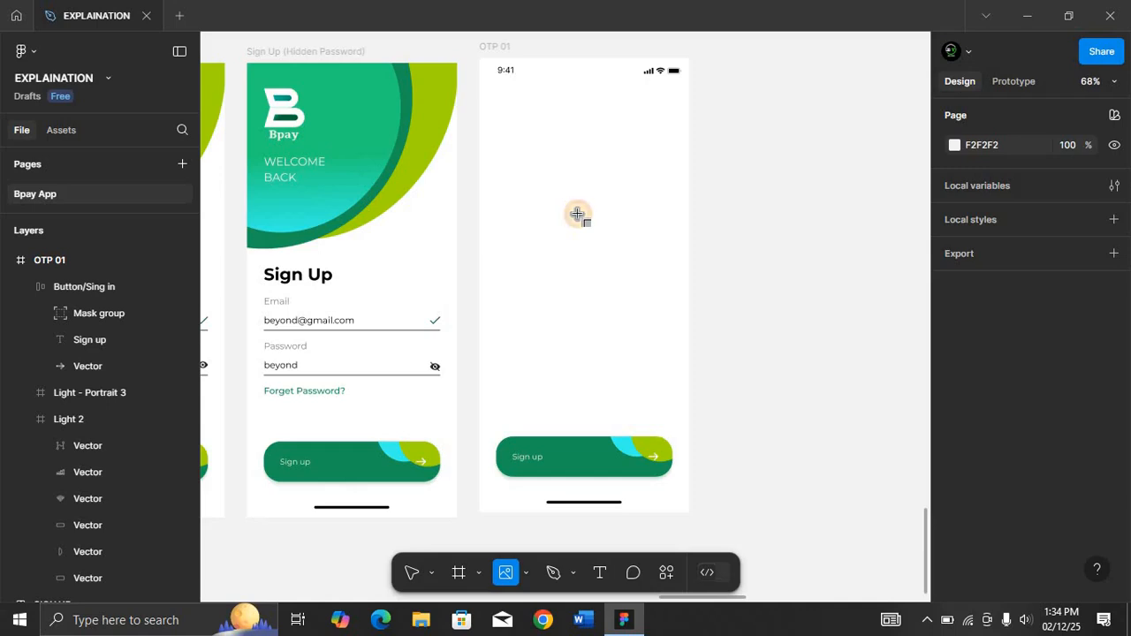
pyautogui.click(577, 214)
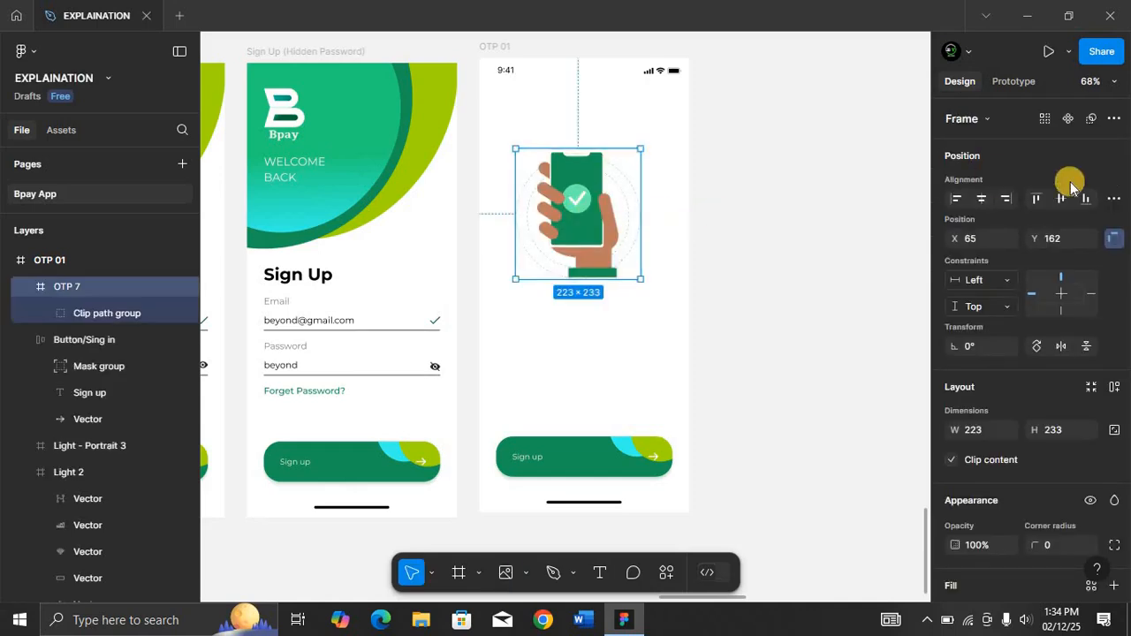
# Center the OTP illustration horizontally and nudge it up to Y 99.
pyautogui.click(981, 198)
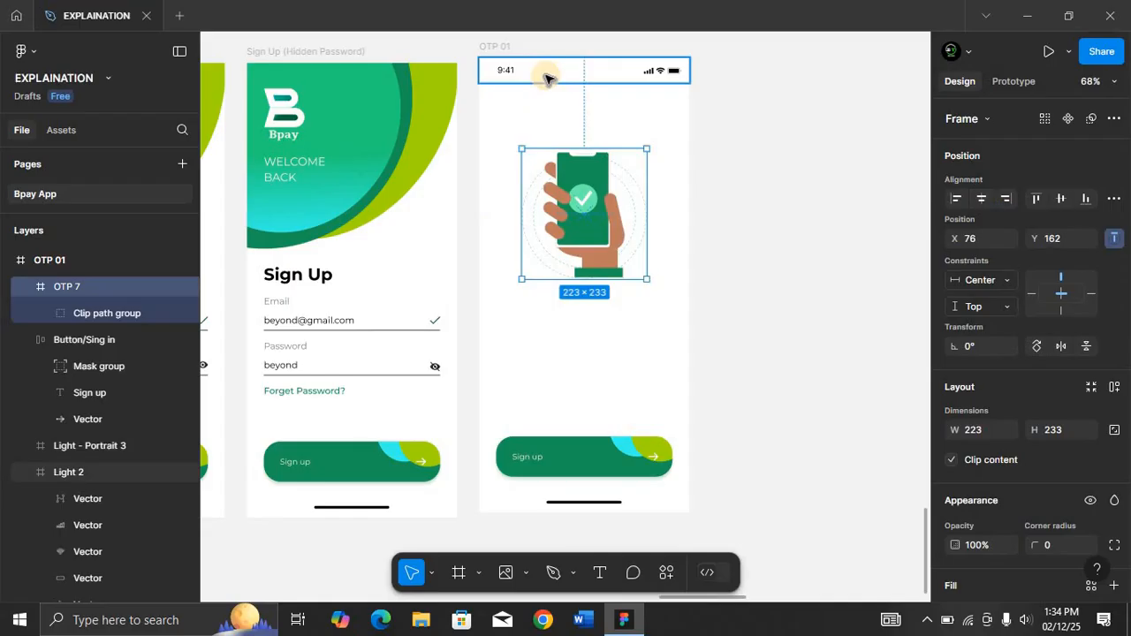
pyautogui.press('alt')
pyautogui.press('Up')
pyautogui.press('Up')
pyautogui.press('Up')
pyautogui.press('Up')
pyautogui.press('Up')
pyautogui.press('Up')
pyautogui.press('Up')
pyautogui.press('Up')
pyautogui.press('Up')
pyautogui.press('Up')
pyautogui.press('Up')
pyautogui.press('Up')
pyautogui.press('Up')
pyautogui.press('Up')
pyautogui.press('Up')
pyautogui.press('Up')
pyautogui.press('Up')
pyautogui.press('Up')
pyautogui.press('Up')
pyautogui.press('Up')
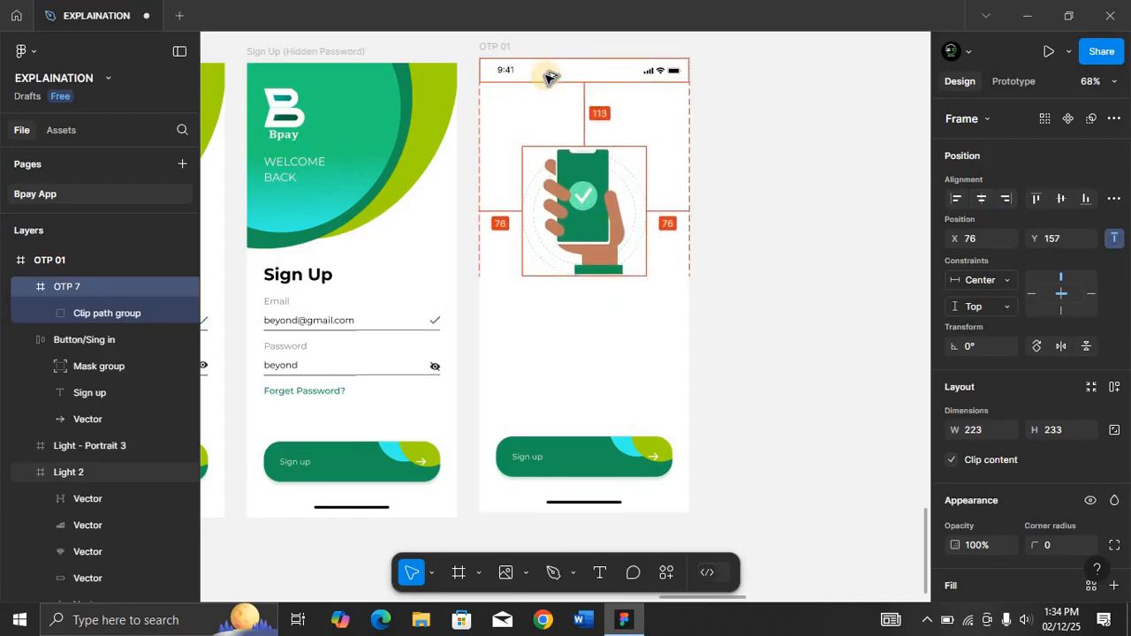
pyautogui.press('Up')
pyautogui.press('Up')
pyautogui.press('Up')
pyautogui.press('Up')
pyautogui.press('Up')
pyautogui.press('Up')
pyautogui.press('Up')
pyautogui.press('Up')
pyautogui.press('Up')
pyautogui.press('Up')
pyautogui.press('Up')
pyautogui.press('Up')
pyautogui.press('Up')
pyautogui.press('Up')
pyautogui.press('Up')
pyautogui.press('Up')
pyautogui.press('Up')
pyautogui.press('Up')
pyautogui.press('Up')
pyautogui.press('Up')
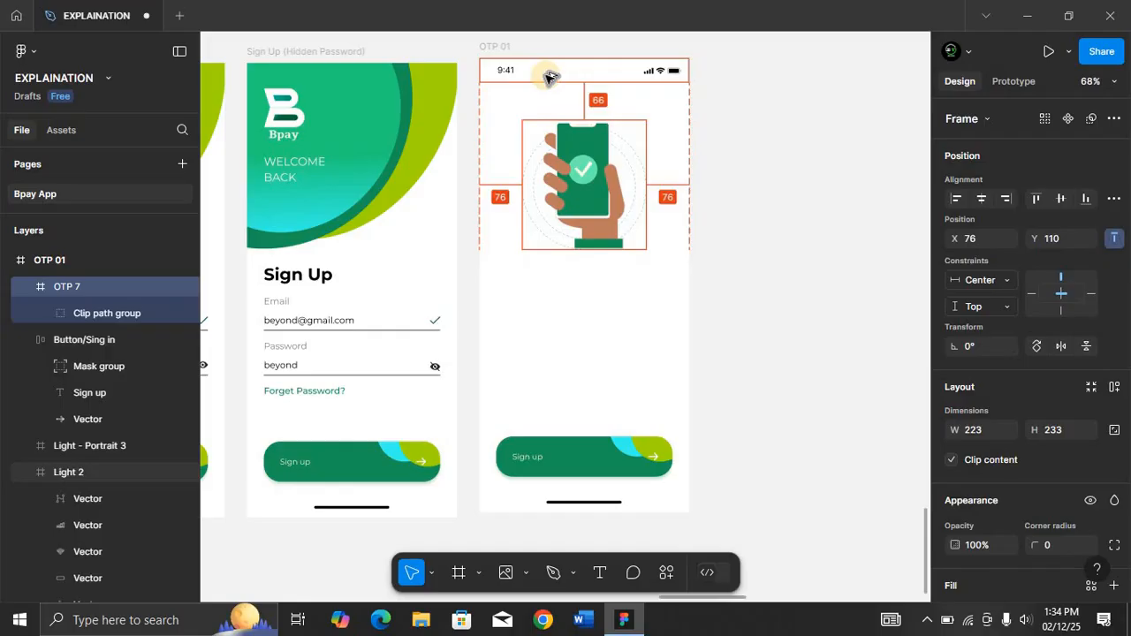
pyautogui.press('Up')
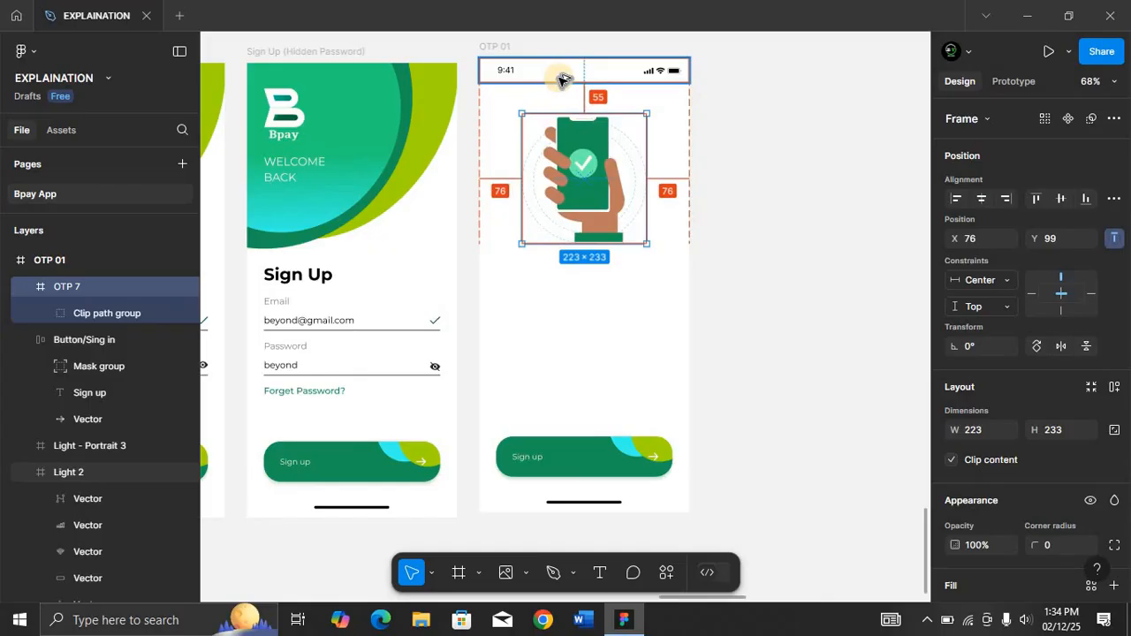
# Add a text layer reading "OTP Verification" below the illustration and center it horizontally in the frame.
pyautogui.click(543, 275)
pyautogui.press('t')
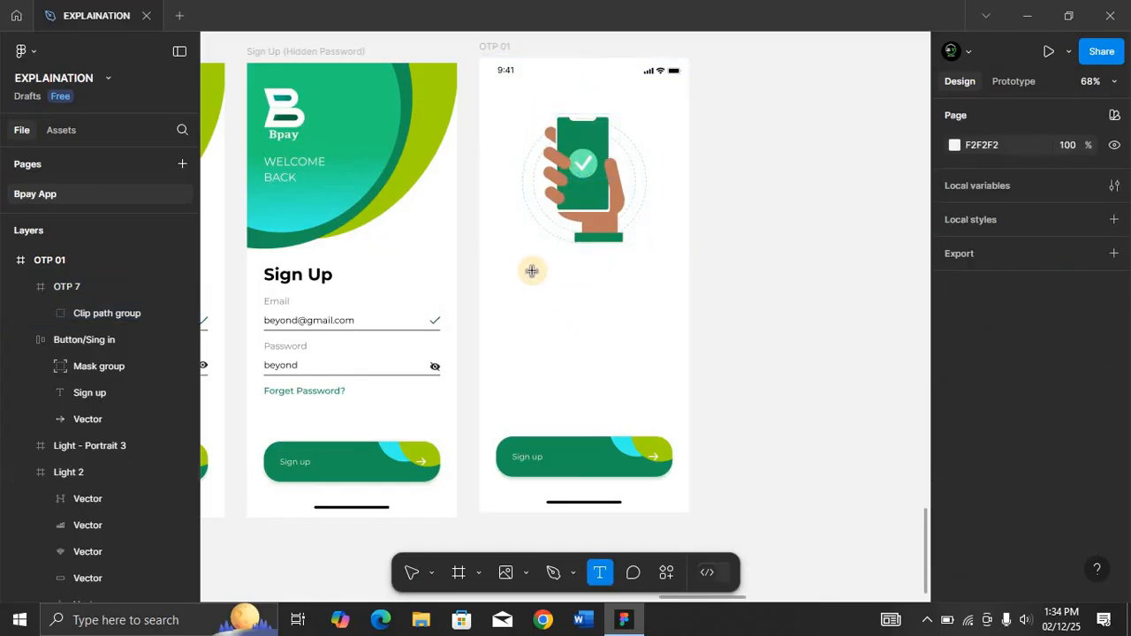
pyautogui.click(534, 271)
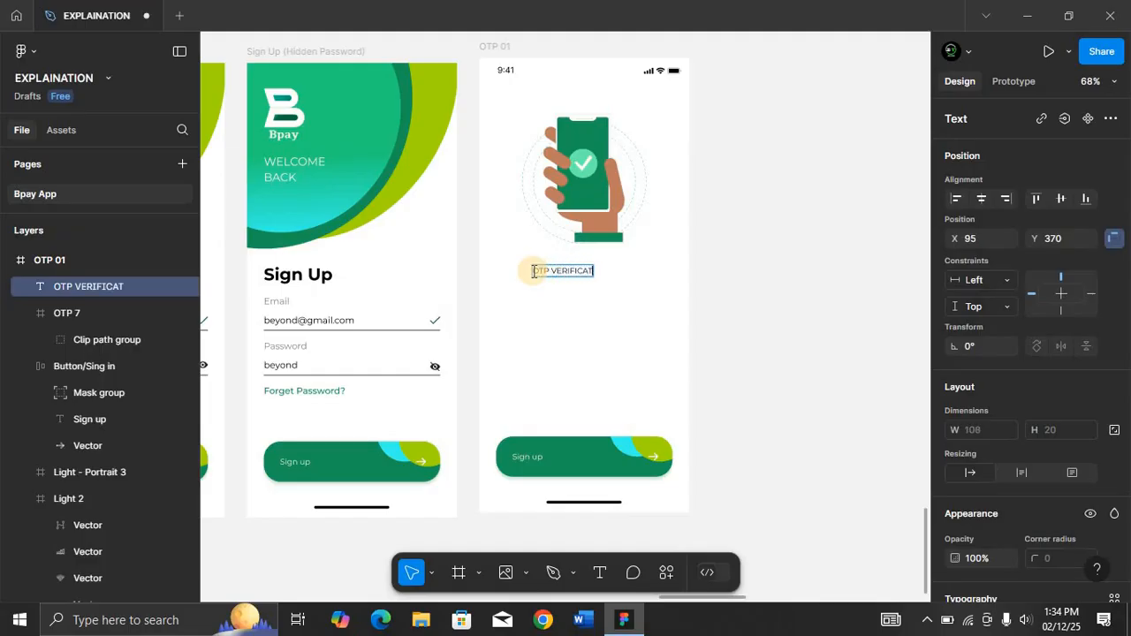
pyautogui.moveTo(533, 271); pyautogui.dragTo(547, 268)
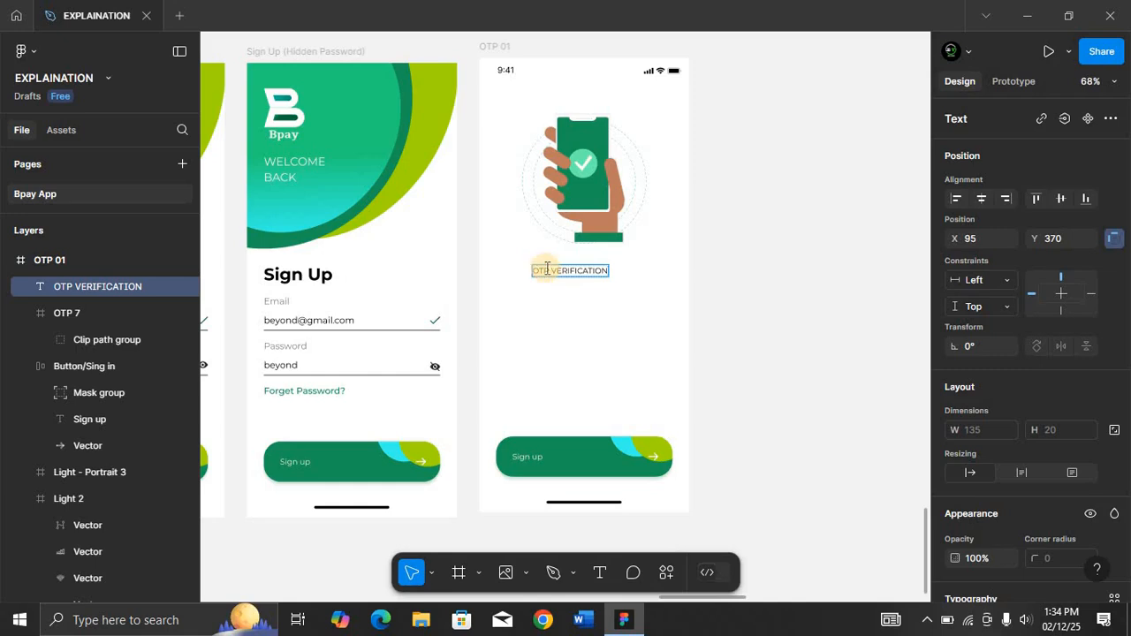
pyautogui.press('BackSpace')
pyautogui.press('BackSpace')
pyautogui.press('BackSpace')
pyautogui.press('BackSpace')
pyautogui.press('BackSpace')
pyautogui.press('BackSpace')
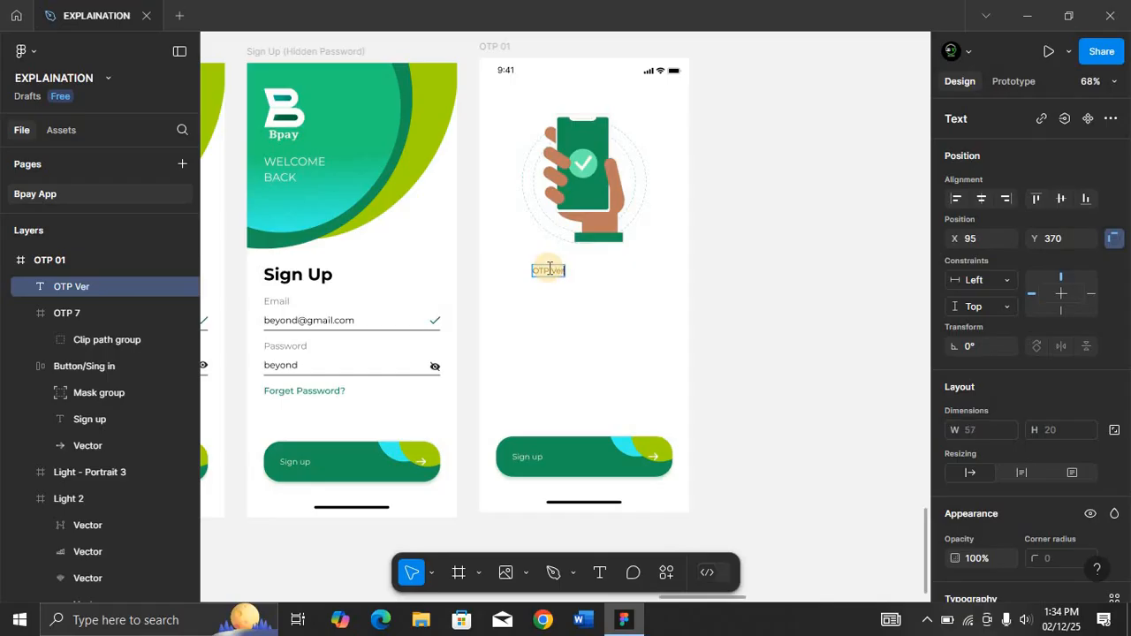
pyautogui.write('rificatio')
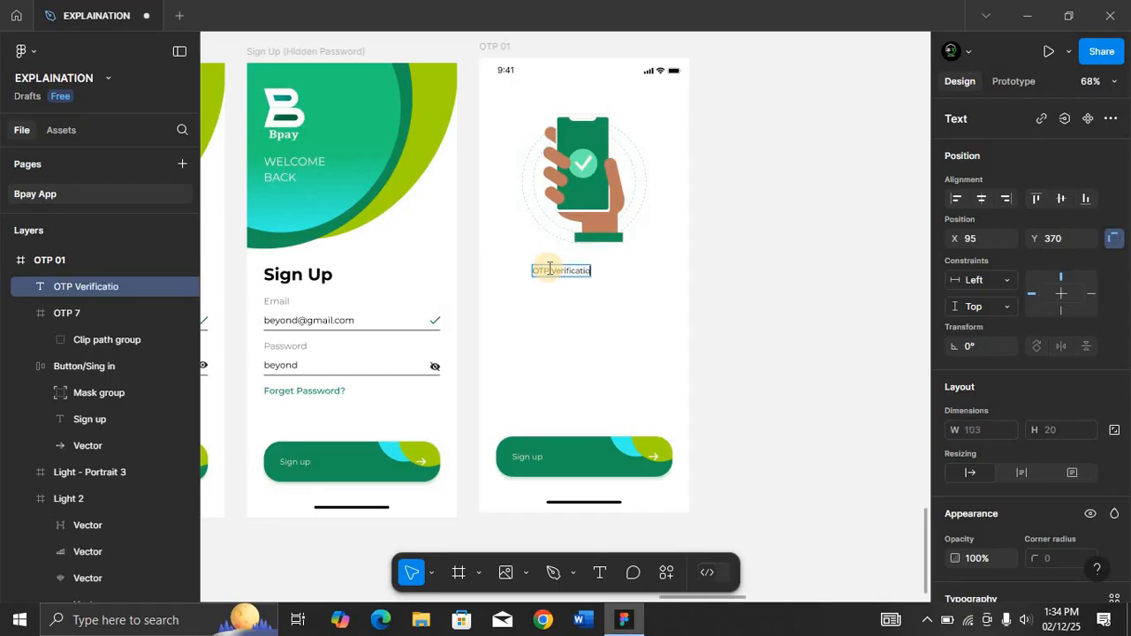
pyautogui.write('n')
pyautogui.press('Escape')
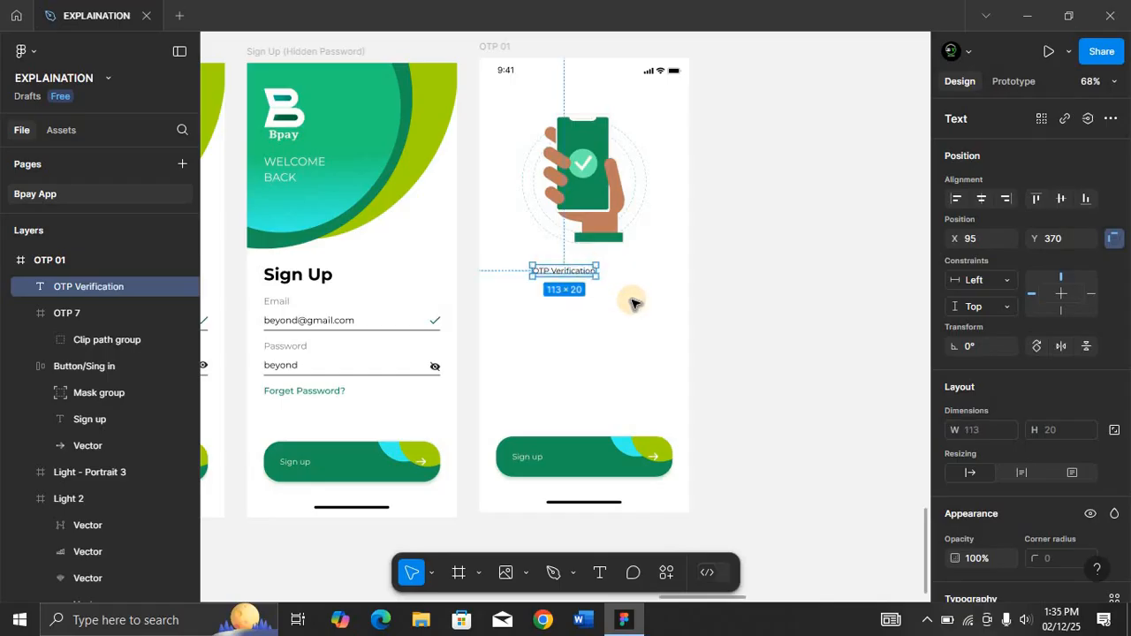
pyautogui.hotkey('shift', '2')
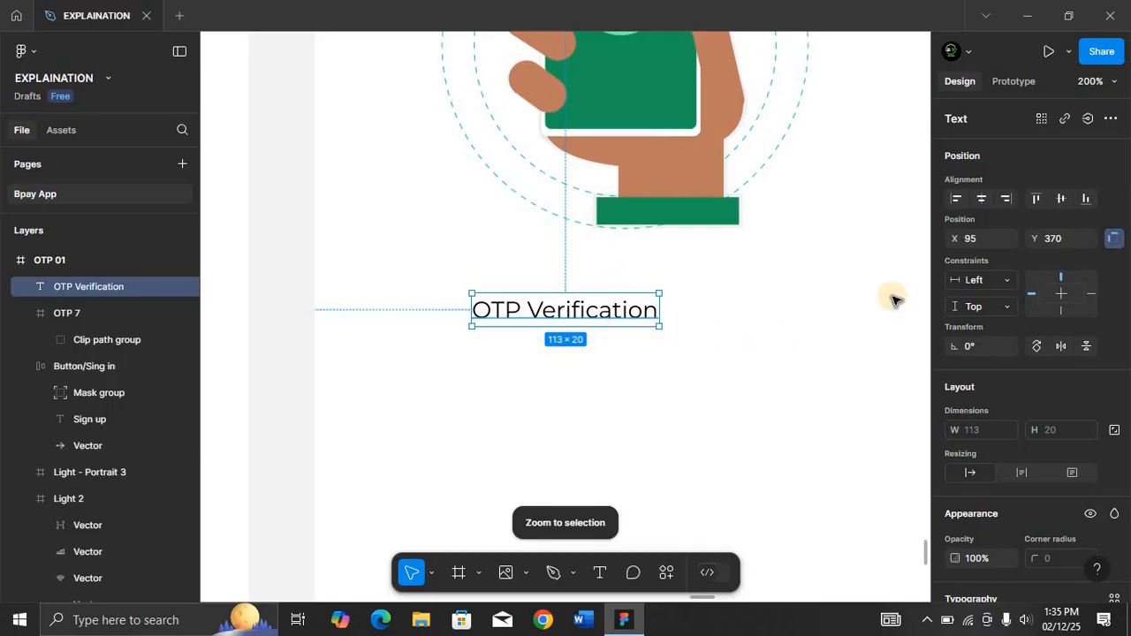
pyautogui.click(981, 200)
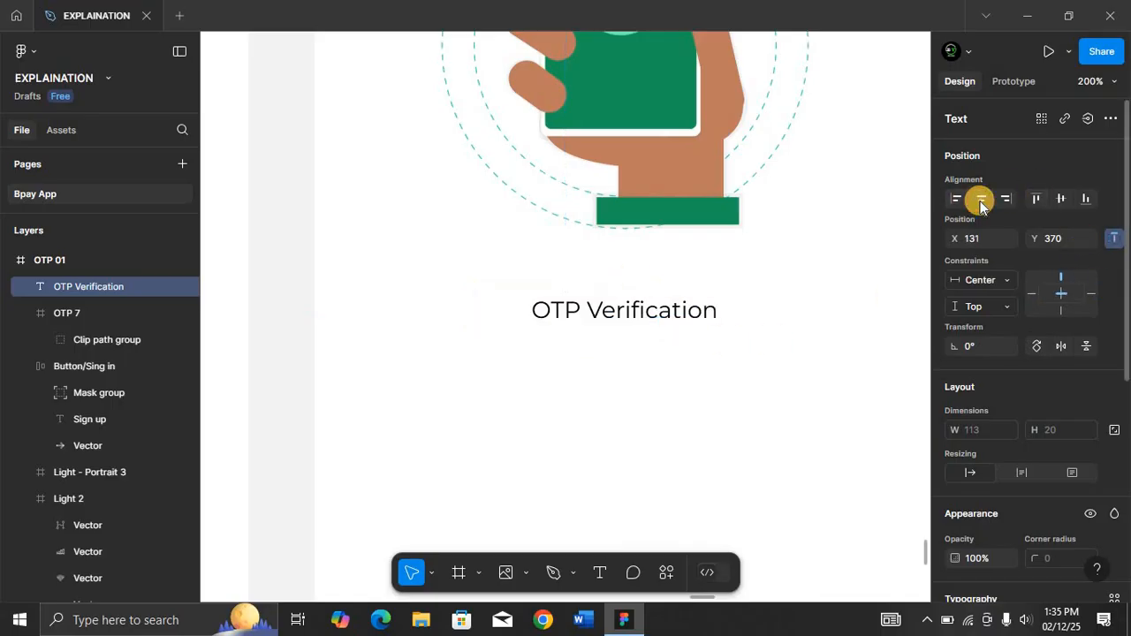
# Set the OTP Verification title to Montserrat Bold at size 30 and re-center it horizontally in the frame.
pyautogui.scroll(-2, 1061, 521)
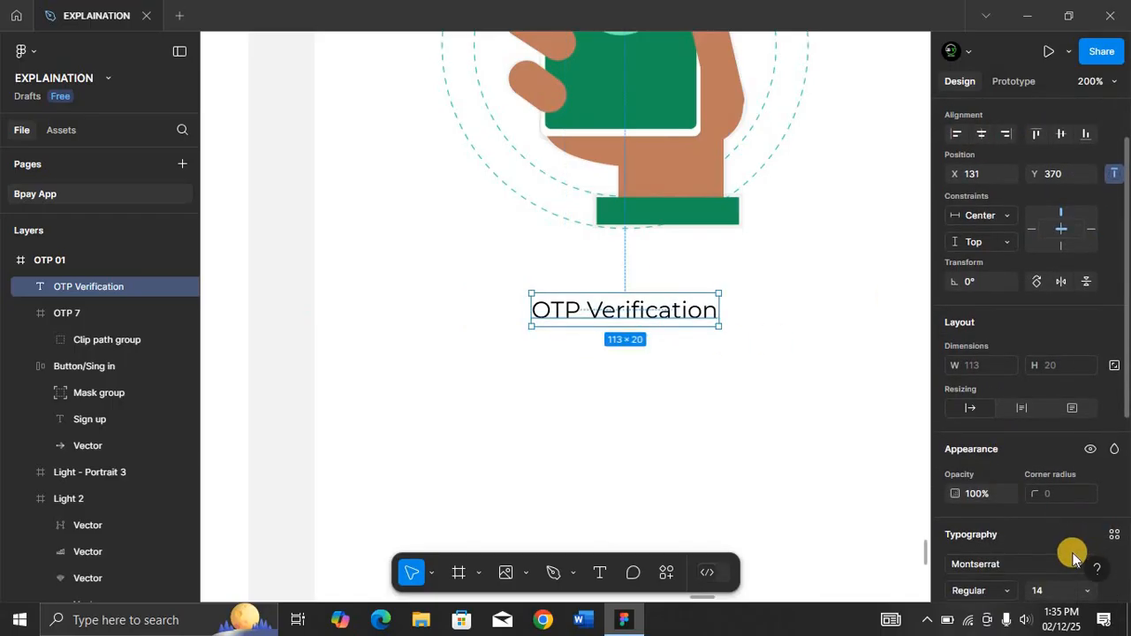
pyautogui.scroll(-1, 1066, 551)
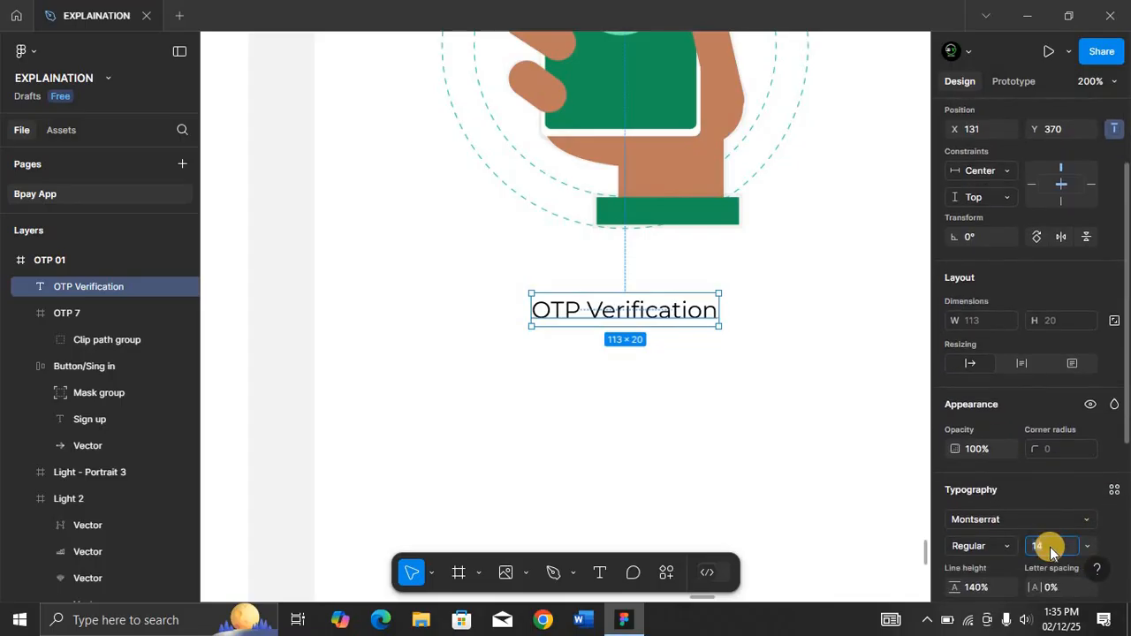
pyautogui.click(1050, 547)
pyautogui.write('30')
pyautogui.press('Return')
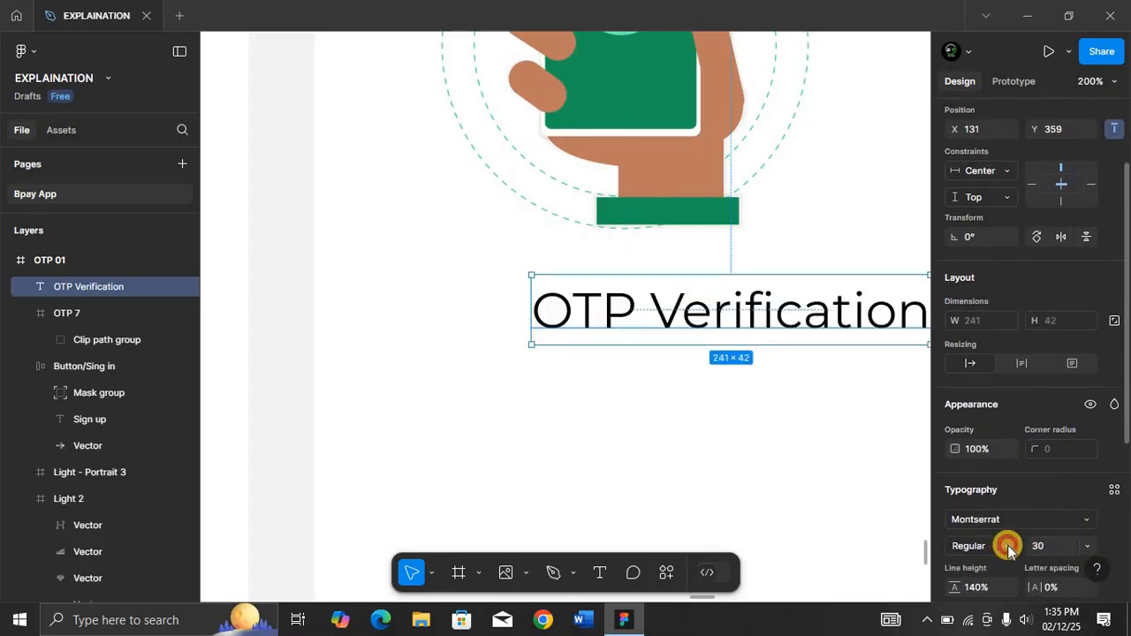
pyautogui.click(1005, 545)
pyautogui.click(999, 277)
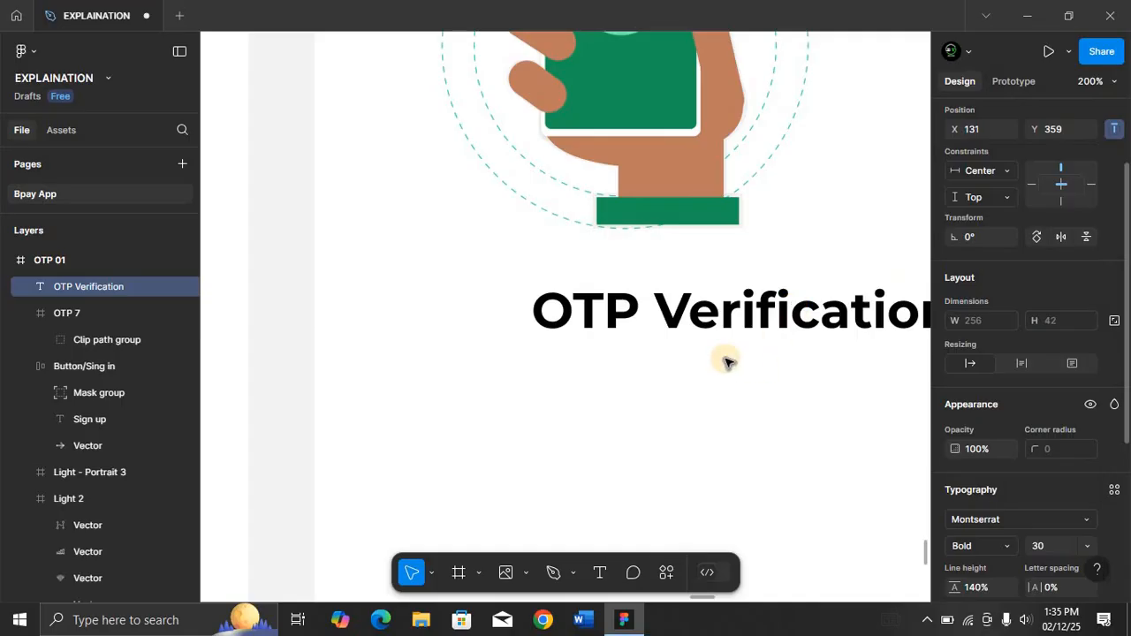
pyautogui.hotkey('shift', '0')
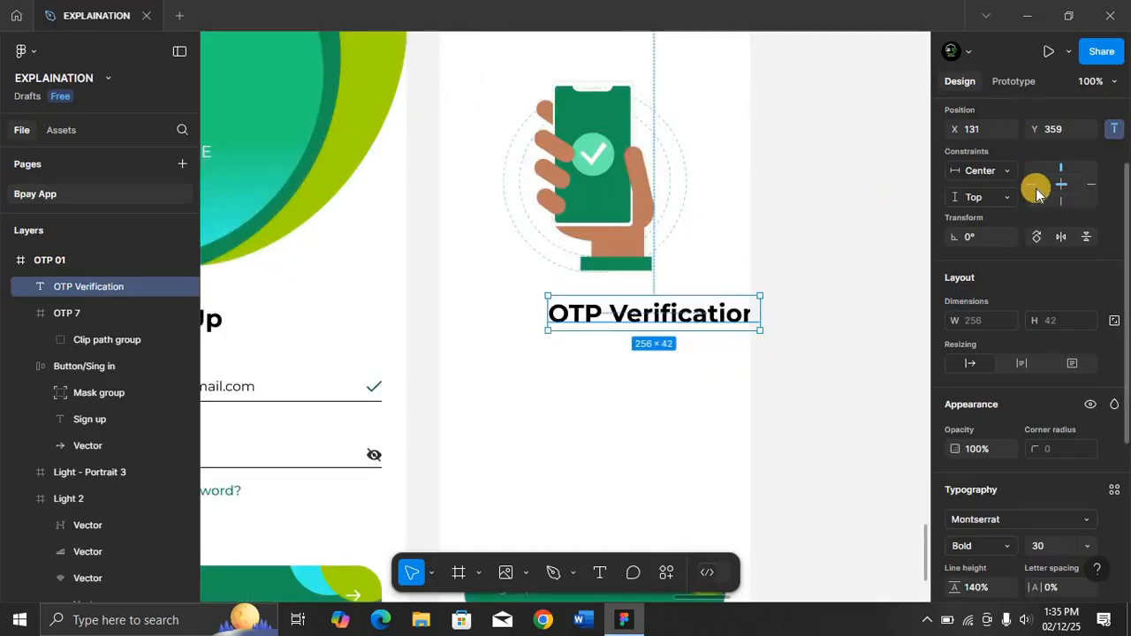
pyautogui.scroll(1, 1036, 190)
pyautogui.scroll(2, 1036, 190)
pyautogui.click(981, 198)
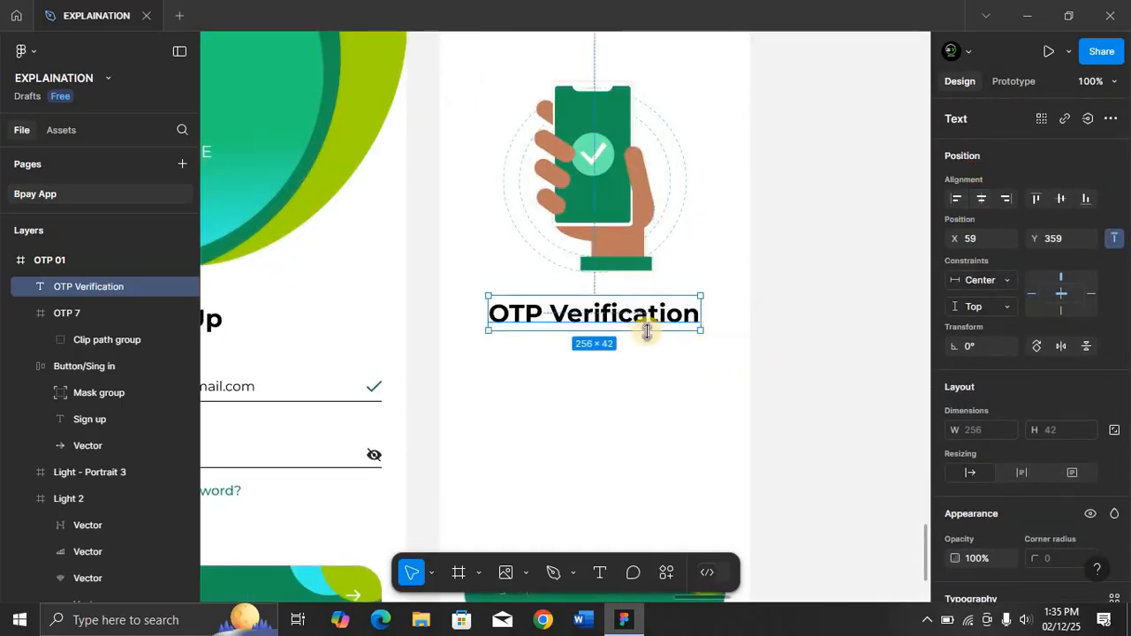
# Start a new text layer below the title and set its style to Montserrat Regular, size 14.
pyautogui.click(616, 371)
pyautogui.press('t')
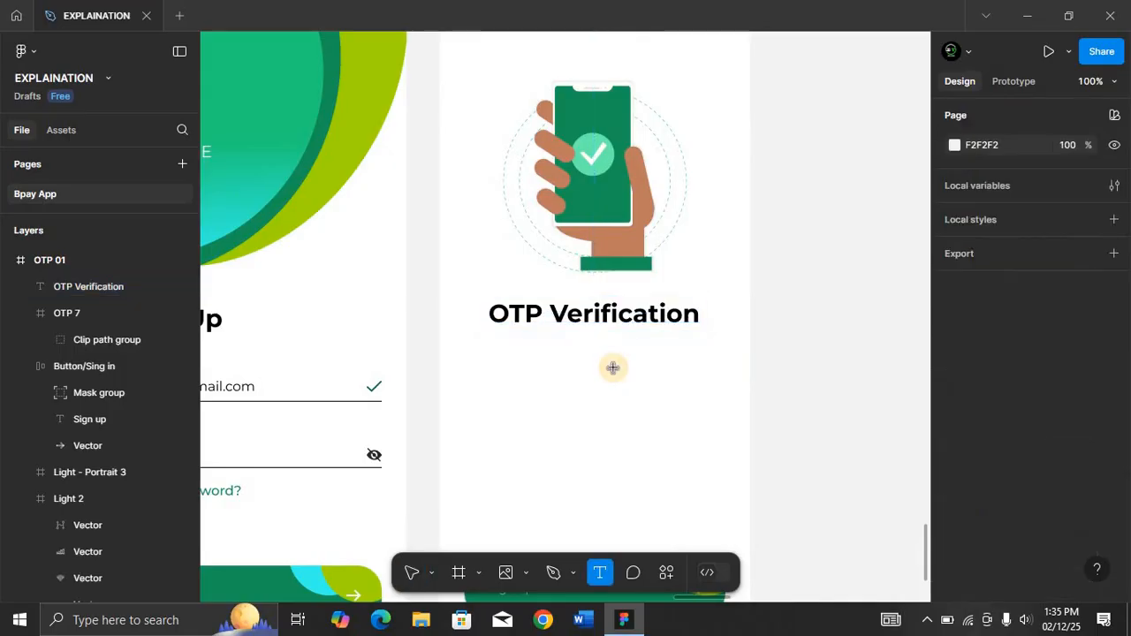
pyautogui.click(494, 347)
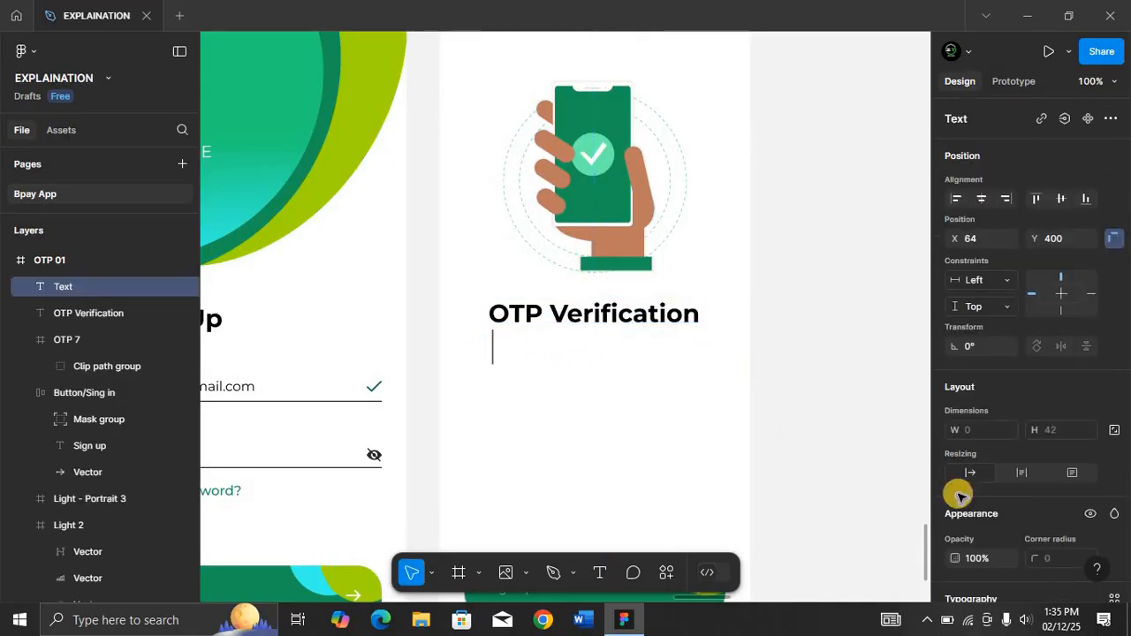
pyautogui.scroll(-5, 1012, 517)
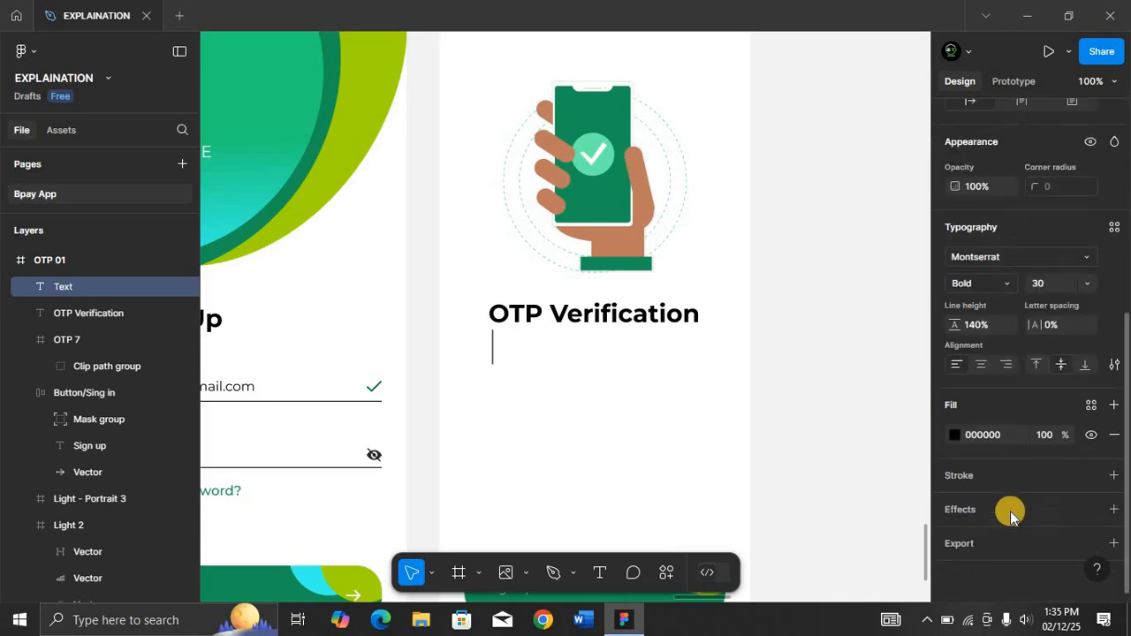
pyautogui.click(1059, 287)
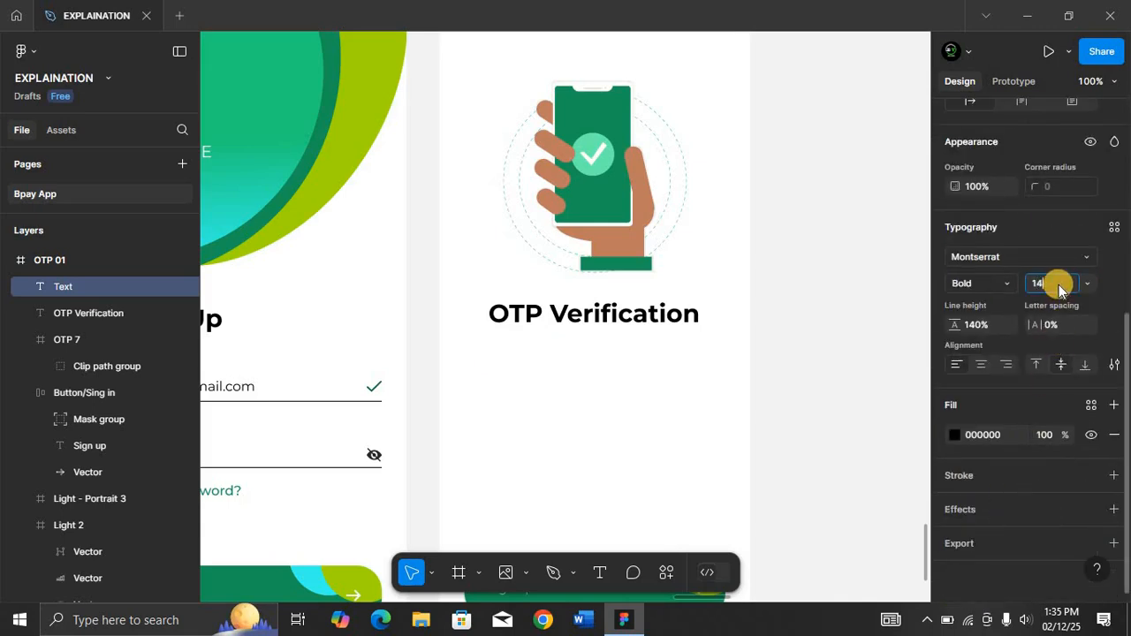
pyautogui.click(1007, 281)
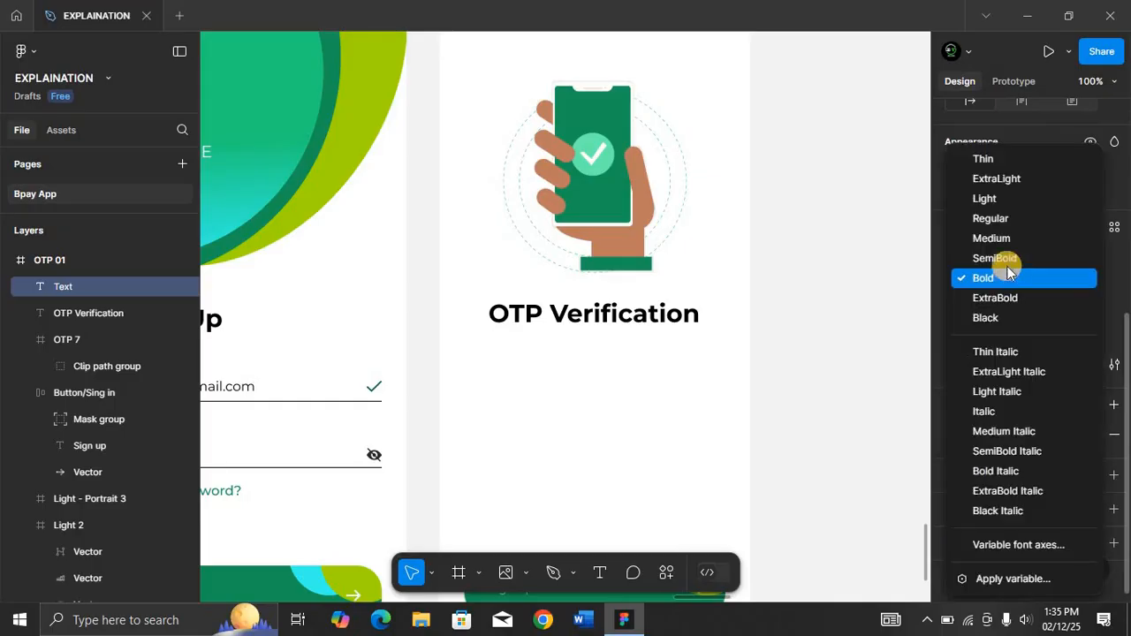
pyautogui.click(1009, 220)
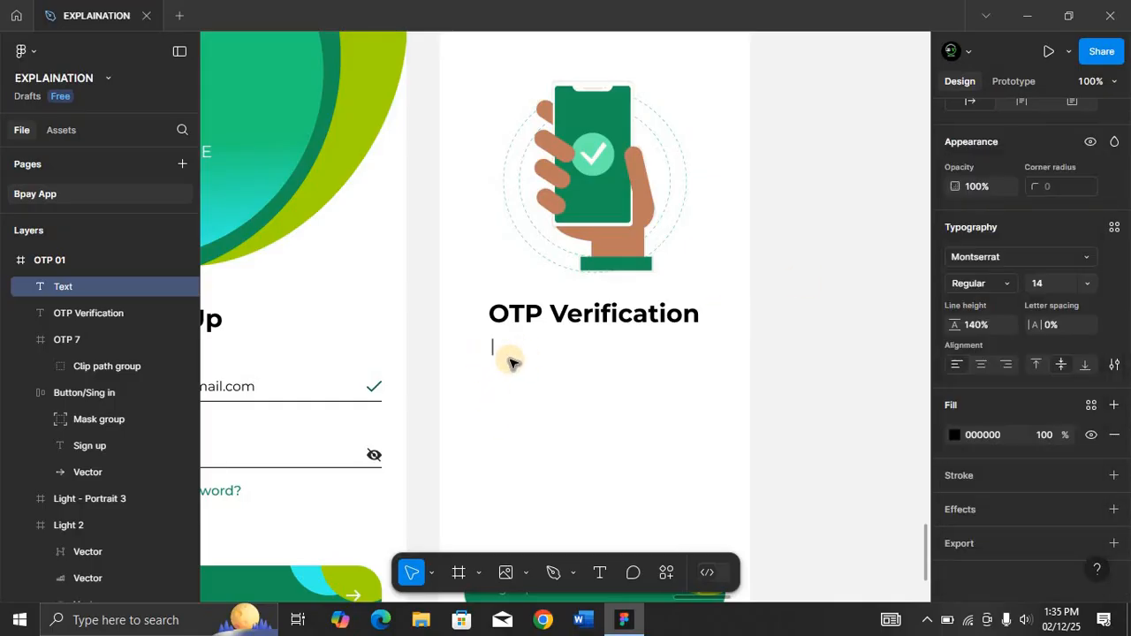
# Type the description "we will send you a one-time password to the mobile number".
pyautogui.write('we will')
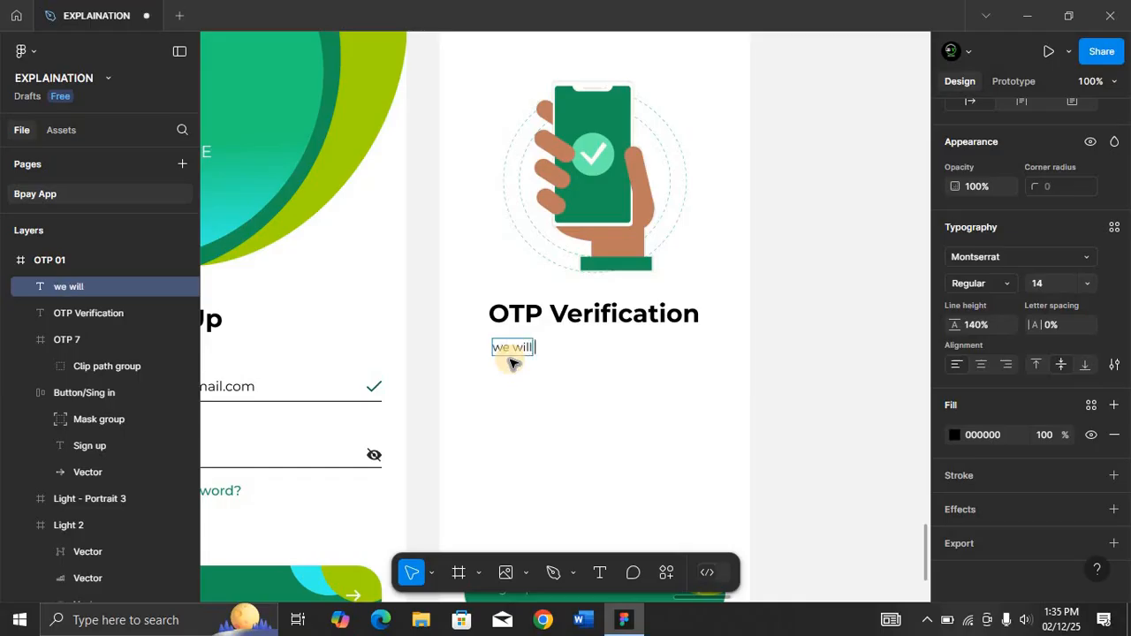
pyautogui.write(' send you a om')
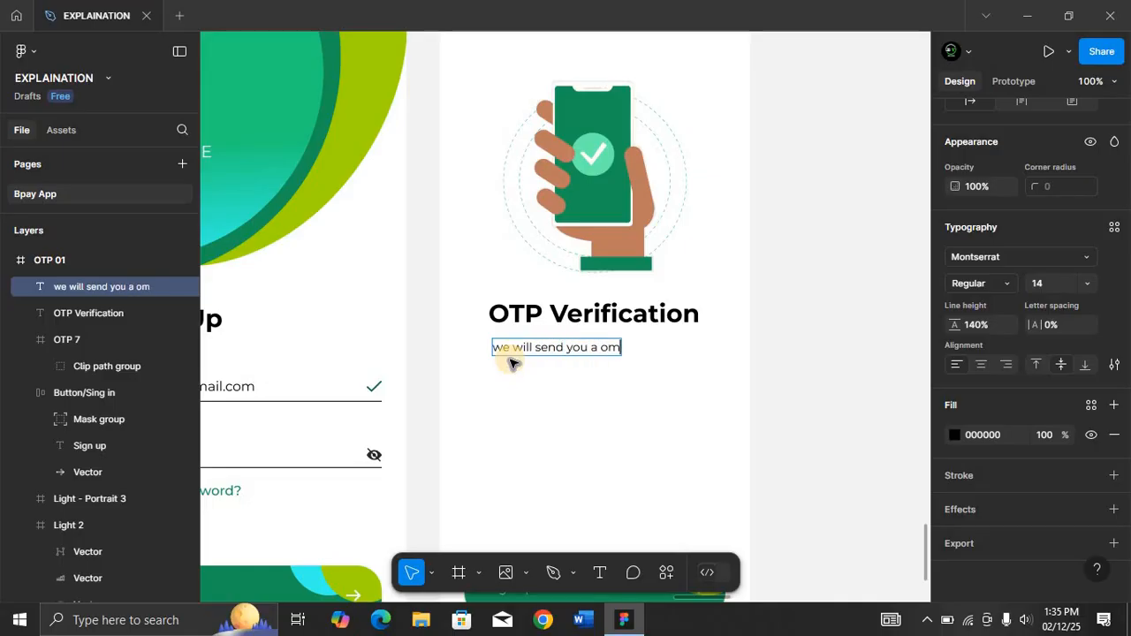
pyautogui.press('BackSpace')
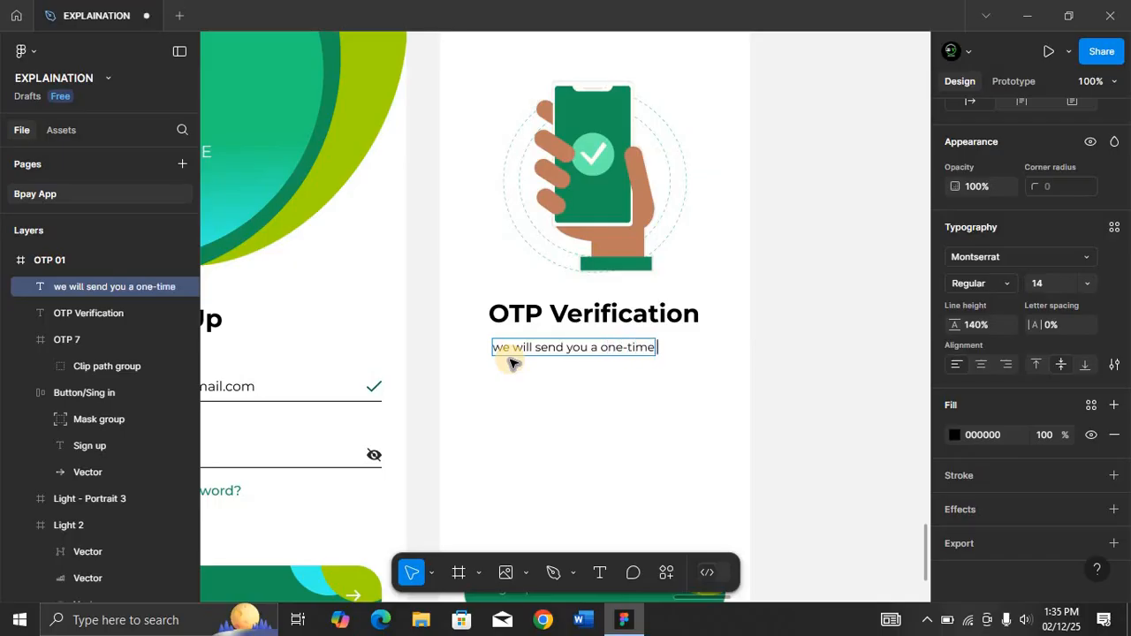
pyautogui.write('ne-time password to the')
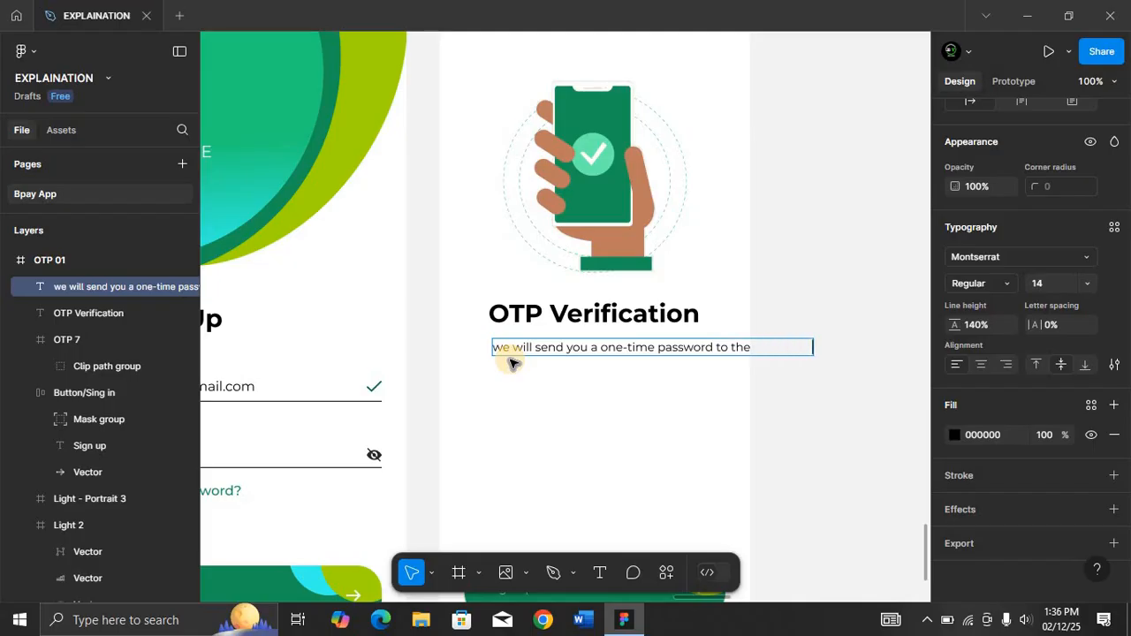
pyautogui.write('r')
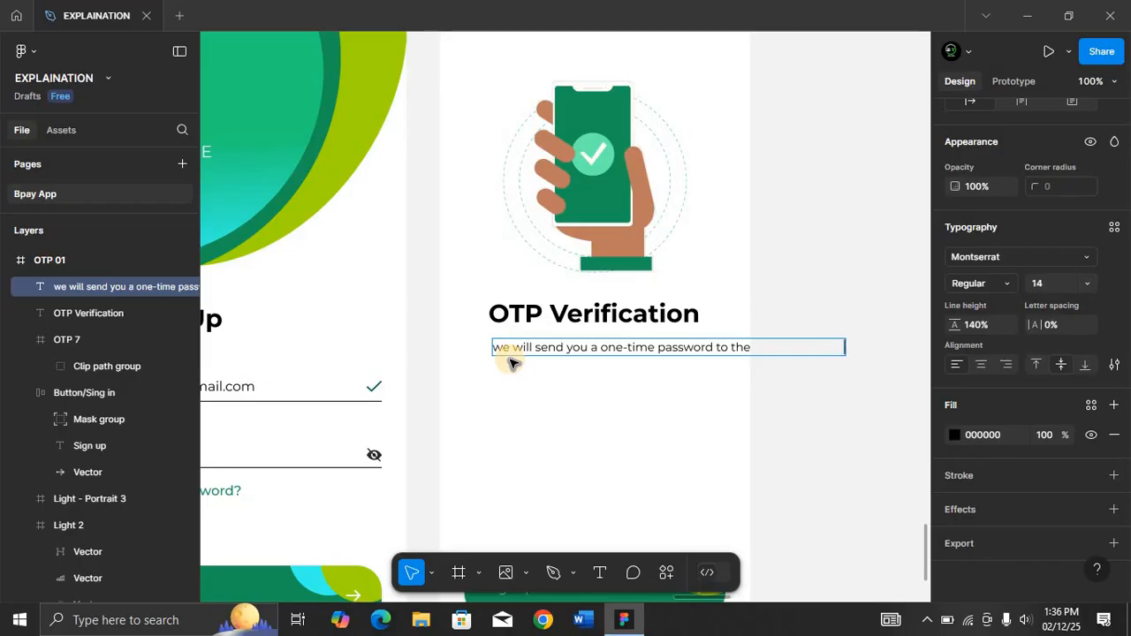
# Resize the description box to about 319 px wide so it wraps onto two lines, and center-align its text.
pyautogui.click(618, 407)
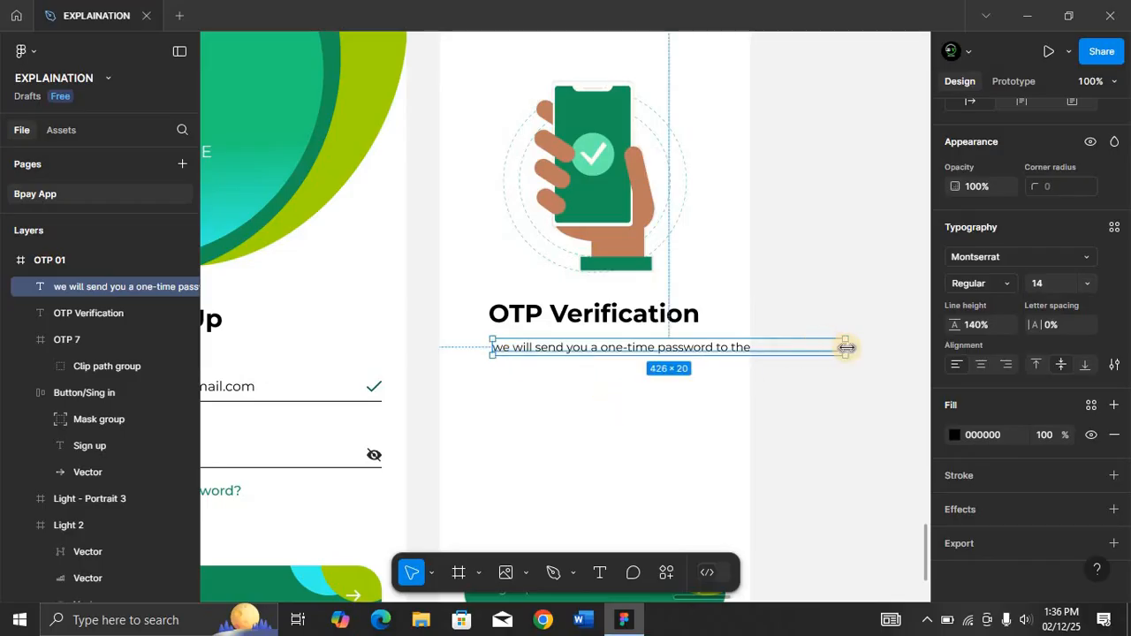
pyautogui.moveTo(847, 348); pyautogui.dragTo(756, 348)
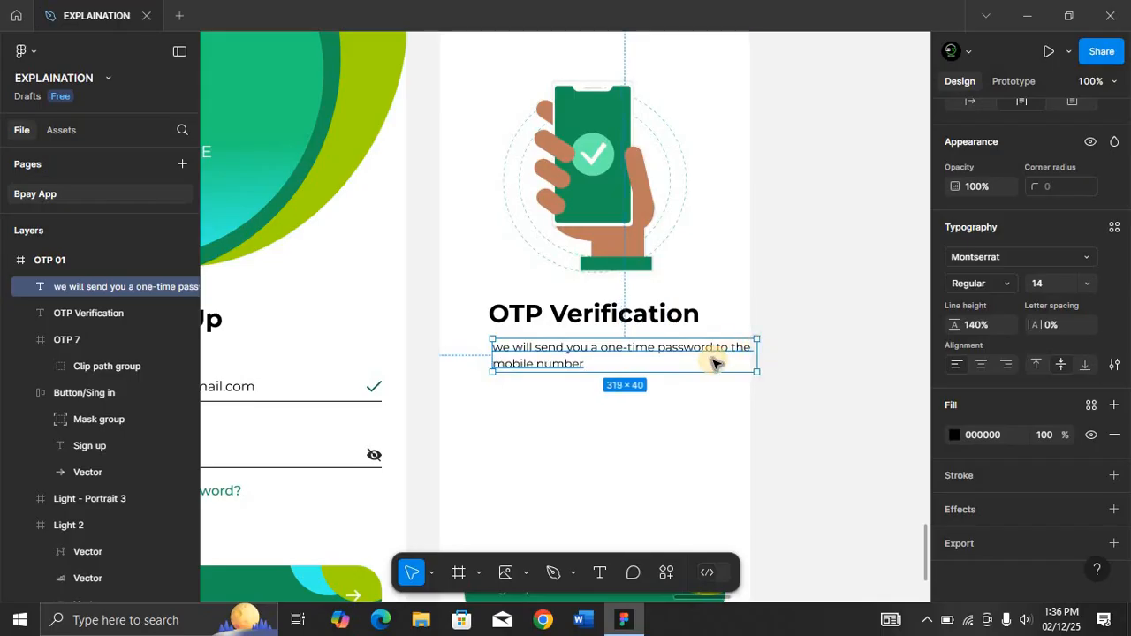
pyautogui.moveTo(696, 363); pyautogui.dragTo(678, 366)
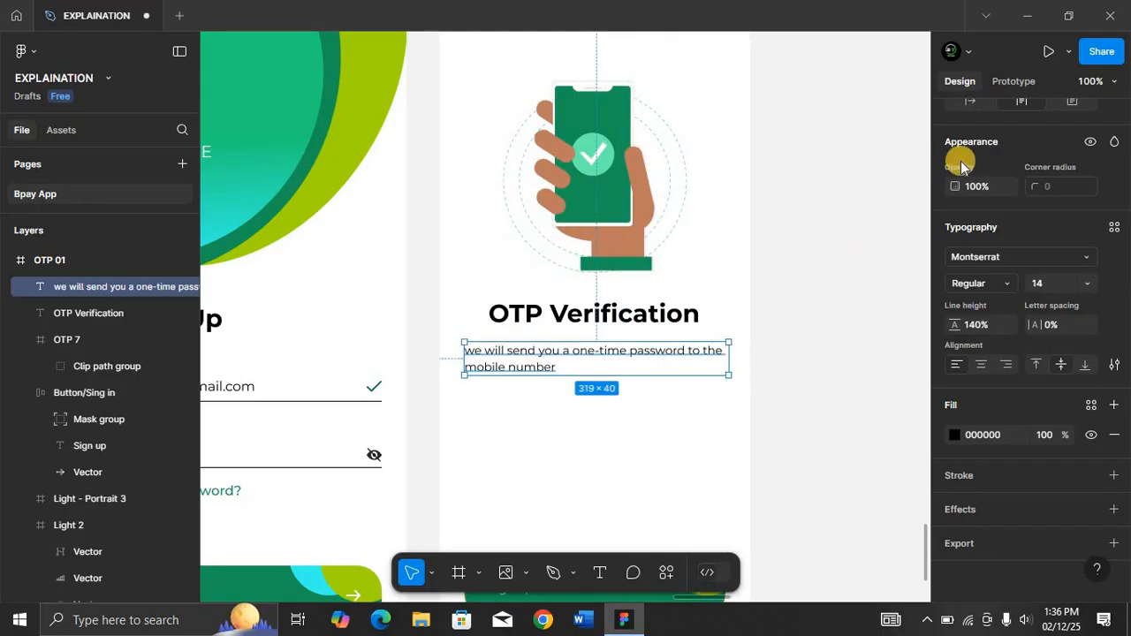
pyautogui.scroll(1, 997, 202)
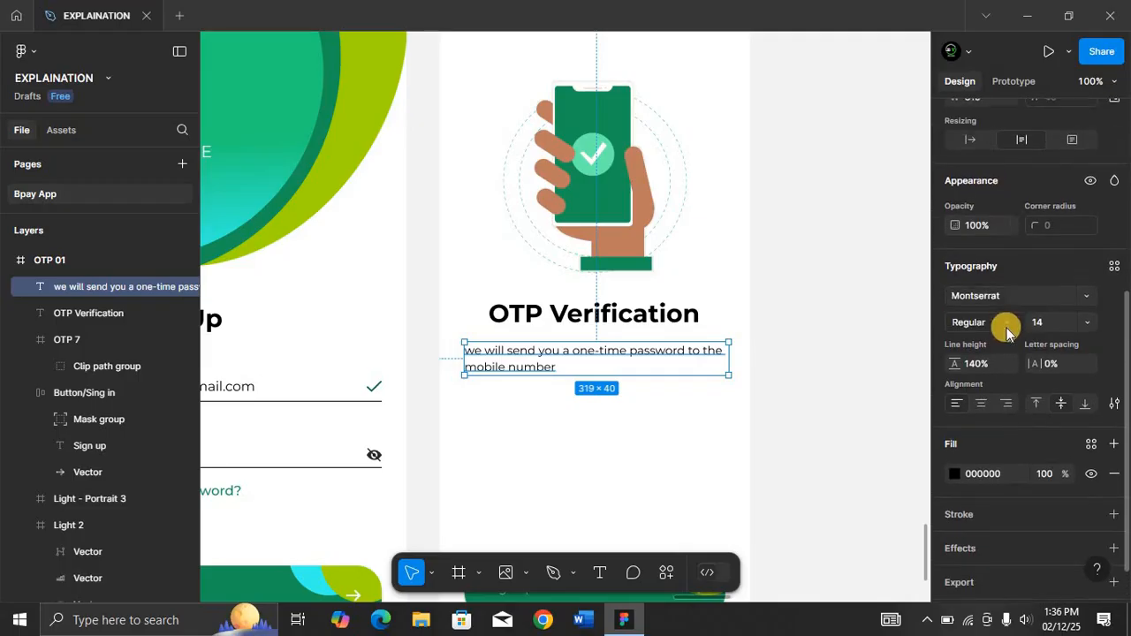
pyautogui.click(981, 405)
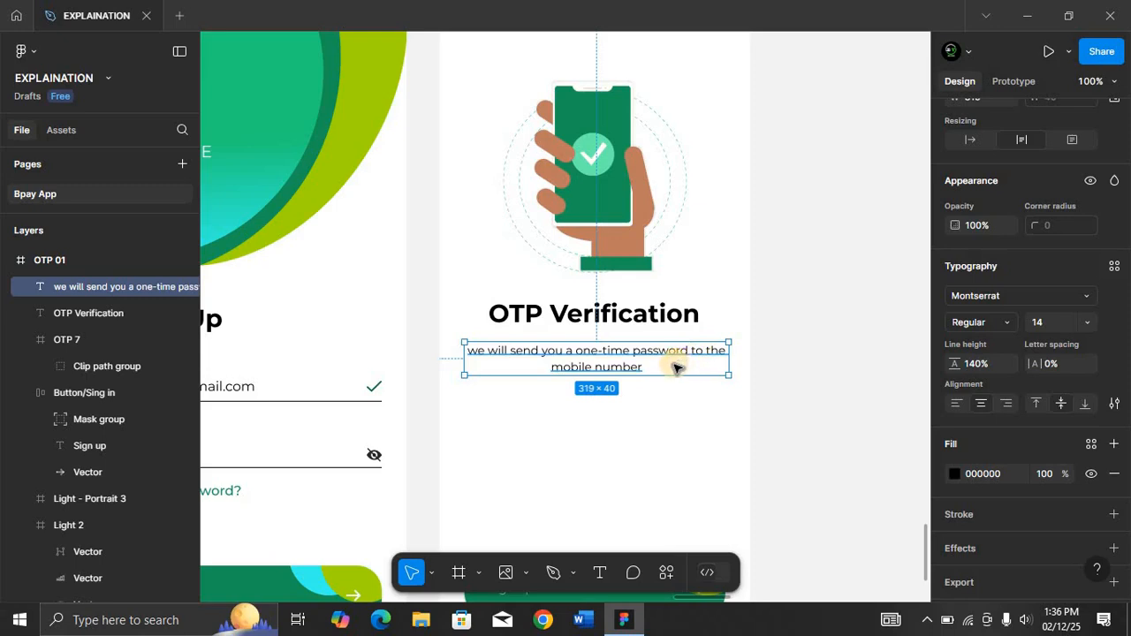
# Change "the" to "this" in the description and narrow its box to about 284 px wide.
pyautogui.doubleClick(722, 351)
pyautogui.press('Escape')
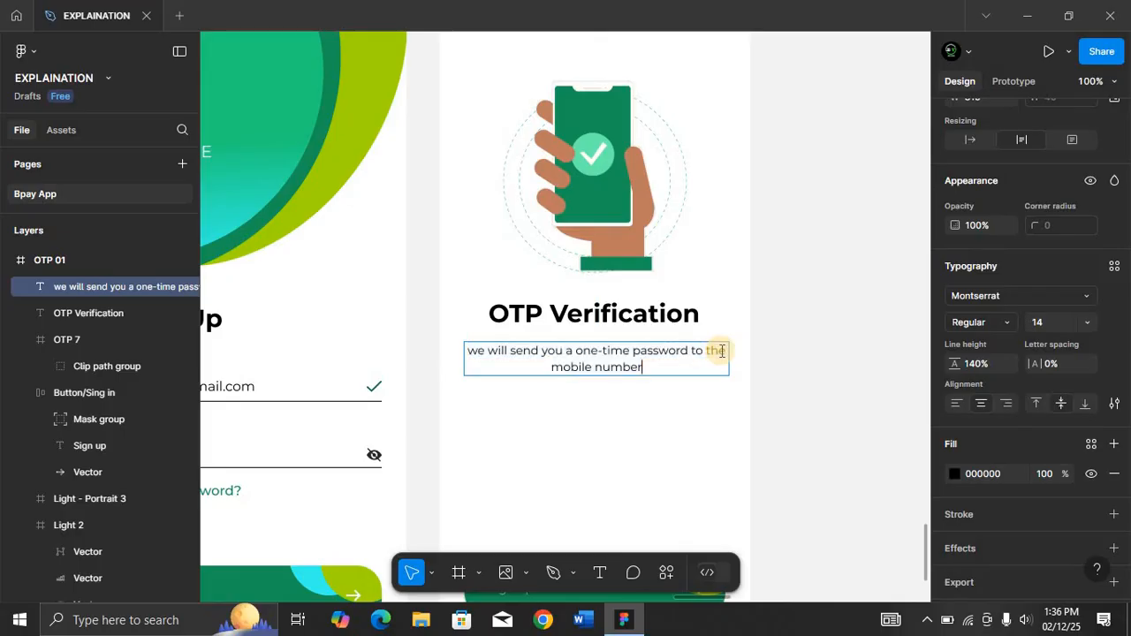
pyautogui.doubleClick(720, 354)
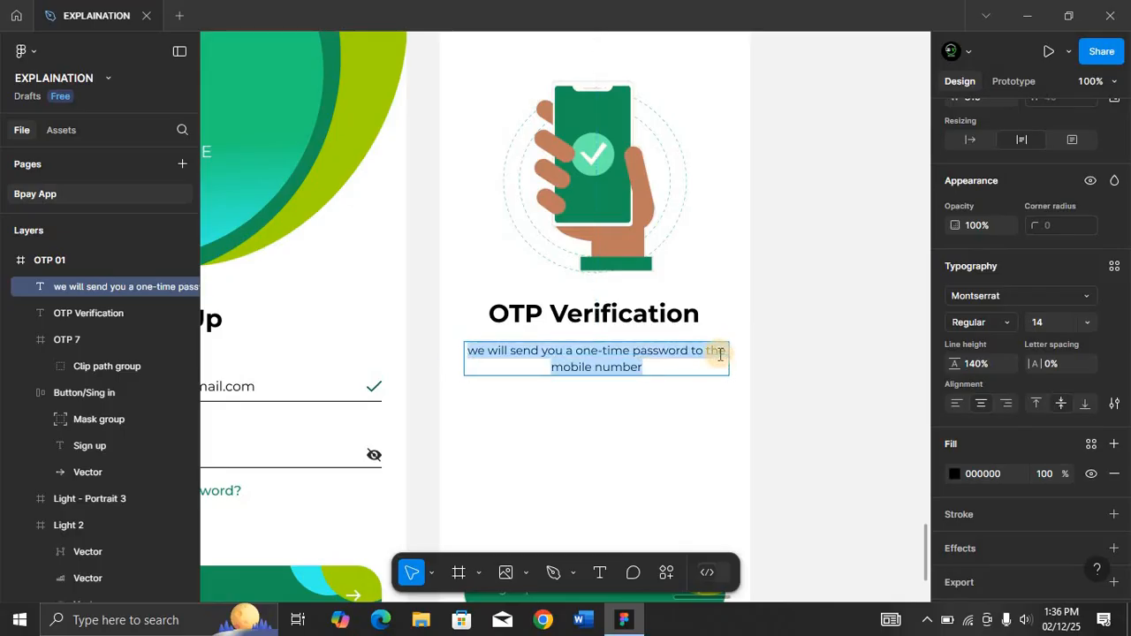
pyautogui.click(720, 354)
pyautogui.press('BackSpace')
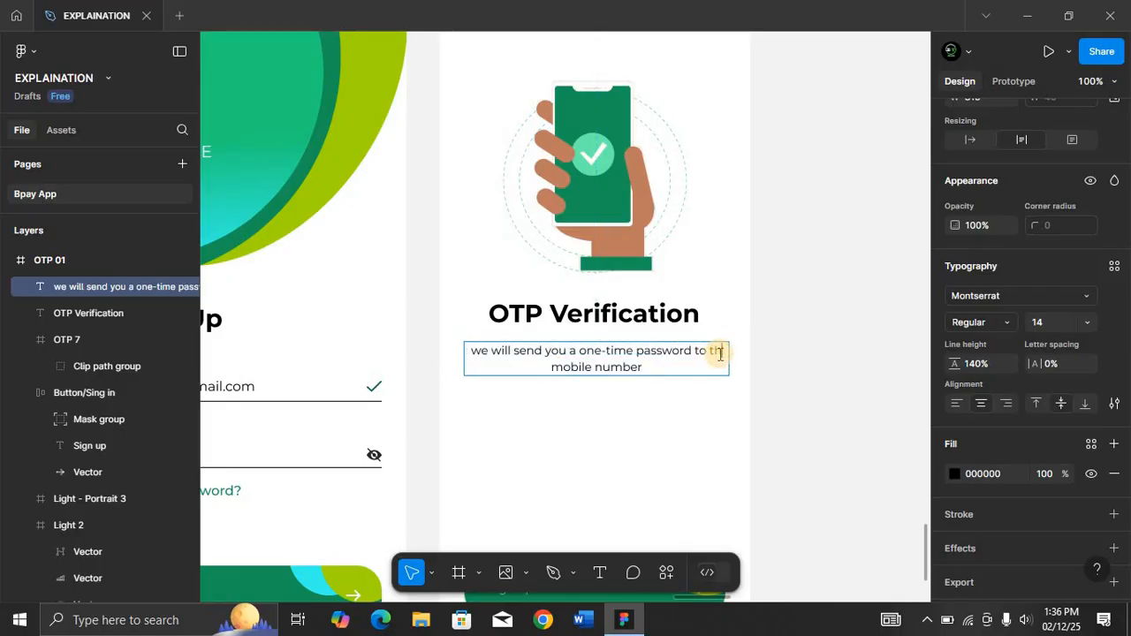
pyautogui.write('is')
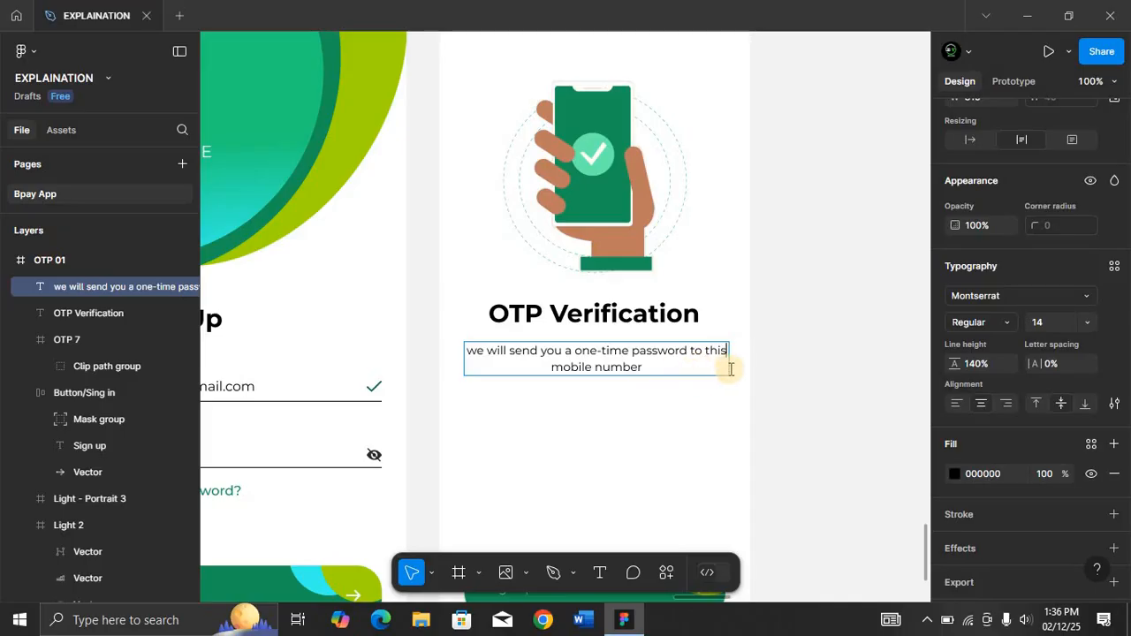
pyautogui.press('Escape')
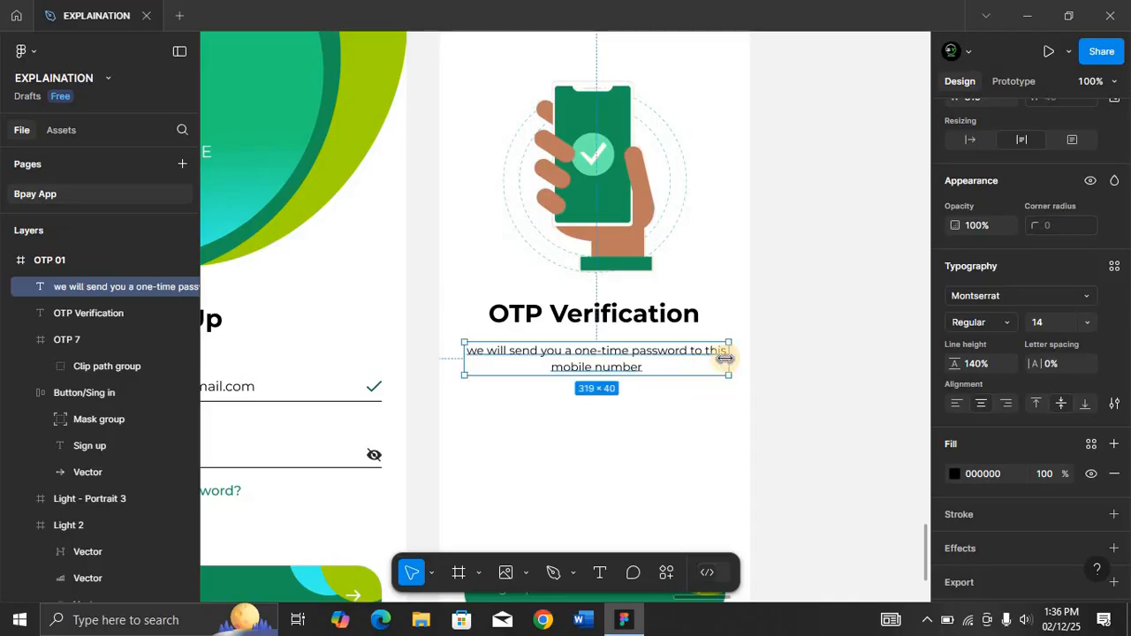
pyautogui.moveTo(714, 360); pyautogui.dragTo(697, 361)
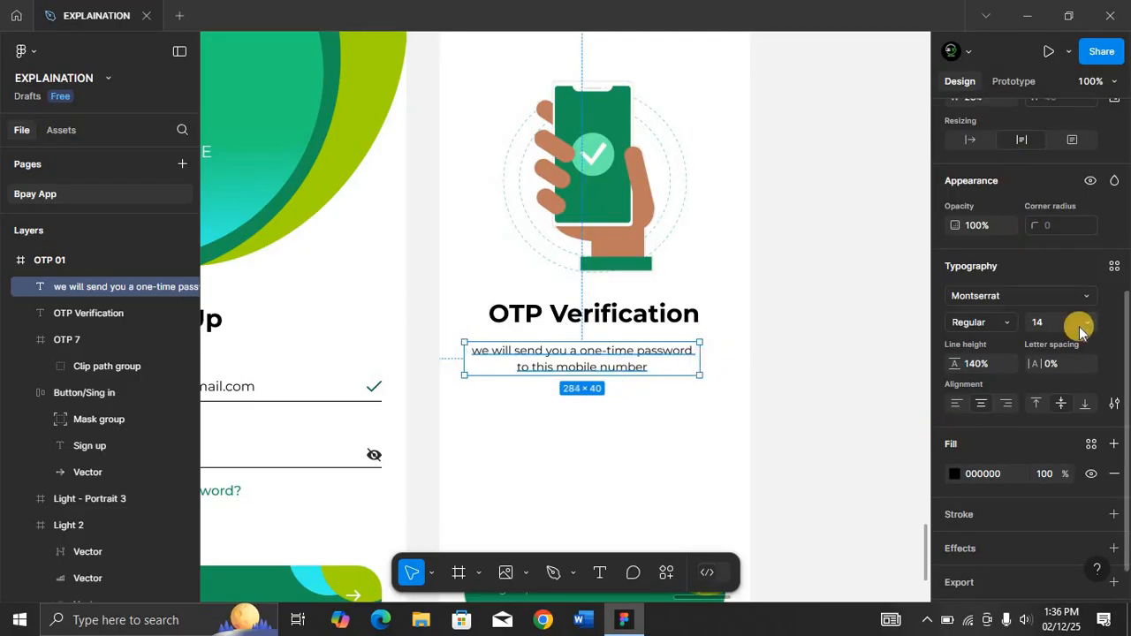
pyautogui.scroll(5, 1079, 326)
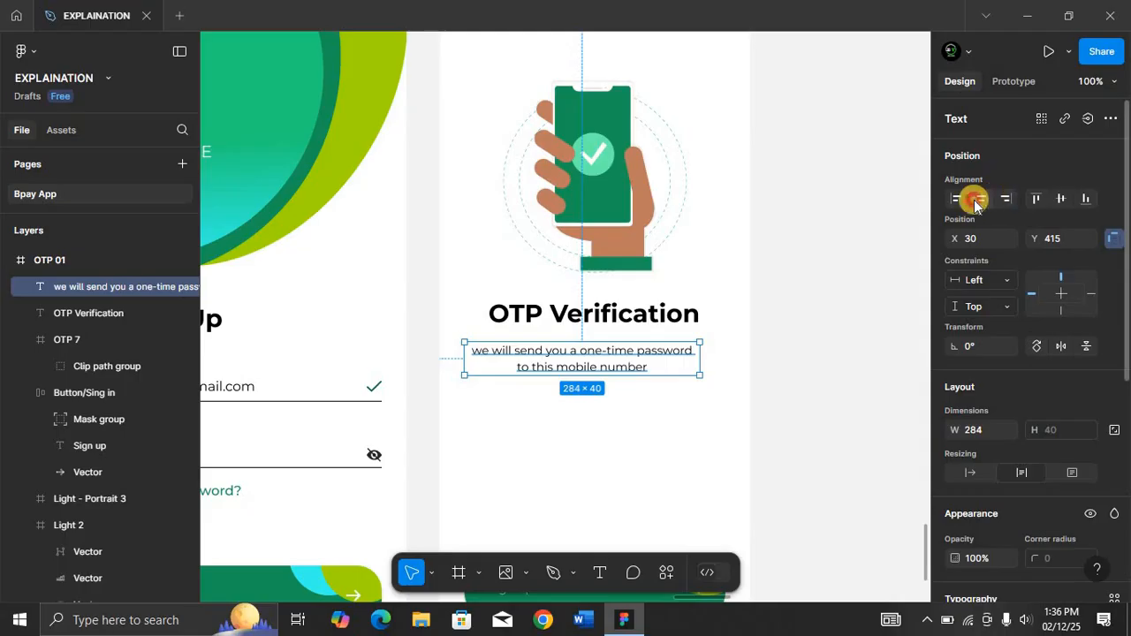
# Center the description horizontally in the frame and nudge it down to Y 421.
pyautogui.click(979, 198)
pyautogui.press('alt')
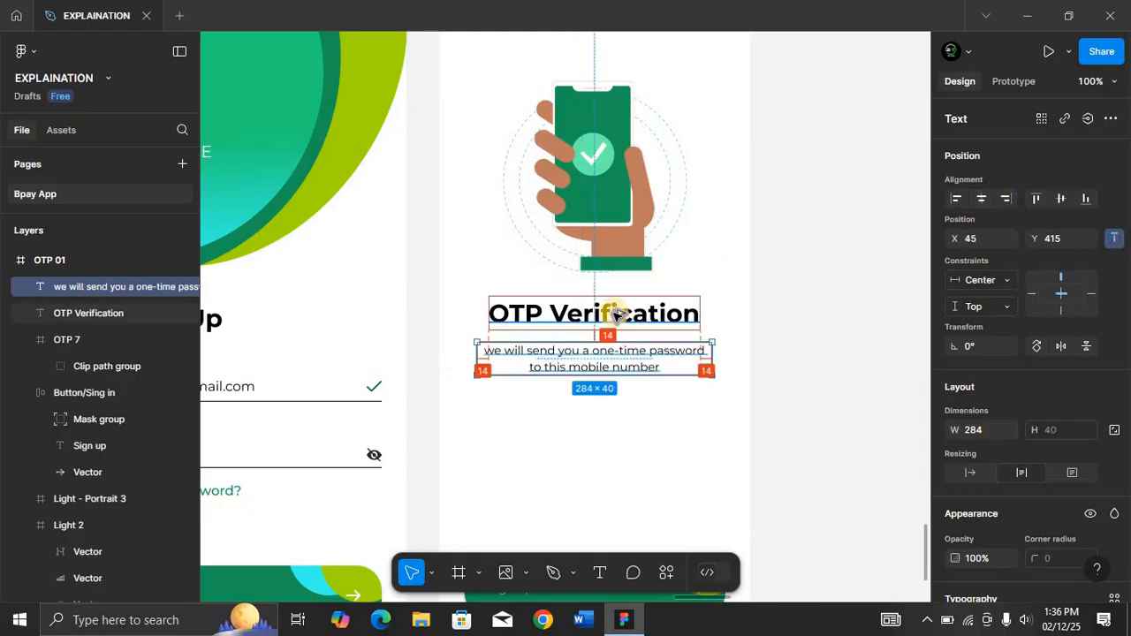
pyautogui.press('Down')
pyautogui.press('Down')
pyautogui.press('Down')
pyautogui.press('Down')
pyautogui.press('Down')
pyautogui.press('Down')
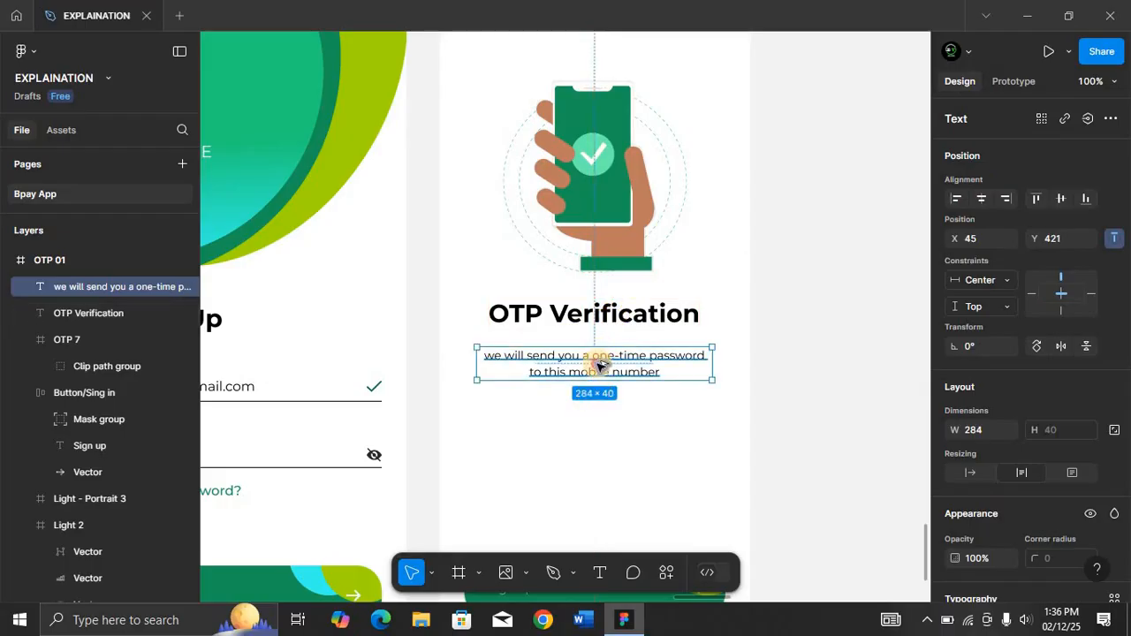
# Duplicate the description below itself and replace the copy's text with "ENTER MOBILE NUMBER".
pyautogui.moveTo(600, 417); pyautogui.dragTo(599, 408)
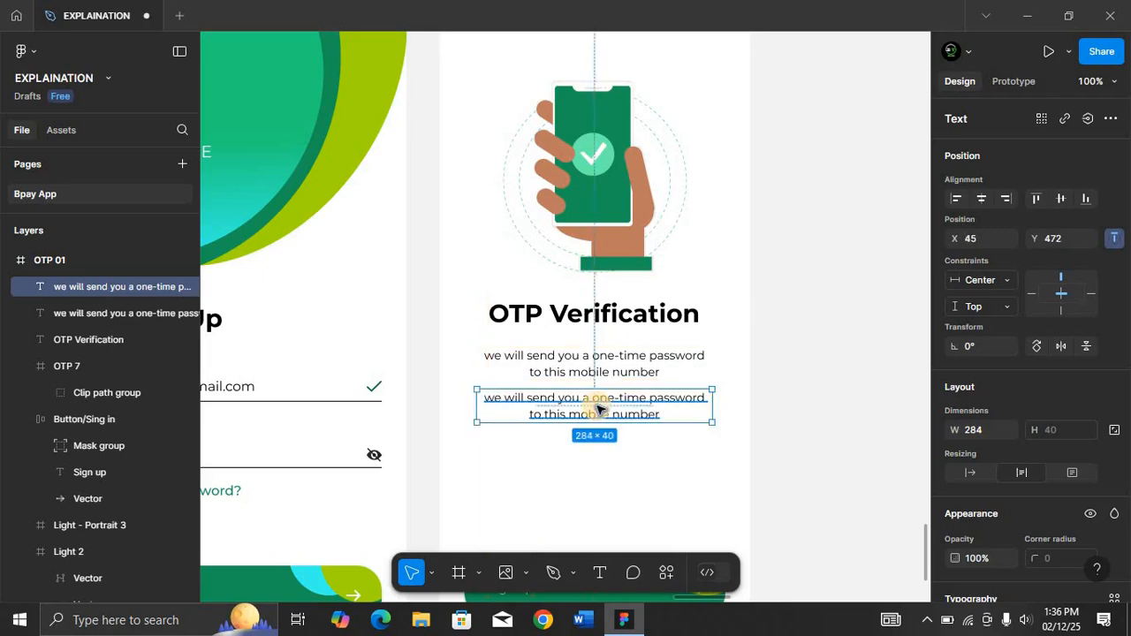
pyautogui.doubleClick(600, 406)
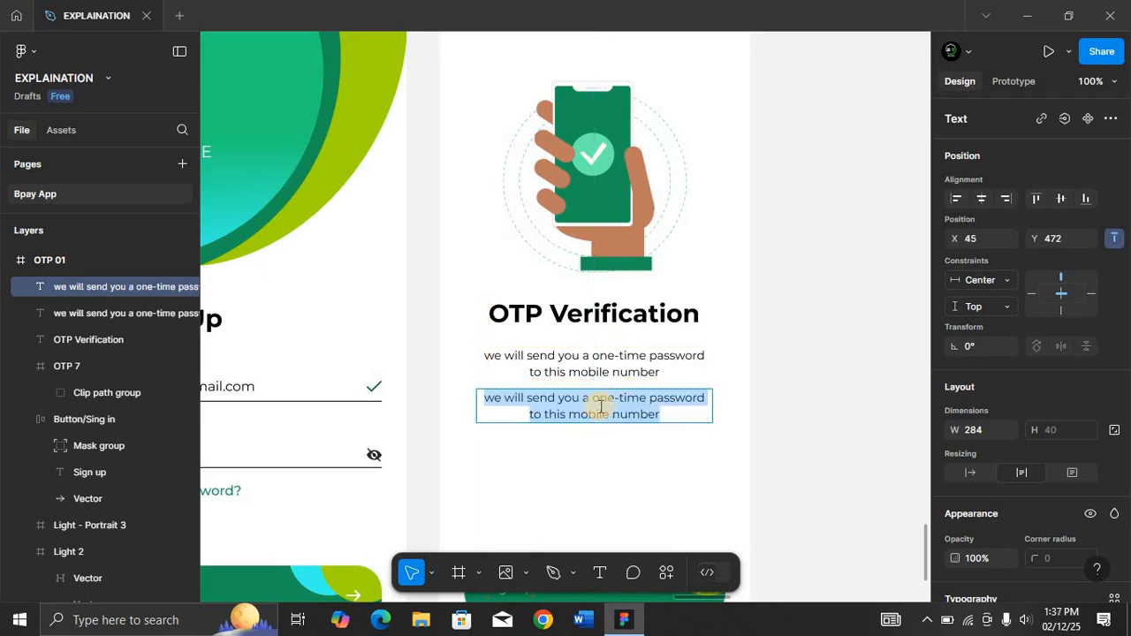
pyautogui.write('ENTER')
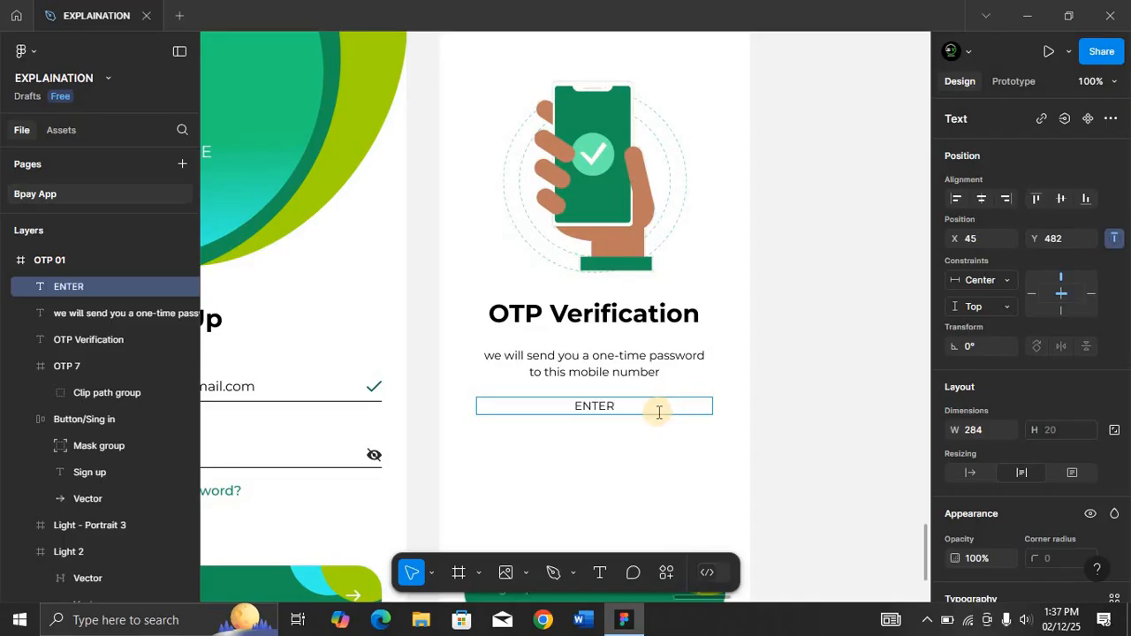
pyautogui.write('OBI')
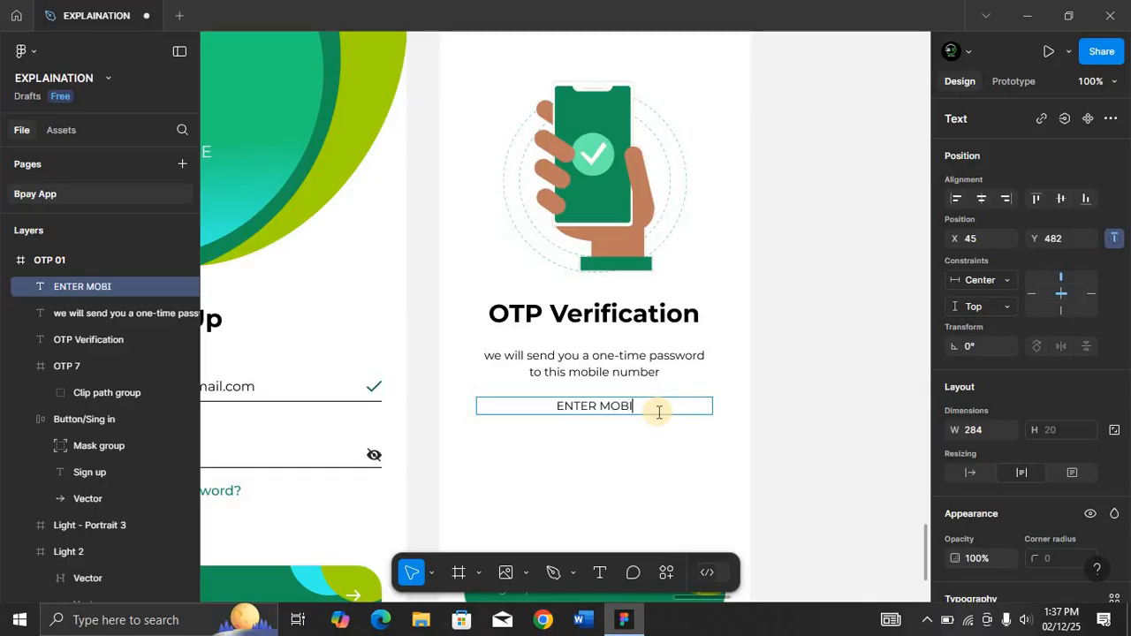
pyautogui.write('LE NUMBER')
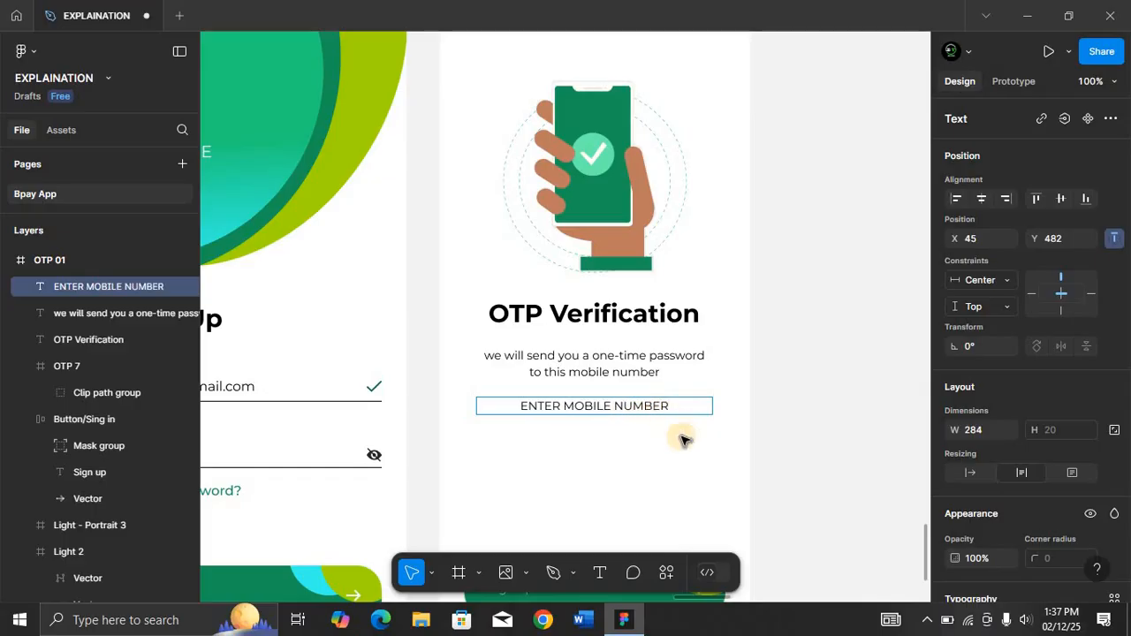
pyautogui.press('Escape')
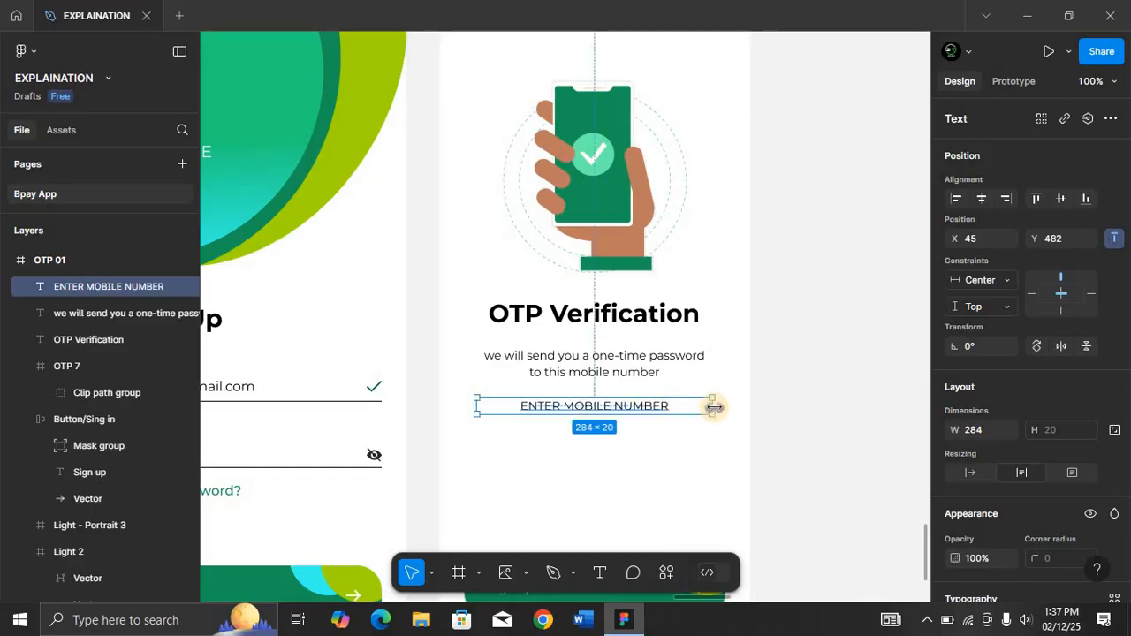
# Narrow the ENTER MOBILE NUMBER label to about 184 px wide and center it horizontally in the frame.
pyautogui.moveTo(712, 406); pyautogui.dragTo(627, 408)
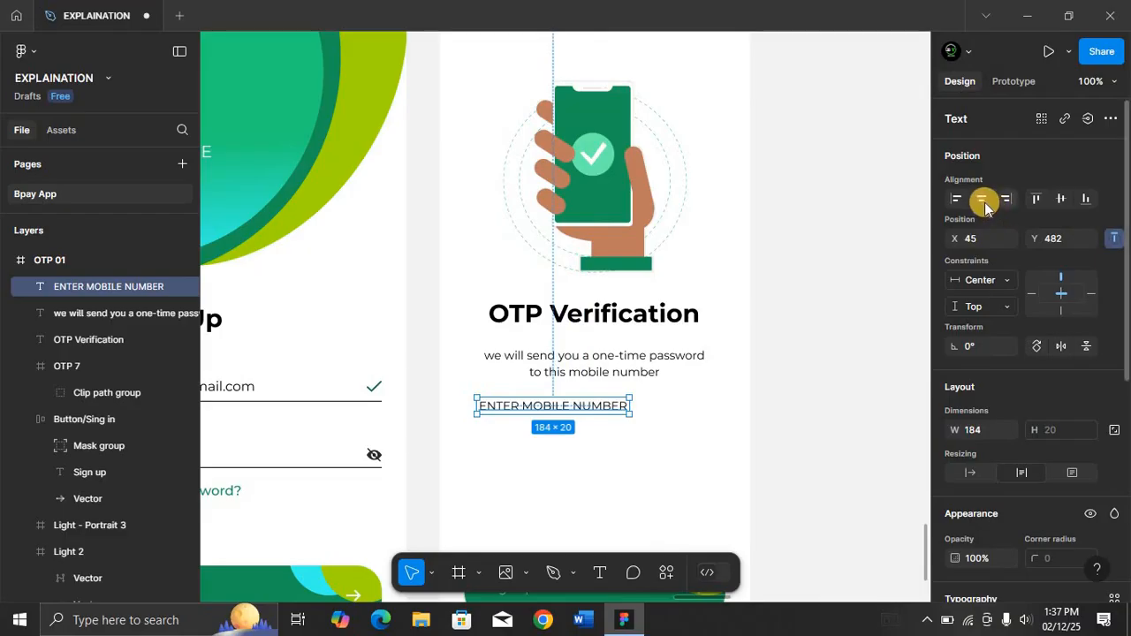
pyautogui.click(980, 198)
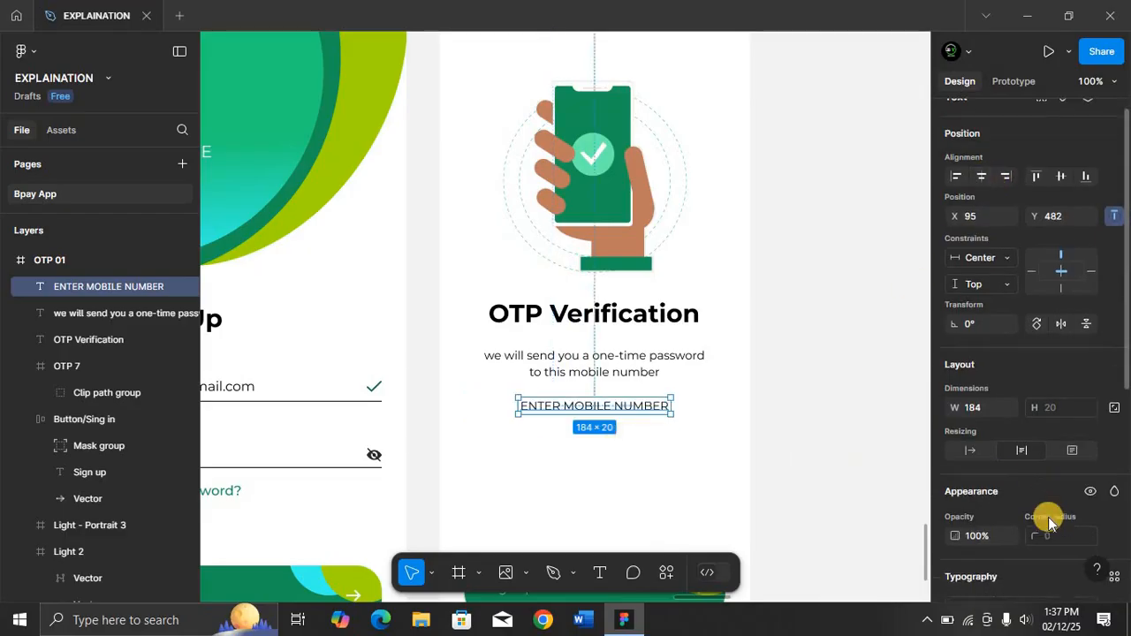
# Set the description's font size to 16.
pyautogui.scroll(-3, 1048, 517)
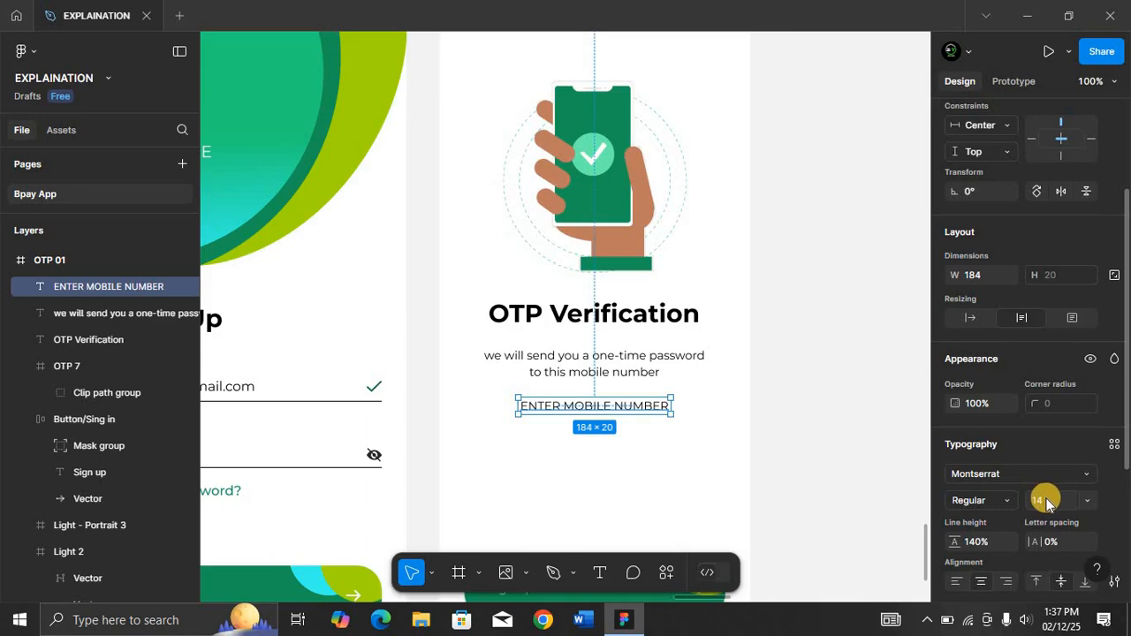
pyautogui.click(611, 372)
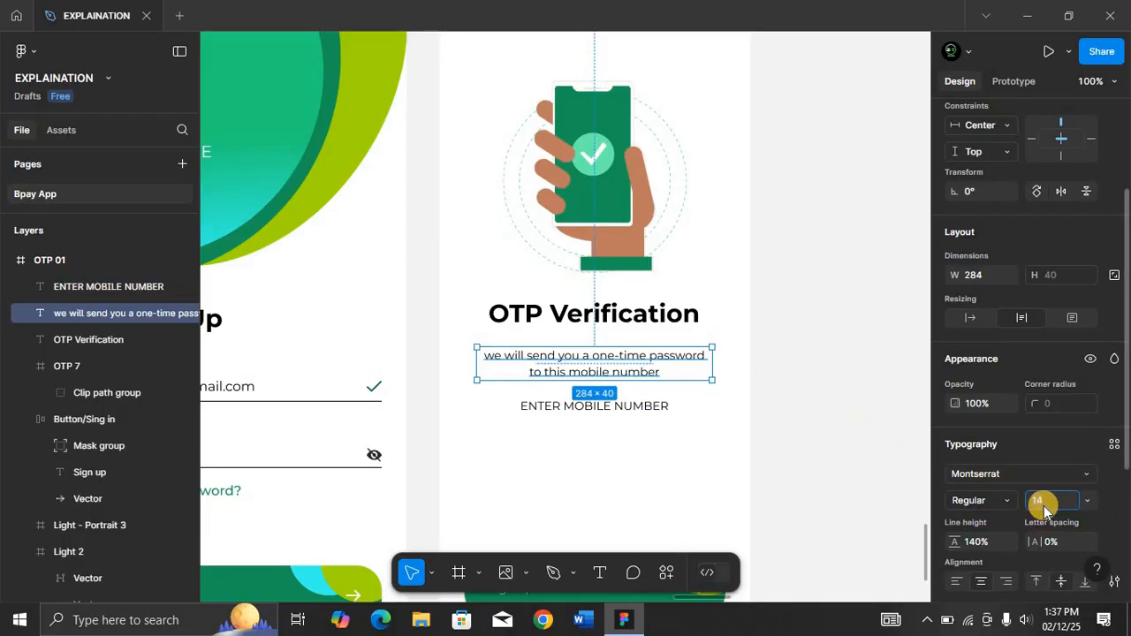
pyautogui.press('Return')
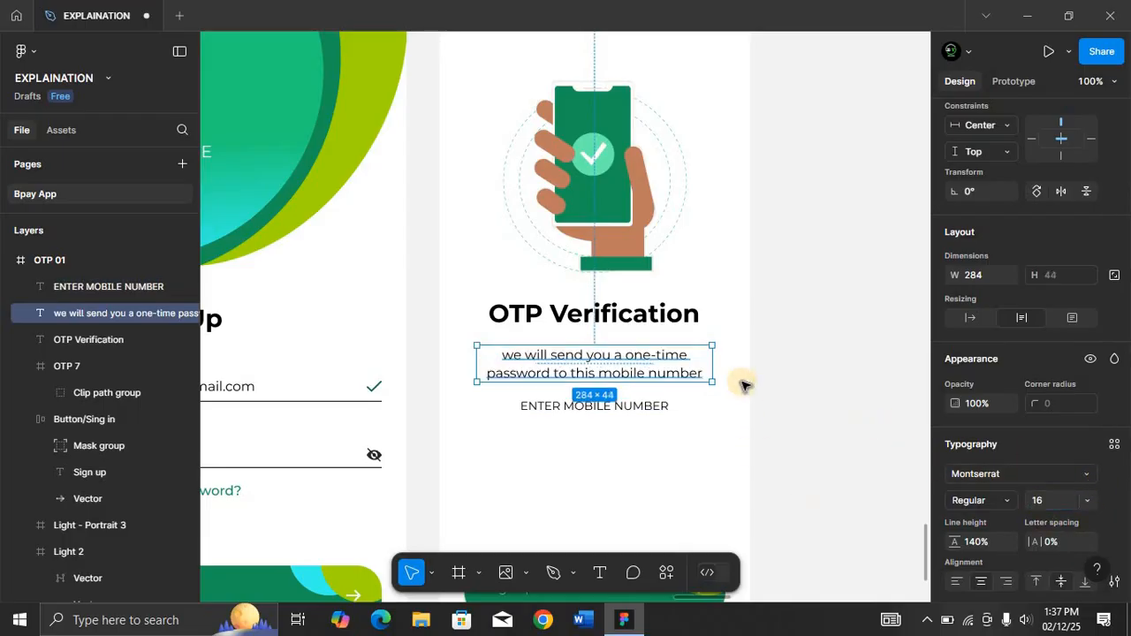
# Widen the description box to about 308 px and center it horizontally in the frame.
pyautogui.moveTo(723, 362); pyautogui.dragTo(732, 362)
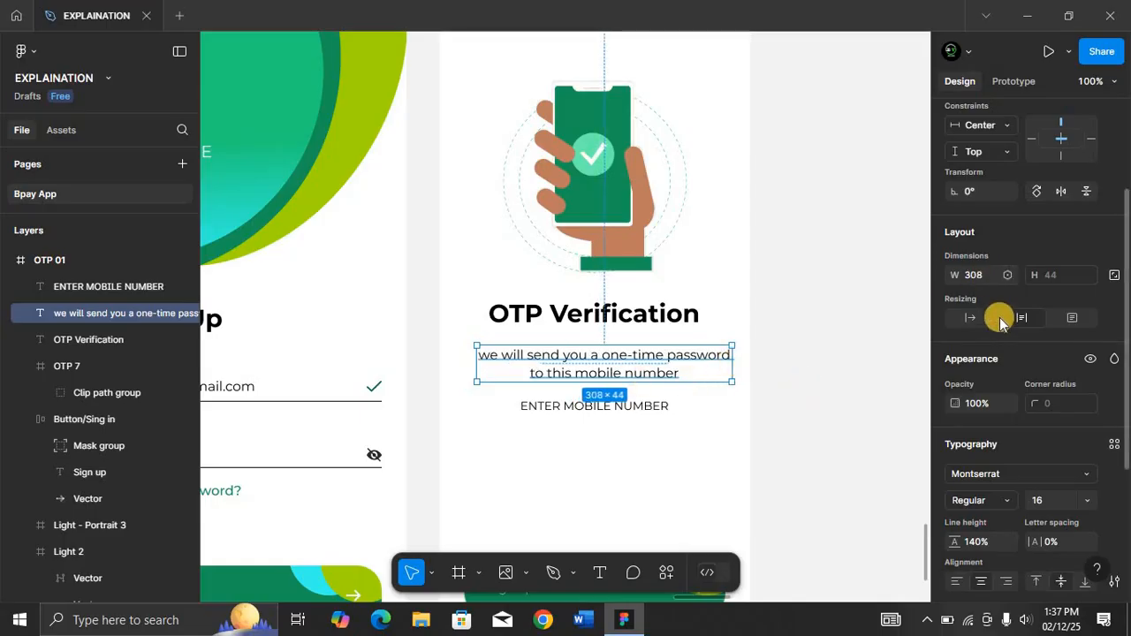
pyautogui.scroll(3, 980, 265)
pyautogui.click(981, 197)
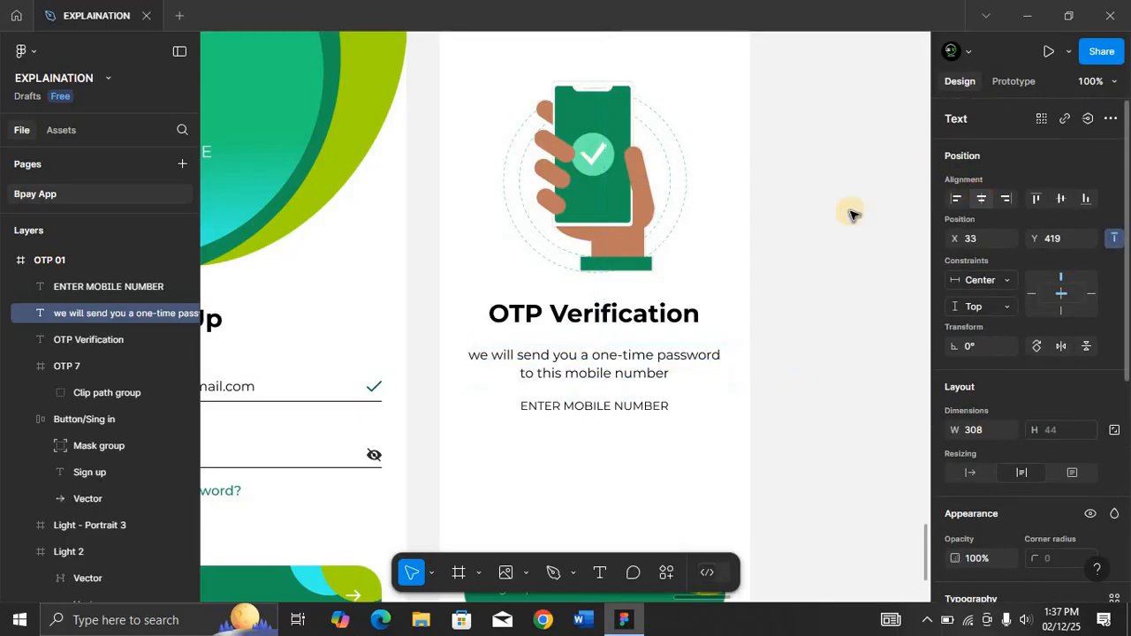
# Set the ENTER MOBILE NUMBER label's fill opacity to 50%.
pyautogui.click(599, 415)
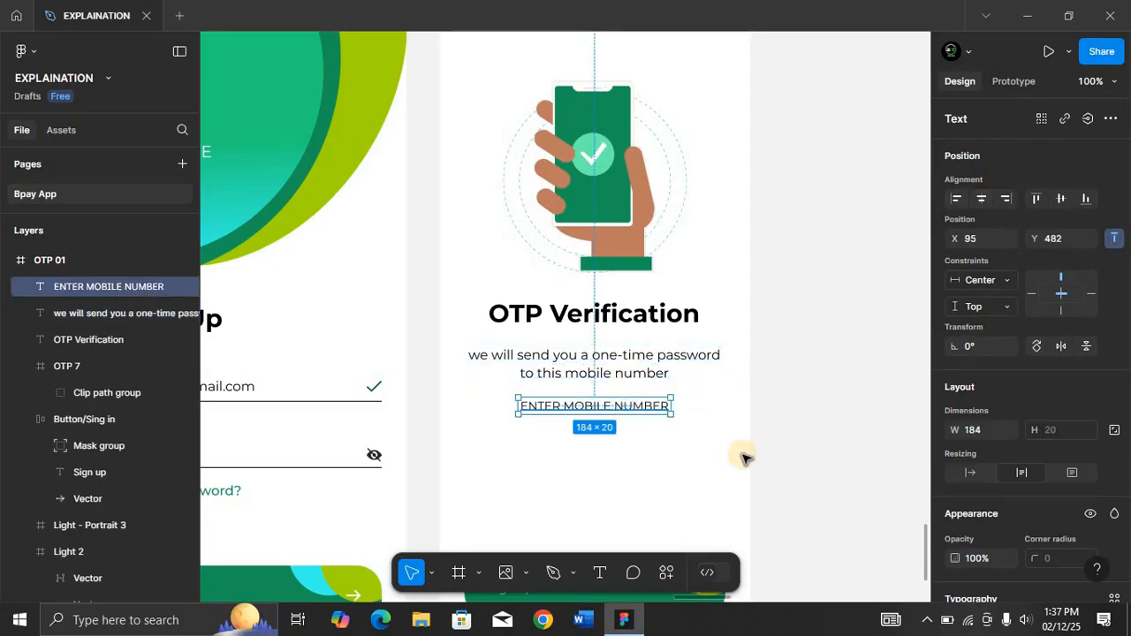
pyautogui.scroll(-1, 993, 477)
pyautogui.scroll(-4, 993, 478)
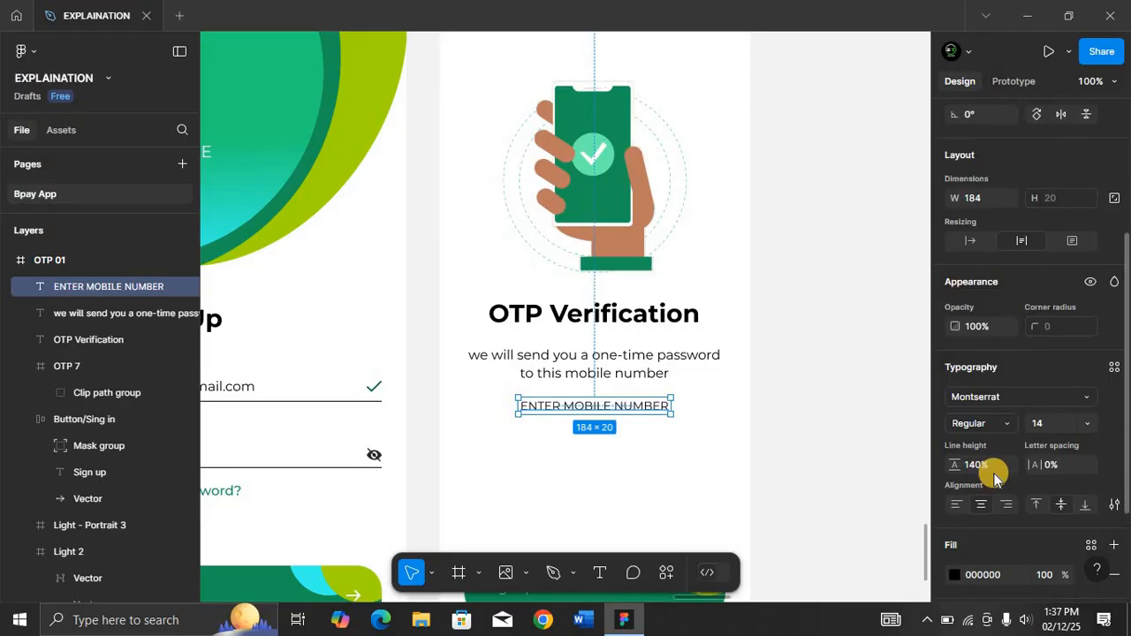
pyautogui.click(1048, 482)
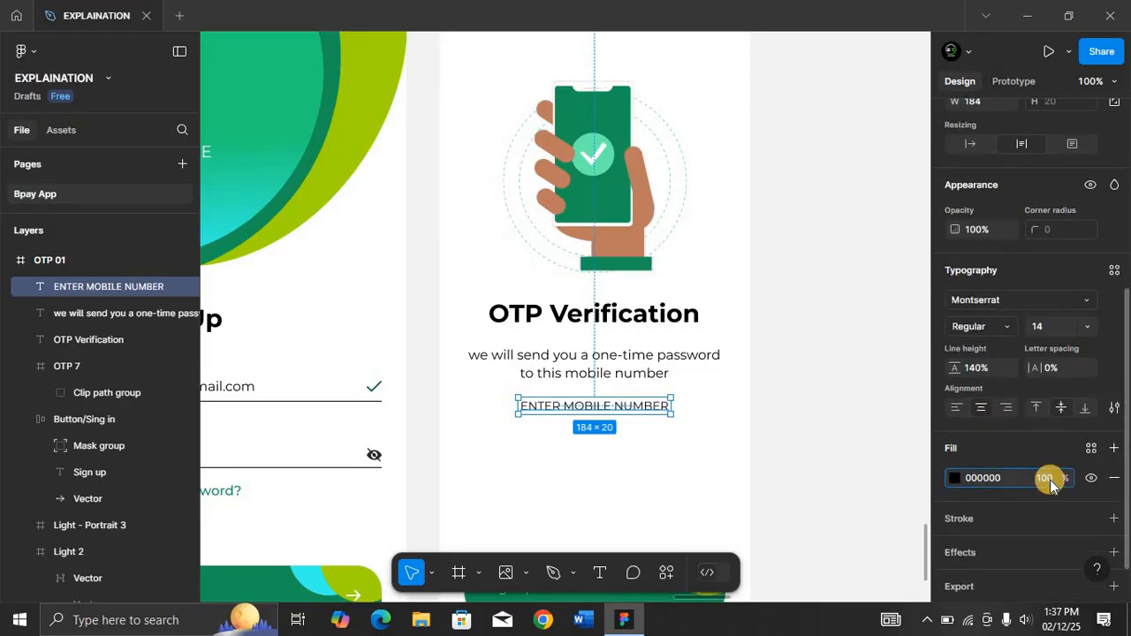
pyautogui.write('50')
pyautogui.press('Return')
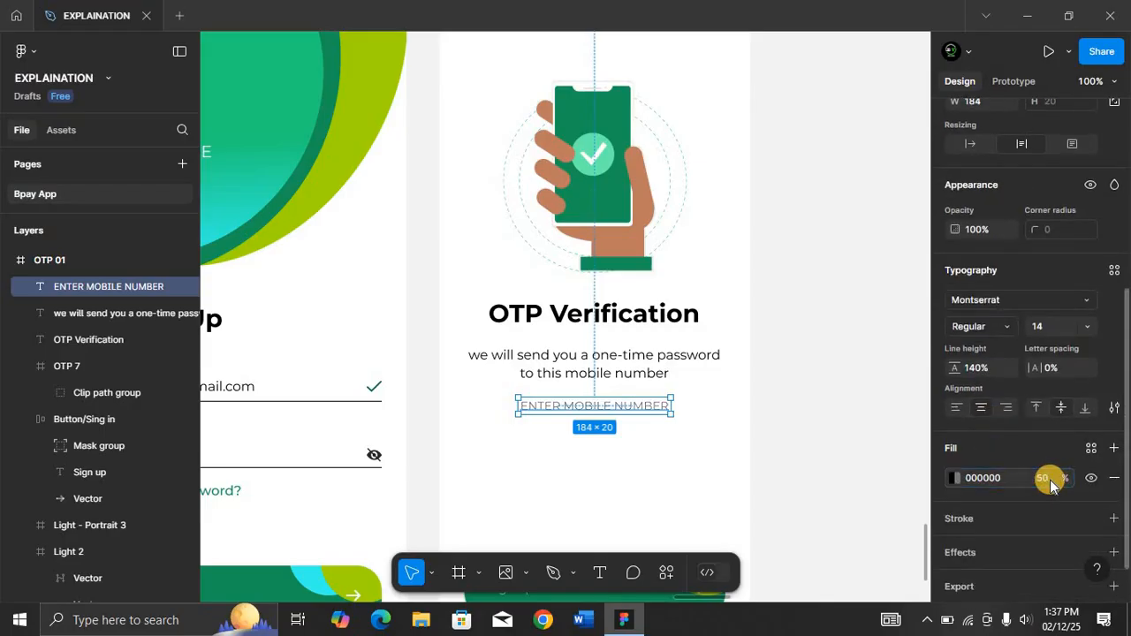
# Duplicate the ENTER MOBILE NUMBER label below itself and nudge the original slightly down from the description.
pyautogui.moveTo(643, 409); pyautogui.dragTo(640, 435)
pyautogui.click(623, 408)
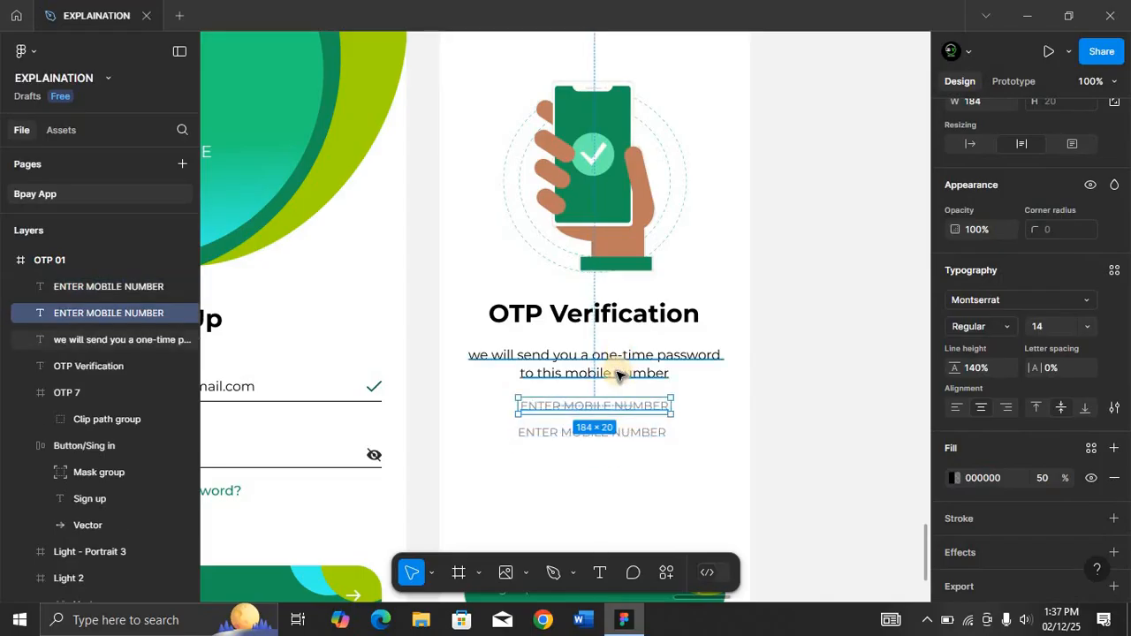
pyautogui.press('alt')
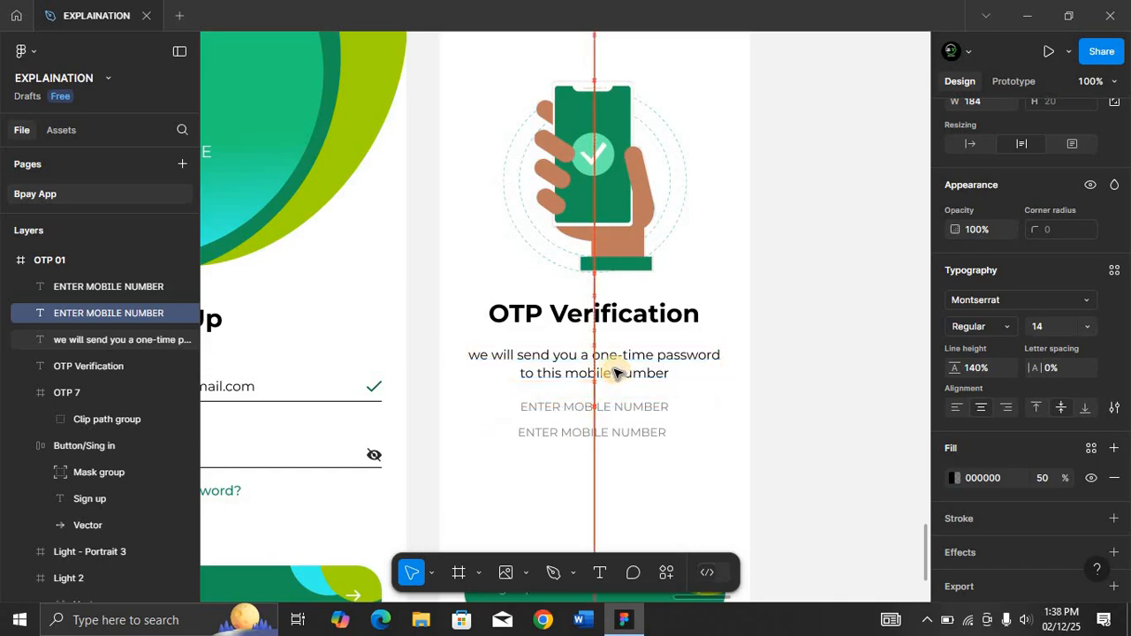
pyautogui.click(621, 373)
pyautogui.press('alt')
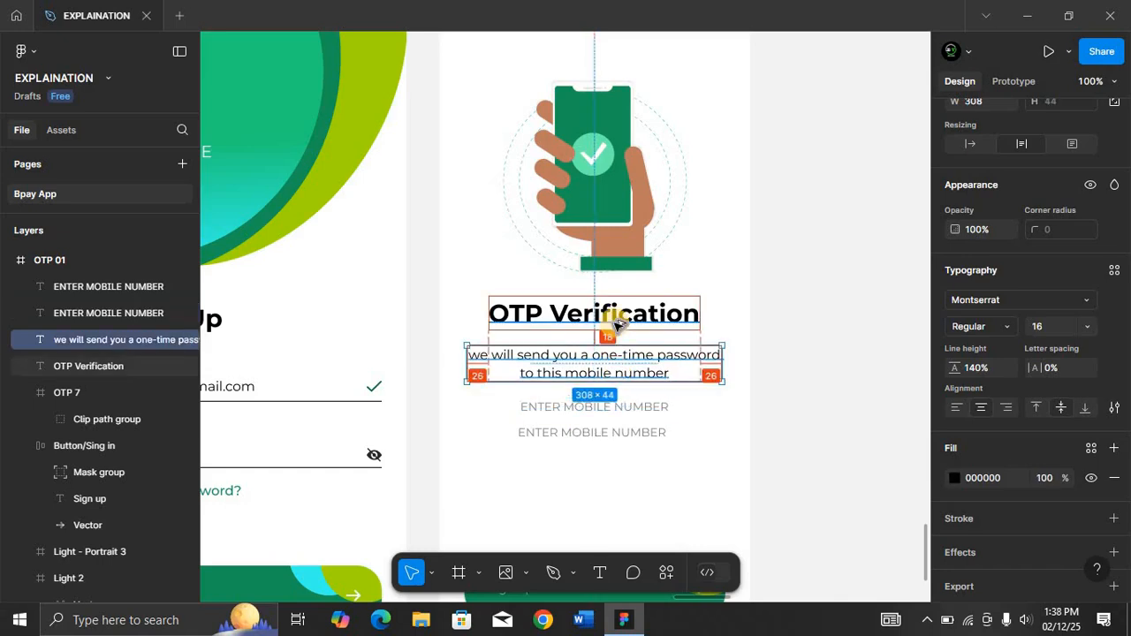
pyautogui.click(621, 405)
pyautogui.press('alt')
pyautogui.hotkey('alt', 'Down')
pyautogui.hotkey('alt', 'Down')
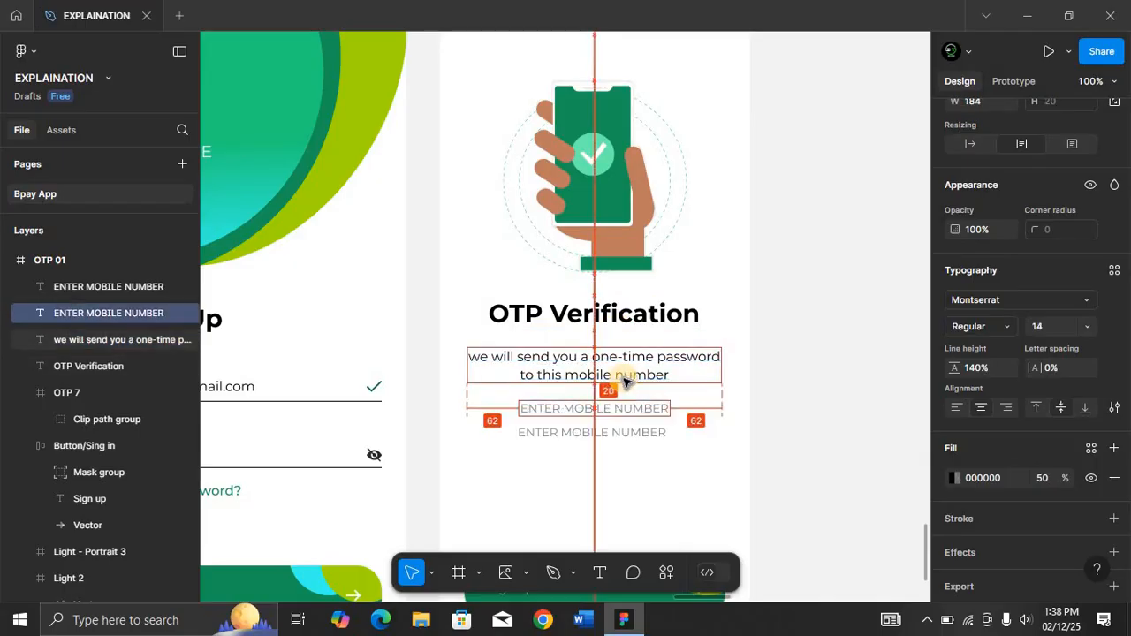
# Nudge the duplicated label to sit just beneath the original ENTER MOBILE NUMBER label.
pyautogui.click(626, 431)
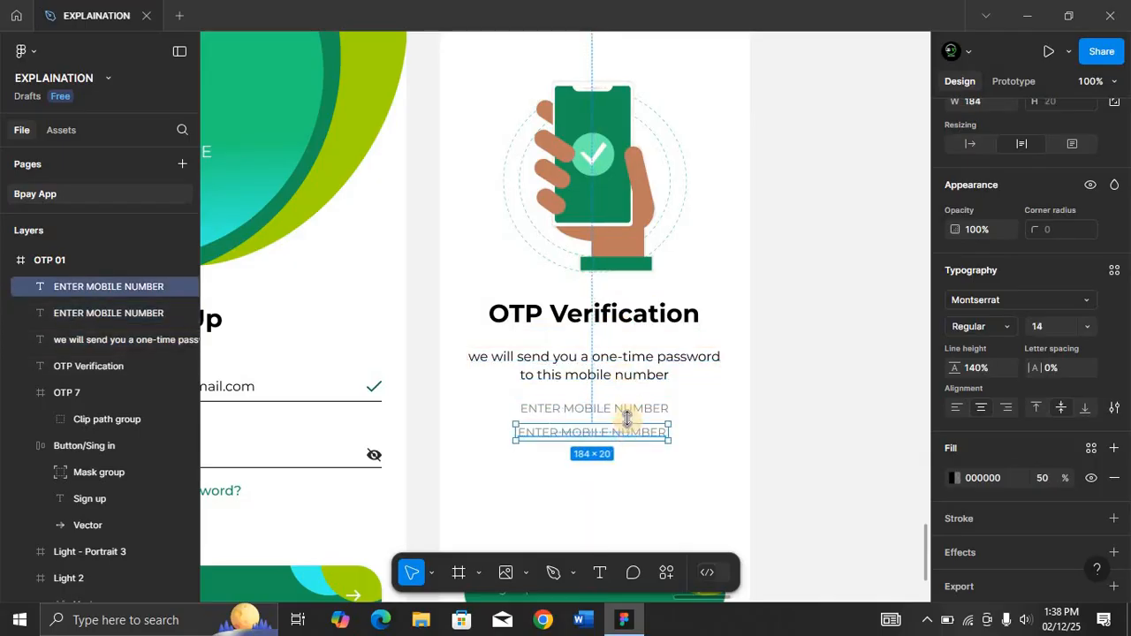
pyautogui.press('alt')
pyautogui.hotkey('alt', 'Down')
pyautogui.hotkey('alt', 'Down')
pyautogui.hotkey('alt', 'Down')
pyautogui.hotkey('alt', 'Down')
pyautogui.hotkey('alt', 'Down')
pyautogui.hotkey('alt', 'Down')
pyautogui.hotkey('alt', 'Down')
pyautogui.hotkey('alt', 'Down')
pyautogui.hotkey('alt', 'Down')
pyautogui.hotkey('alt', 'Down')
pyautogui.hotkey('alt', 'Down')
pyautogui.hotkey('alt', 'Down')
pyautogui.hotkey('alt', 'Down')
pyautogui.hotkey('alt', 'Down')
pyautogui.hotkey('alt', 'Down')
pyautogui.hotkey('alt', 'Down')
pyautogui.hotkey('alt', 'Down')
pyautogui.hotkey('alt', 'Down')
pyautogui.hotkey('alt', 'Down')
pyautogui.hotkey('alt', 'Down')
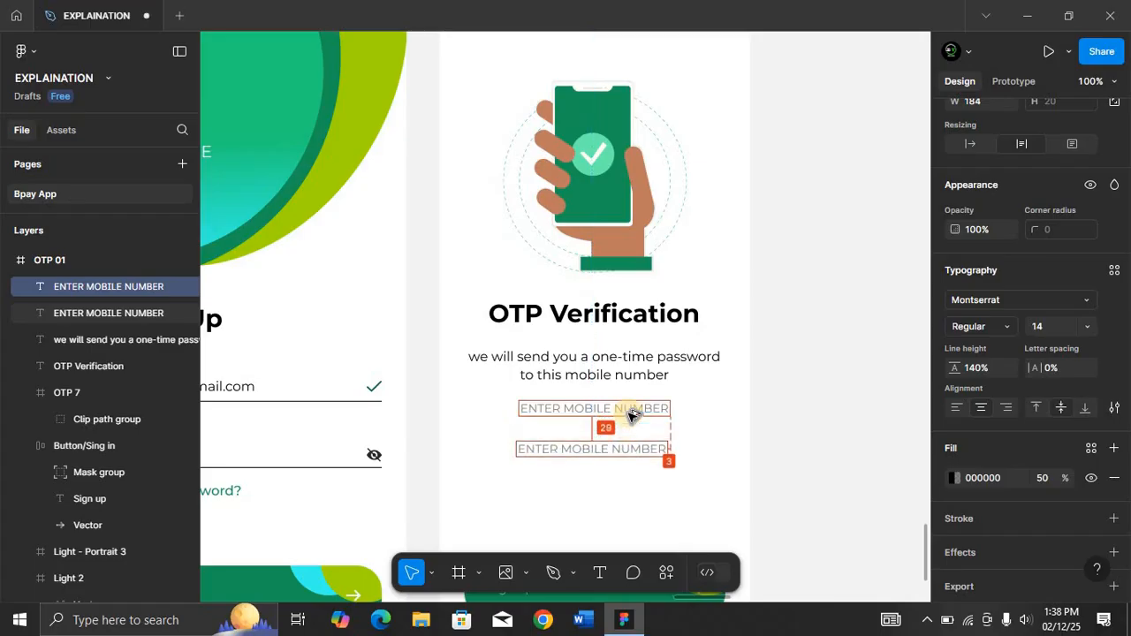
pyautogui.hotkey('alt', 'Up')
pyautogui.hotkey('alt', 'Up')
pyautogui.hotkey('alt', 'Up')
pyautogui.hotkey('alt', 'Up')
pyautogui.hotkey('alt', 'Up')
pyautogui.hotkey('alt', 'Up')
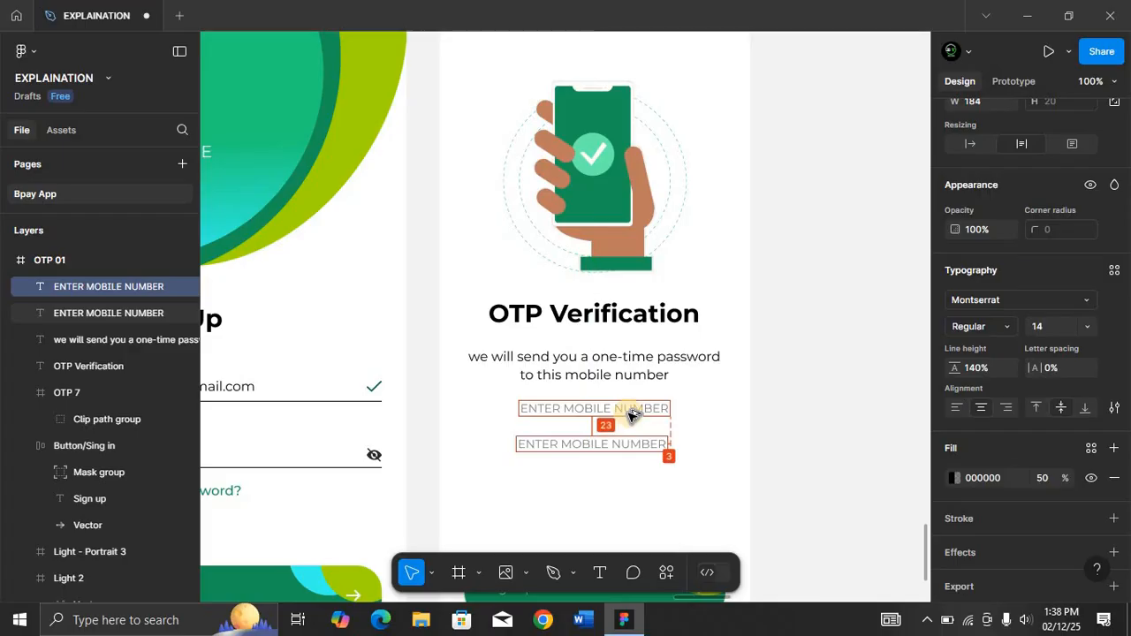
pyautogui.moveTo(613, 442); pyautogui.dragTo(617, 444)
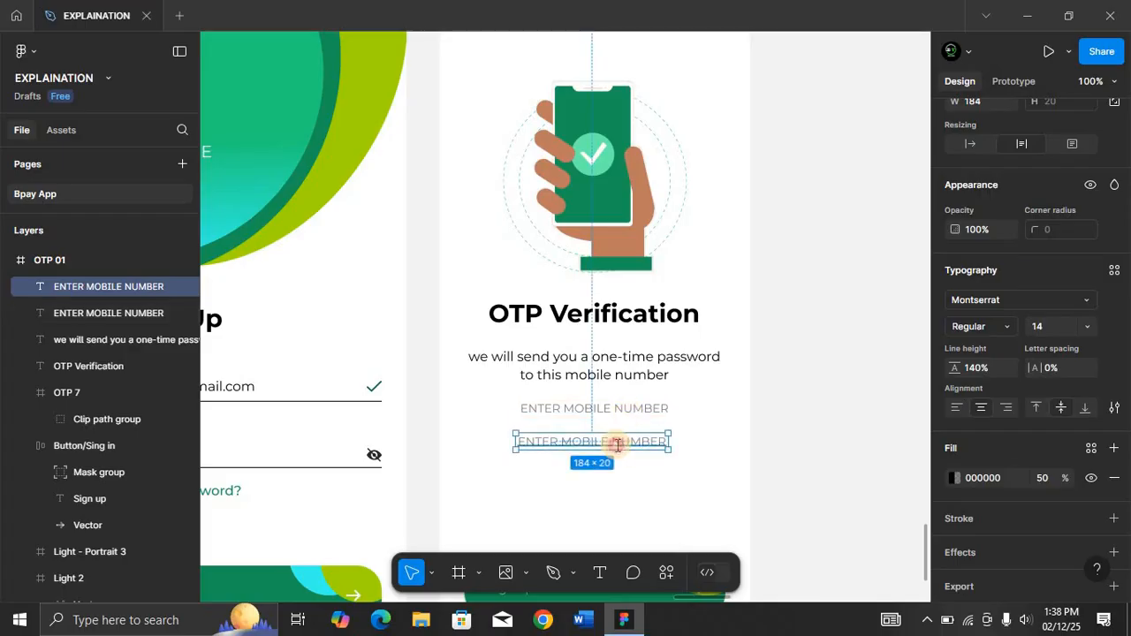
# Replace the duplicated label's text with a sample mobile phone number.
pyautogui.doubleClick(617, 444)
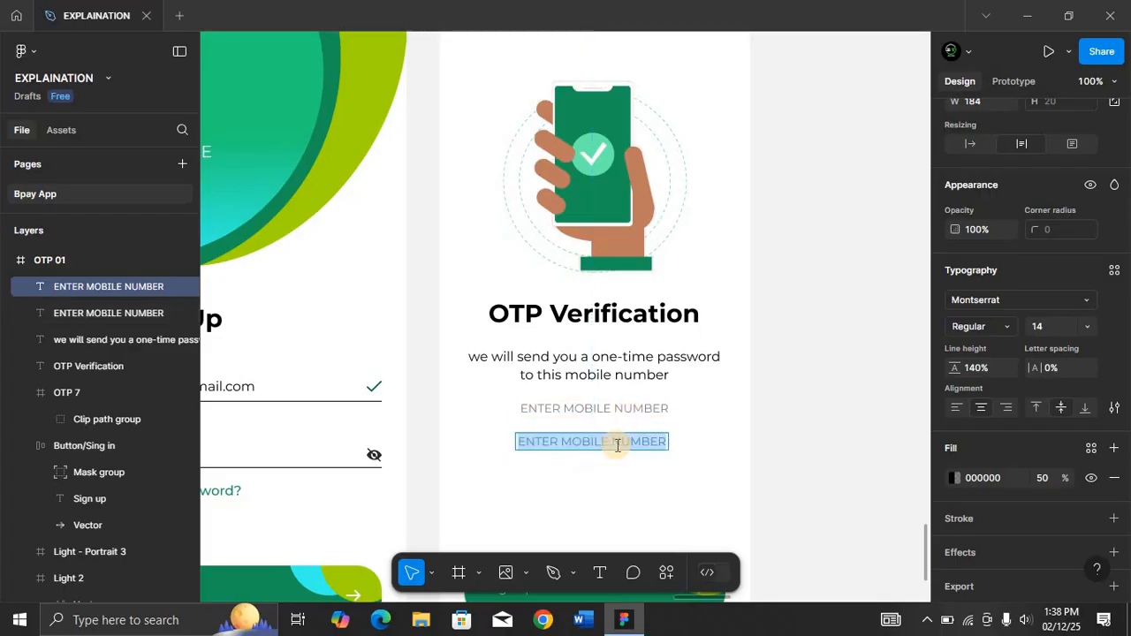
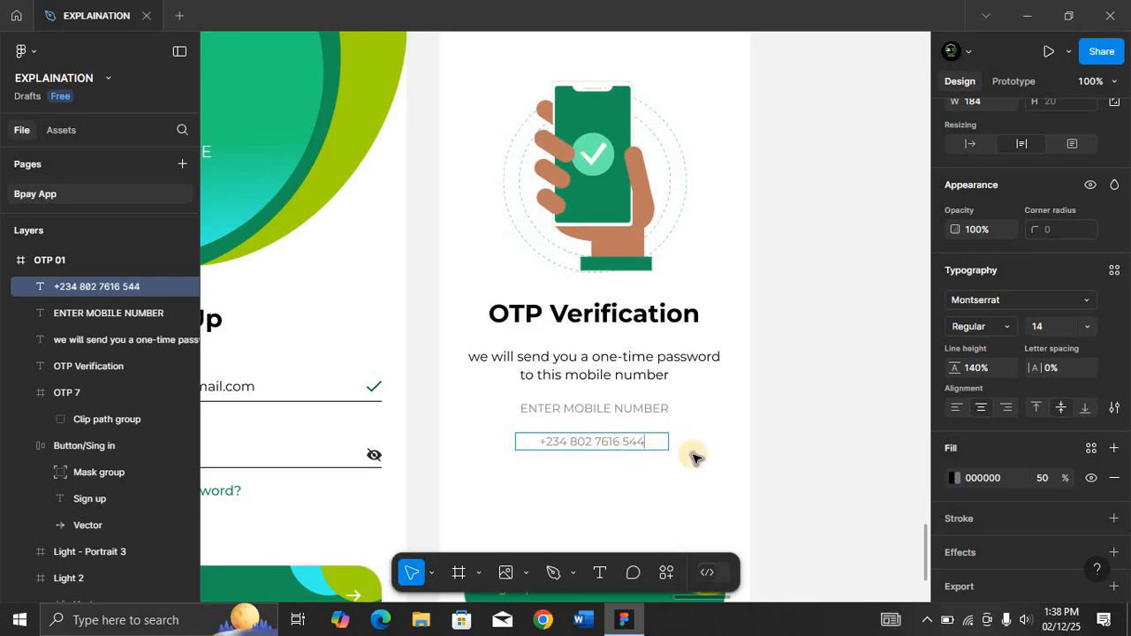
pyautogui.press('Escape')
# Narrow the phone number text box to about 140 px and set its fill opacity to 100%.
pyautogui.moveTo(669, 442); pyautogui.dragTo(631, 442)
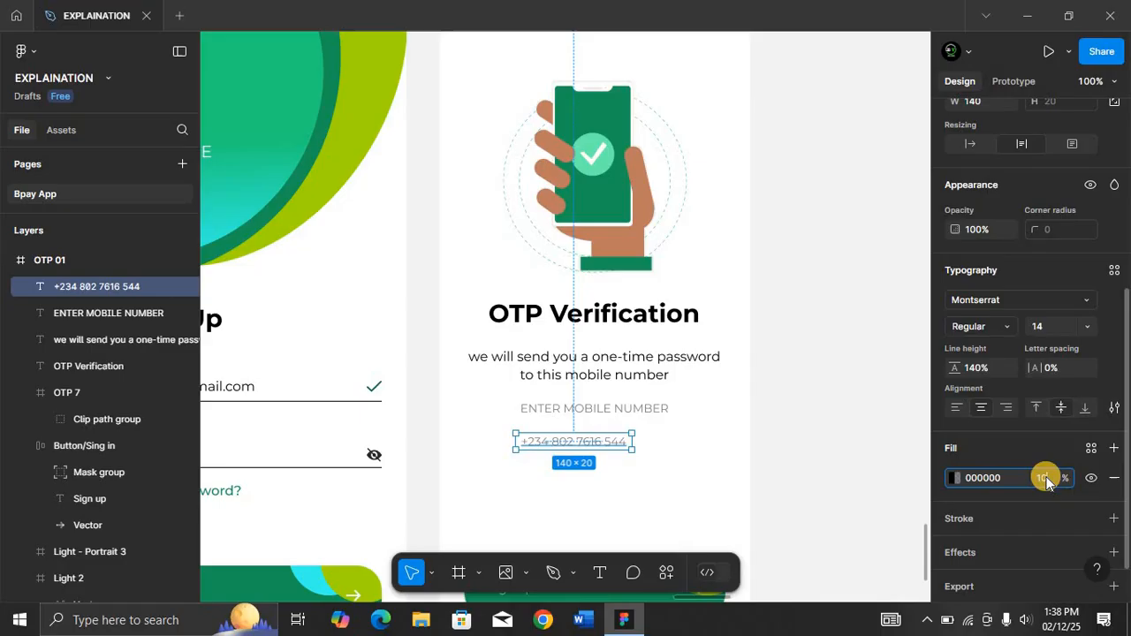
pyautogui.press('Return')
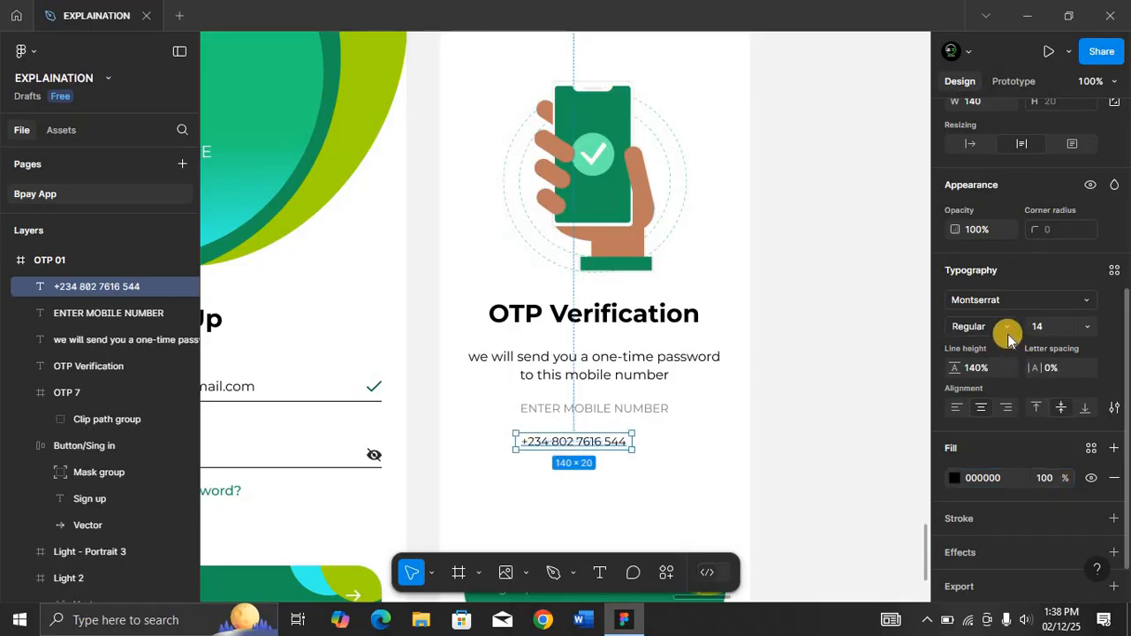
# Set the phone number text to Montserrat SemiBold at size 20.
pyautogui.click(1009, 329)
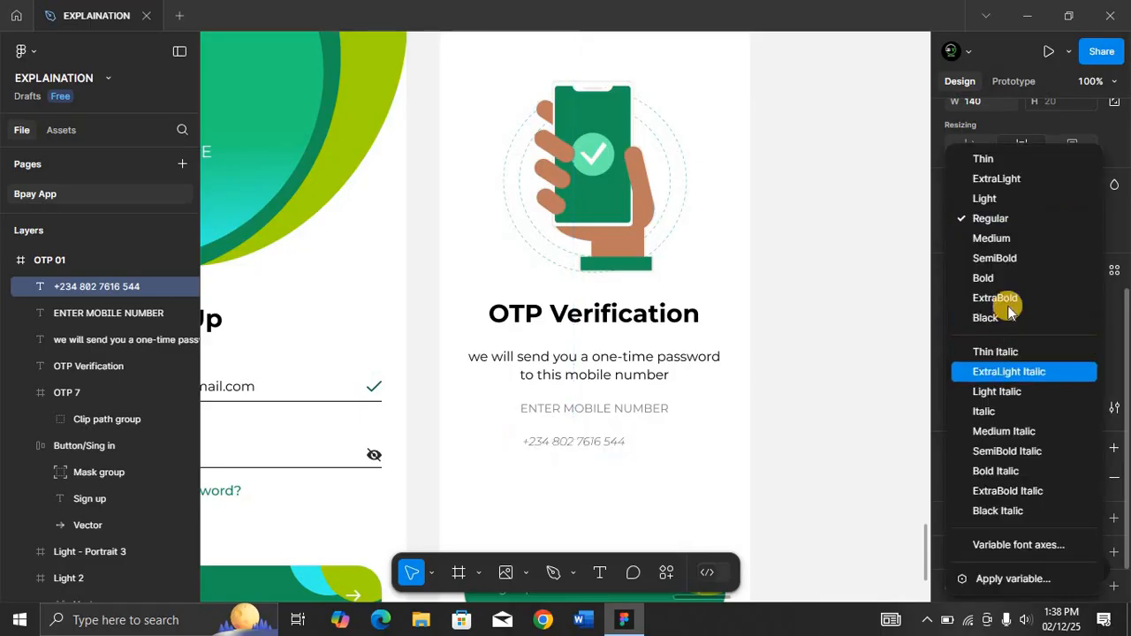
pyautogui.click(1007, 258)
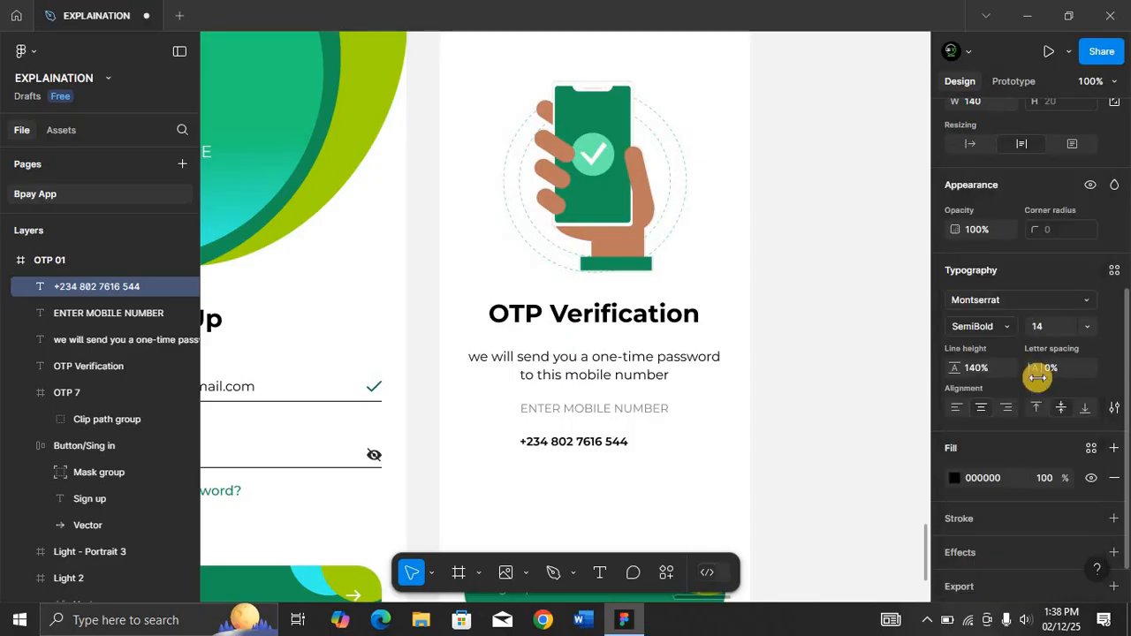
pyautogui.click(1048, 326)
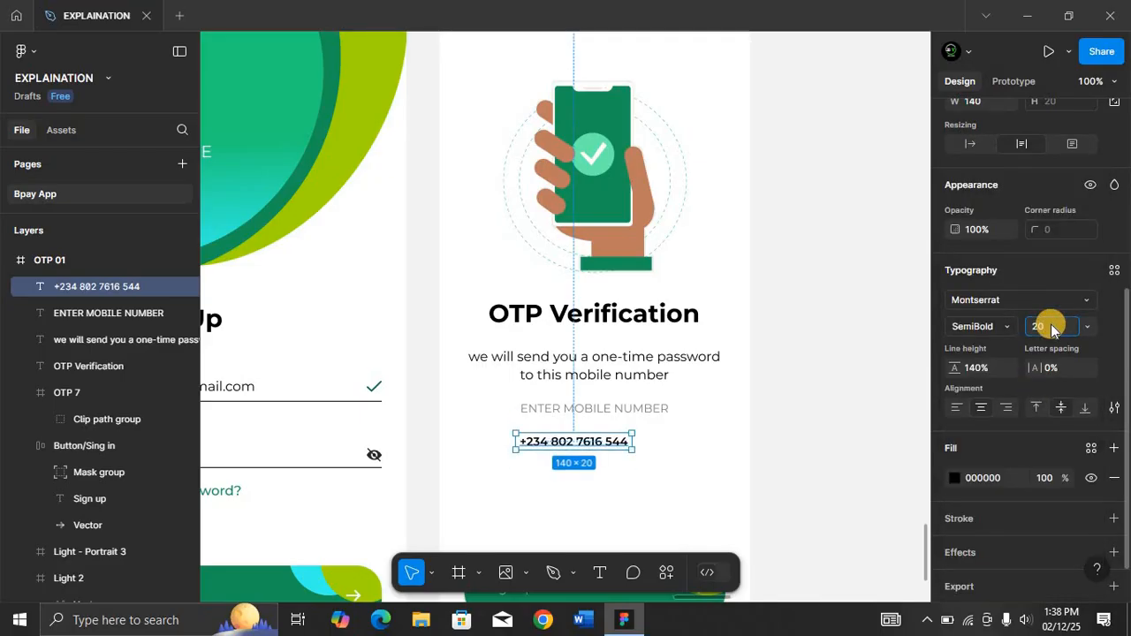
pyautogui.write('20')
pyautogui.press('Return')
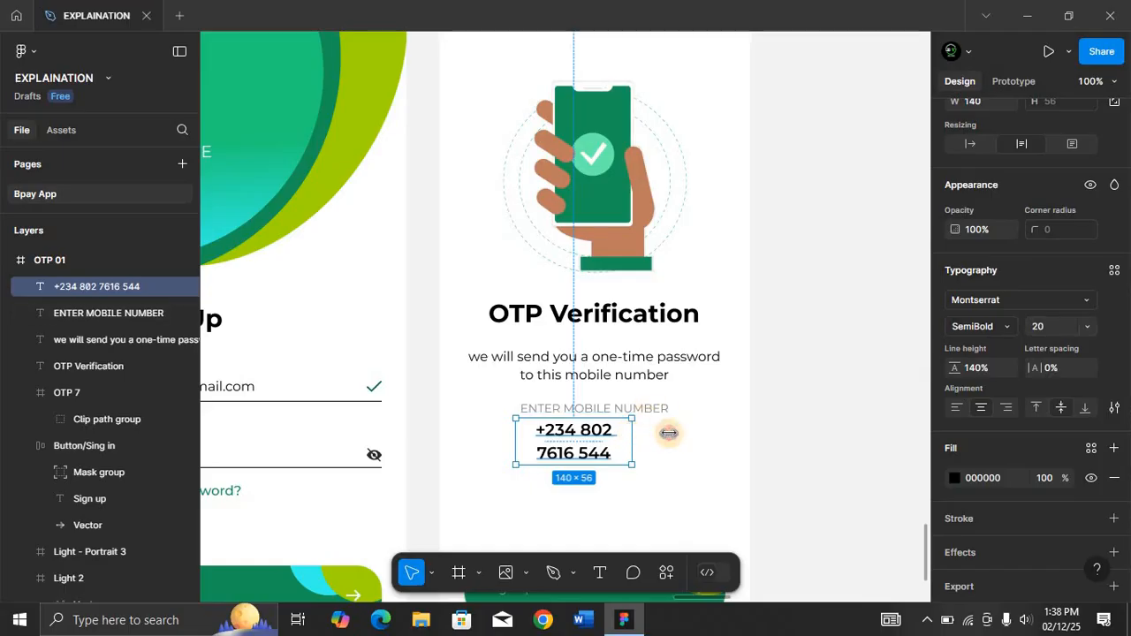
# Widen the phone number text box to about 207 px and center it horizontally in the frame.
pyautogui.moveTo(668, 433)
pyautogui.mouseDown()
pyautogui.moveTo(709, 432)
pyautogui.moveTo(688, 433)
pyautogui.mouseUp()
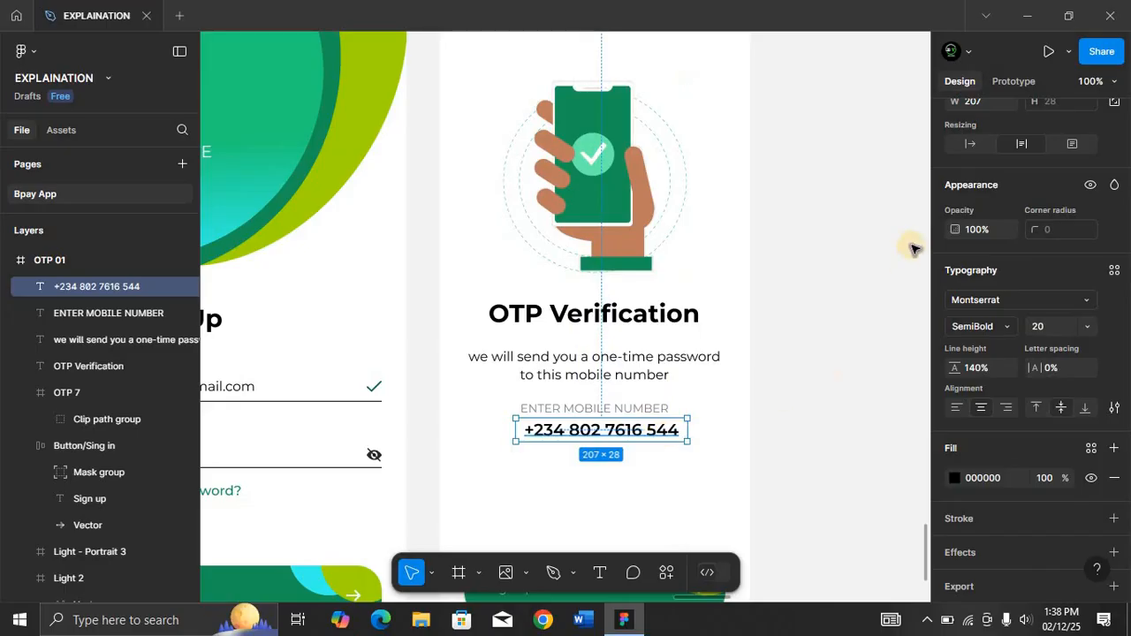
pyautogui.scroll(4, 1007, 274)
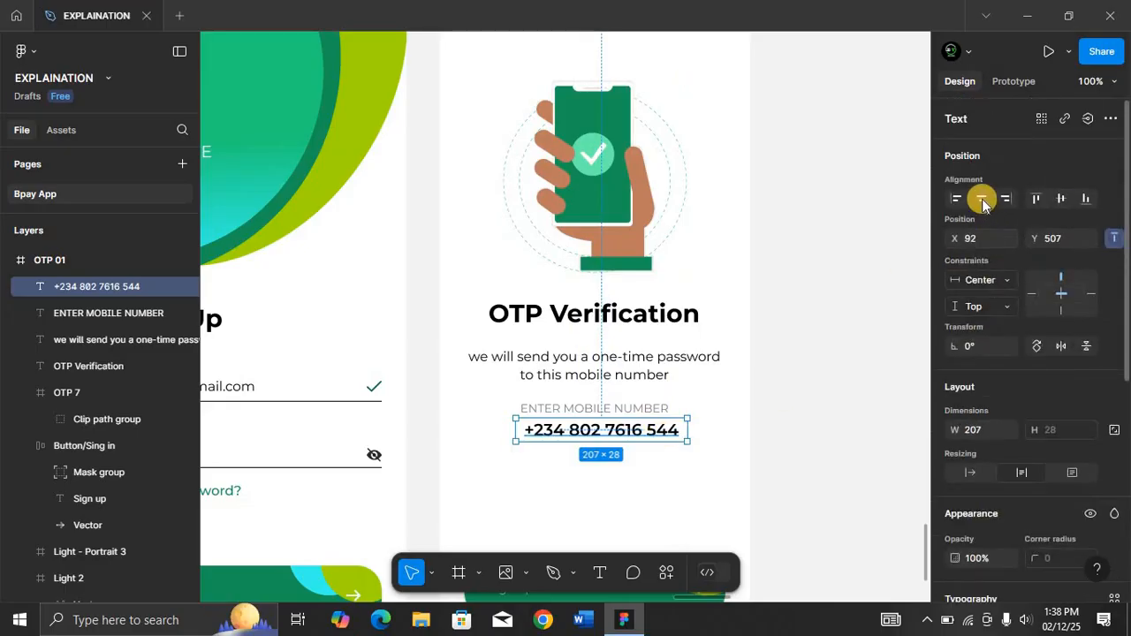
pyautogui.click(983, 200)
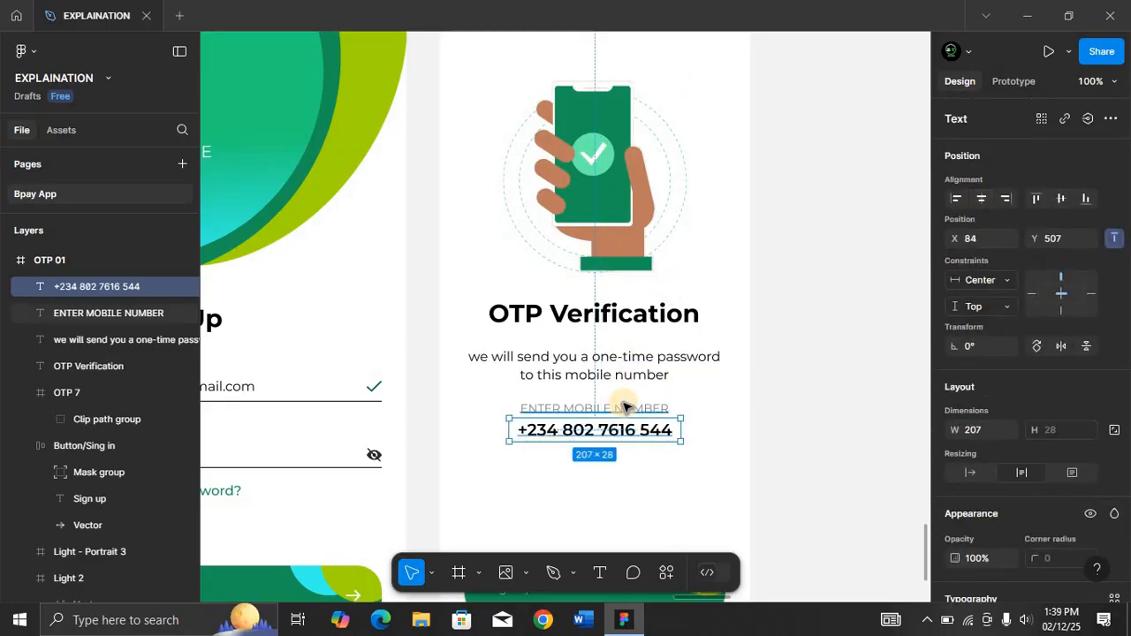
# Nudge the phone number down so it sits a little further below the ENTER MOBILE NUMBER label.
pyautogui.press('Down')
pyautogui.hotkey('shift', 'Down')
pyautogui.hotkey('shift', 'Down')
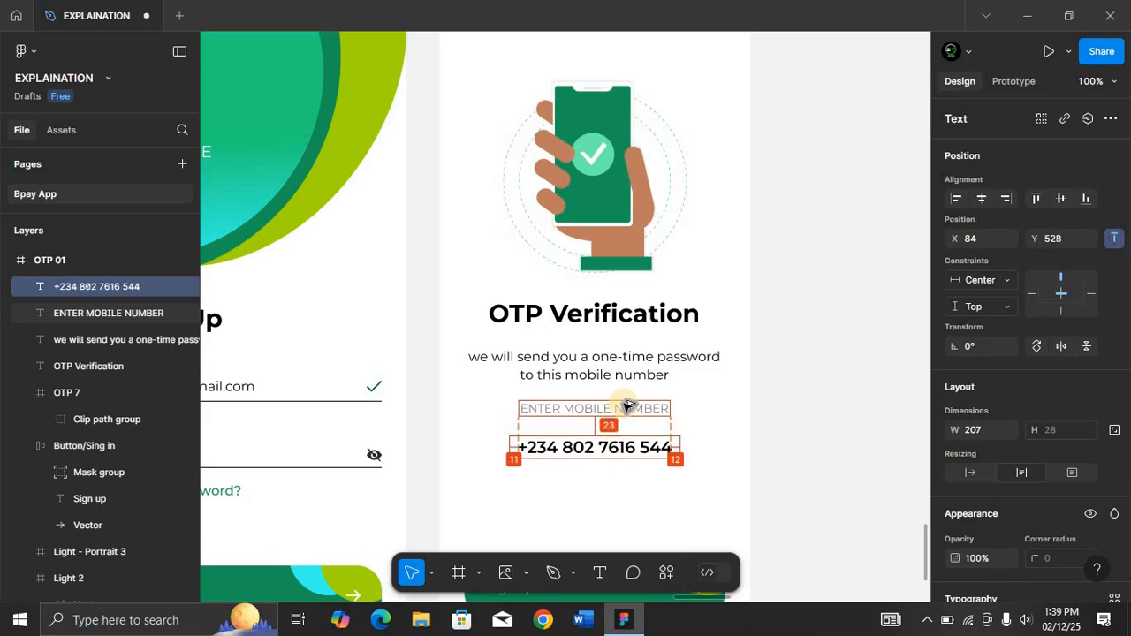
pyautogui.press('Up')
pyautogui.press('Up')
pyautogui.press('Up')
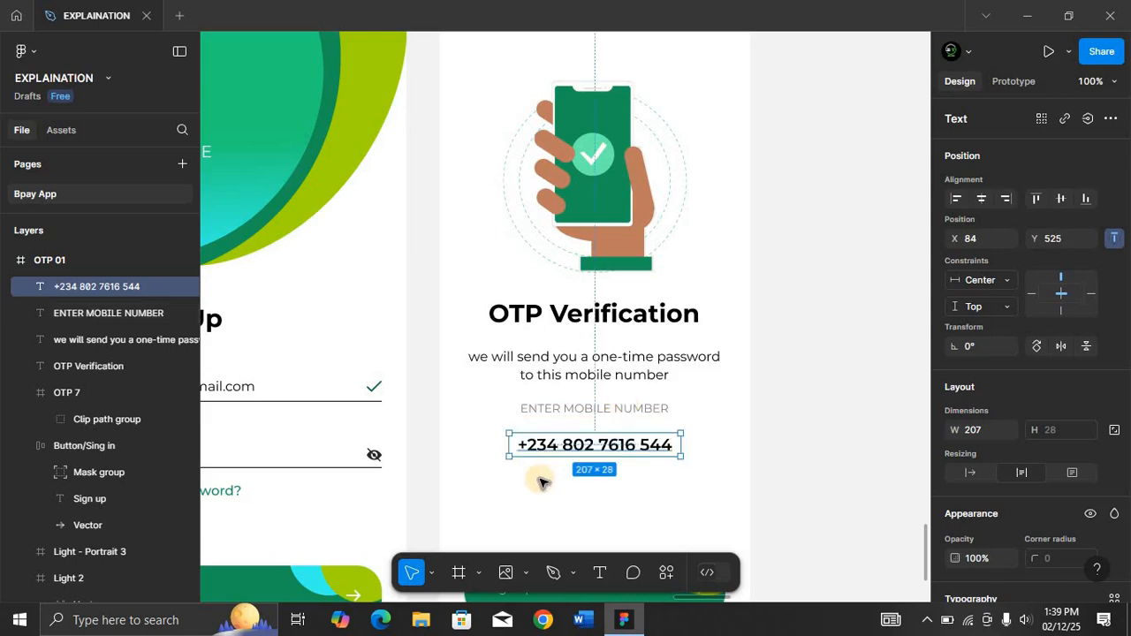
# Draw a horizontal underline beneath the phone number and set its width to 232 px.
pyautogui.press('l')
pyautogui.moveTo(506, 465); pyautogui.dragTo(698, 464)
pyautogui.click(979, 347)
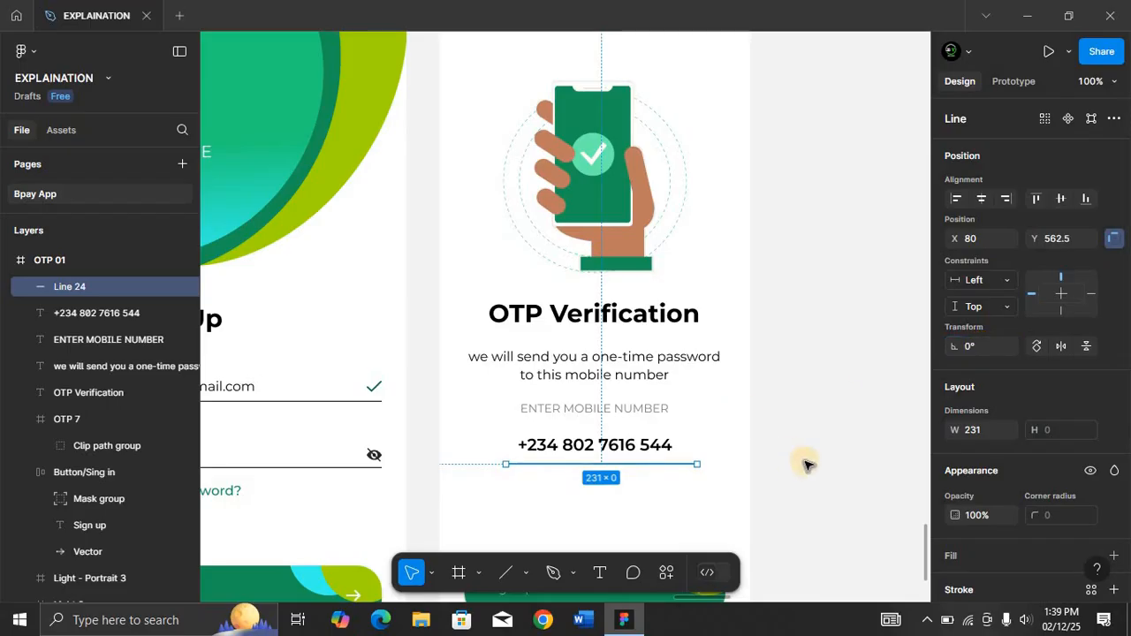
pyautogui.click(984, 430)
pyautogui.write('2')
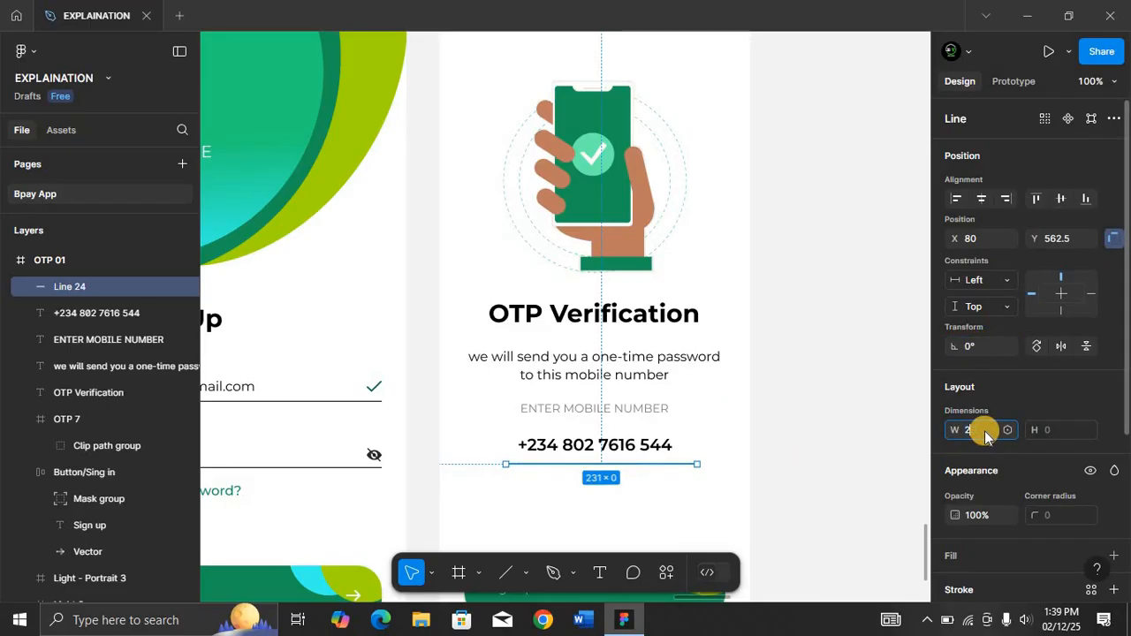
pyautogui.write('32')
pyautogui.press('Return')
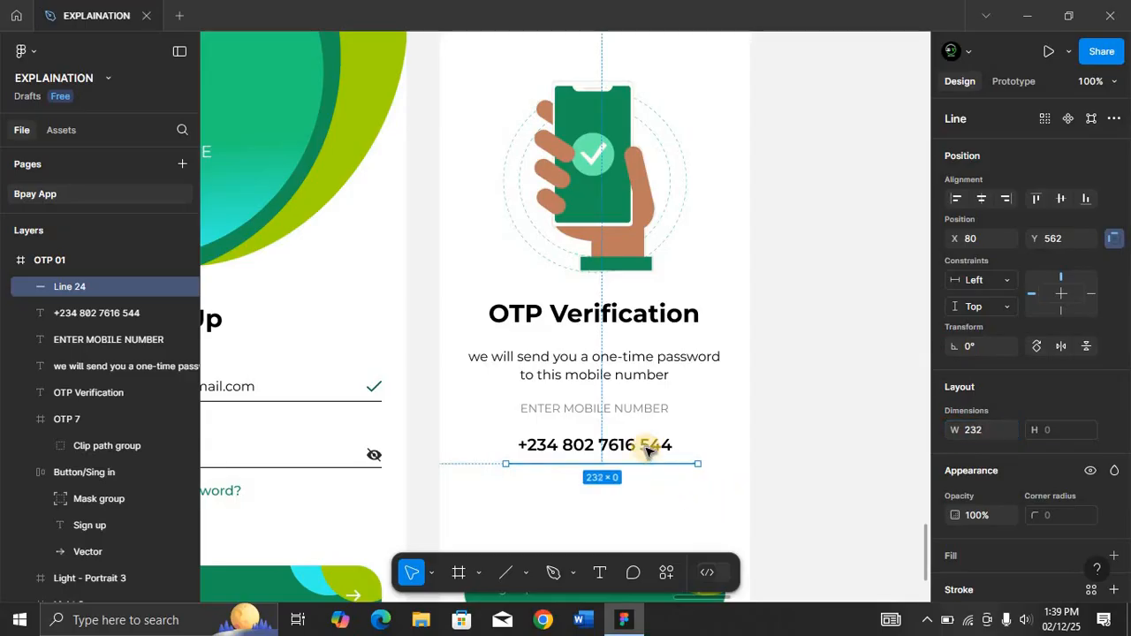
# Center the underline horizontally in the frame and nudge it up by 1 px.
pyautogui.click(980, 198)
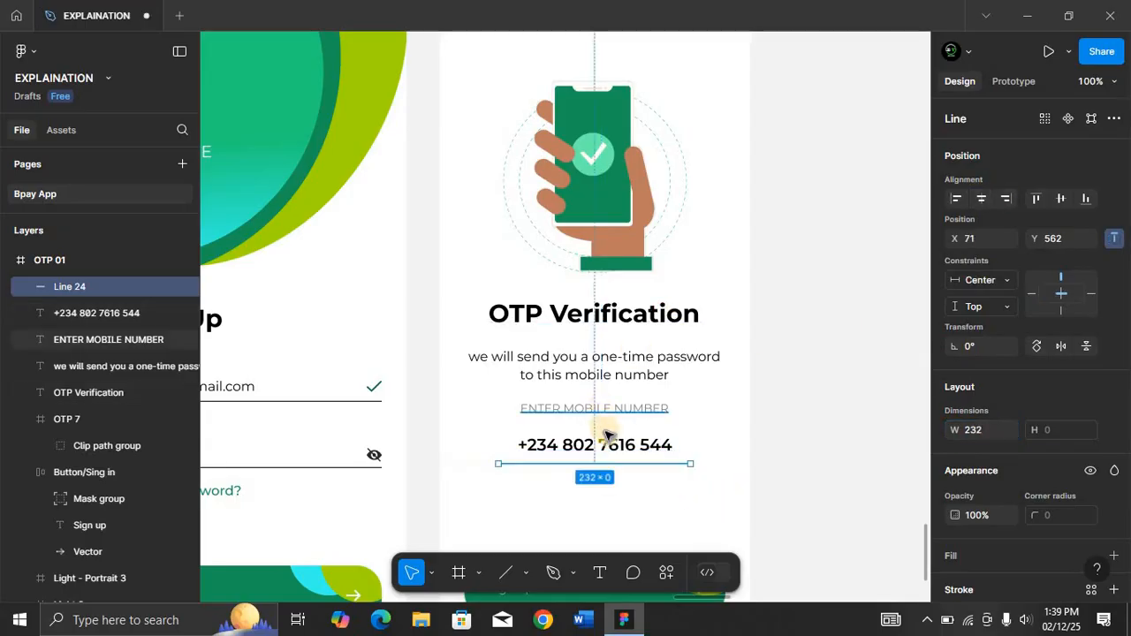
pyautogui.press('alt')
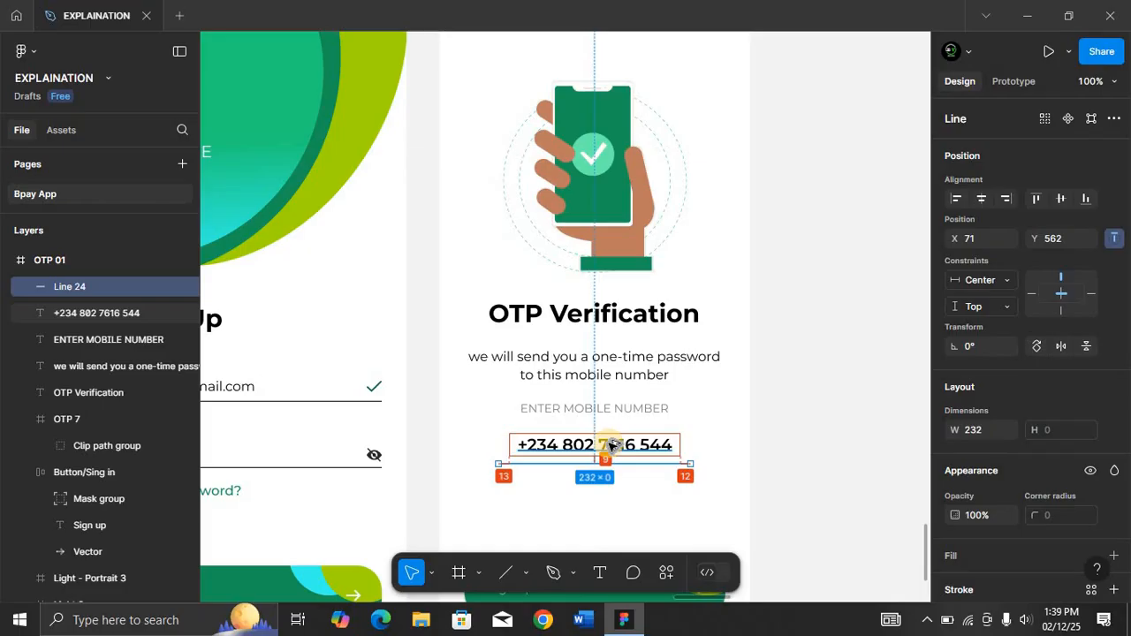
pyautogui.hotkey('alt', 'Up')
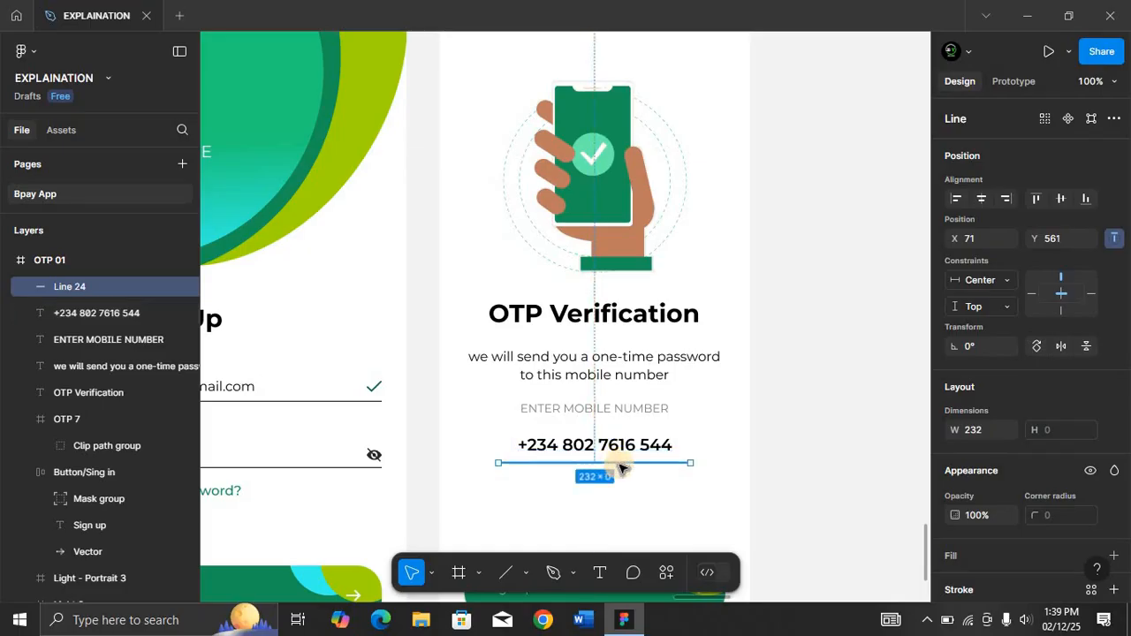
pyautogui.scroll(-1, 621, 469)
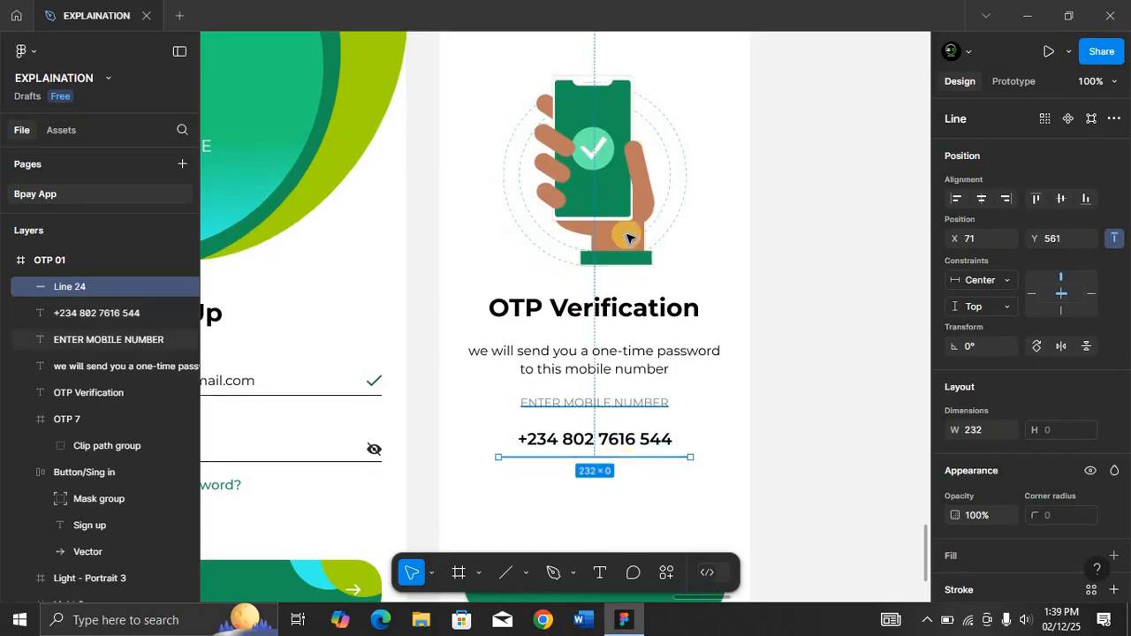
pyautogui.press('i')
pyautogui.click(607, 193)
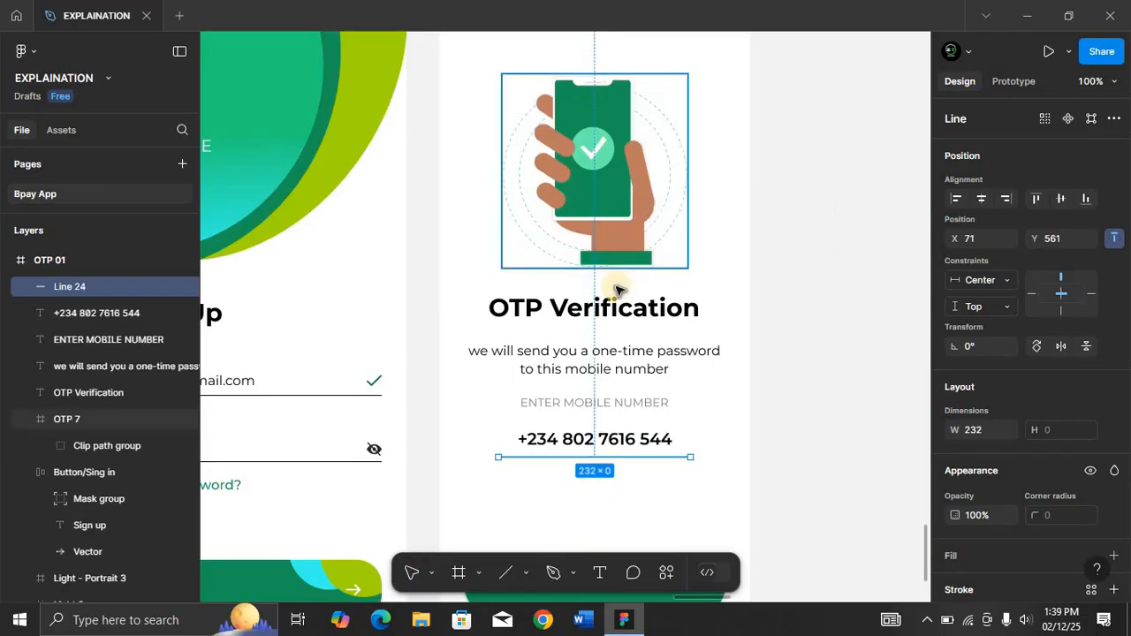
pyautogui.click(640, 486)
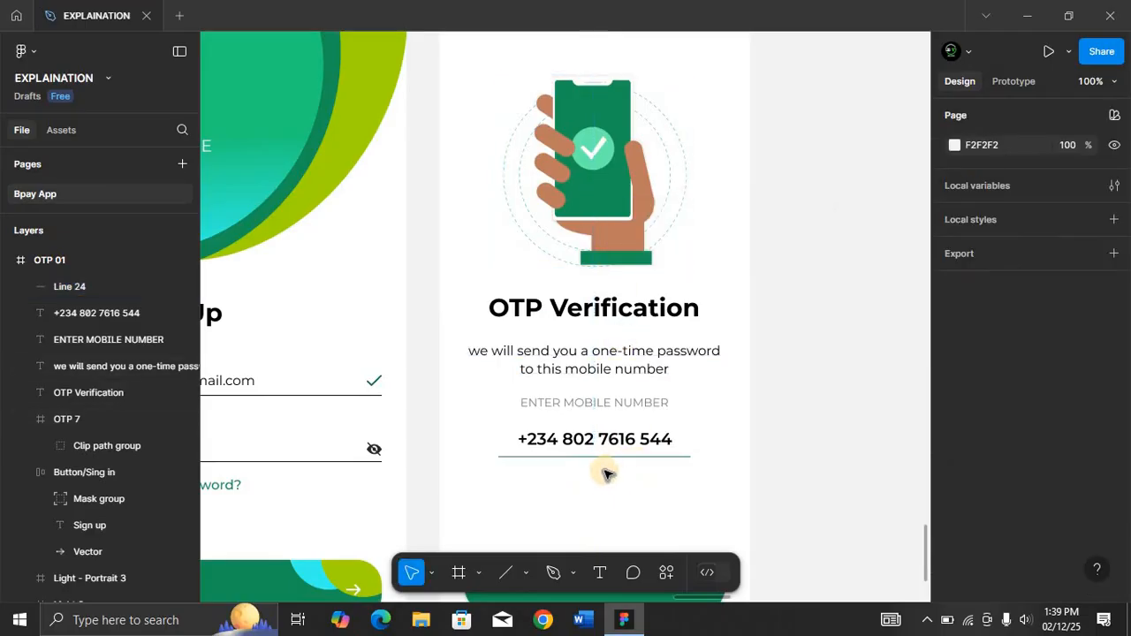
pyautogui.scroll(-3, 604, 479)
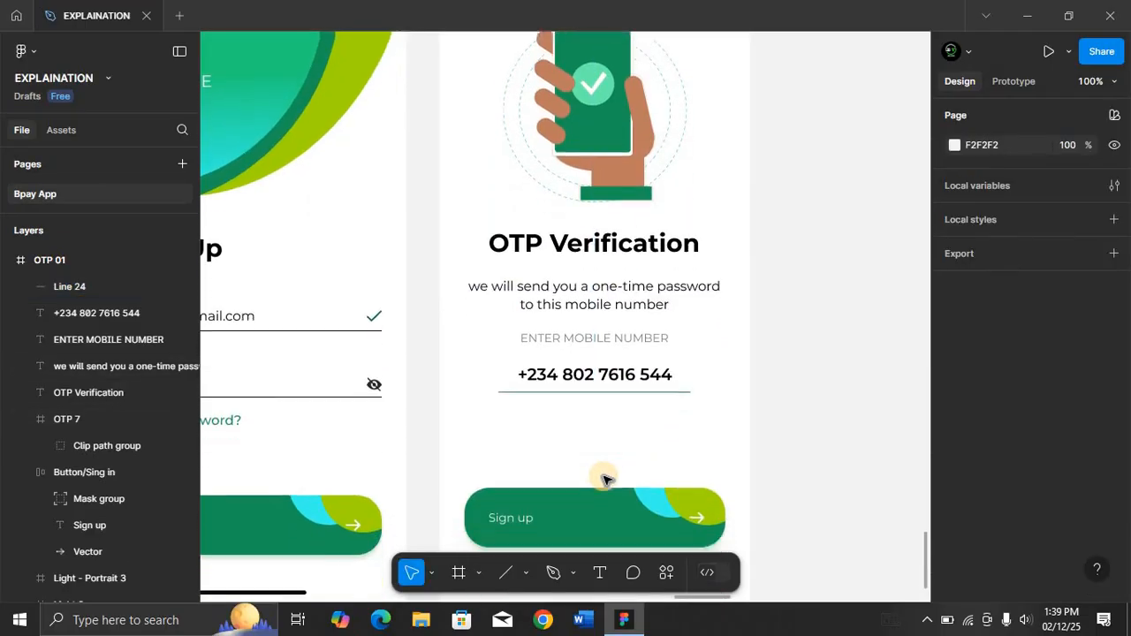
pyautogui.scroll(-1, 604, 479)
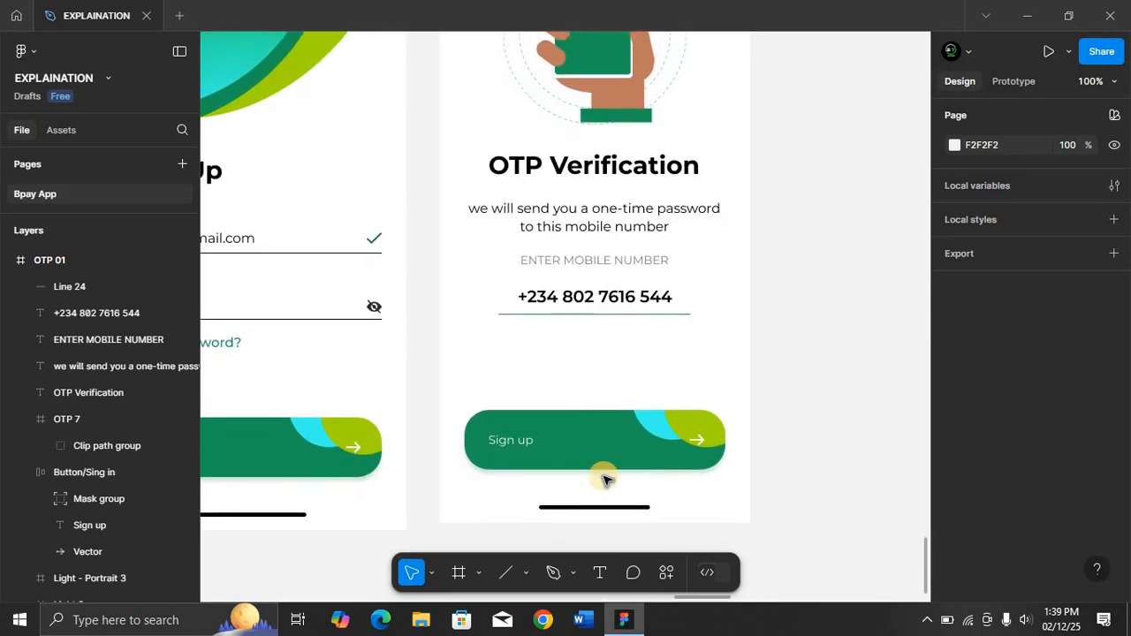
pyautogui.hotkey('ctrl', '-')
# Wrap the Sign up button group in a new frame and rename that frame Button.
pyautogui.click(550, 380)
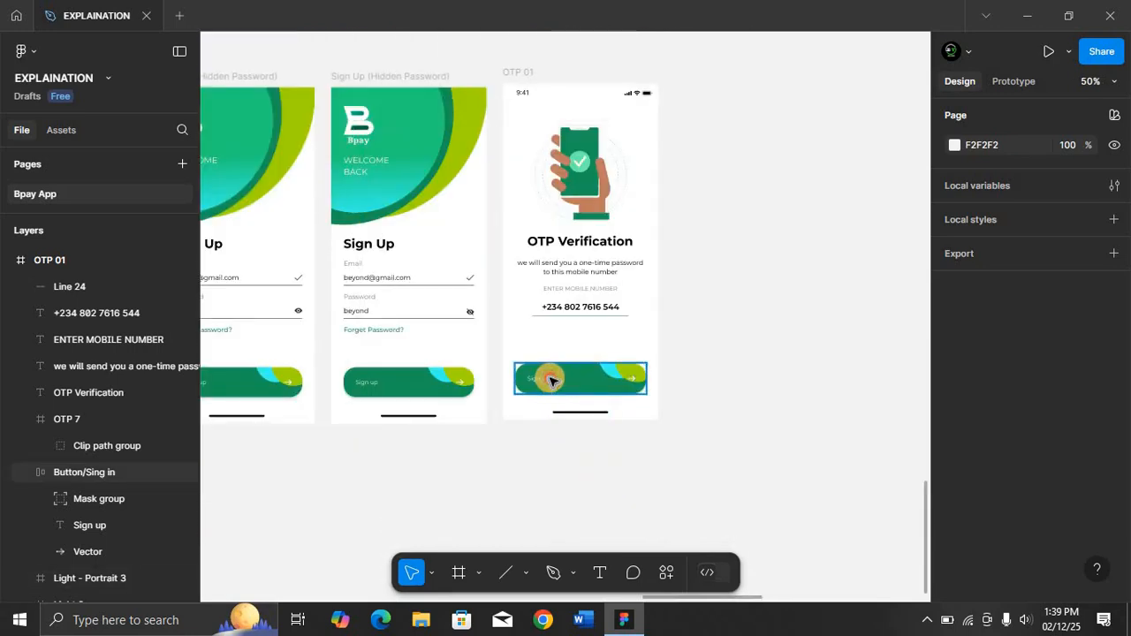
pyautogui.click(173, 529)
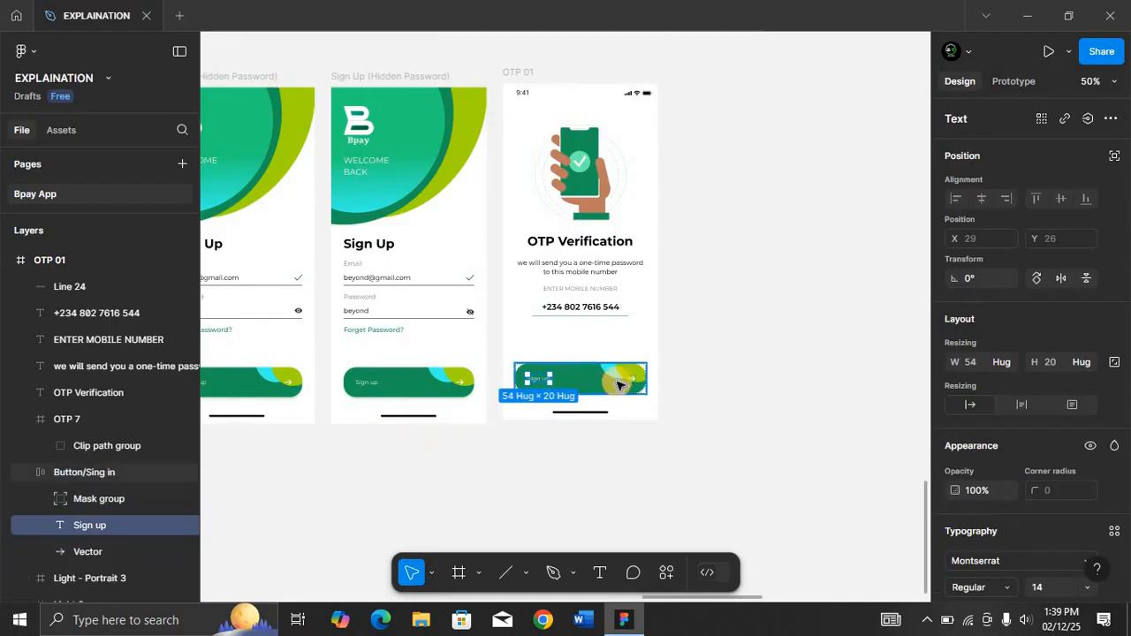
pyautogui.hotkey('shift', 'Return')
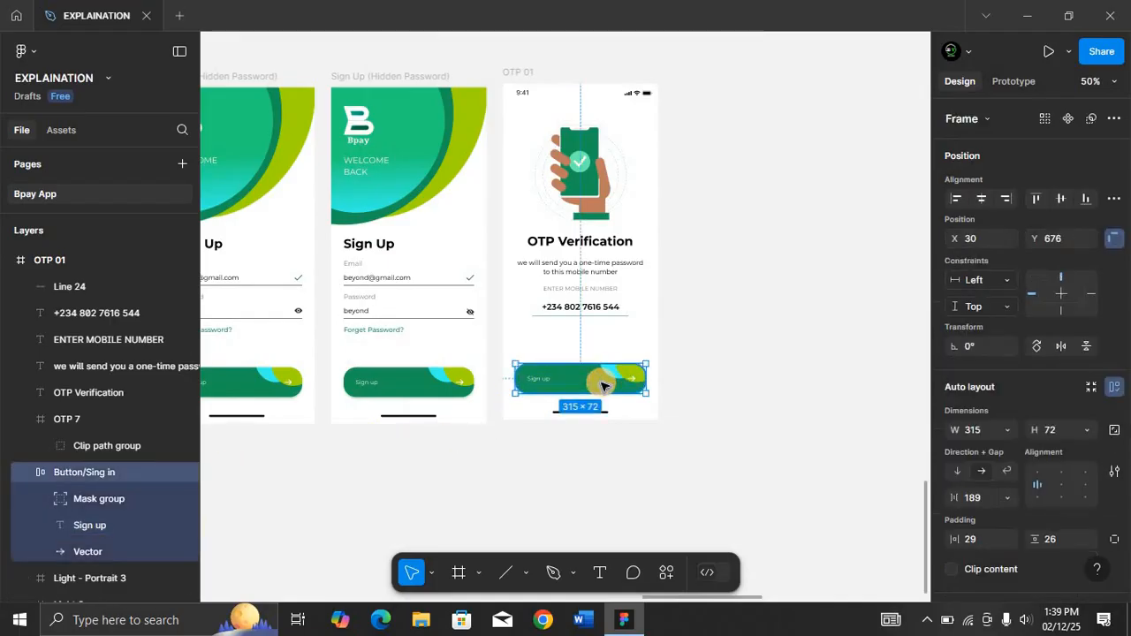
pyautogui.hotkey('ctrl', 'alt', 'g')
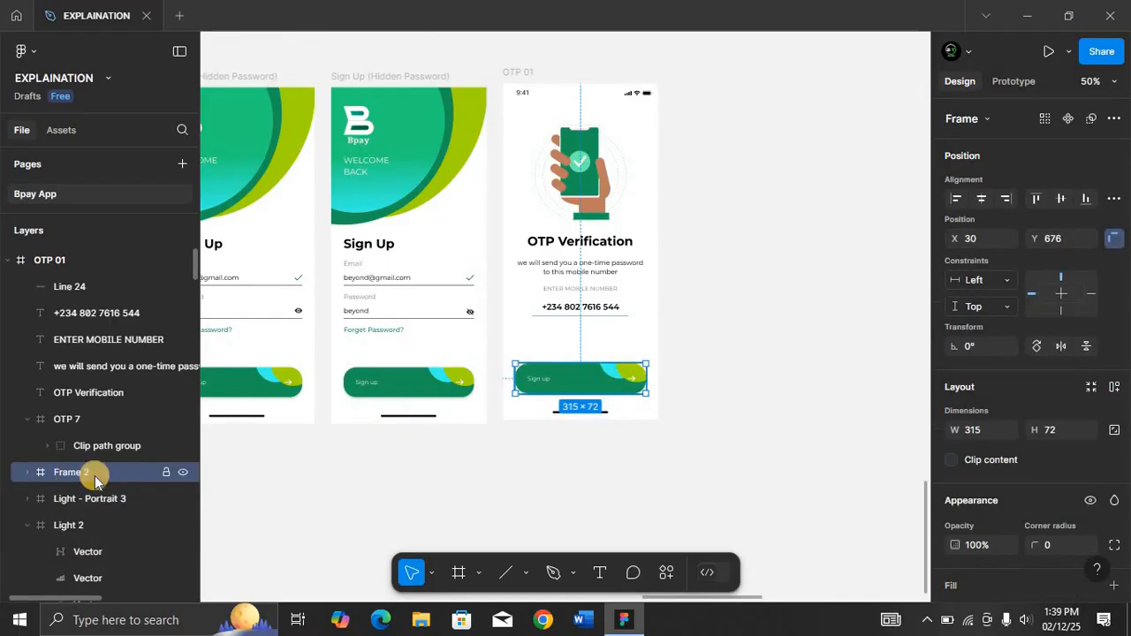
pyautogui.doubleClick(137, 468)
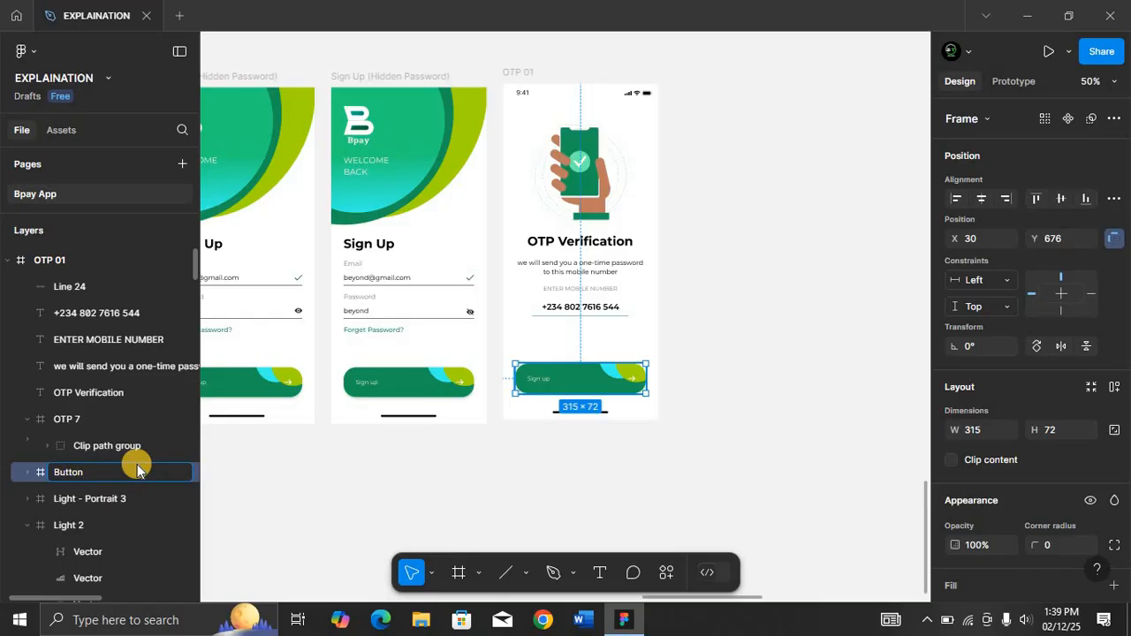
pyautogui.press('Return')
# Set the Button frame's corner radius to 30.
pyautogui.click(27, 471)
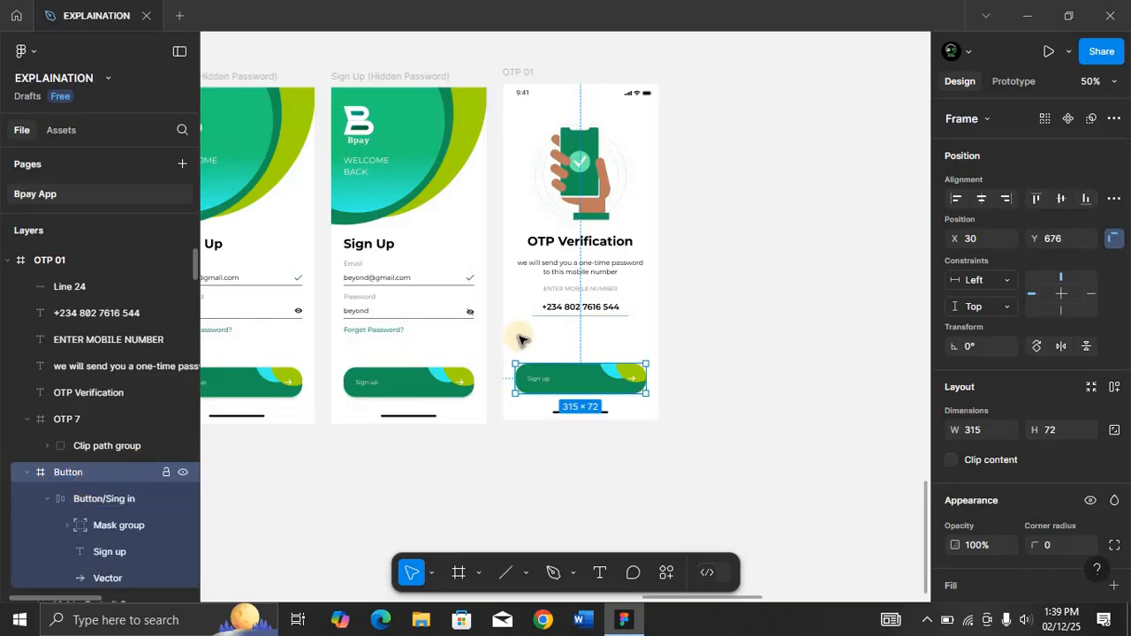
pyautogui.press('i')
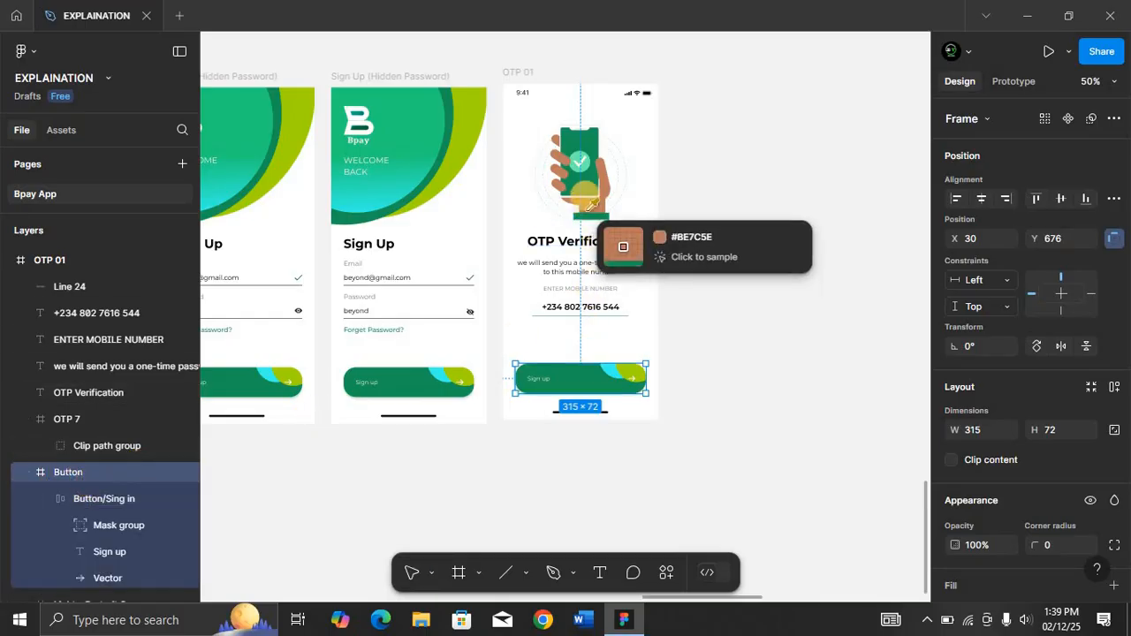
pyautogui.click(591, 186)
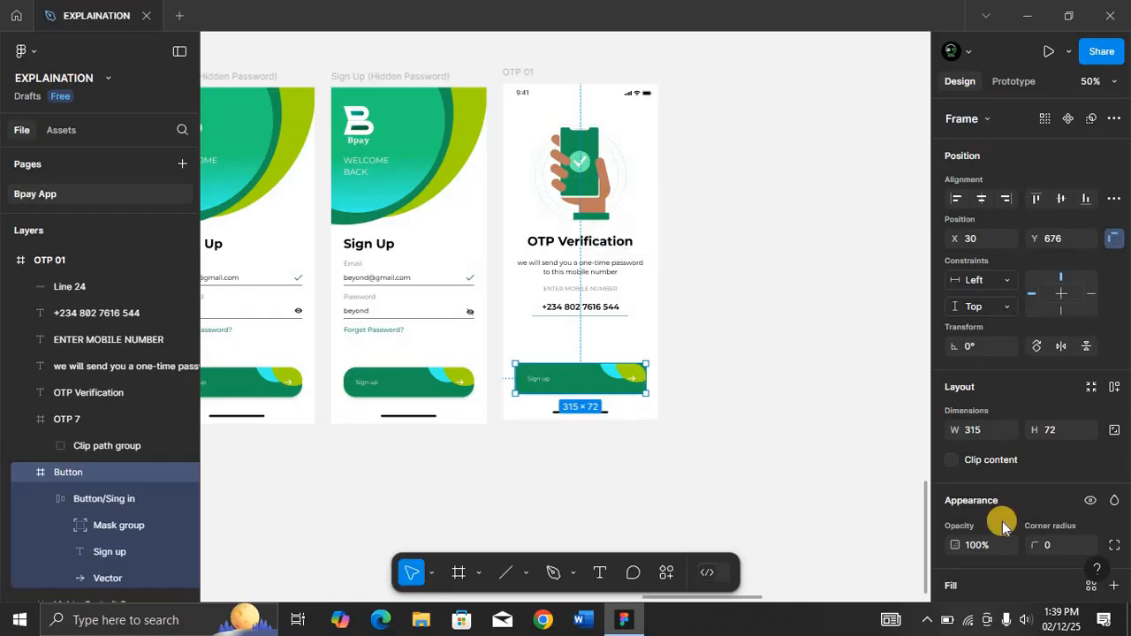
pyautogui.click(1054, 545)
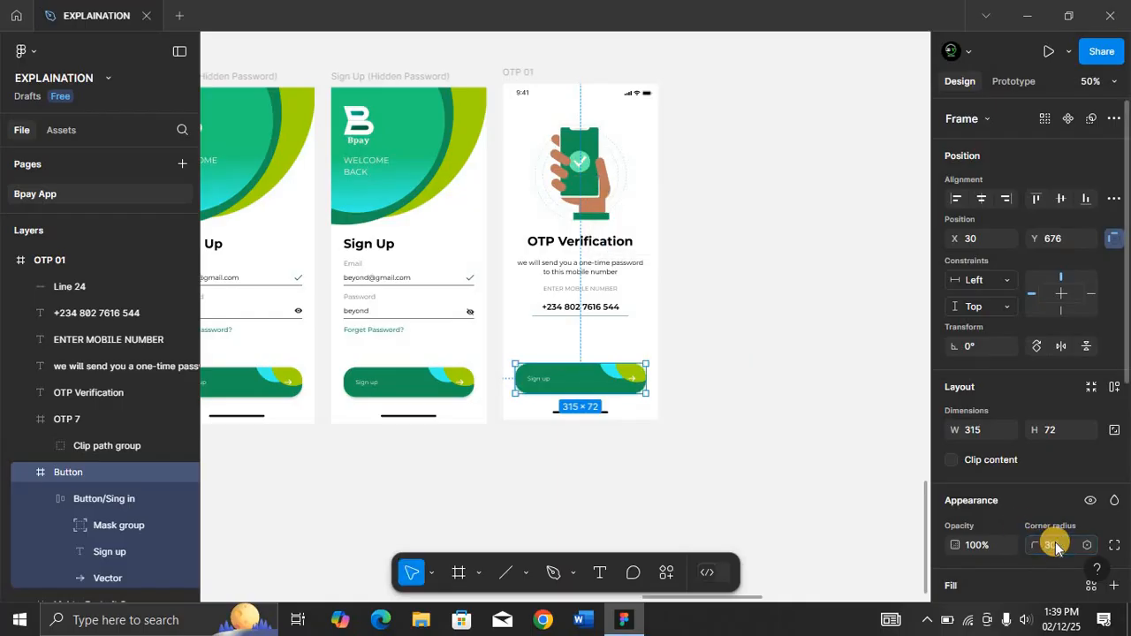
# Ungroup the Button/Sing in auto-layout group so its layers sit directly inside the Button frame.
pyautogui.click(132, 500)
pyautogui.hotkey('ctrl', 'shift', 'g')
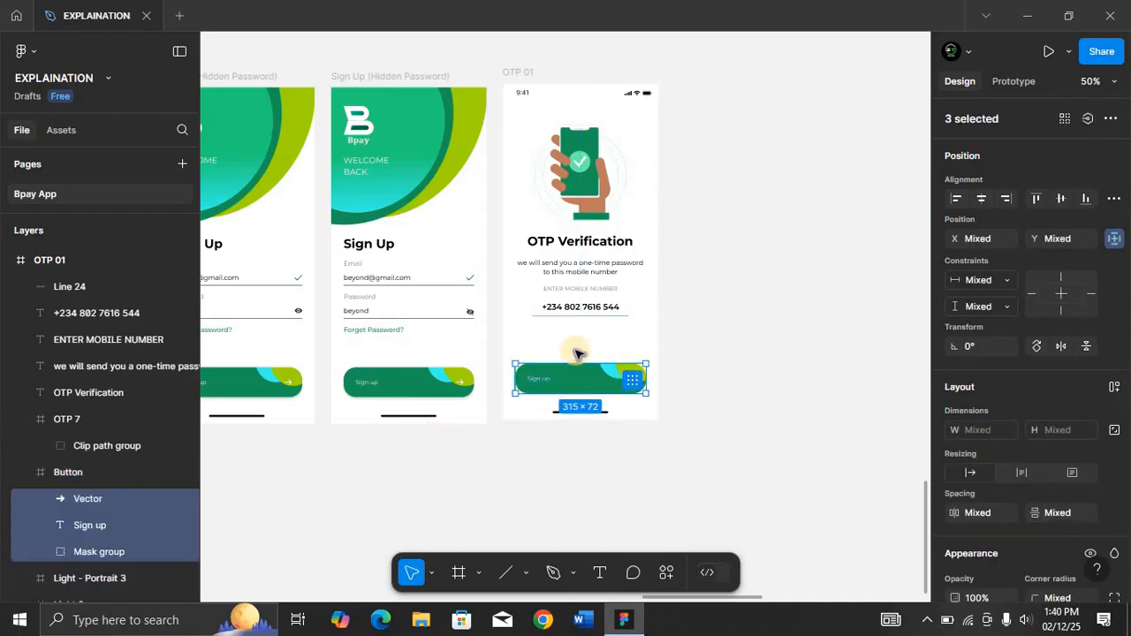
pyautogui.scroll(5, 576, 354)
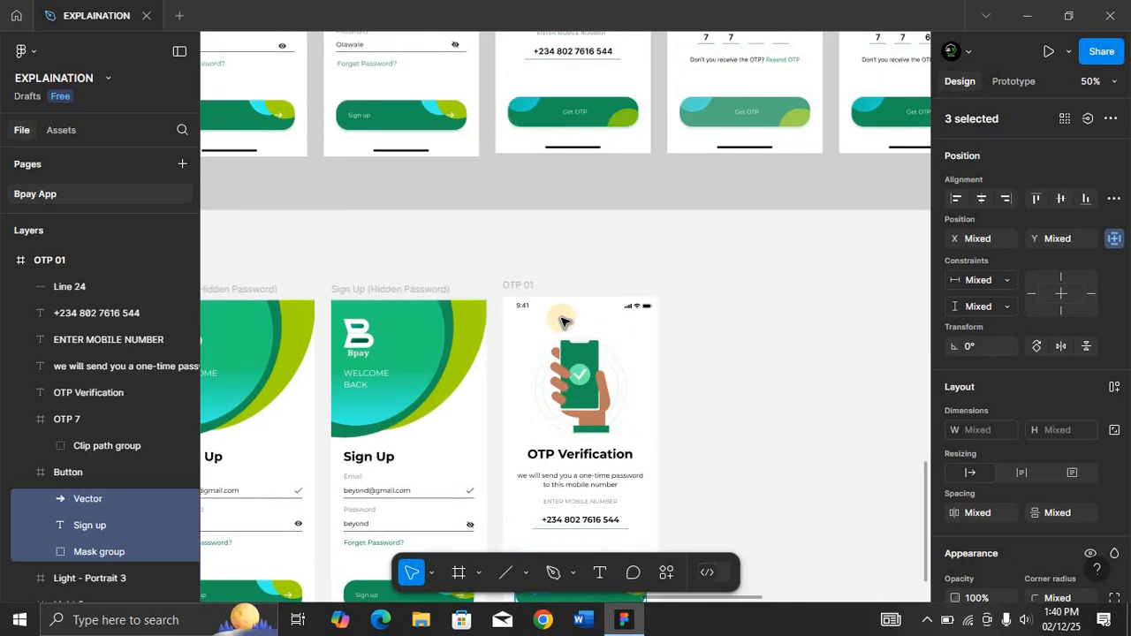
pyautogui.scroll(-6, 563, 321)
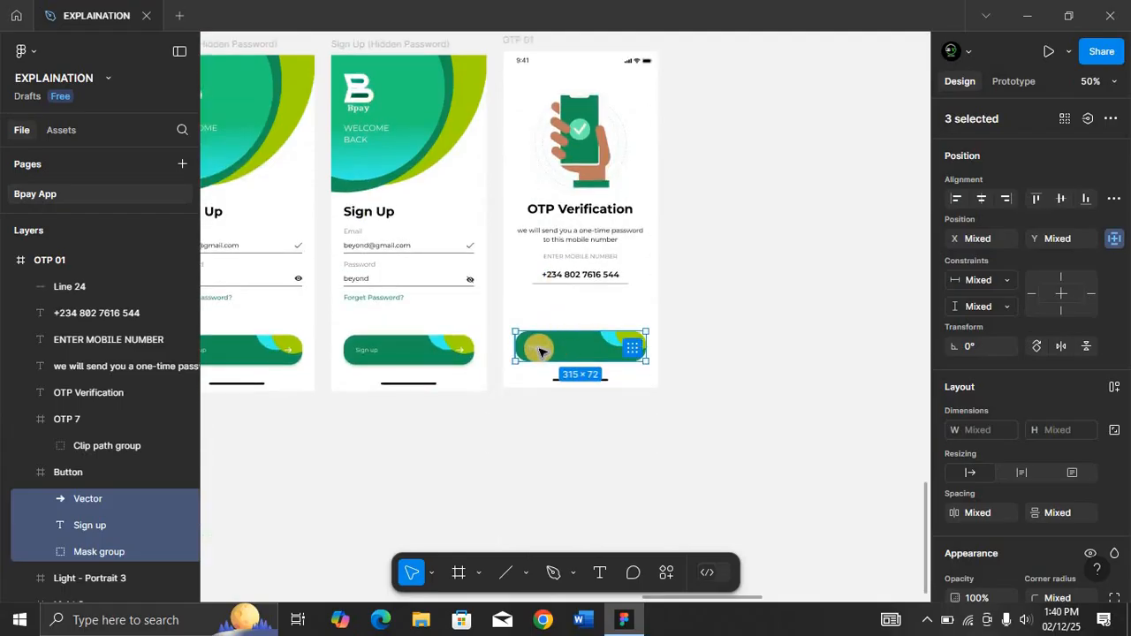
# Delete the arrow vector from the button and undo the deletion.
pyautogui.click(110, 501)
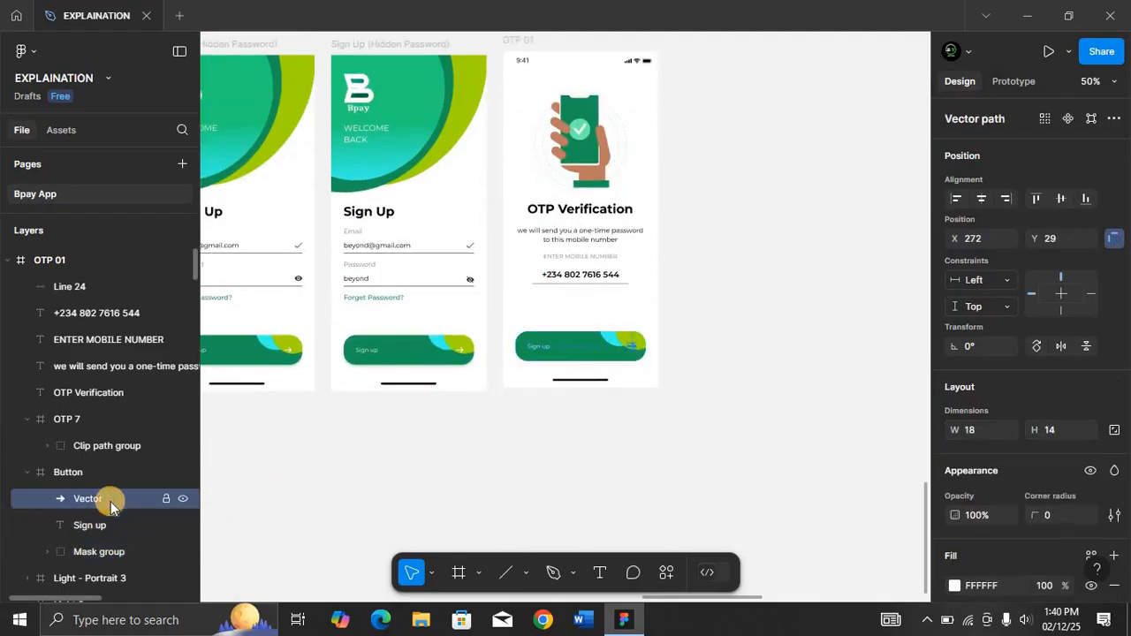
pyautogui.press('Delete')
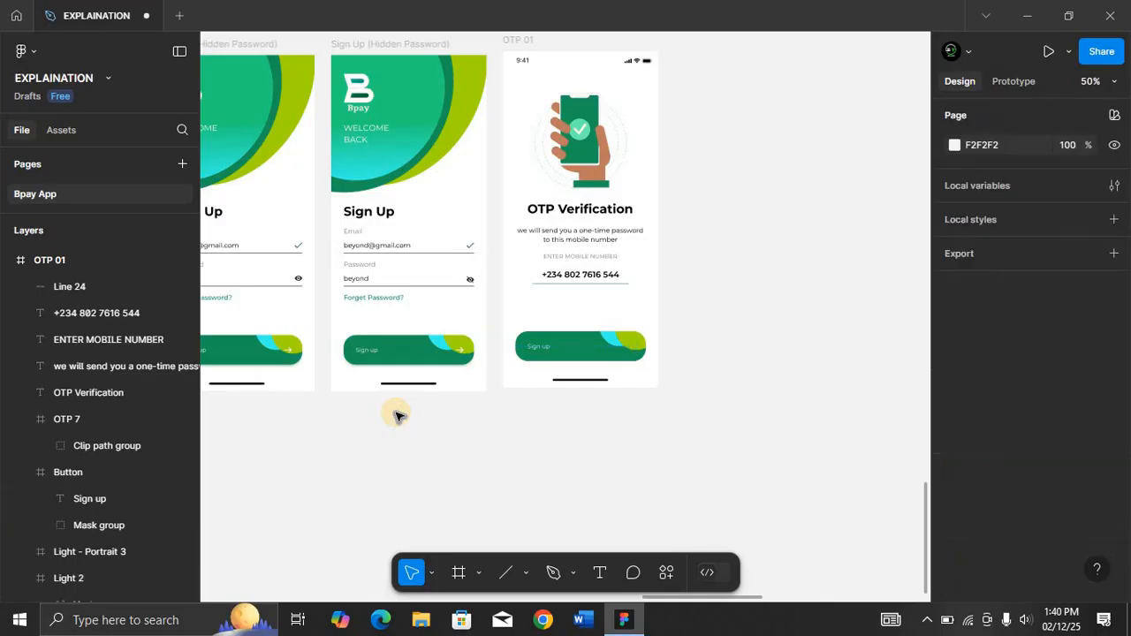
pyautogui.hotkey('ctrl', 'z')
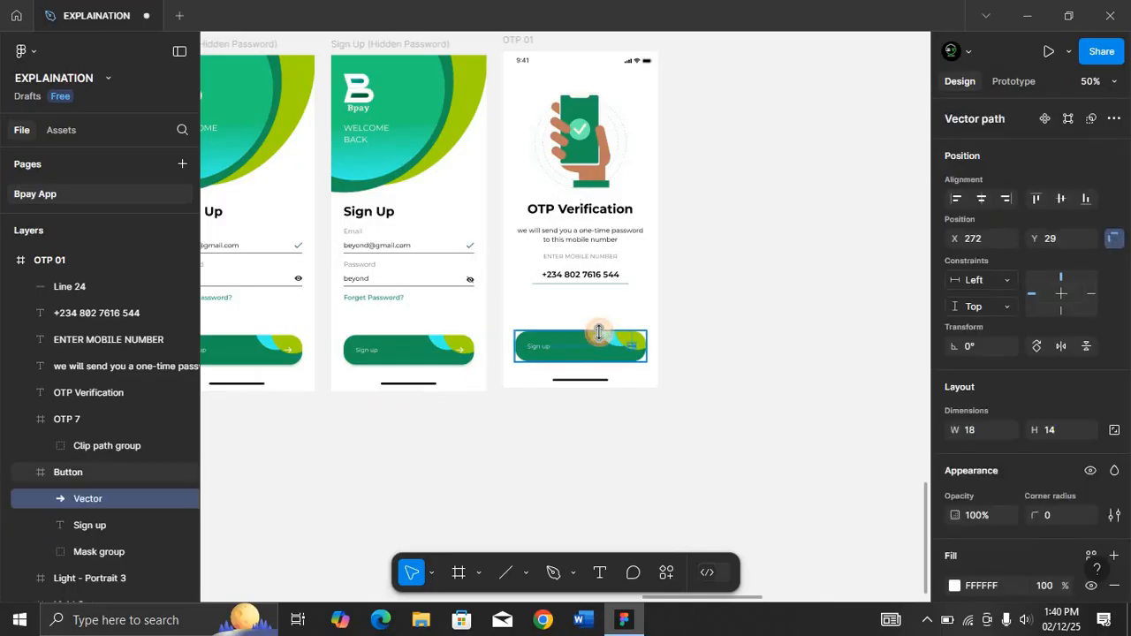
# Delete the arrow icon from the OTP 01 frame's button.
pyautogui.click(598, 332)
pyautogui.hotkey('shift', '2')
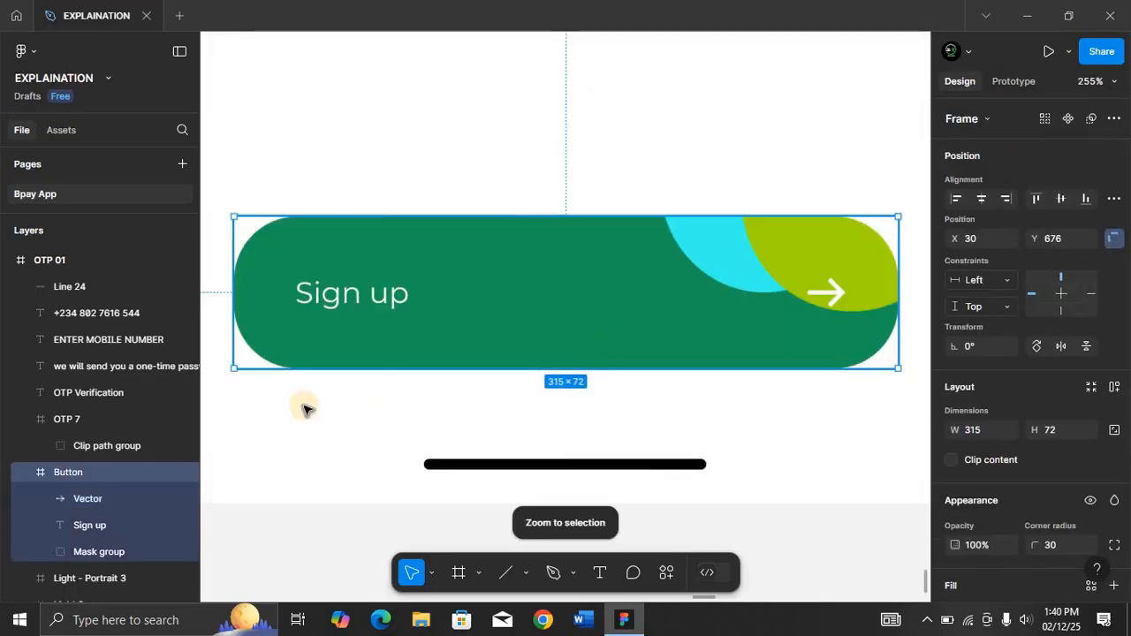
pyautogui.click(88, 500)
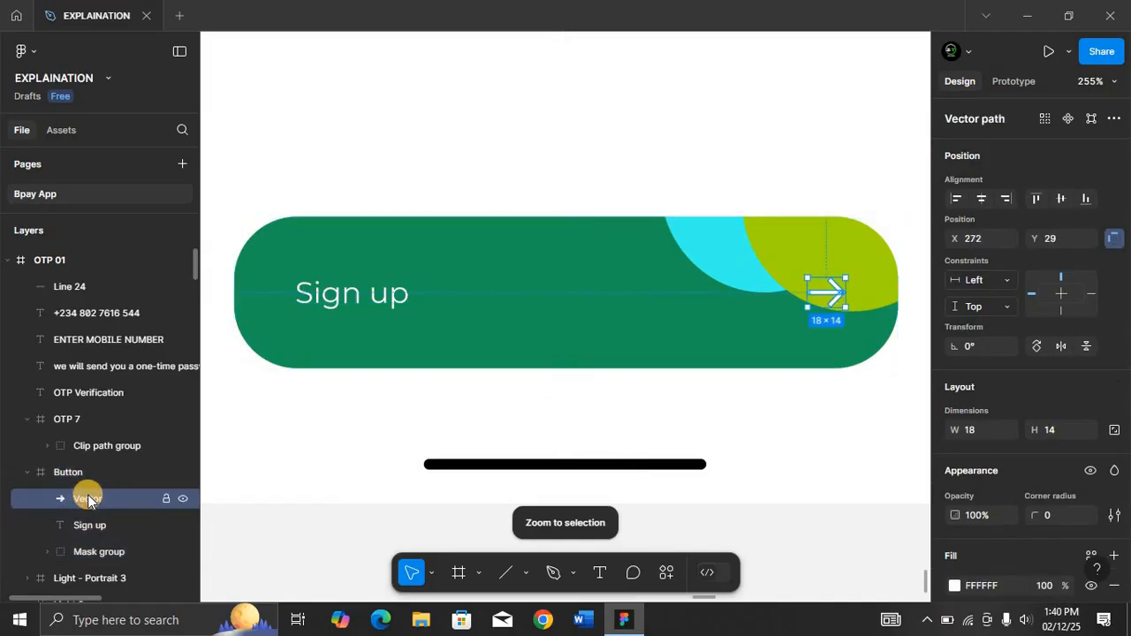
pyautogui.press('Delete')
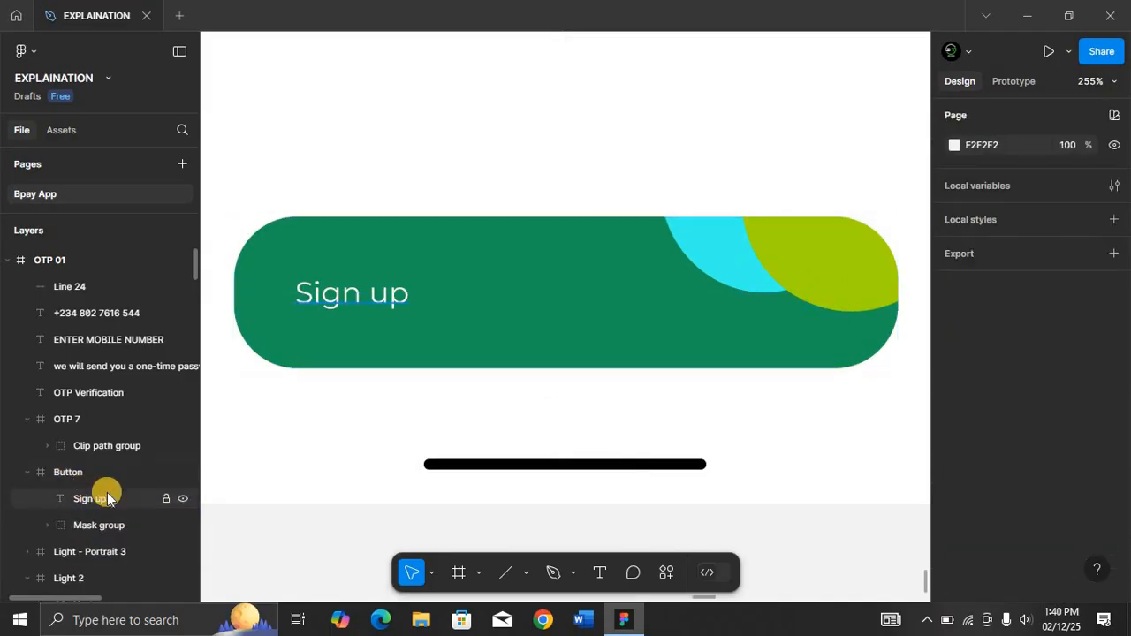
# Change the button label to GET OTP and center the label horizontally within the button.
pyautogui.click(105, 497)
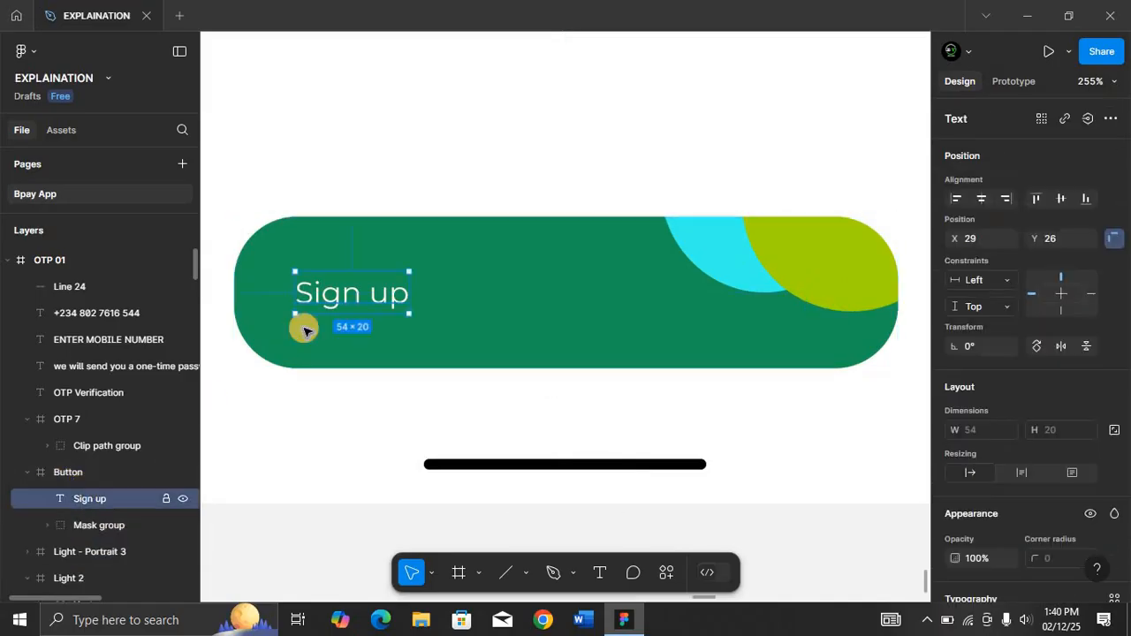
pyautogui.doubleClick(393, 291)
pyautogui.write('GE')
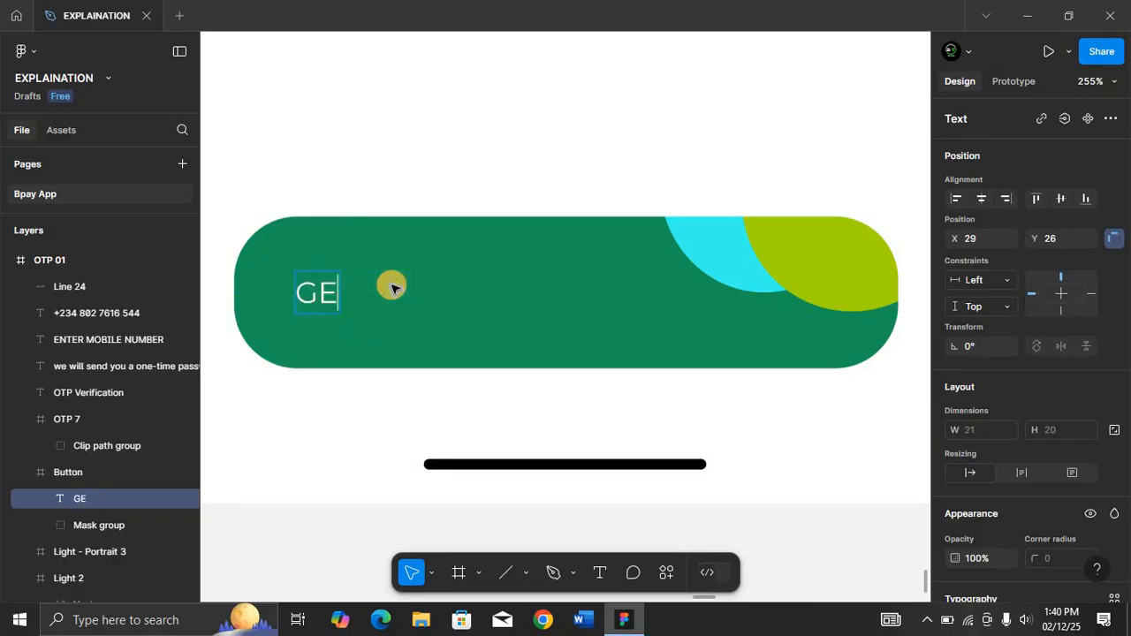
pyautogui.write('T PTO')
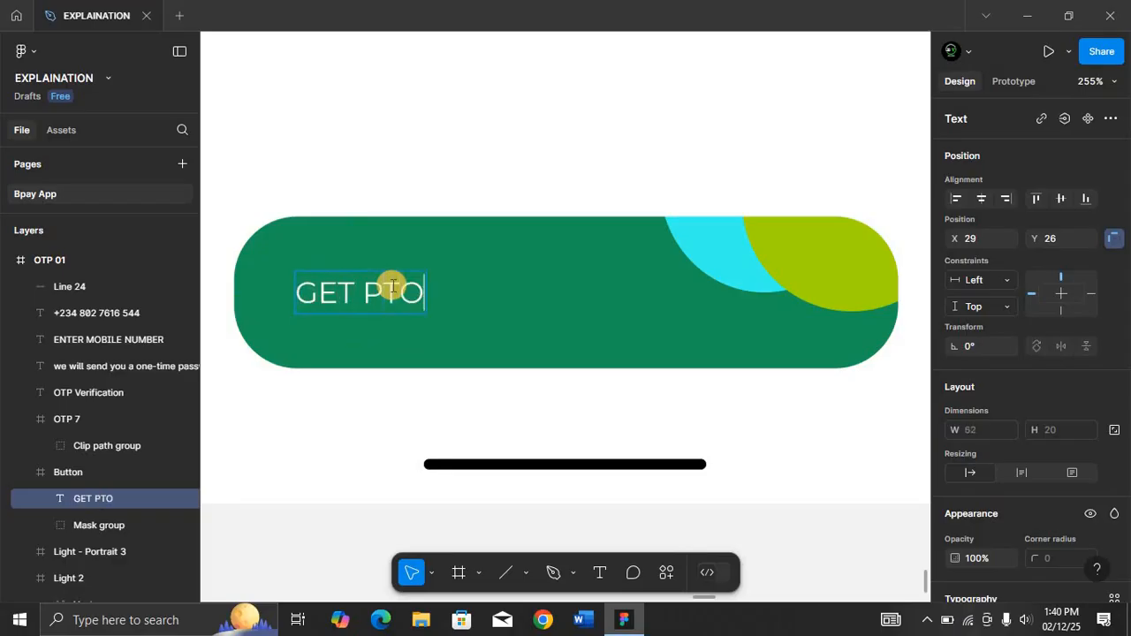
pyautogui.press('BackSpace')
pyautogui.press('BackSpace')
pyautogui.press('BackSpace')
pyautogui.write('OTP')
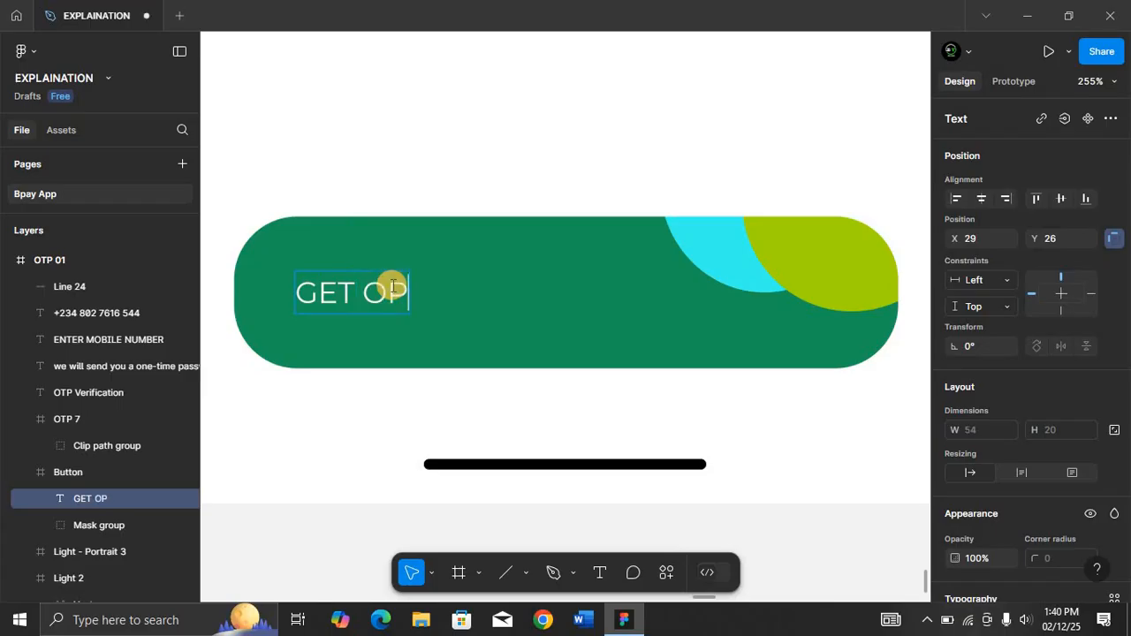
pyautogui.press('BackSpace')
pyautogui.write('TP')
pyautogui.press('Escape')
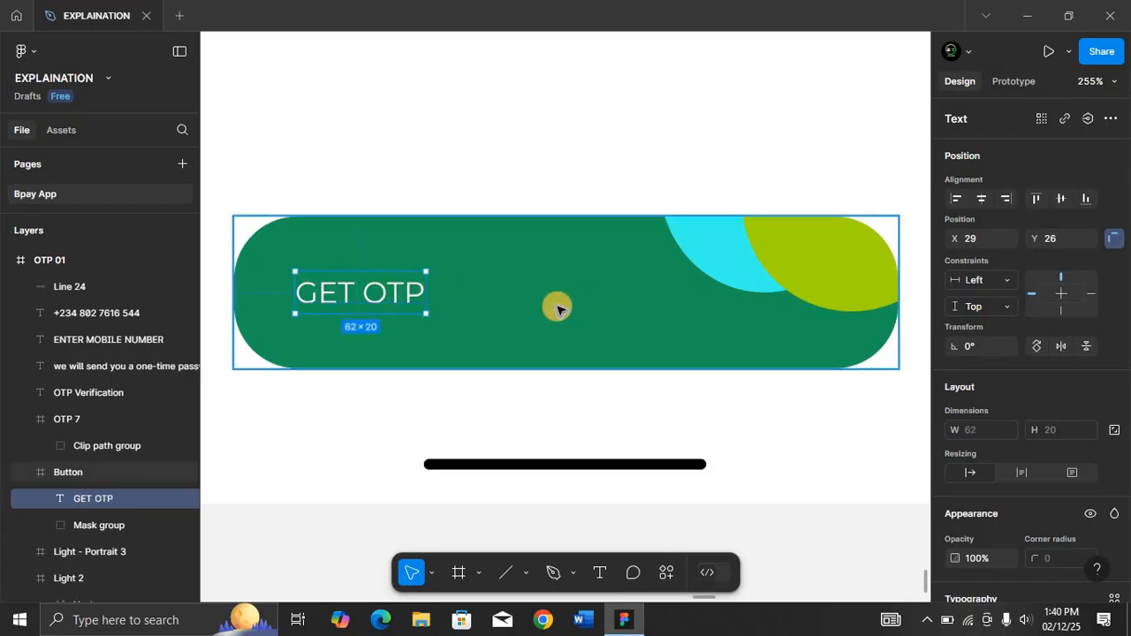
pyautogui.click(983, 197)
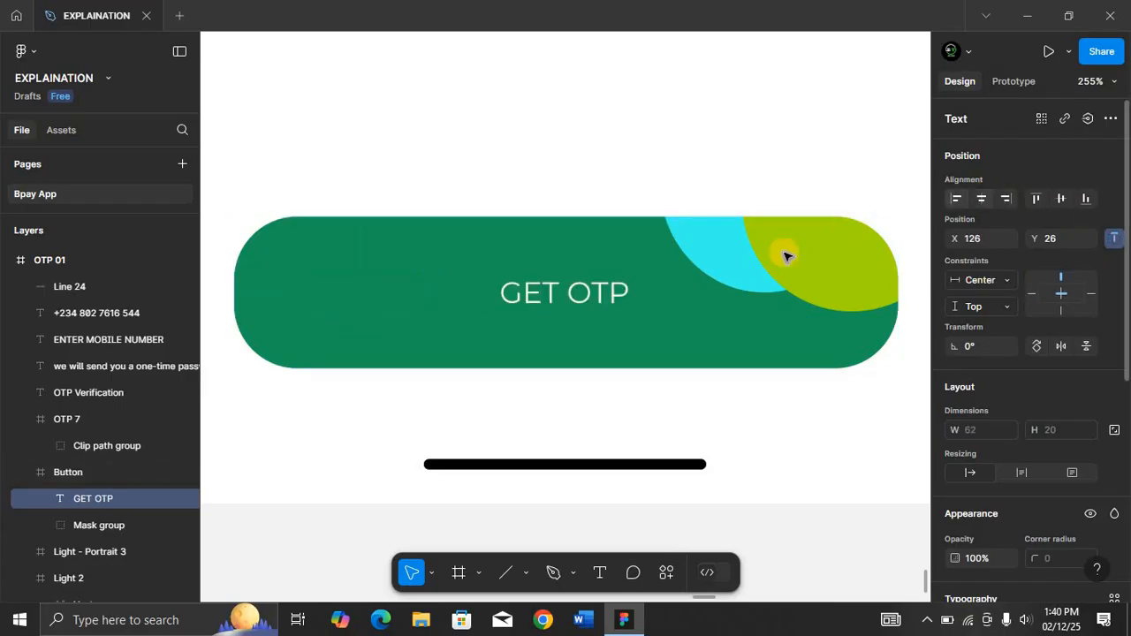
# Reposition the button's decorative circles: light blue to the left end and yellowish-green down to the lower right corner.
pyautogui.click(713, 263)
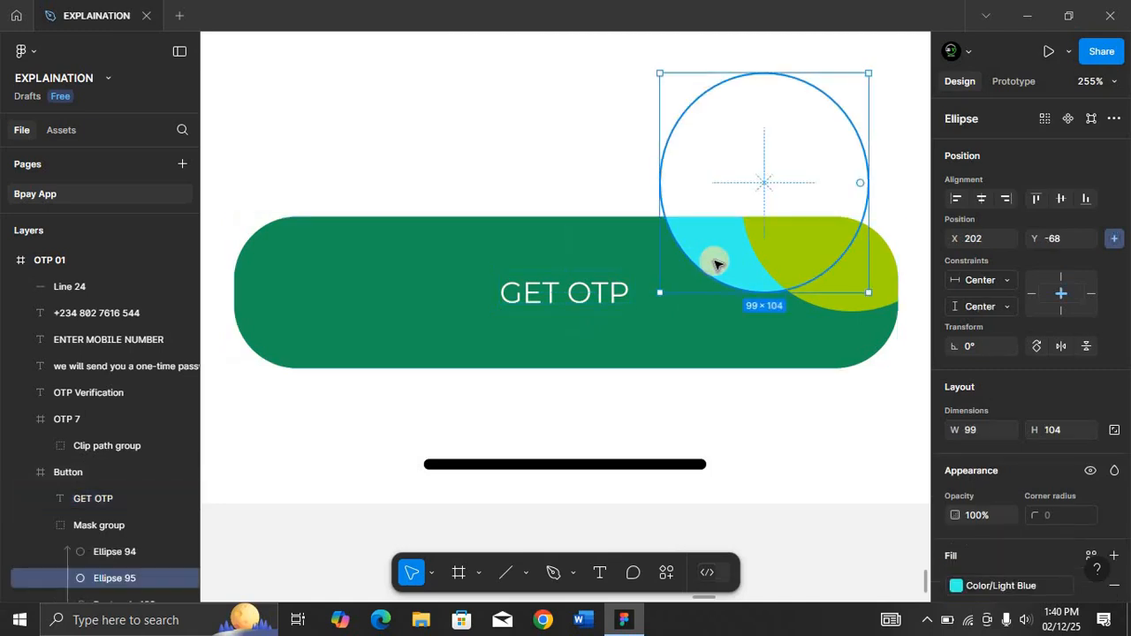
pyautogui.moveTo(666, 255); pyautogui.dragTo(244, 274)
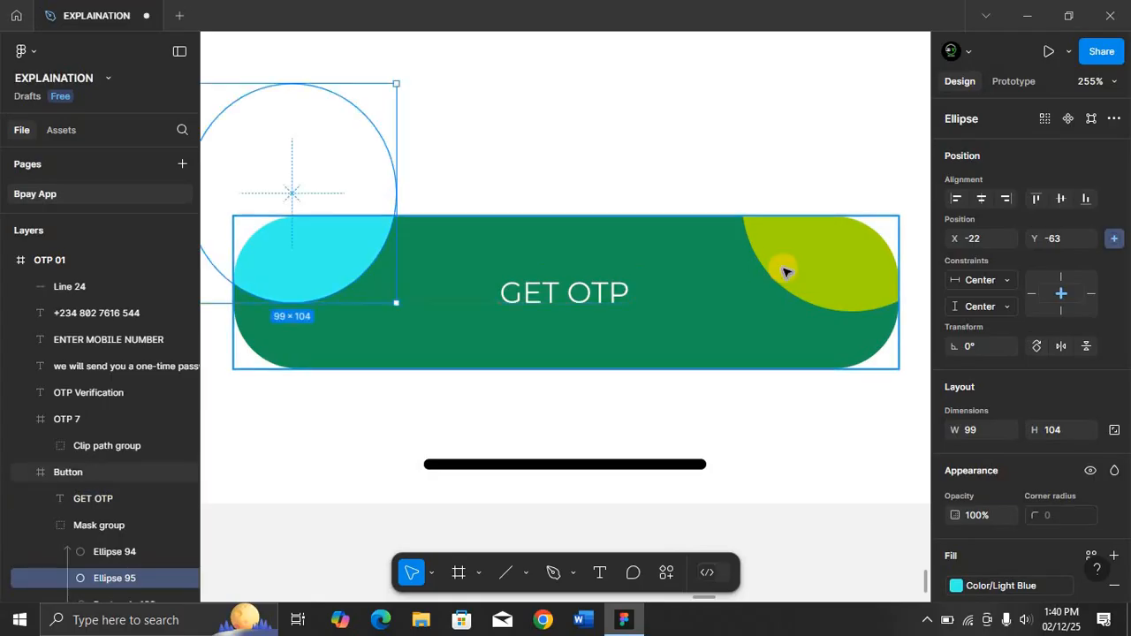
pyautogui.click(820, 260)
pyautogui.moveTo(821, 260); pyautogui.dragTo(822, 263)
pyautogui.press('Down')
pyautogui.press('Down')
pyautogui.press('Down')
pyautogui.press('Down')
pyautogui.press('Down')
pyautogui.press('Down')
pyautogui.press('Down')
pyautogui.press('Down')
pyautogui.press('Down')
pyautogui.press('Down')
pyautogui.press('Down')
pyautogui.press('Down')
pyautogui.press('Down')
pyautogui.press('Down')
pyautogui.press('Down')
pyautogui.press('Down')
pyautogui.press('Down')
pyautogui.press('Down')
pyautogui.press('Down')
pyautogui.press('Down')
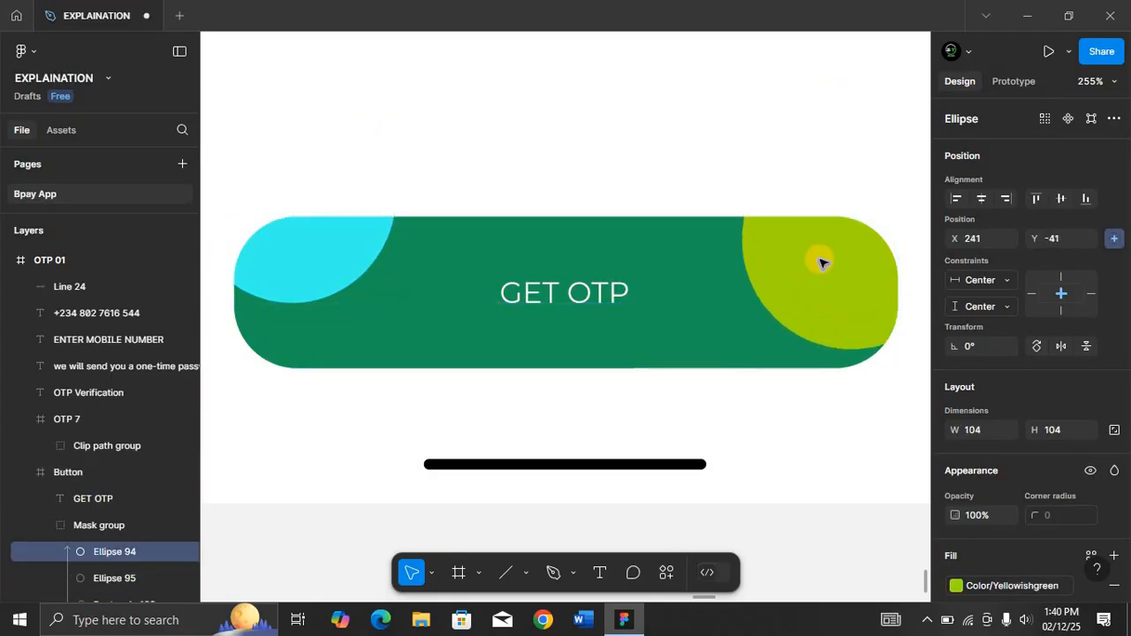
pyautogui.press('Down')
pyautogui.press('Down')
pyautogui.press('Down')
pyautogui.press('Down')
pyautogui.press('Down')
pyautogui.press('Down')
pyautogui.press('Down')
pyautogui.press('Down')
pyautogui.press('Down')
pyautogui.press('Down')
pyautogui.press('Down')
pyautogui.press('Down')
pyautogui.press('Down')
pyautogui.press('Down')
pyautogui.press('Down')
pyautogui.press('Down')
pyautogui.press('Down')
pyautogui.press('Down')
pyautogui.press('Down')
pyautogui.press('Down')
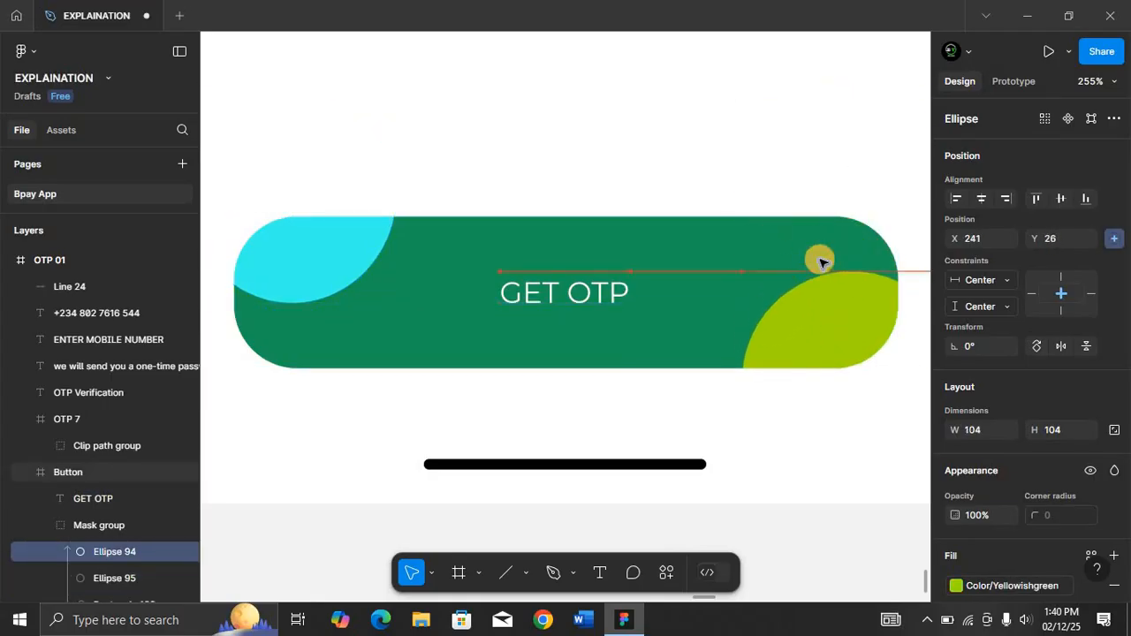
# Duplicate the OTP 01 frame.
pyautogui.hotkey('ctrl', '-')
pyautogui.hotkey('ctrl', '-')
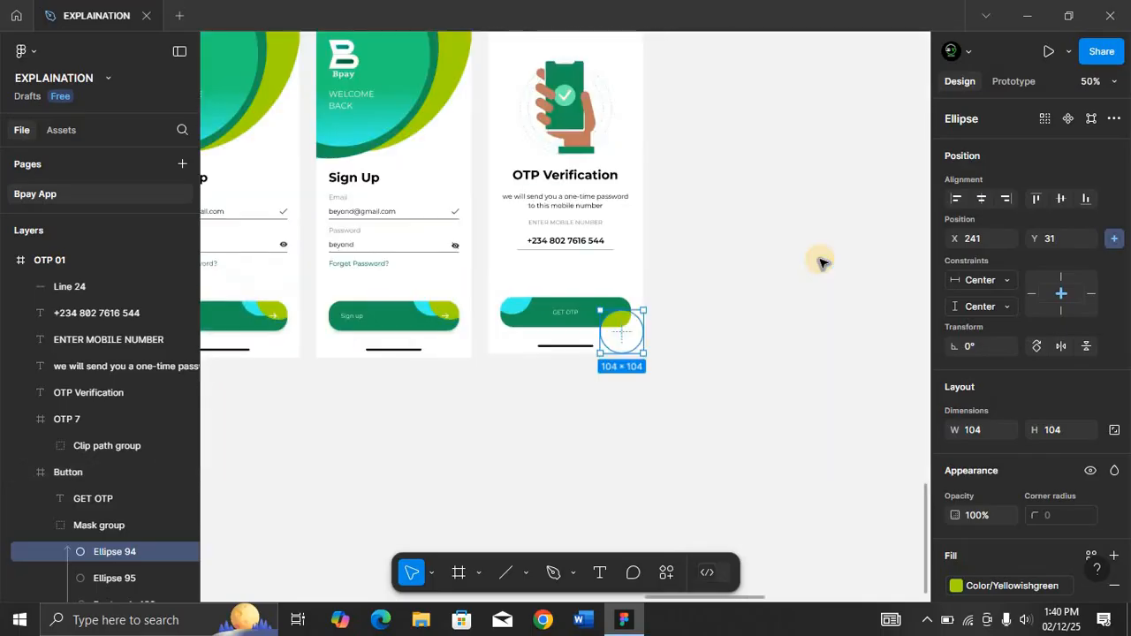
pyautogui.scroll(6, 679, 254)
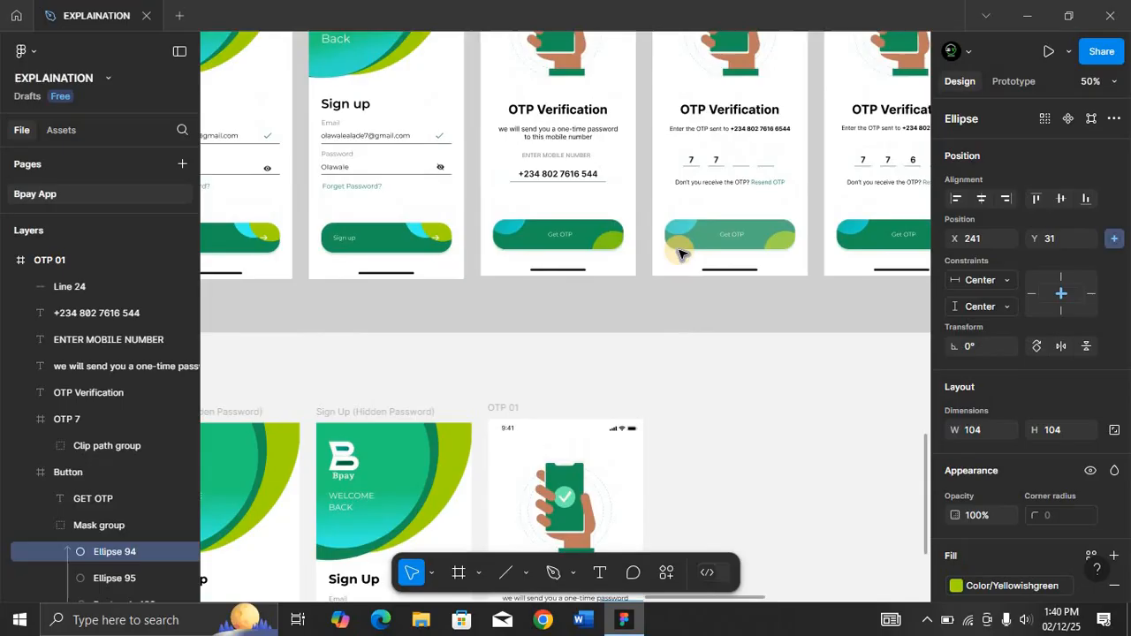
pyautogui.scroll(-6, 679, 254)
pyautogui.scroll(6, 678, 253)
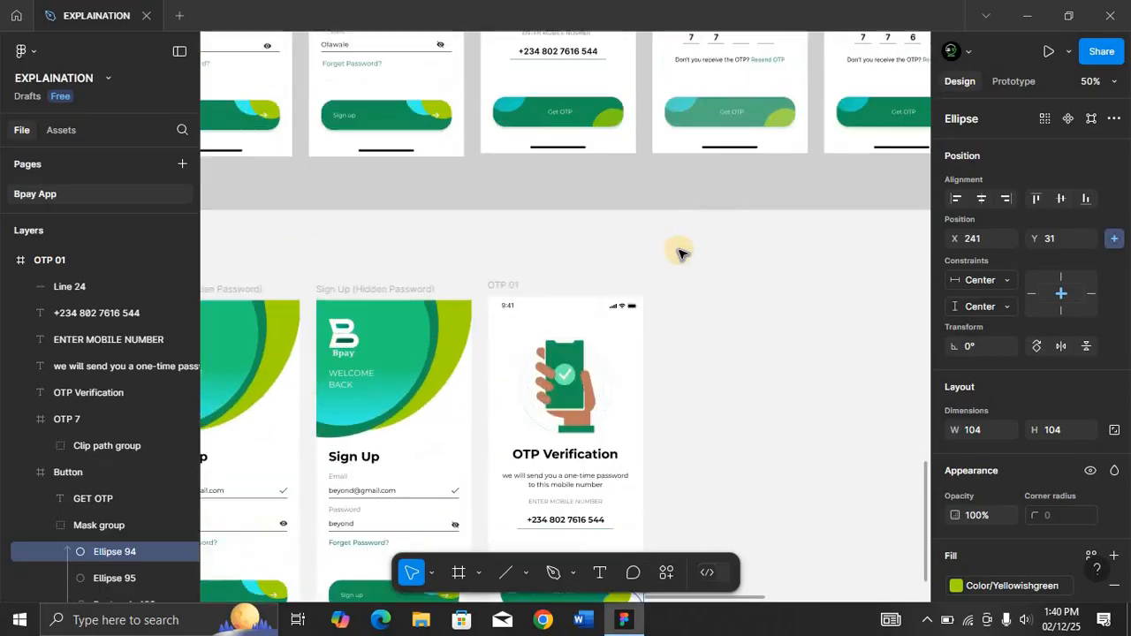
pyautogui.scroll(2, 678, 254)
pyautogui.scroll(-5, 679, 253)
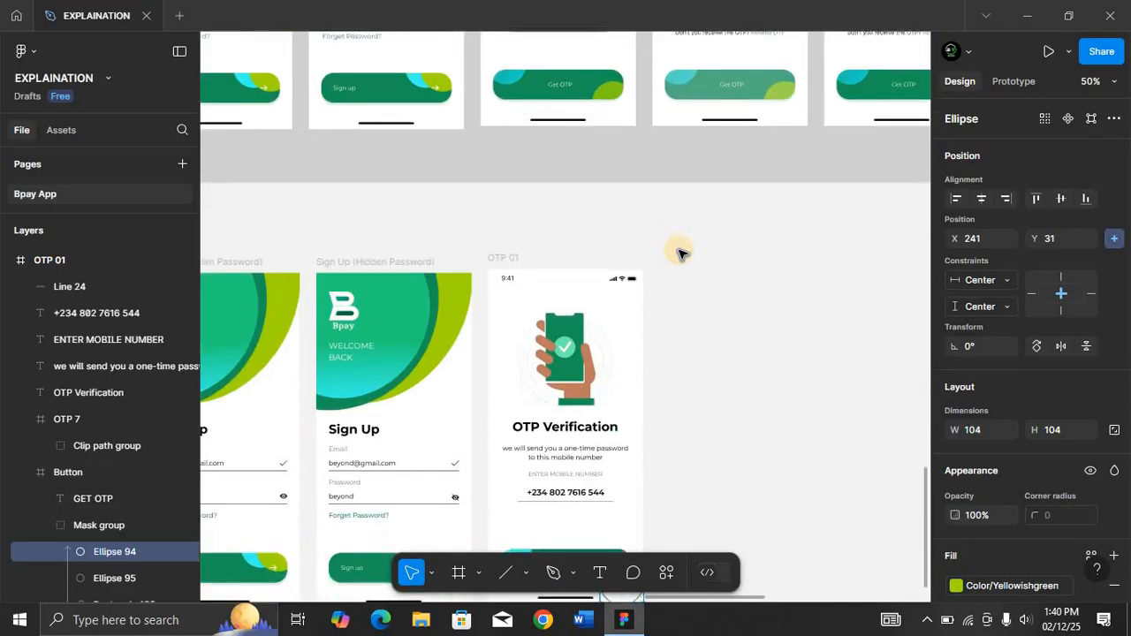
pyautogui.scroll(-1, 679, 253)
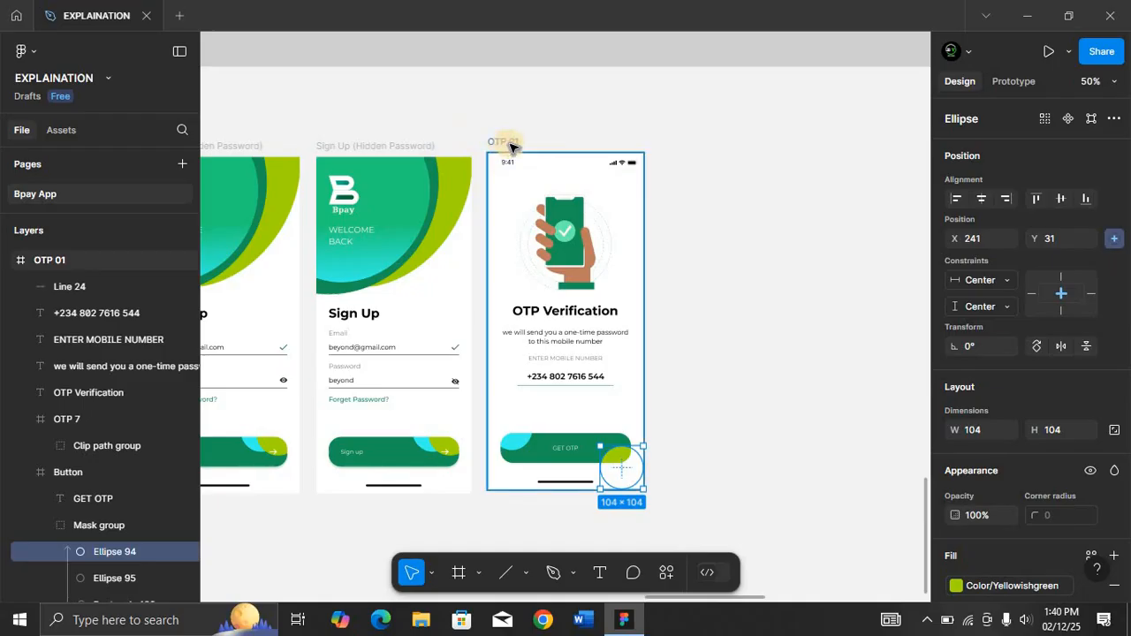
pyautogui.click(510, 147)
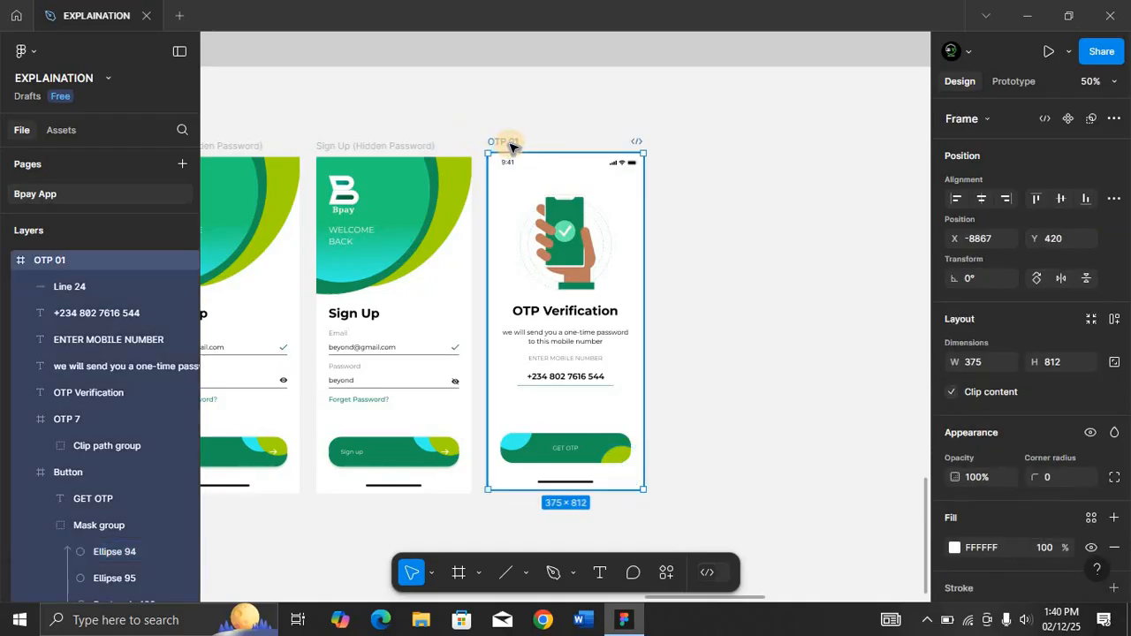
pyautogui.hotkey('ctrl', 'd')
# Replace the OTP 7 subtitle text with "Enter the OTP sent to" followed by the mobile number.
pyautogui.scroll(7, 751, 176)
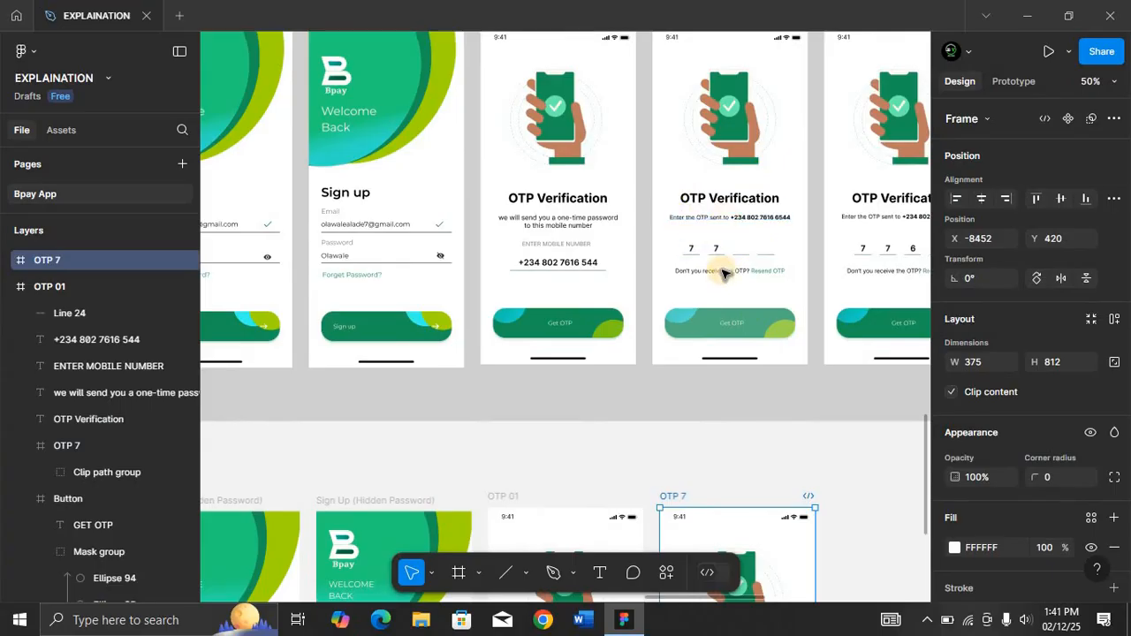
pyautogui.scroll(-5, 733, 246)
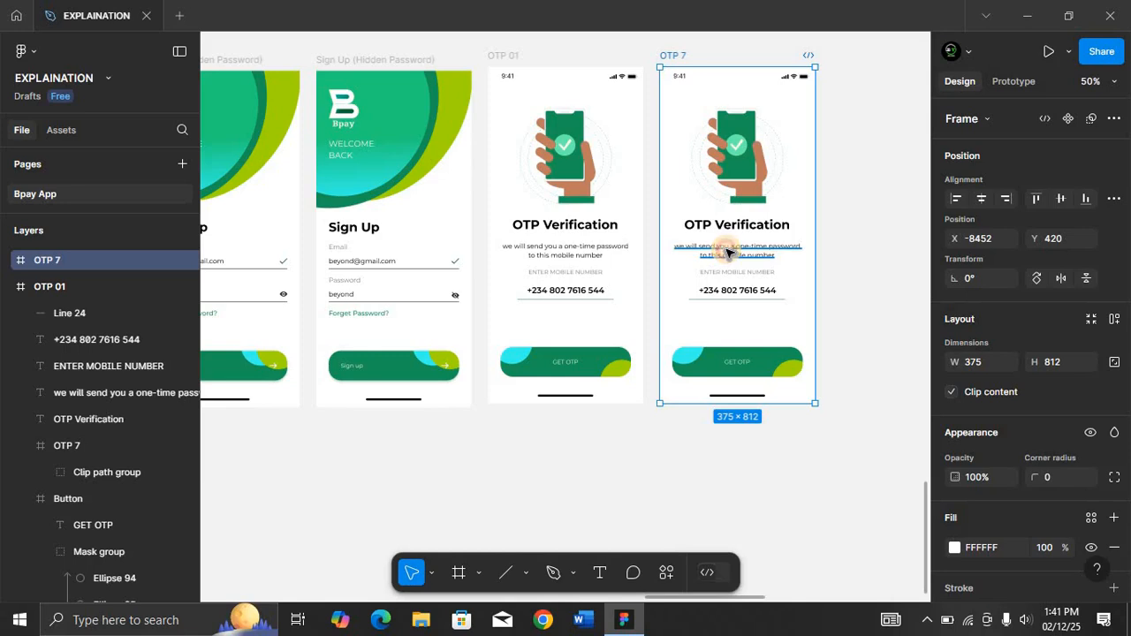
pyautogui.click(726, 253)
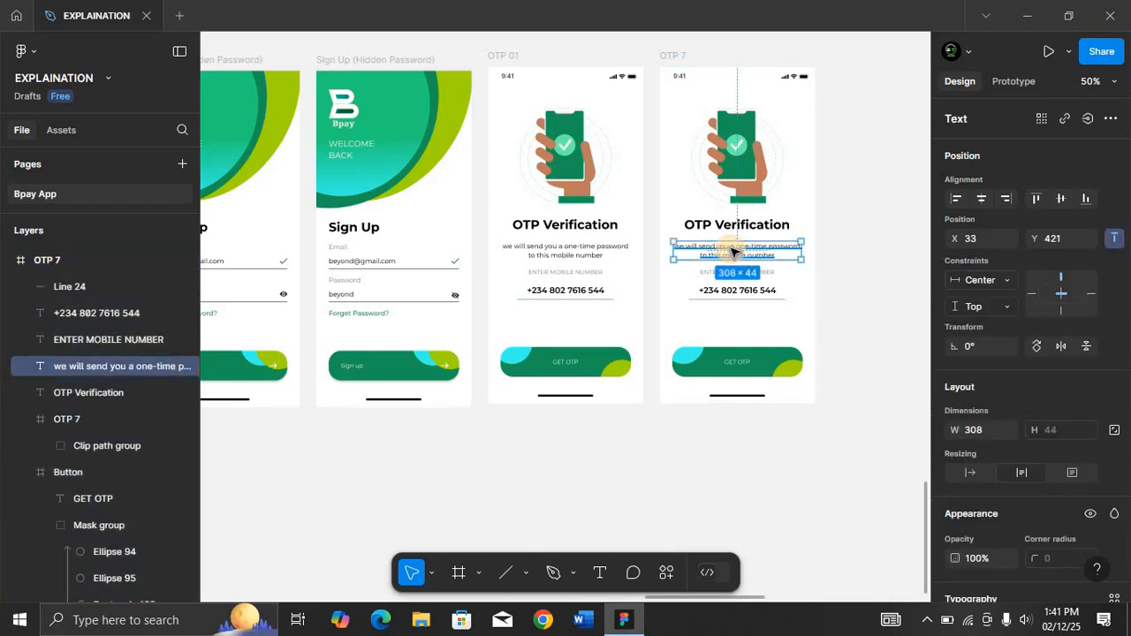
pyautogui.hotkey('shift', '2')
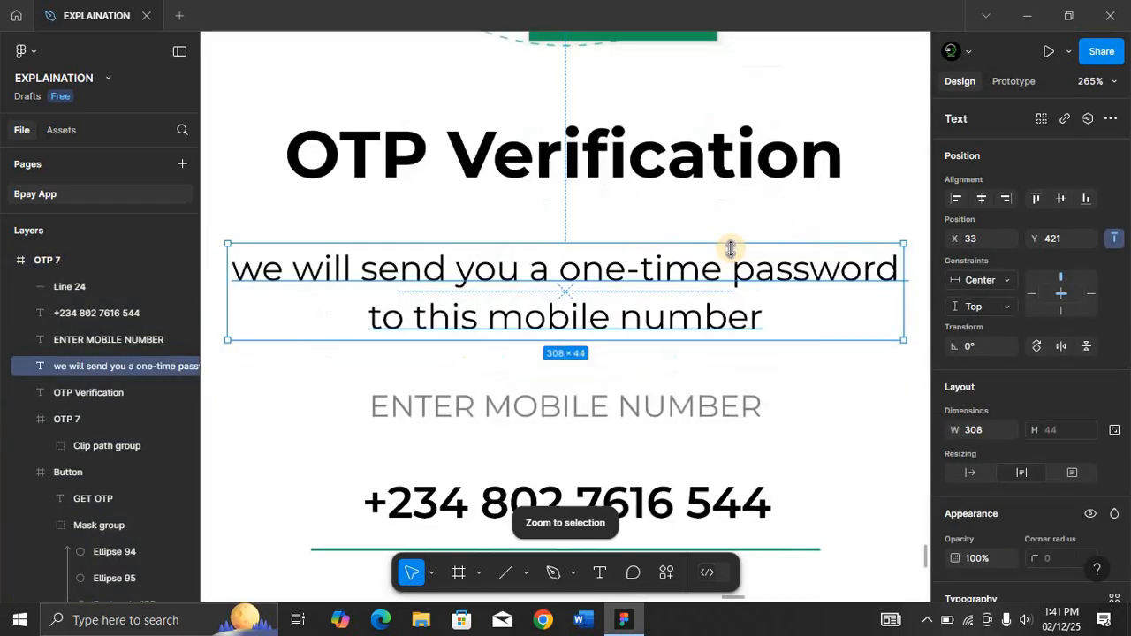
pyautogui.doubleClick(505, 292)
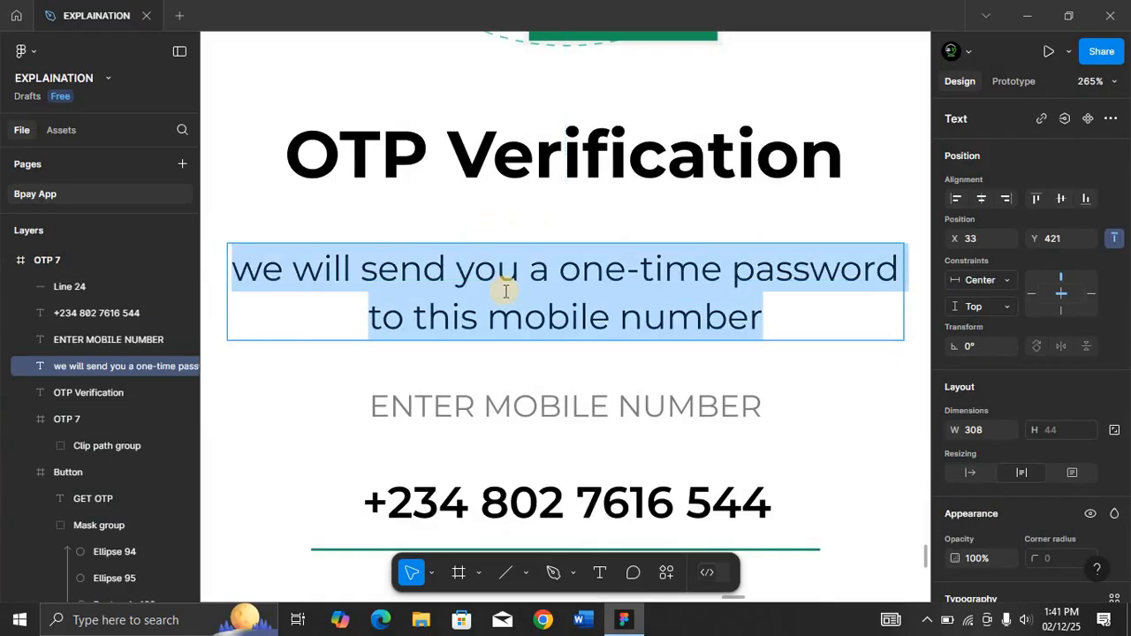
pyautogui.write('E')
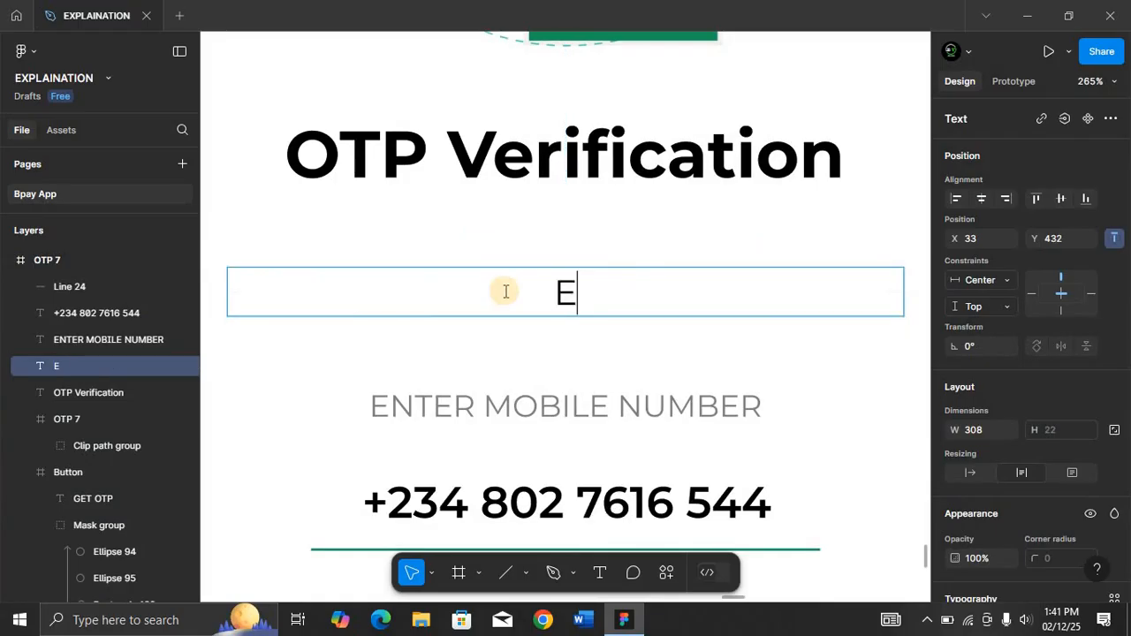
pyautogui.write('nter the ')
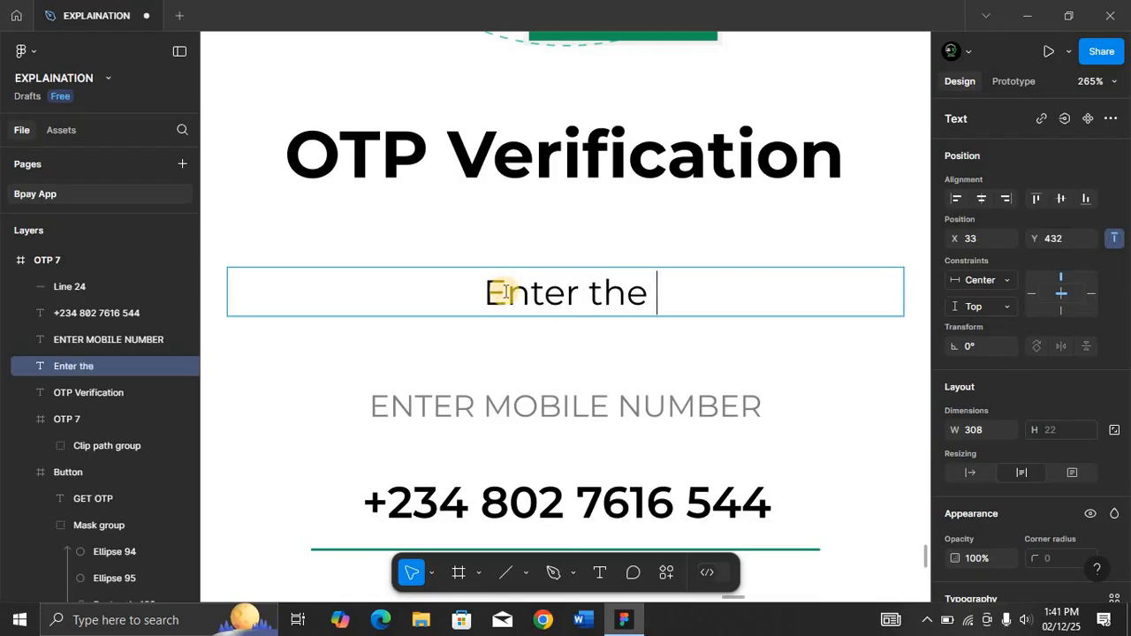
pyautogui.write('OY')
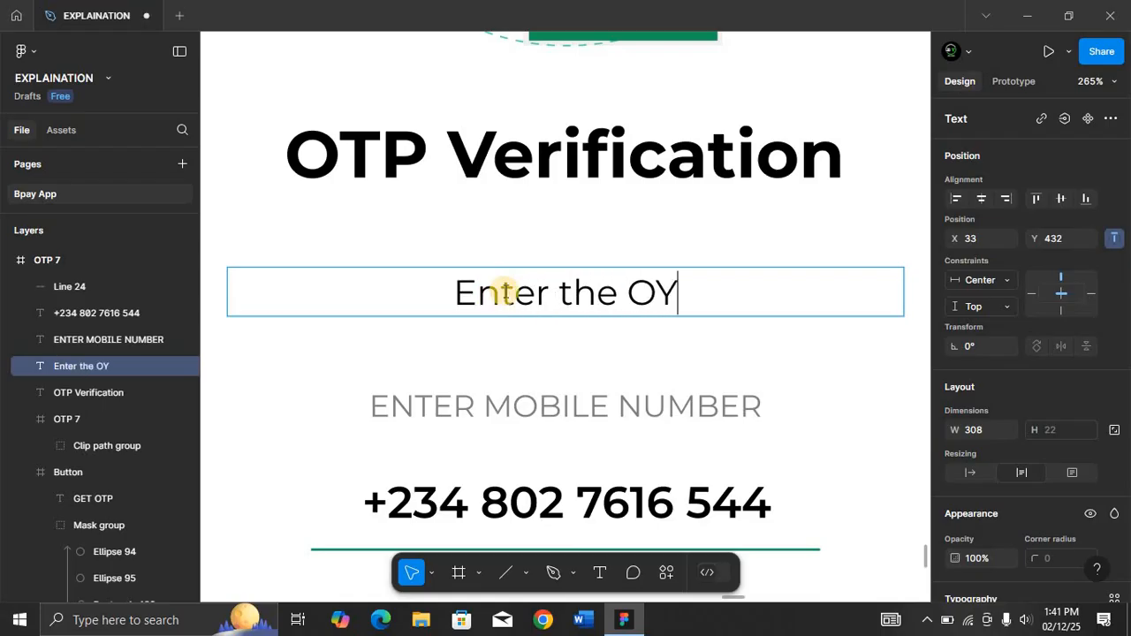
pyautogui.press('BackSpace')
pyautogui.write('TP s')
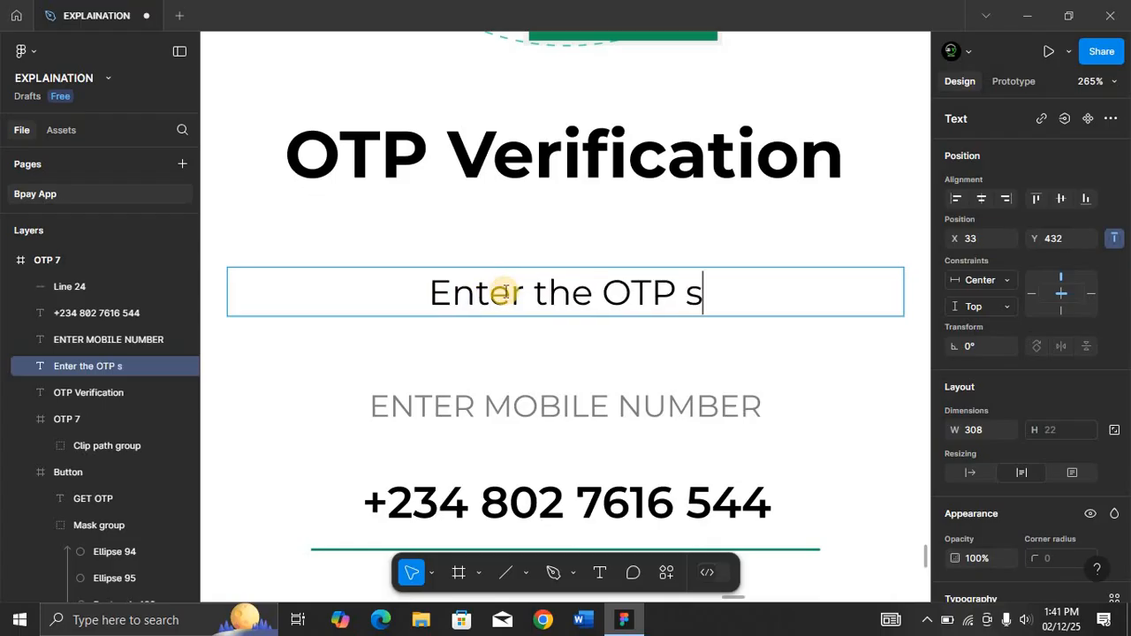
pyautogui.write('ent to')
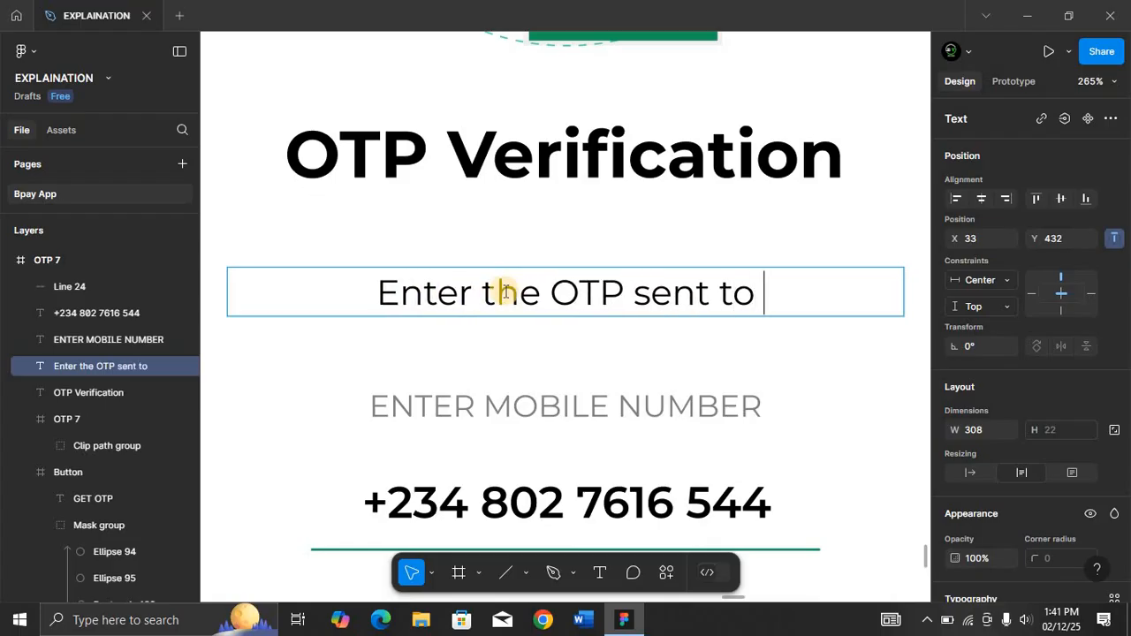
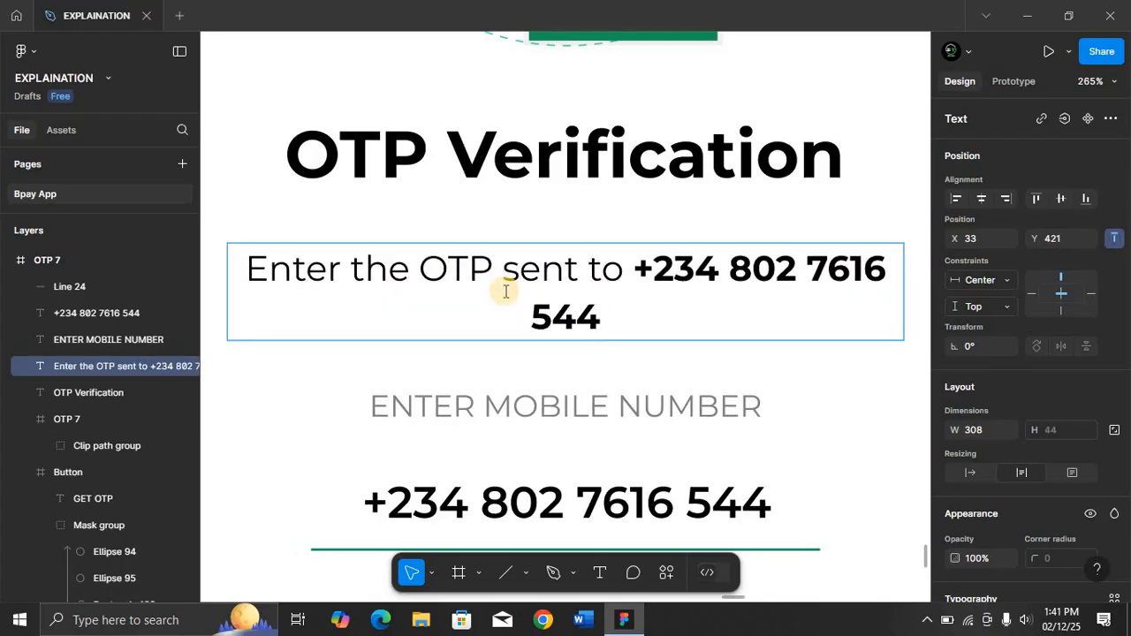
pyautogui.write('-')
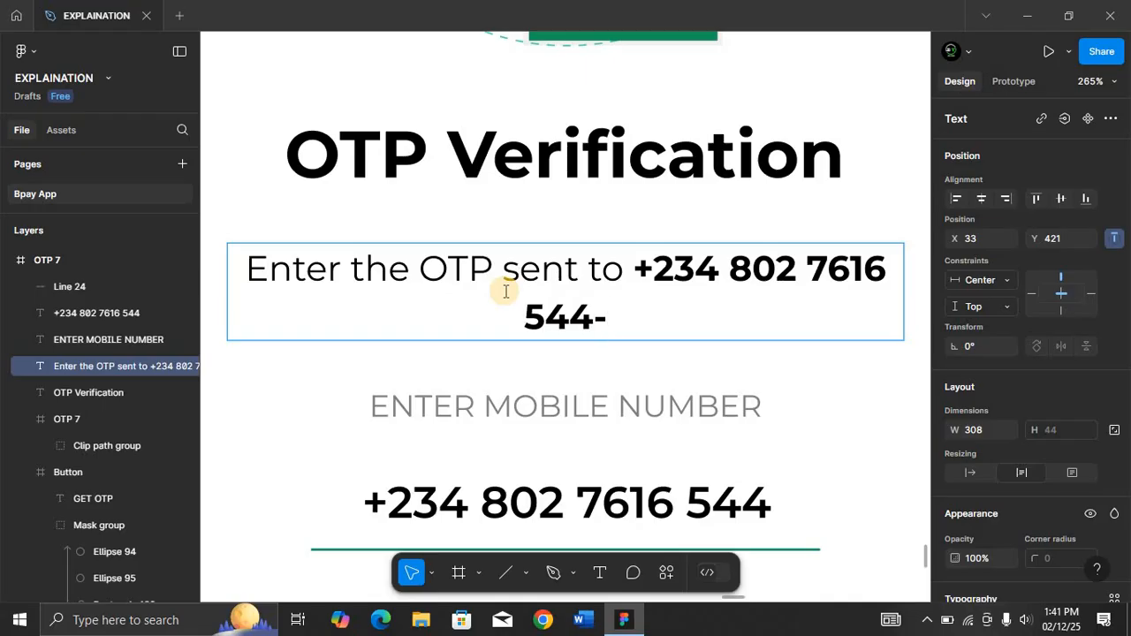
pyautogui.press('BackSpace')
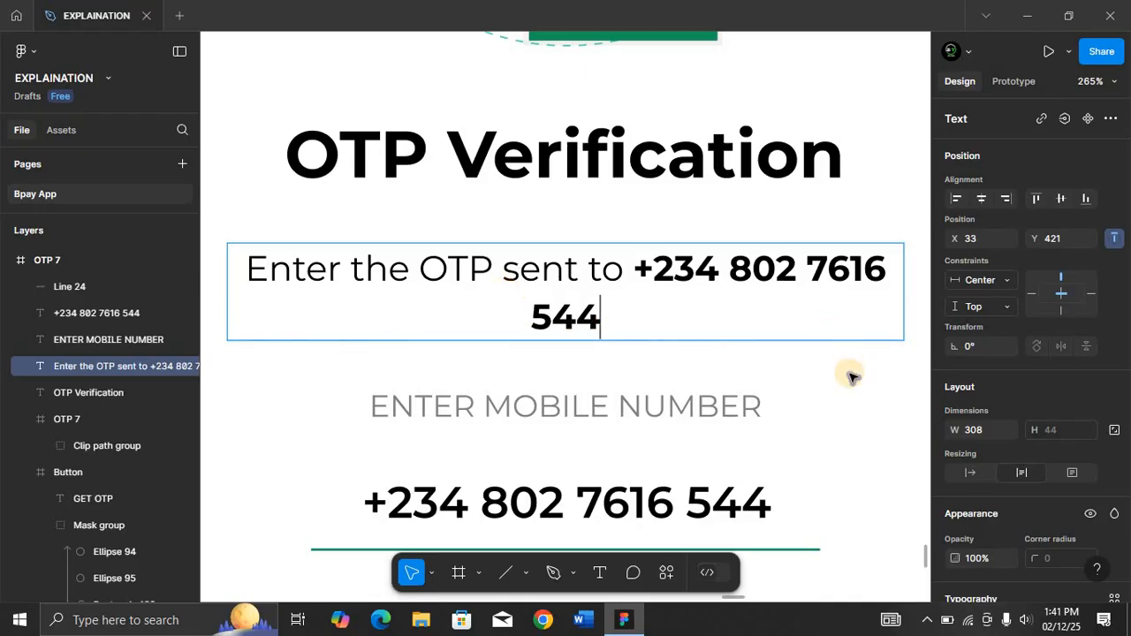
pyautogui.press('Escape')
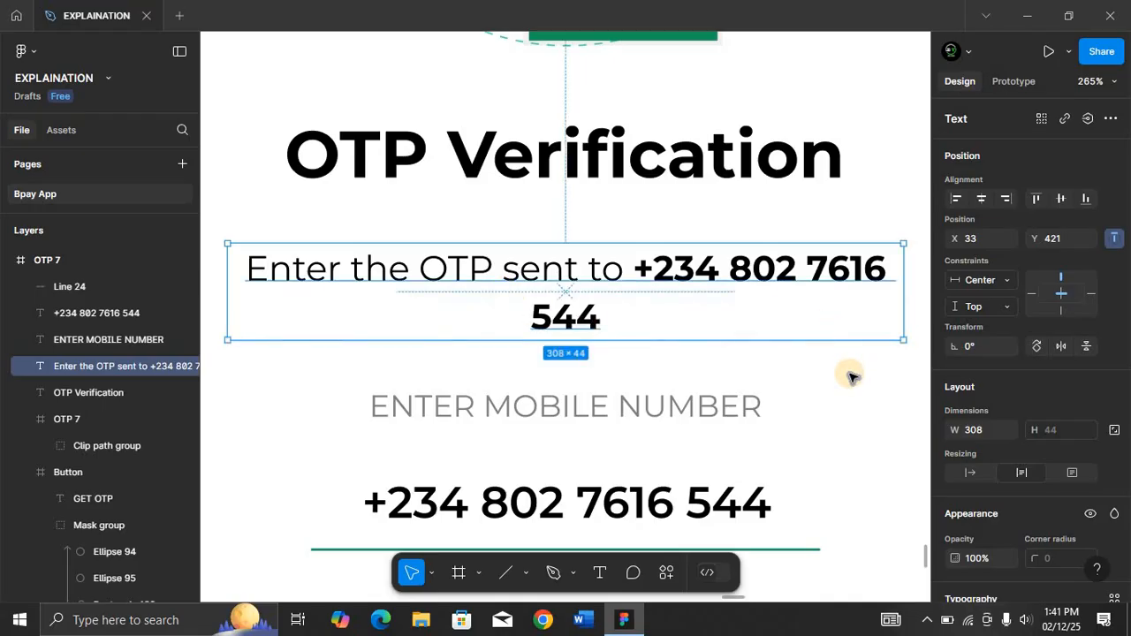
# Widen the subtitle text box to 335 px so it fits one line, and center it horizontally in the frame.
pyautogui.hotkey('shift', '0')
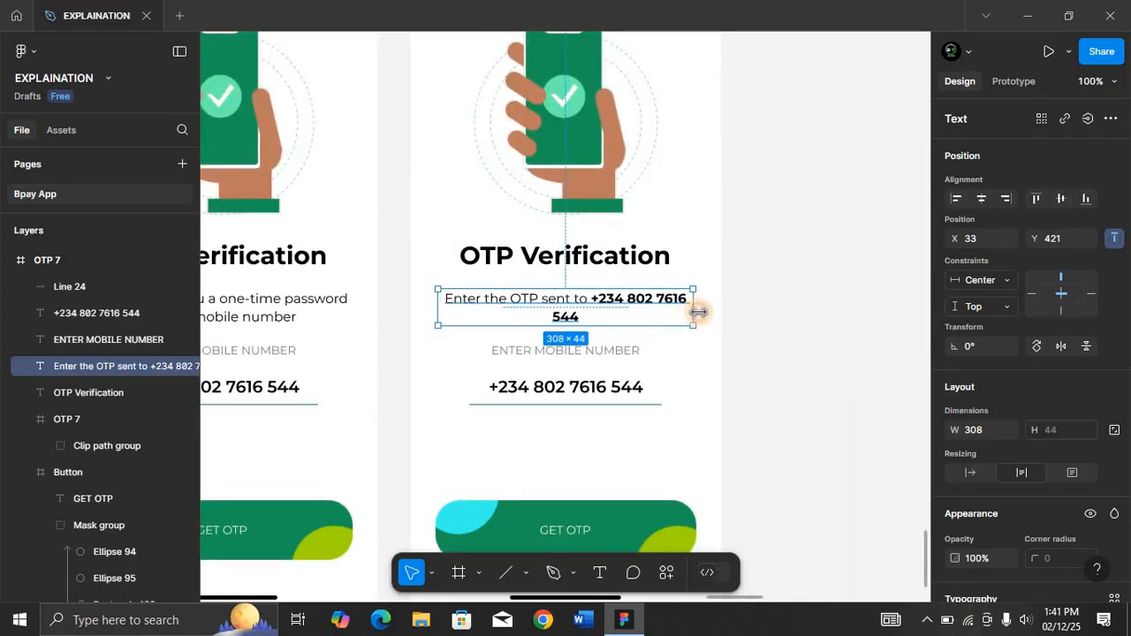
pyautogui.moveTo(695, 313); pyautogui.dragTo(715, 308)
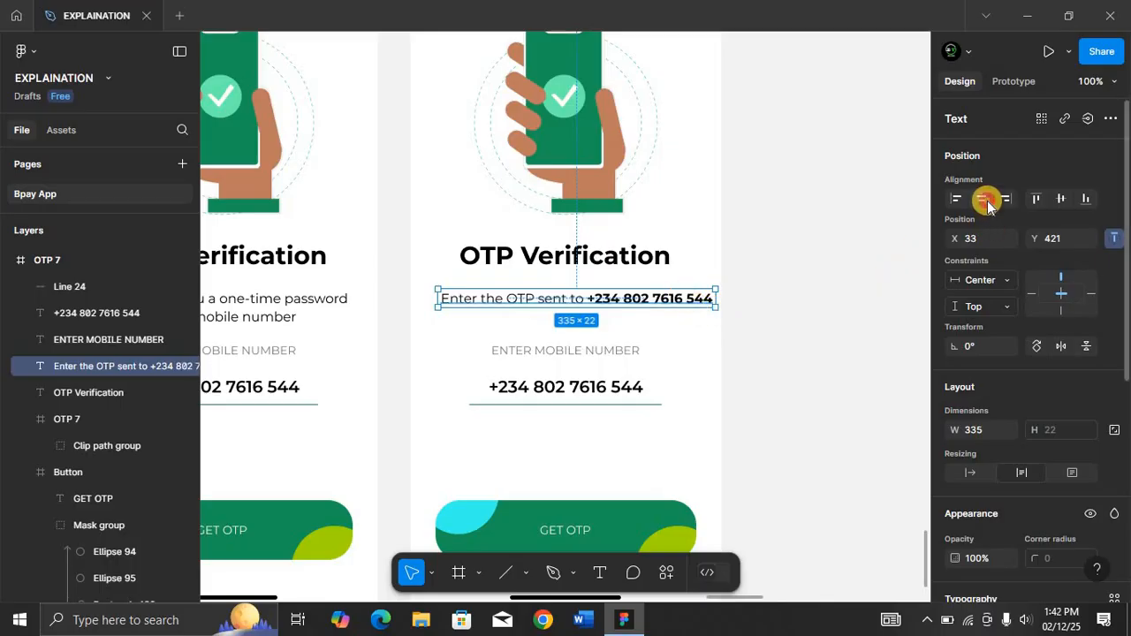
pyautogui.click(981, 199)
pyautogui.press('Escape')
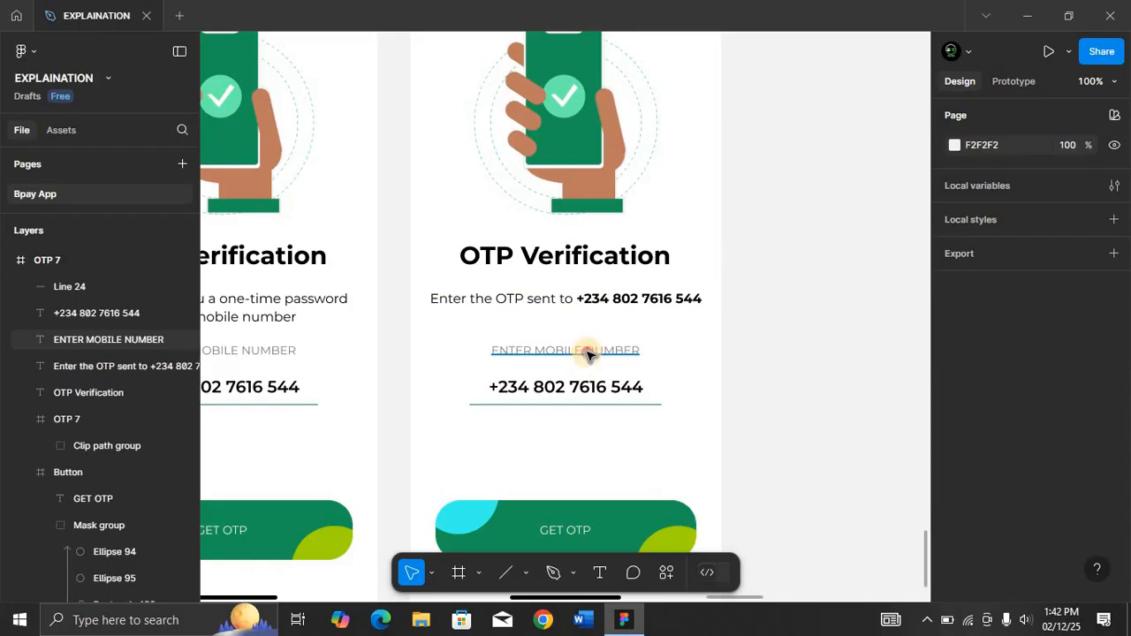
# Delete the ENTER MOBILE NUMBER label from the OTP 7 frame.
pyautogui.click(589, 355)
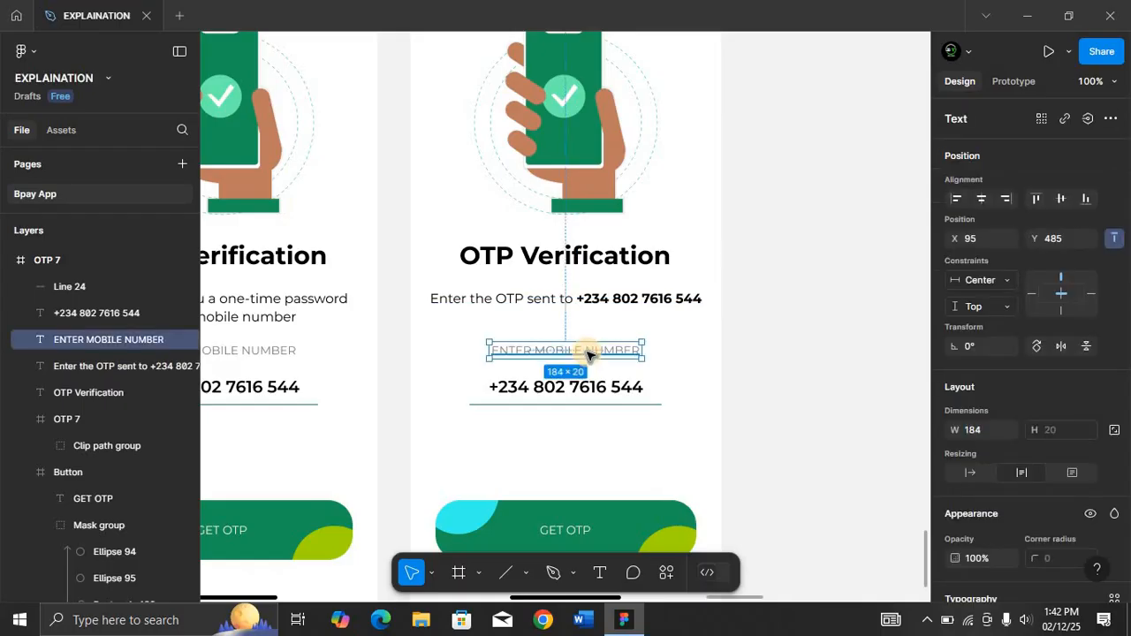
pyautogui.press('Delete')
# Start a new text layer in the empty space below the subtitle in OTP 7.
pyautogui.scroll(10, 589, 349)
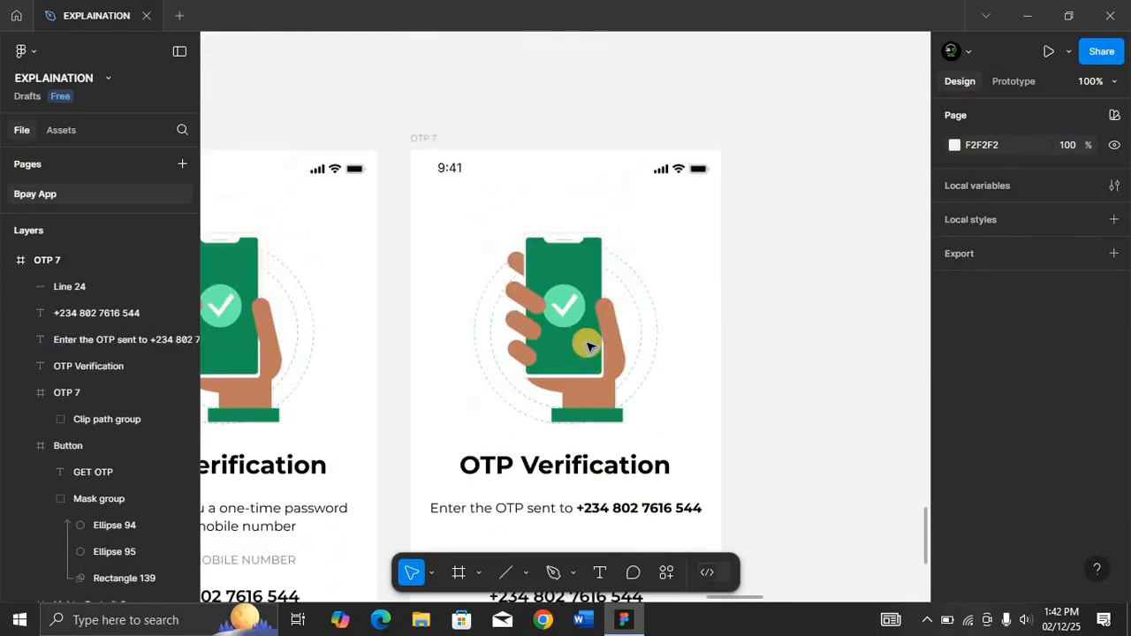
pyautogui.scroll(5, 589, 345)
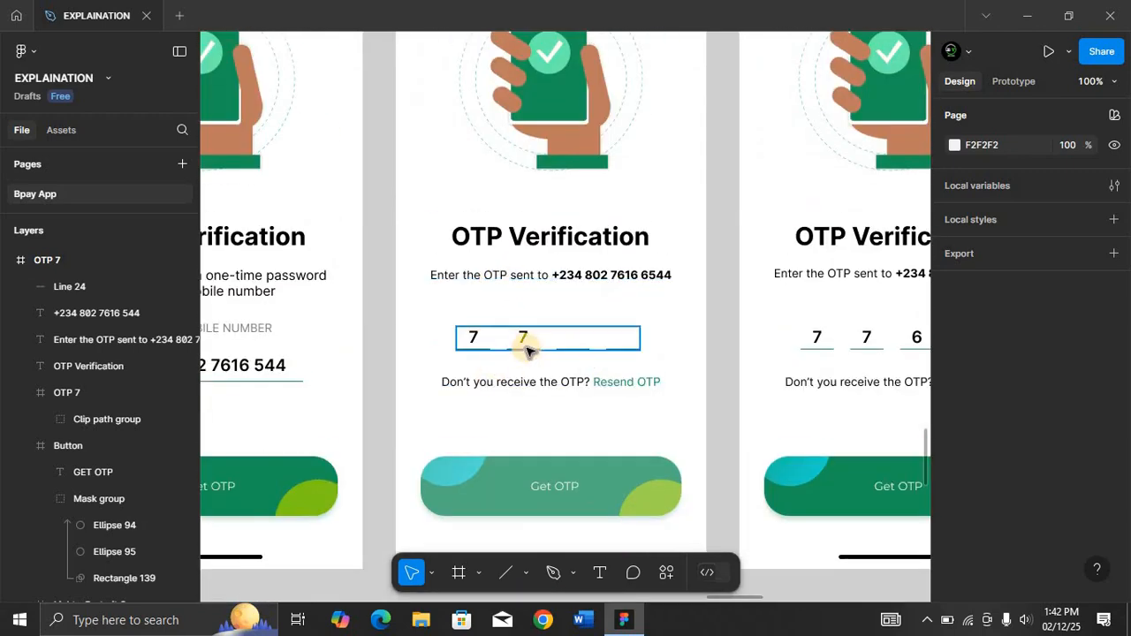
pyautogui.scroll(-10, 526, 350)
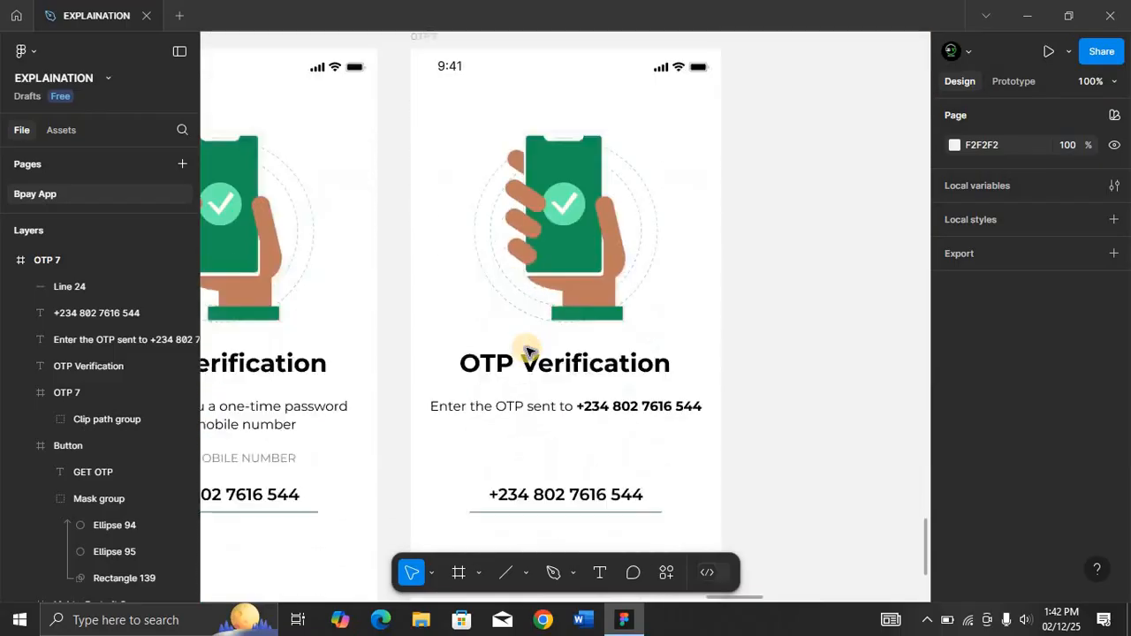
pyautogui.scroll(-1, 526, 351)
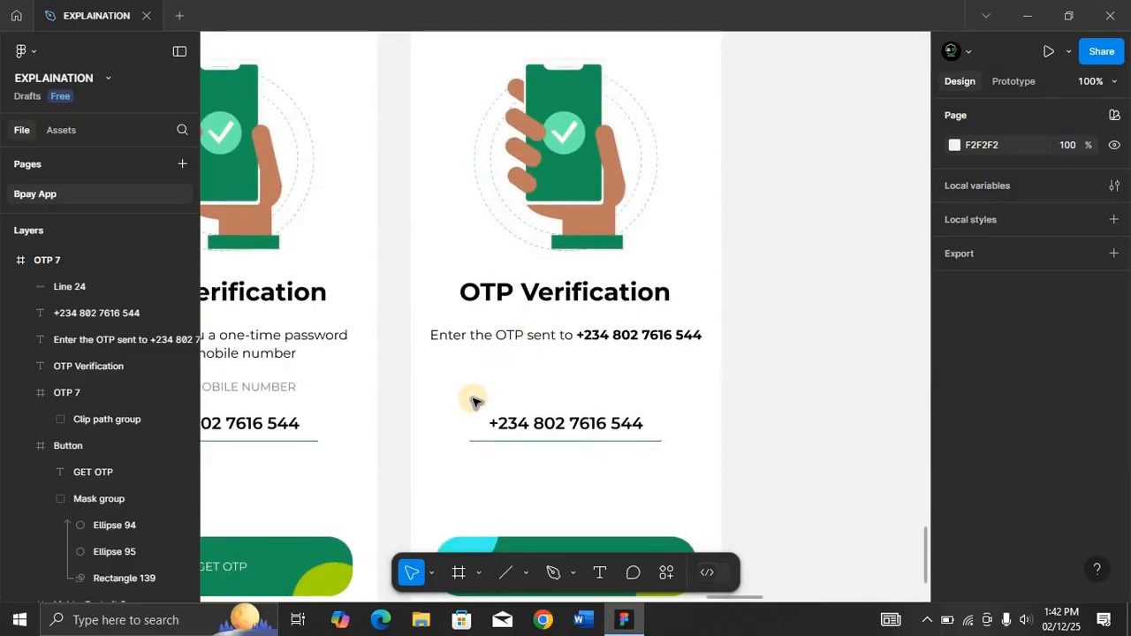
pyautogui.press('t')
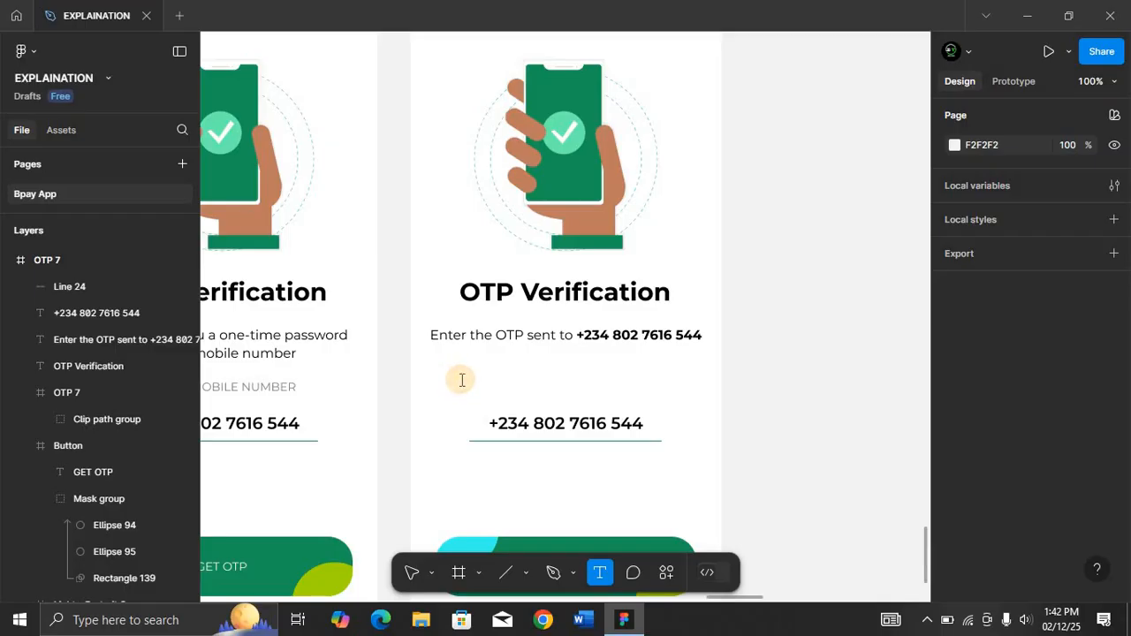
pyautogui.click(461, 380)
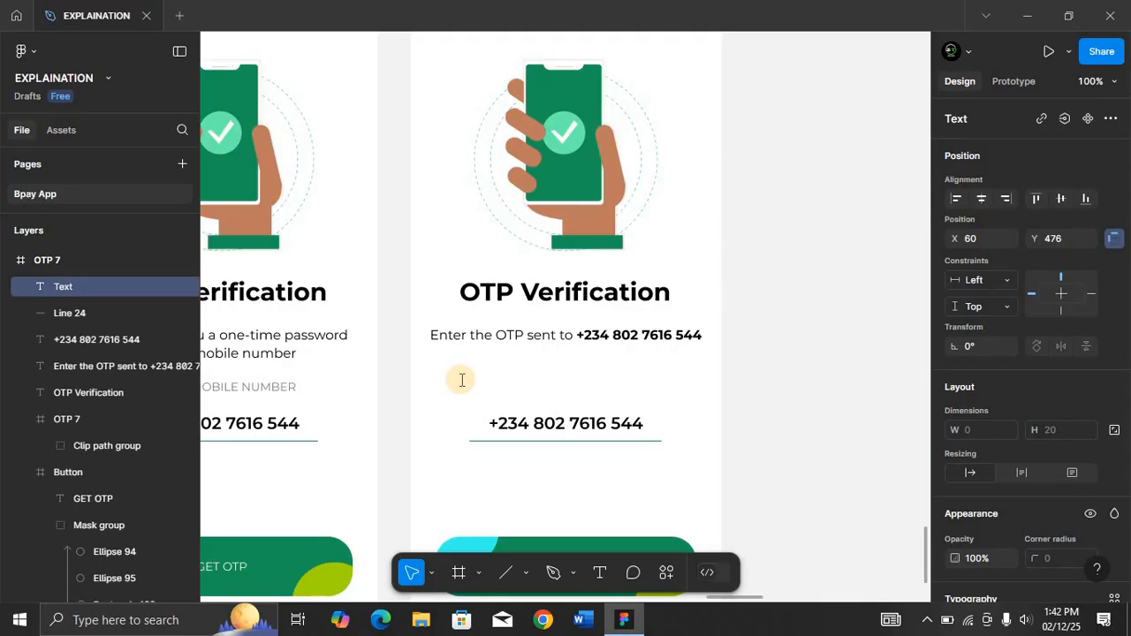
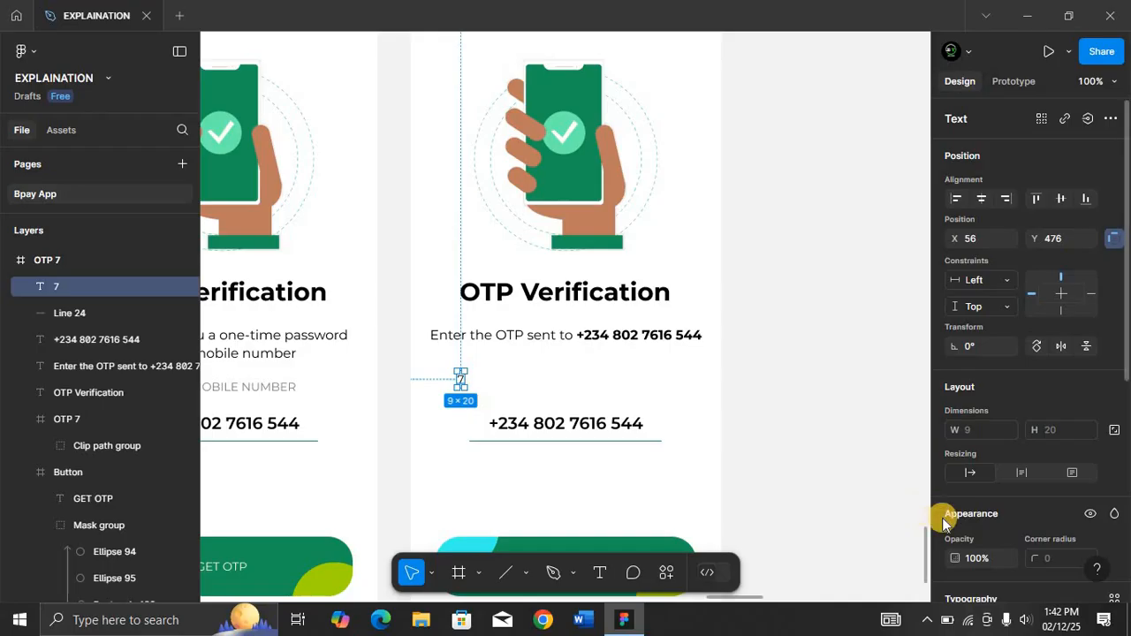
# Set the 7 digit's font size to 20 and its weight to SemiBold.
pyautogui.hotkey('shift', '2')
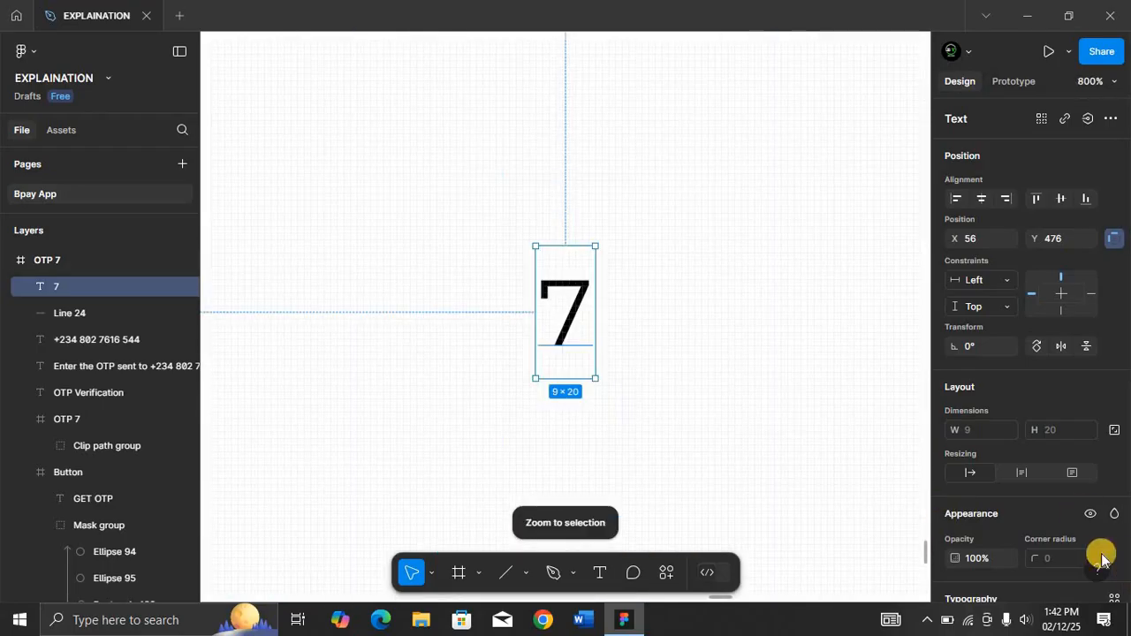
pyautogui.scroll(-5, 1035, 537)
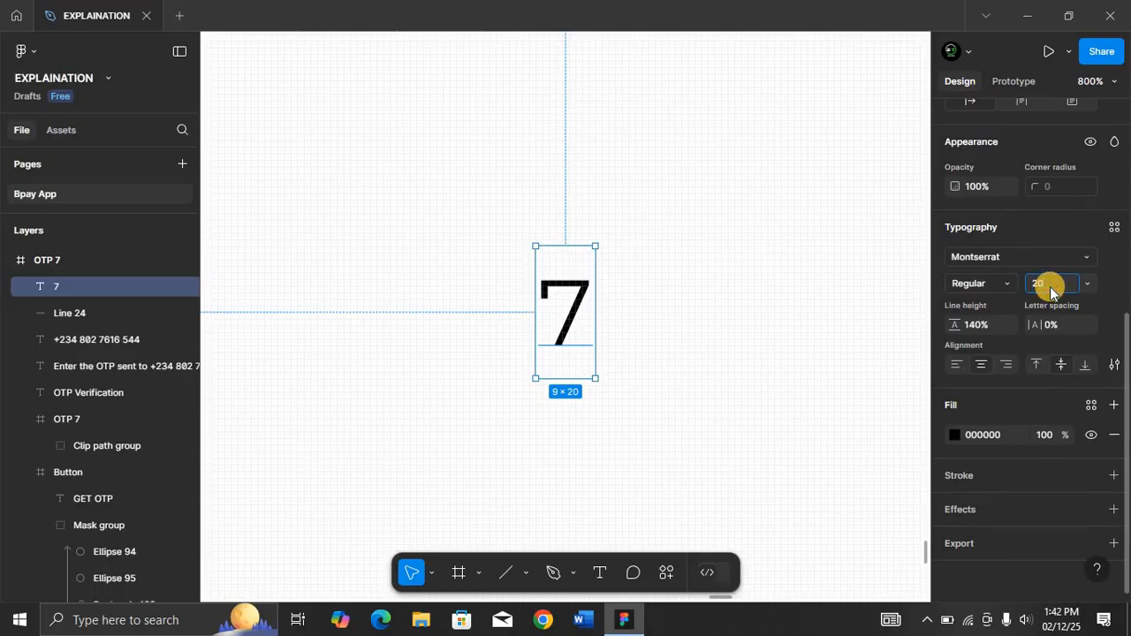
pyautogui.press('Return')
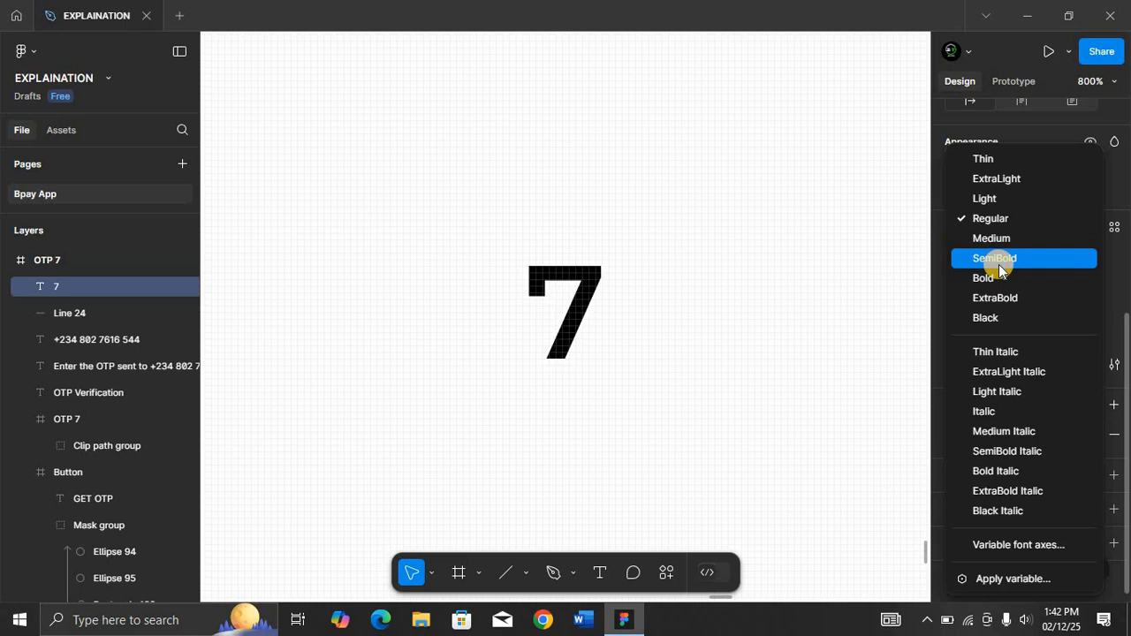
pyautogui.click(997, 259)
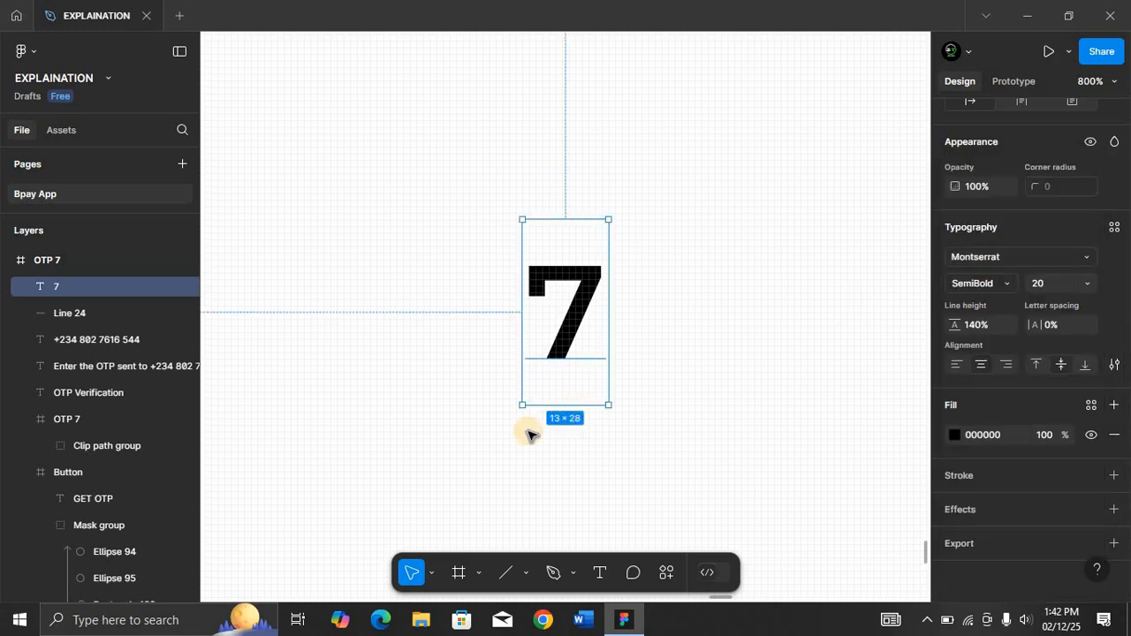
# Draw a horizontal line under the 7 digit and set its width to 40.
pyautogui.press('-')
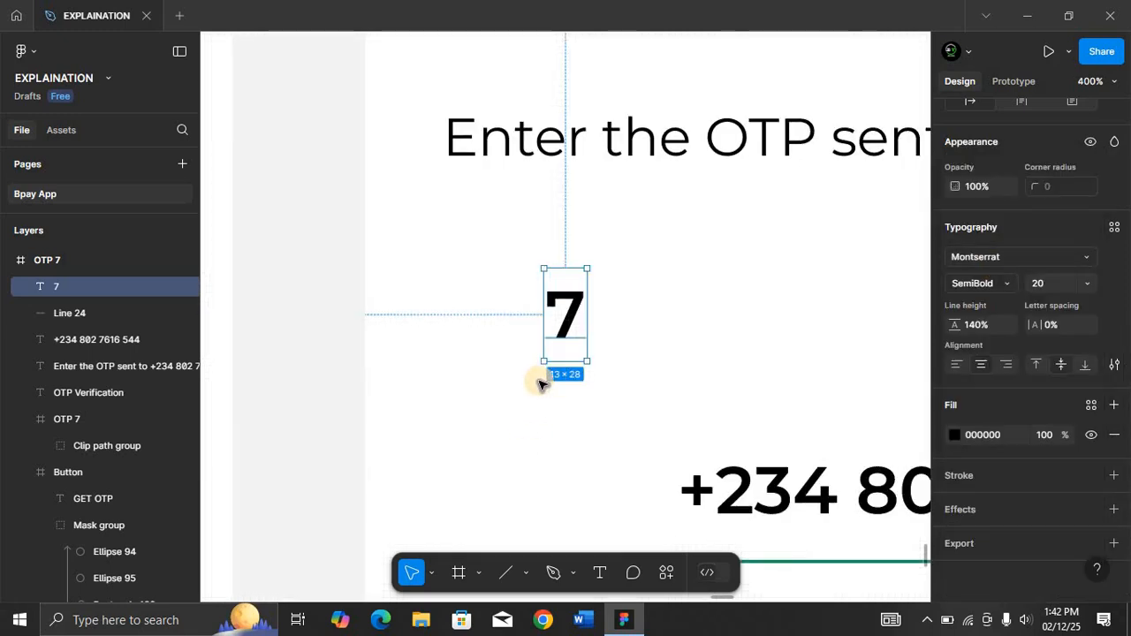
pyautogui.press('l')
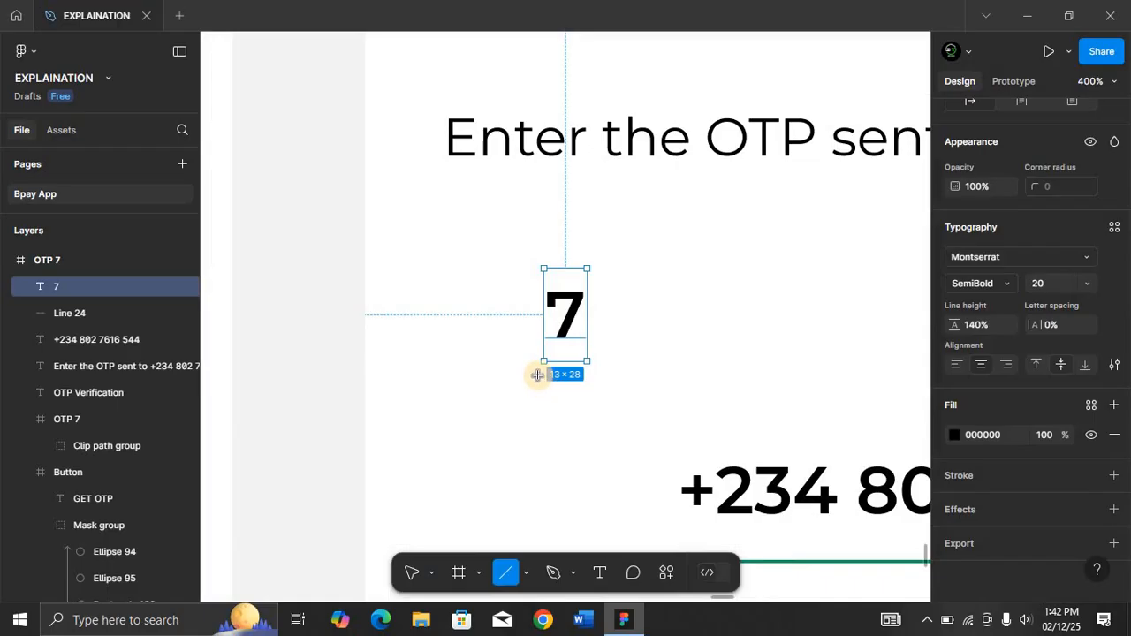
pyautogui.moveTo(537, 374); pyautogui.dragTo(589, 372)
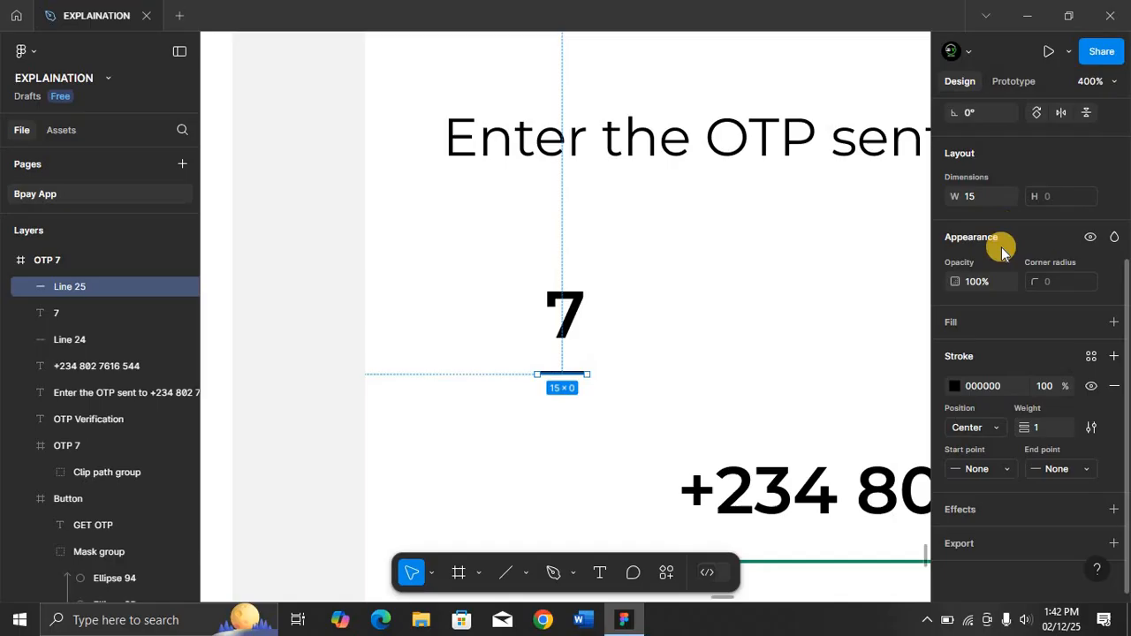
pyautogui.click(980, 199)
pyautogui.write('40')
pyautogui.press('Return')
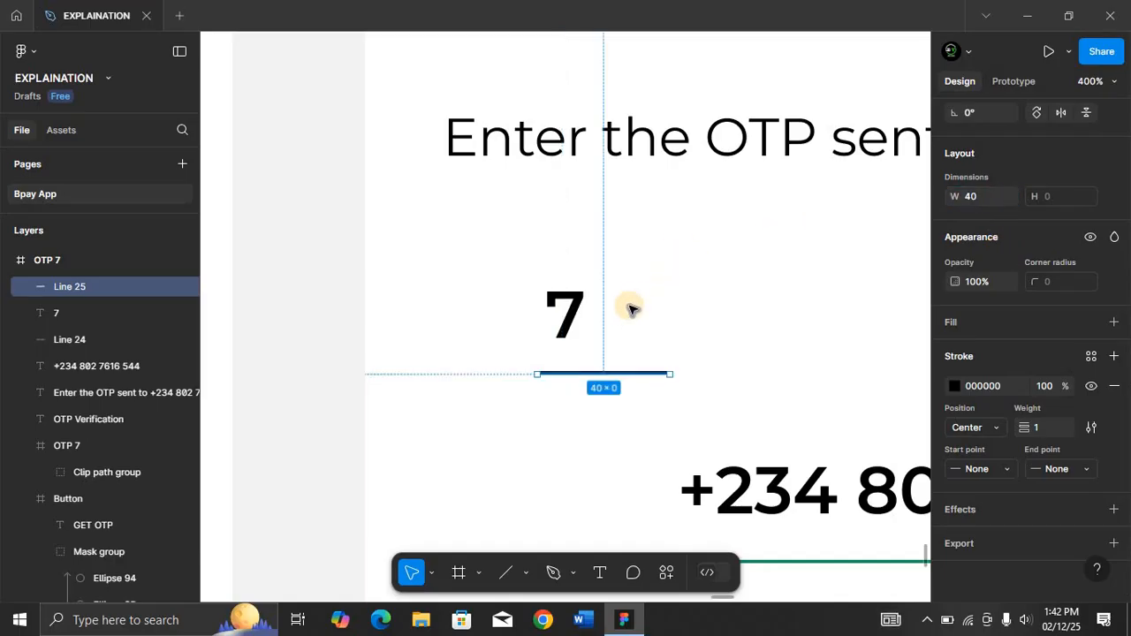
# Move the 7 digit so it sits centered above the 40-wide underline.
pyautogui.click(570, 324)
pyautogui.moveTo(570, 325); pyautogui.dragTo(601, 323)
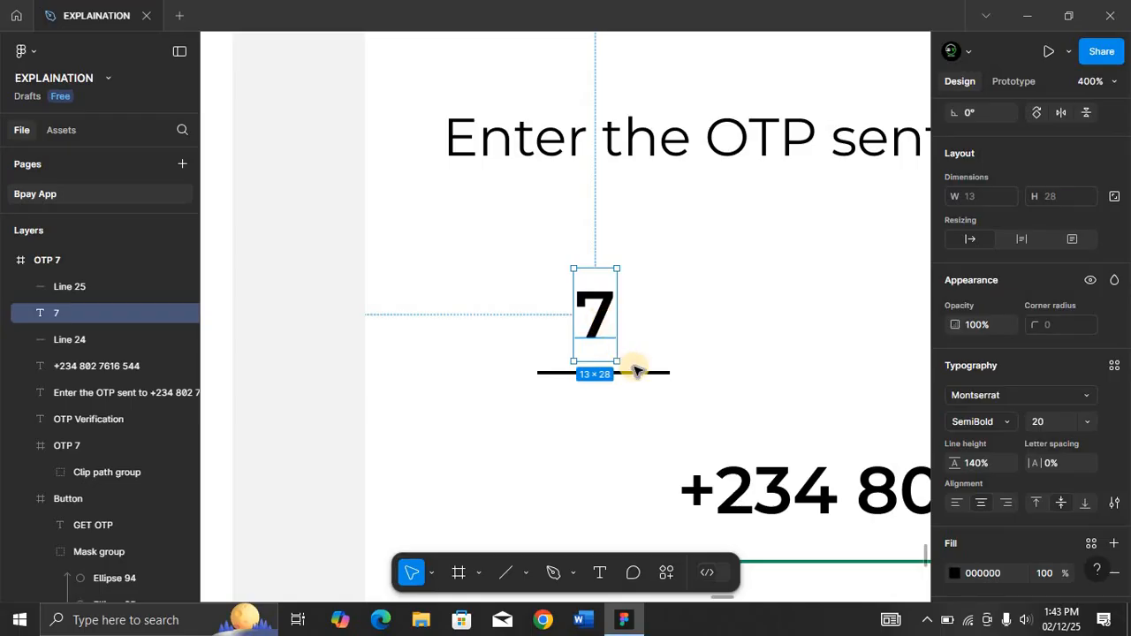
pyautogui.press('alt')
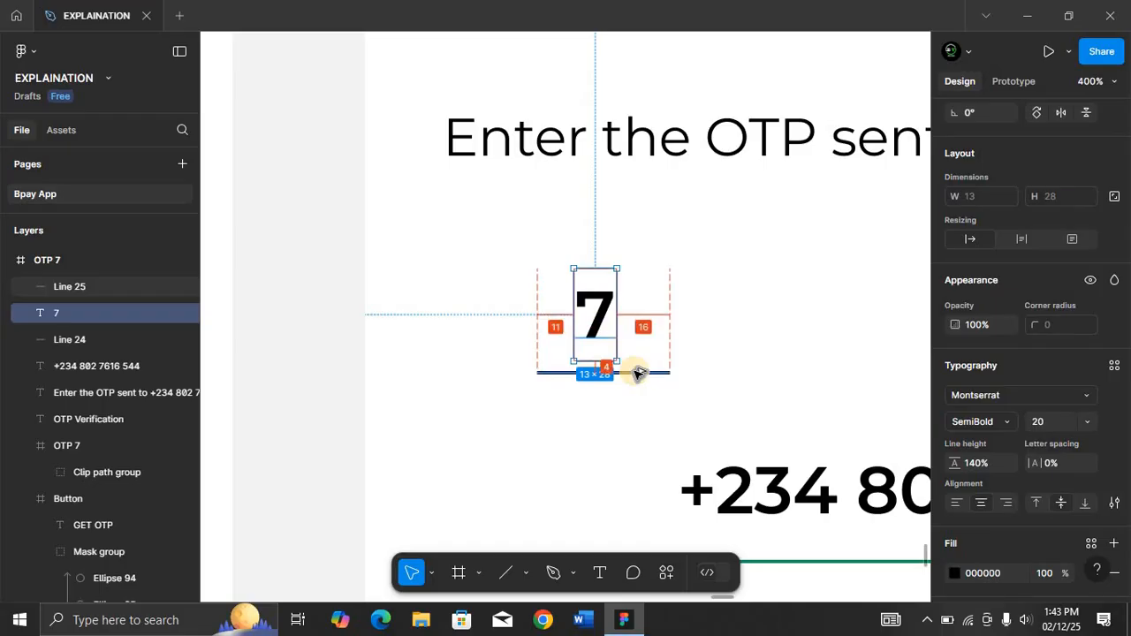
pyautogui.press('Down')
pyautogui.press('Down')
pyautogui.press('Down')
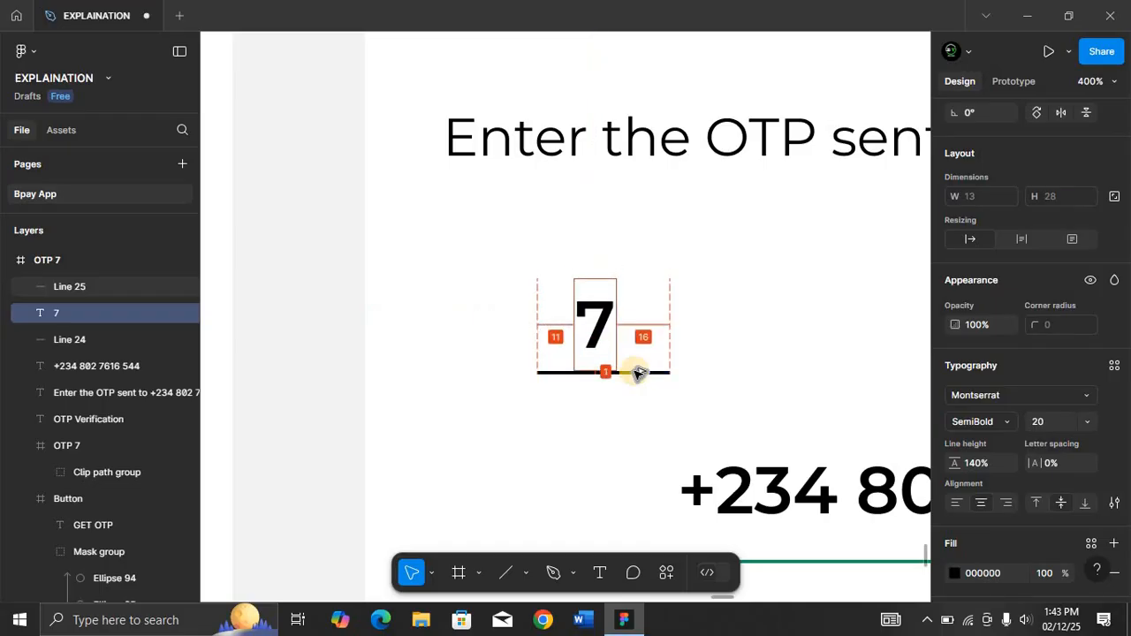
pyautogui.press('Up')
pyautogui.press('Up')
pyautogui.press('Up')
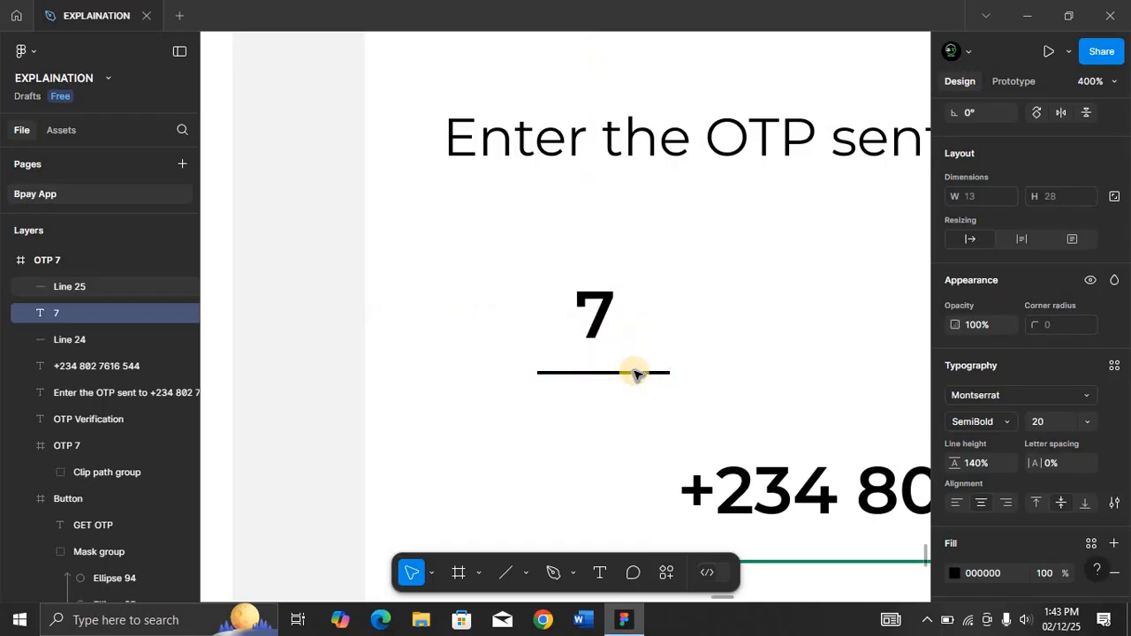
# Group the 7 digit together with its underline.
pyautogui.hotkey('ctrl', '-')
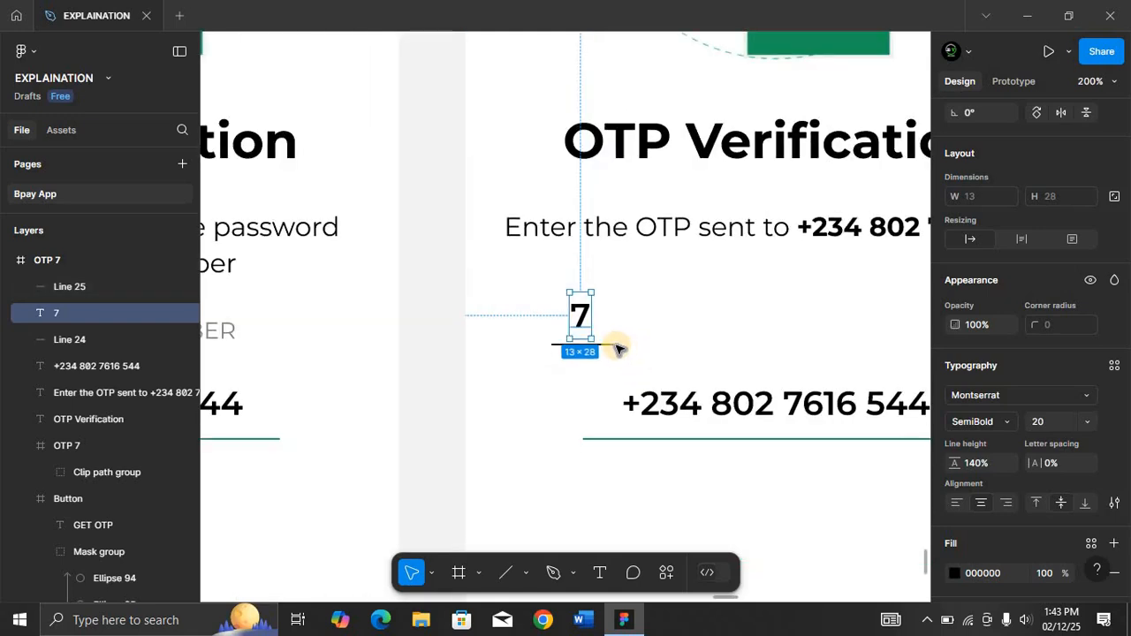
pyautogui.click(613, 344)
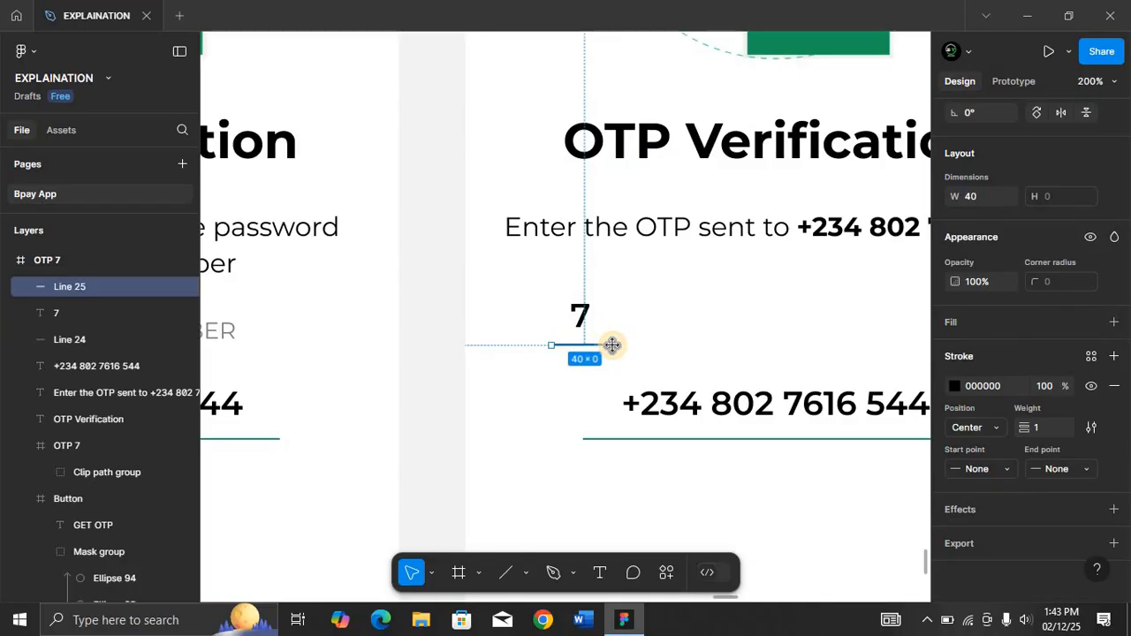
pyautogui.keyDown('shift'); pyautogui.click(584, 316); pyautogui.keyUp('shift')
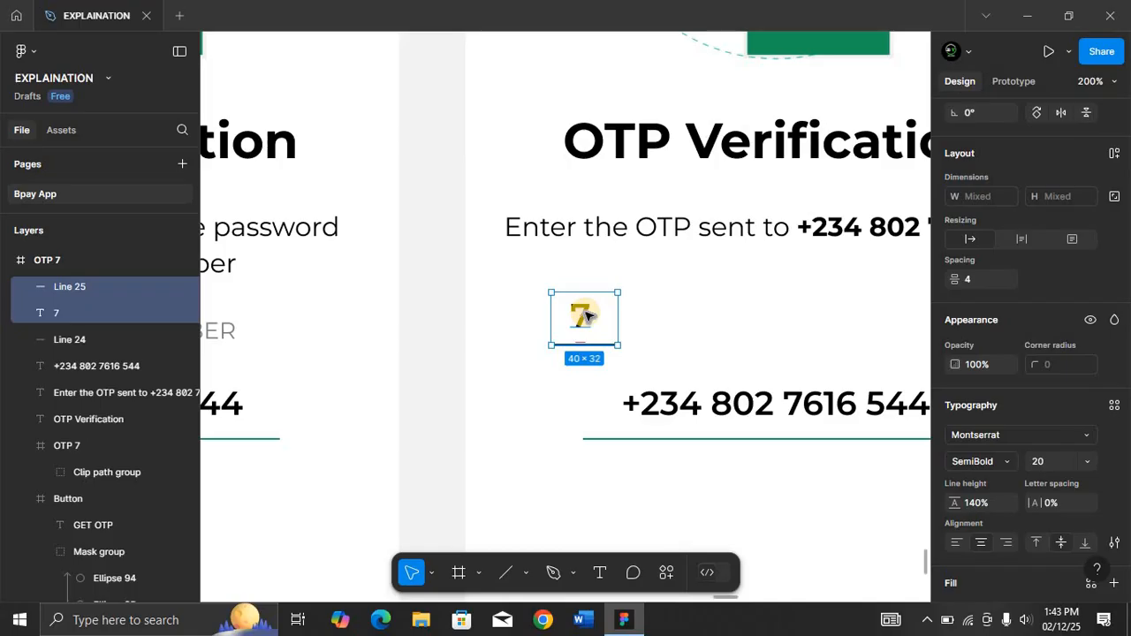
pyautogui.hotkey('ctrl', 'g')
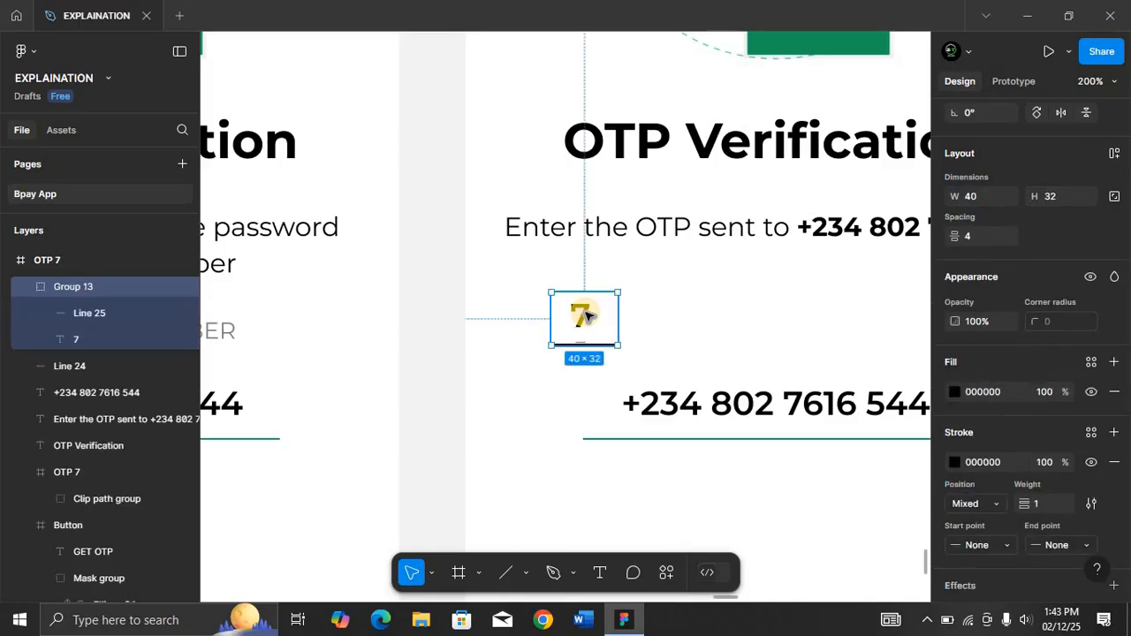
# Rename the new group as 7.
pyautogui.click(100, 278)
pyautogui.doubleClick(100, 279)
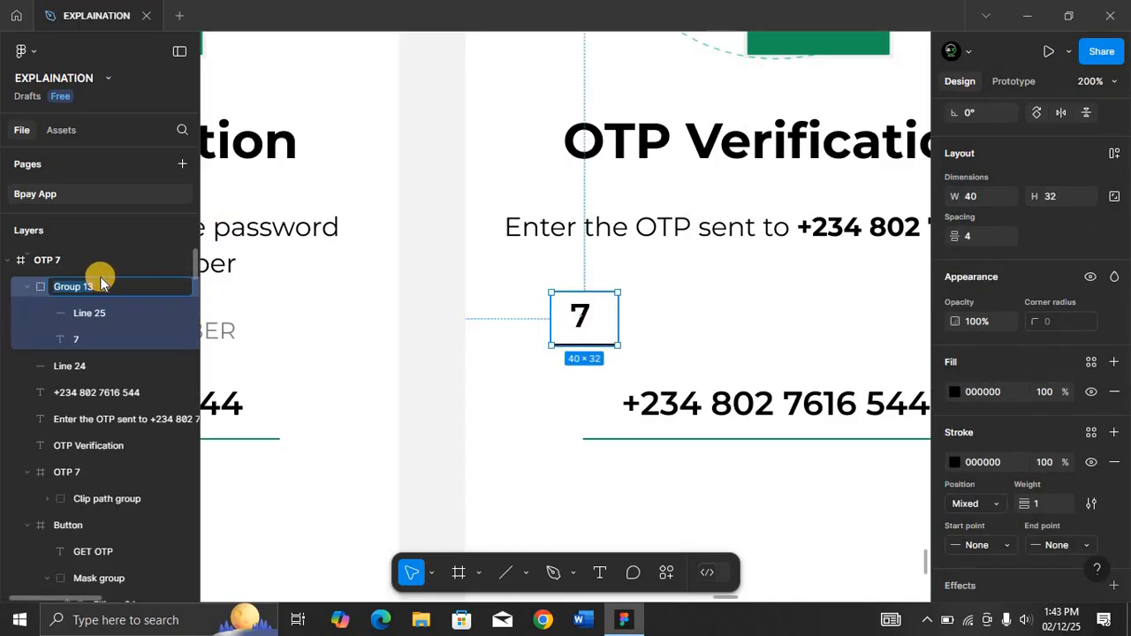
pyautogui.write('7')
pyautogui.press('Return')
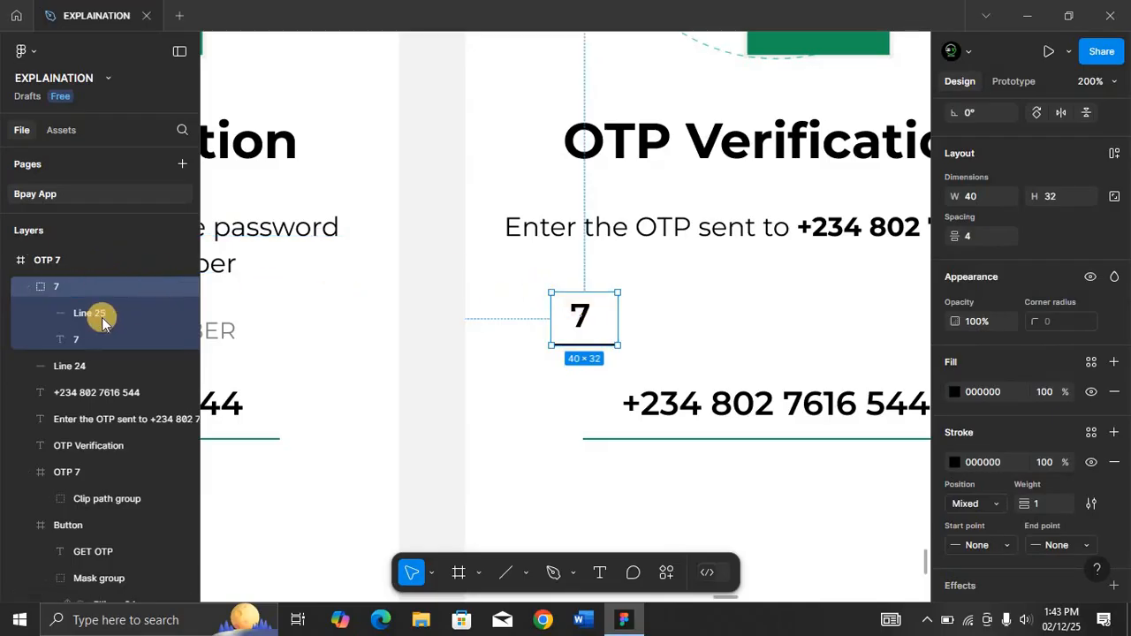
# Center the 7 text horizontally inside its group.
pyautogui.click(87, 336)
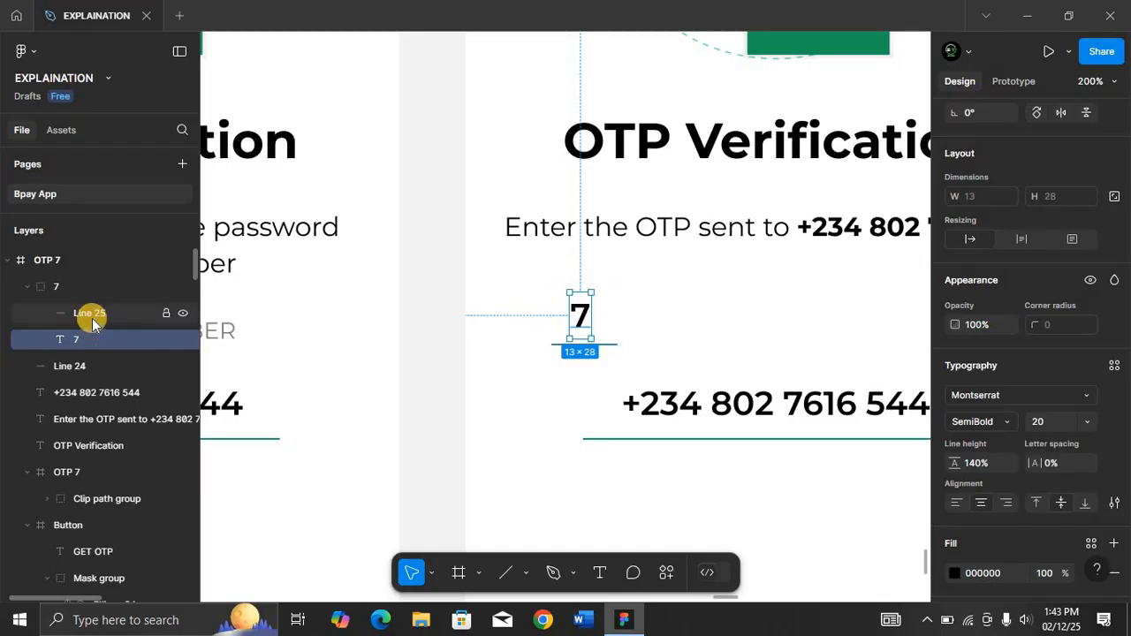
pyautogui.keyDown('shift'); pyautogui.click(96, 320); pyautogui.keyUp('shift')
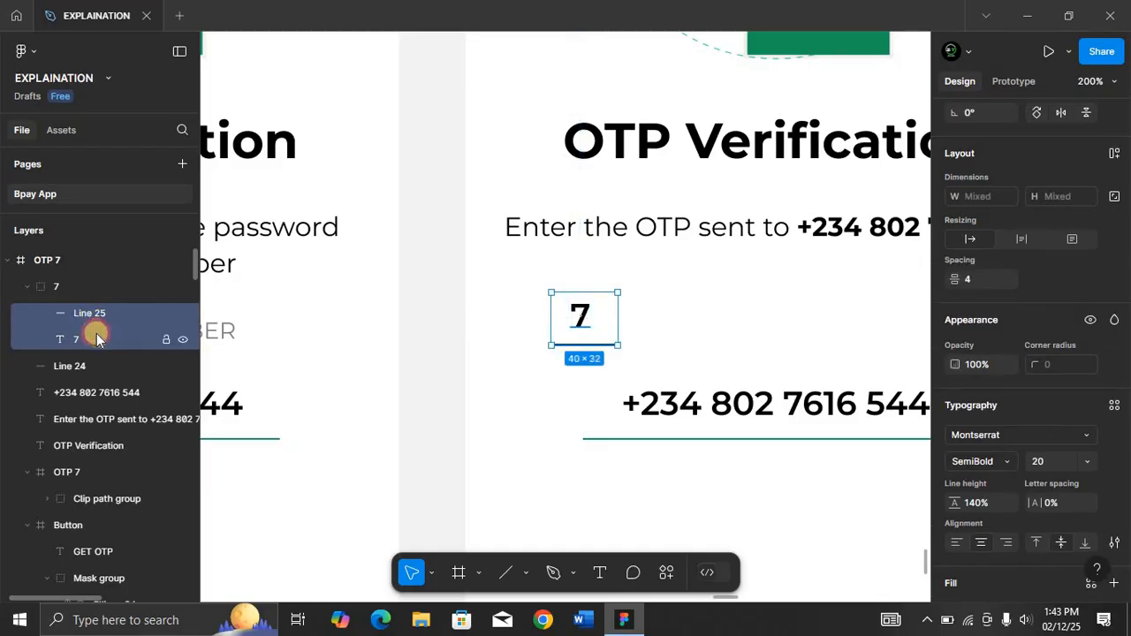
pyautogui.click(96, 334)
pyautogui.scroll(3, 981, 230)
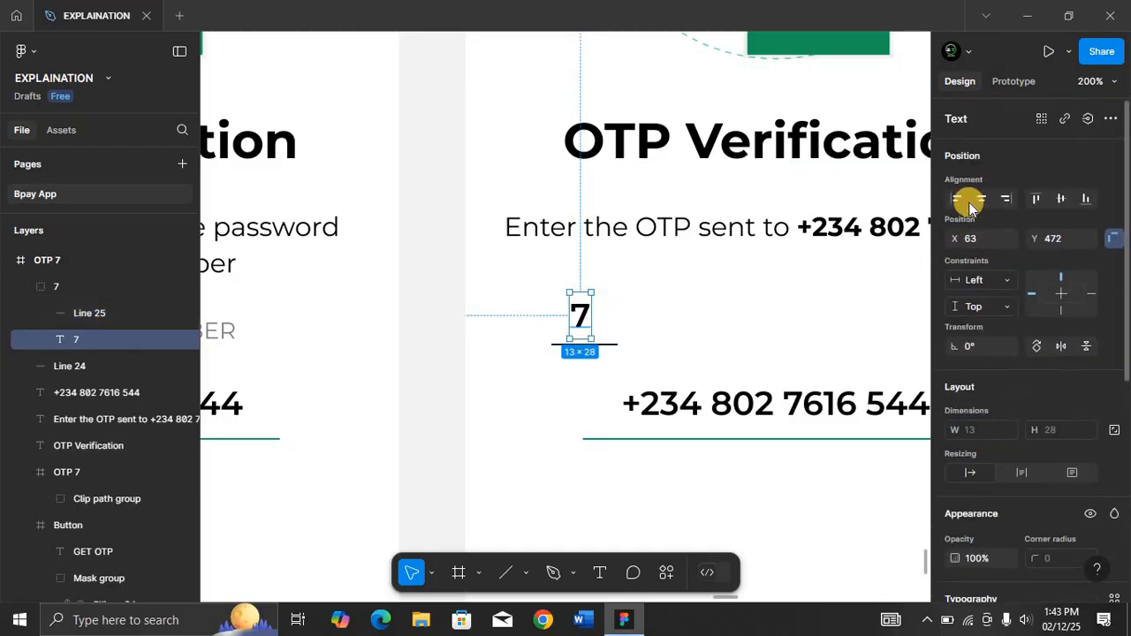
pyautogui.click(982, 198)
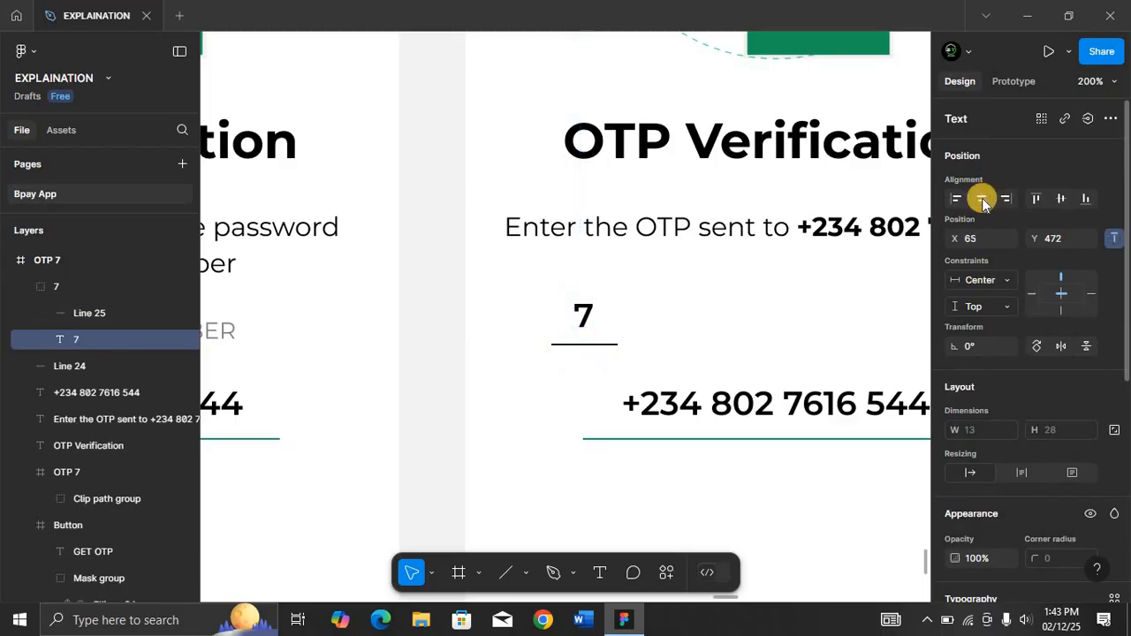
# Duplicate the digit group to its right, leaving a gap of about 20 px.
pyautogui.click(65, 290)
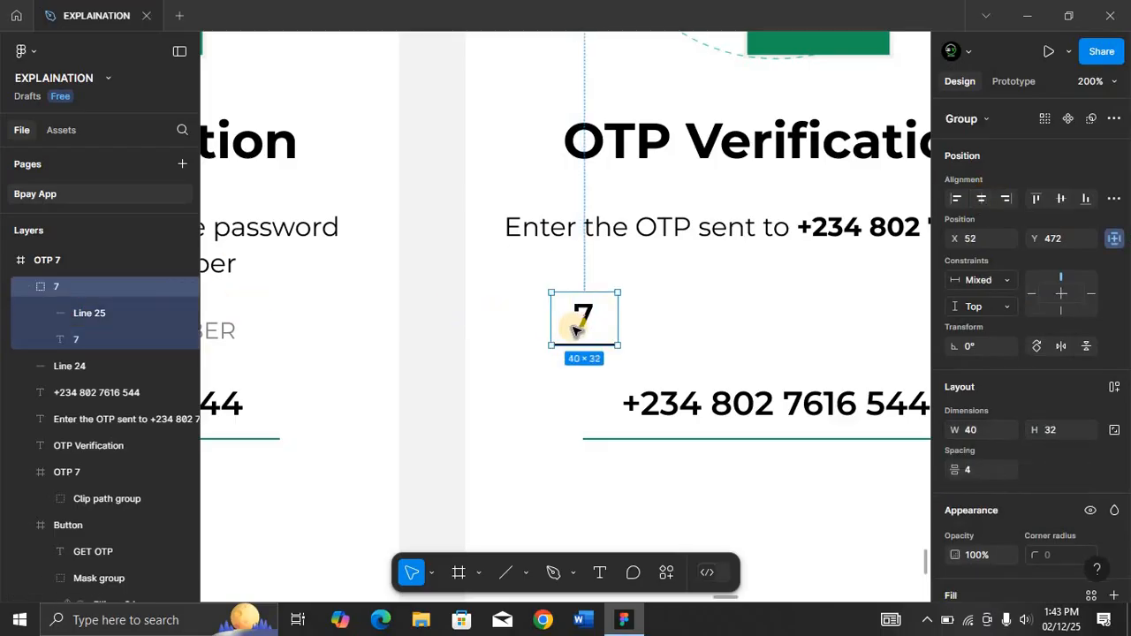
pyautogui.moveTo(576, 329); pyautogui.dragTo(702, 328)
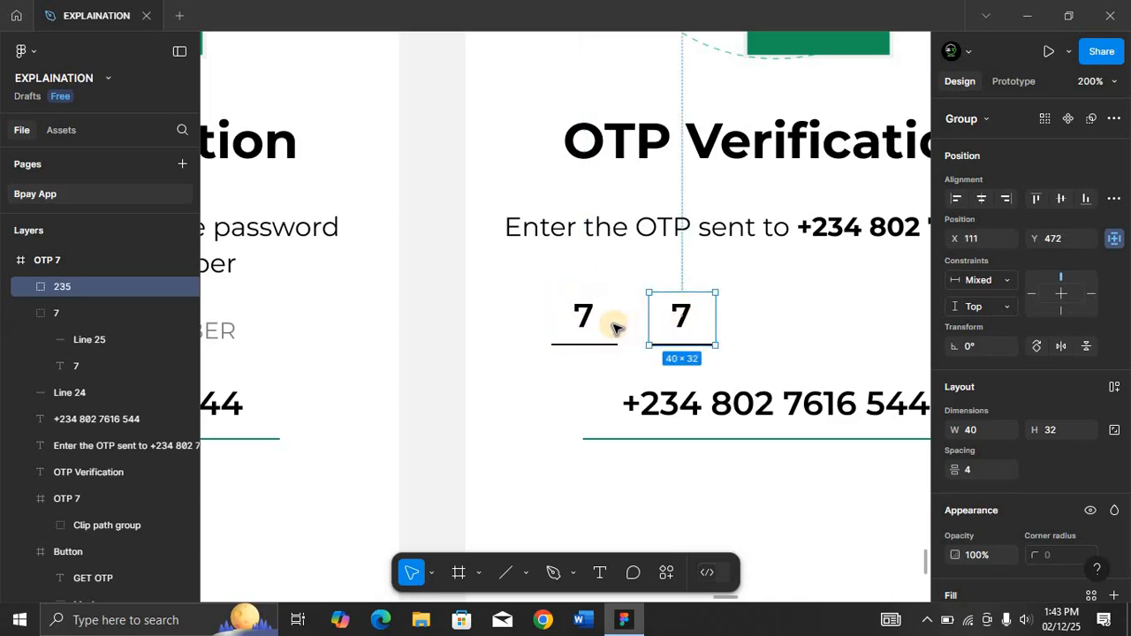
pyautogui.press('alt')
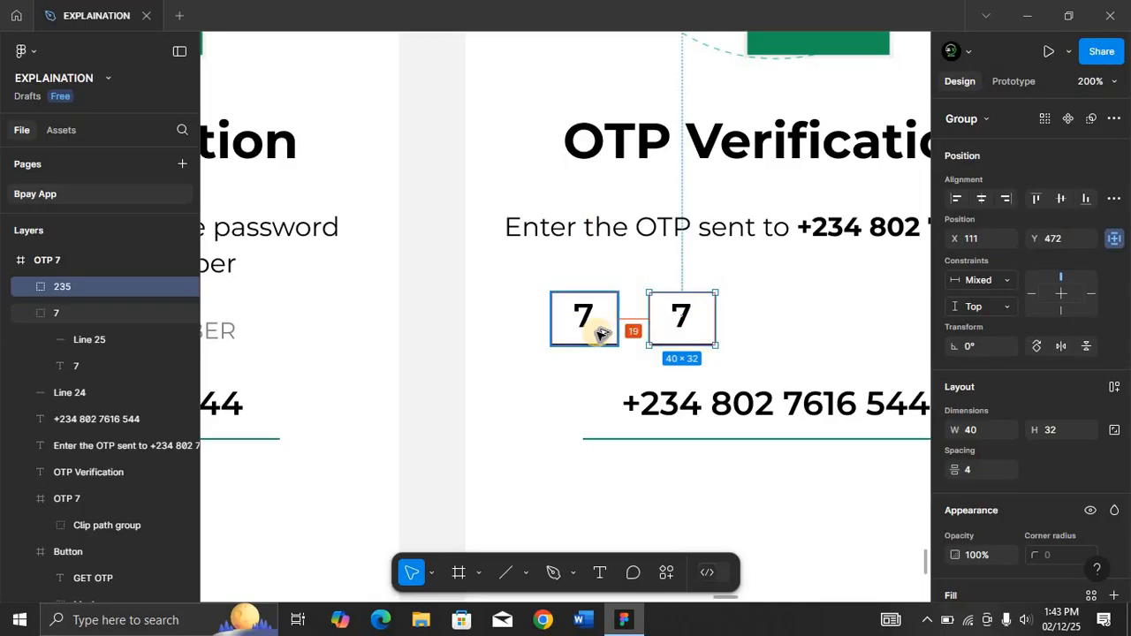
pyautogui.press('Right')
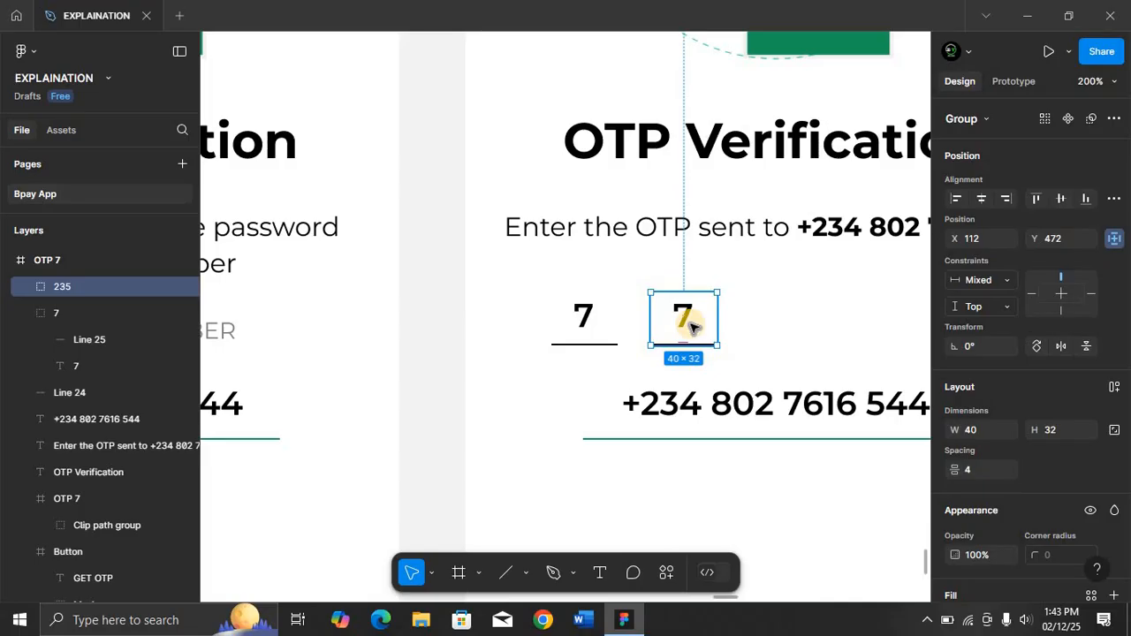
# Rename the duplicated group as 7.
pyautogui.click(76, 291)
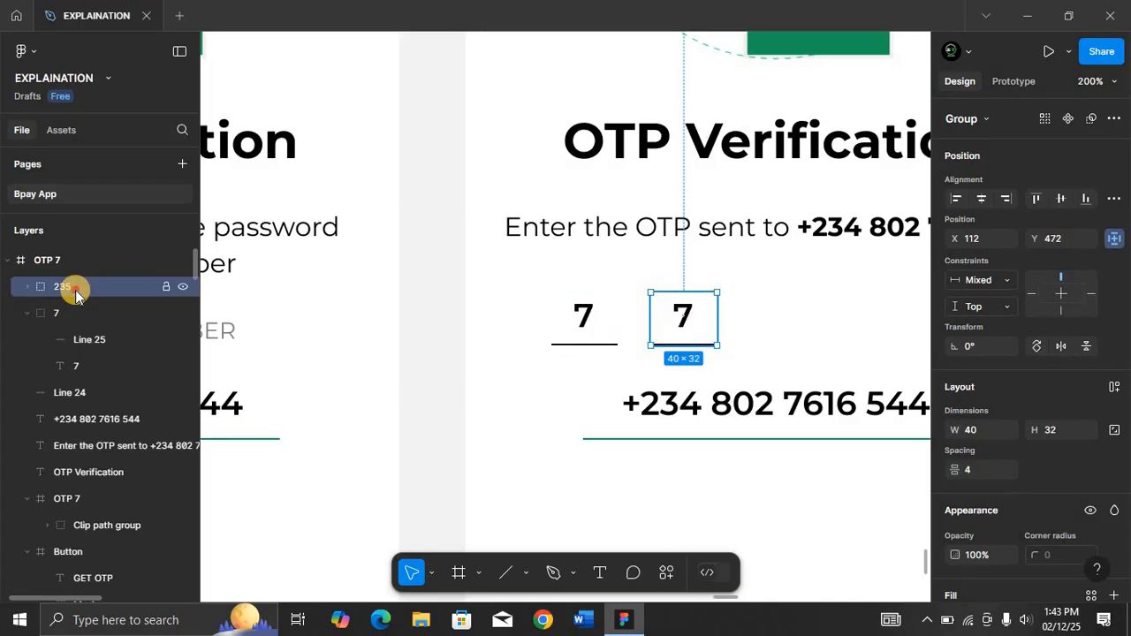
pyautogui.doubleClick(75, 290)
pyautogui.write('7')
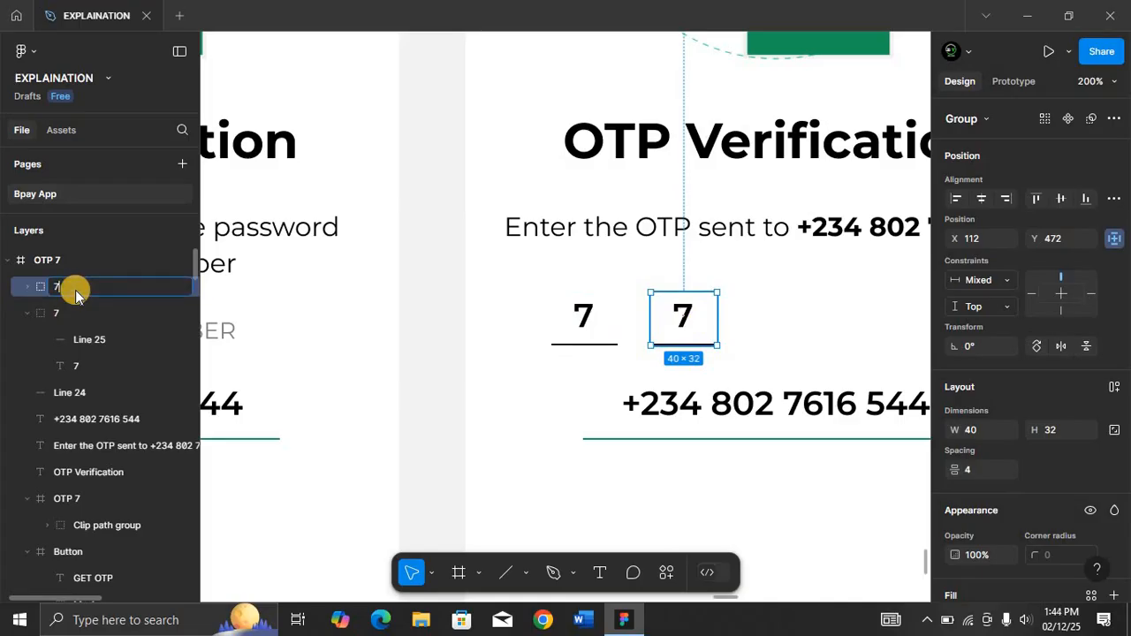
pyautogui.press('Return')
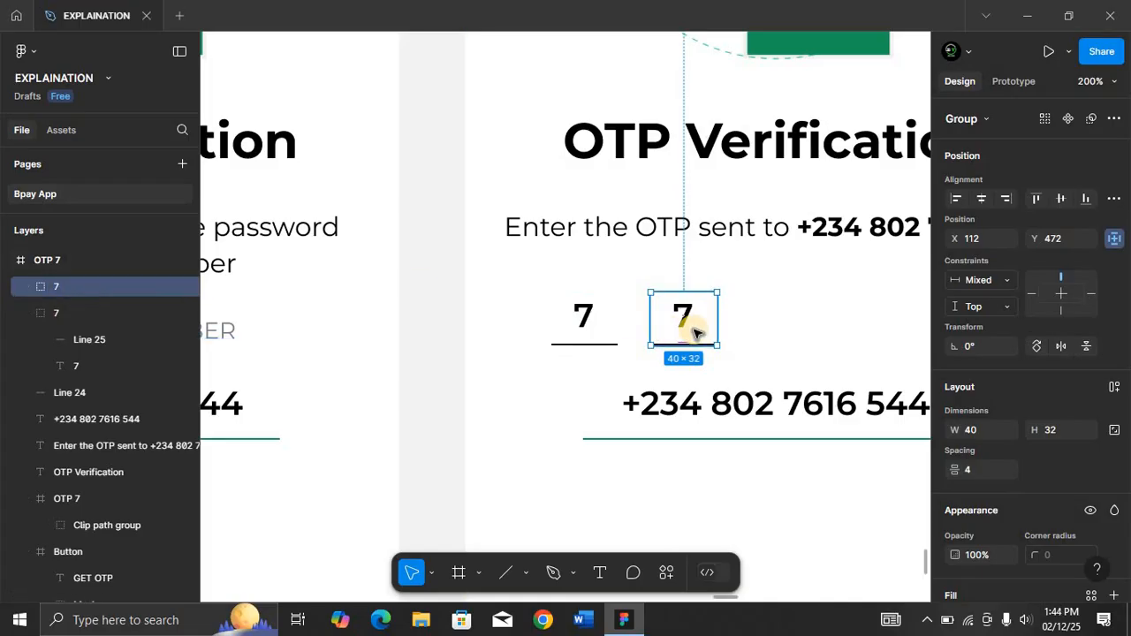
# Duplicate the digit group twice more to make four evenly spaced OTP boxes.
pyautogui.hotkey('ctrl', 'd')
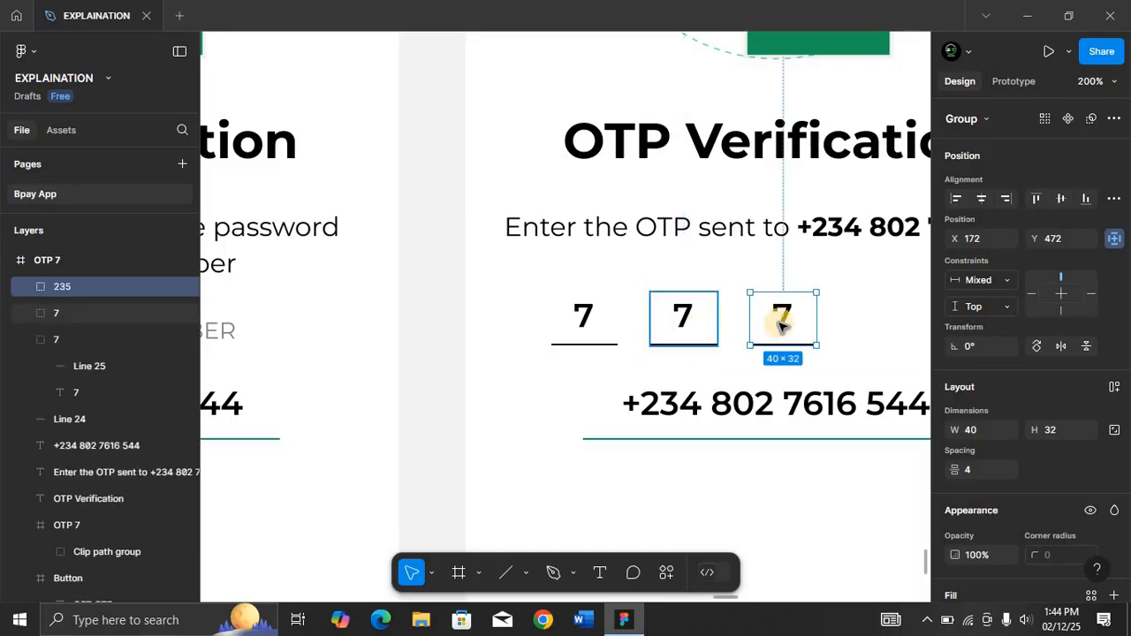
pyautogui.hotkey('ctrl', 'd')
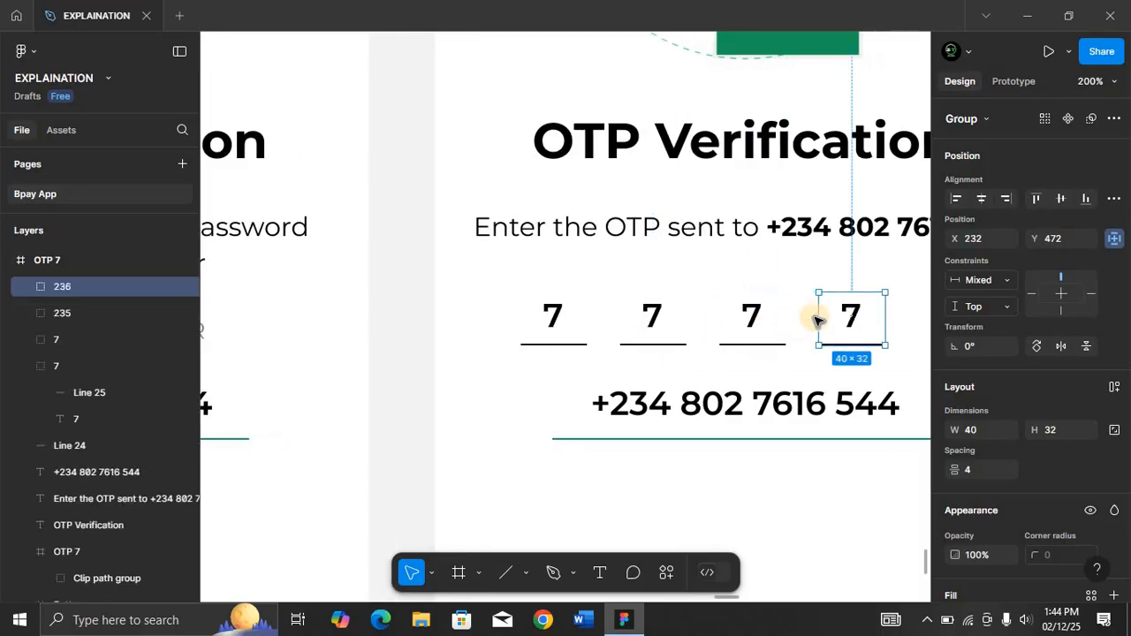
# Change the third box's digit to 5 and the fourth box's digit to 2.
pyautogui.doubleClick(751, 320)
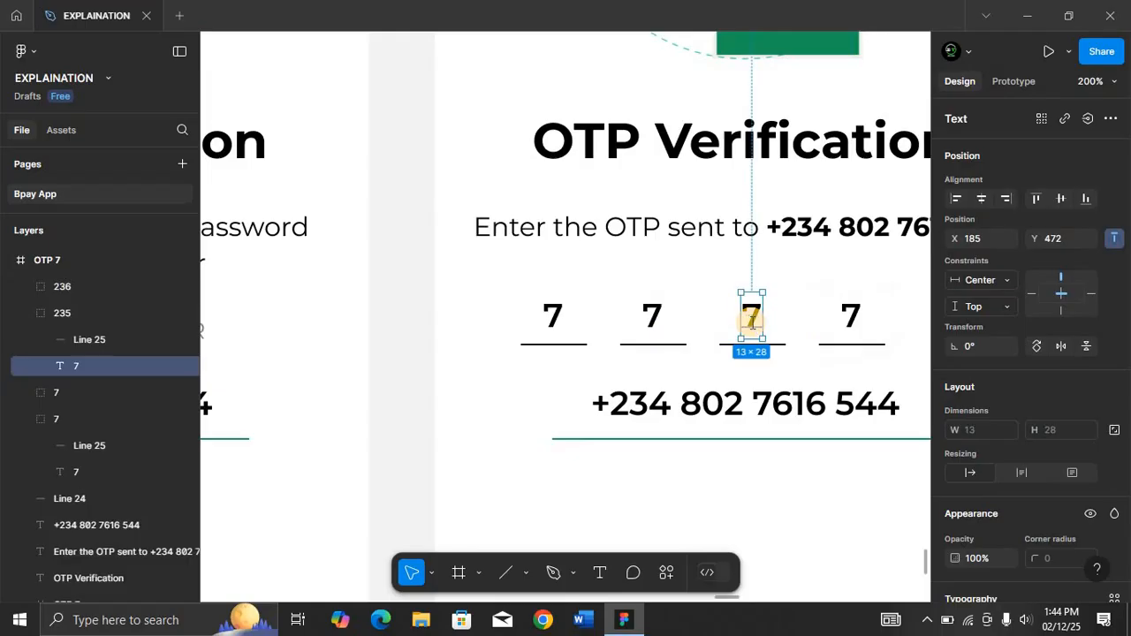
pyautogui.doubleClick(751, 320)
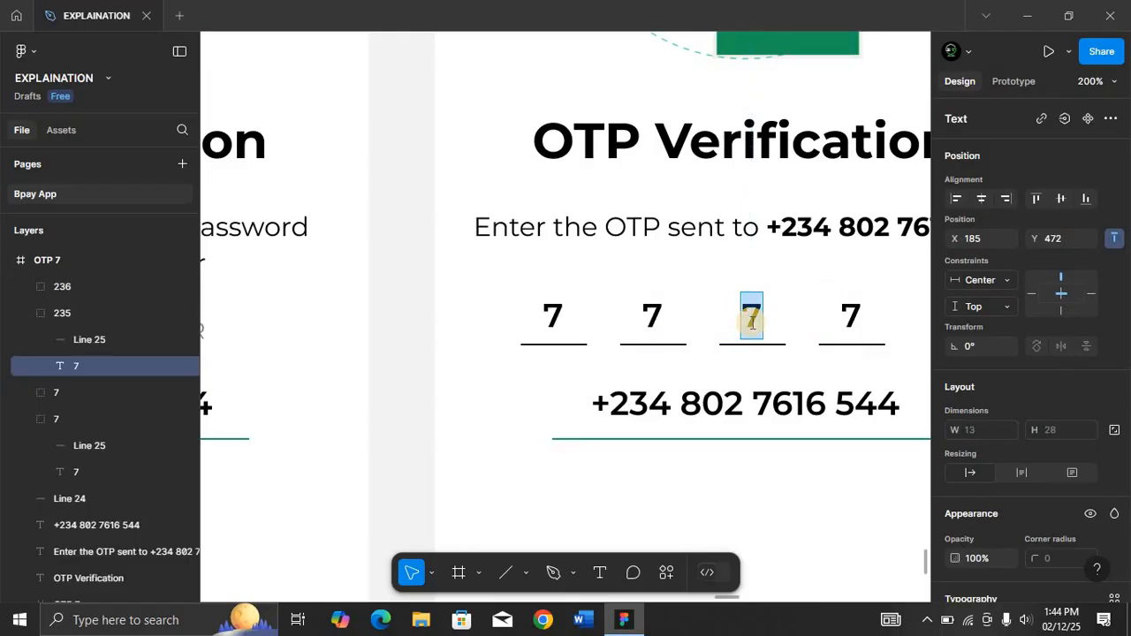
pyautogui.write('5')
pyautogui.doubleClick(850, 320)
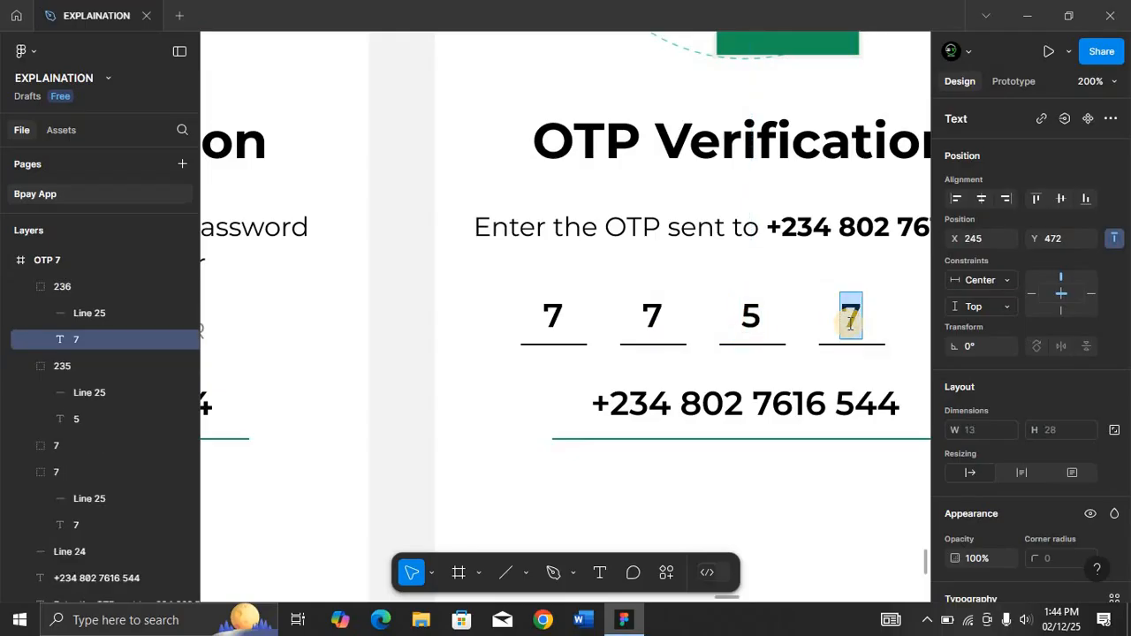
pyautogui.write('2')
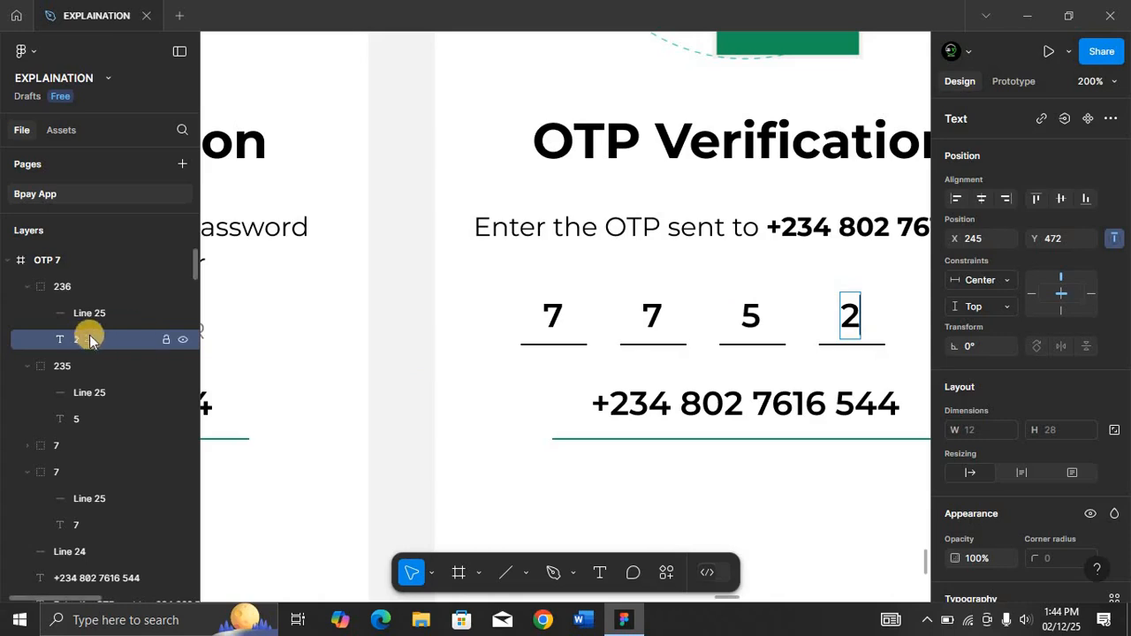
# Rename the third and fourth digit groups as 5 and 2.
pyautogui.click(27, 286)
pyautogui.click(27, 313)
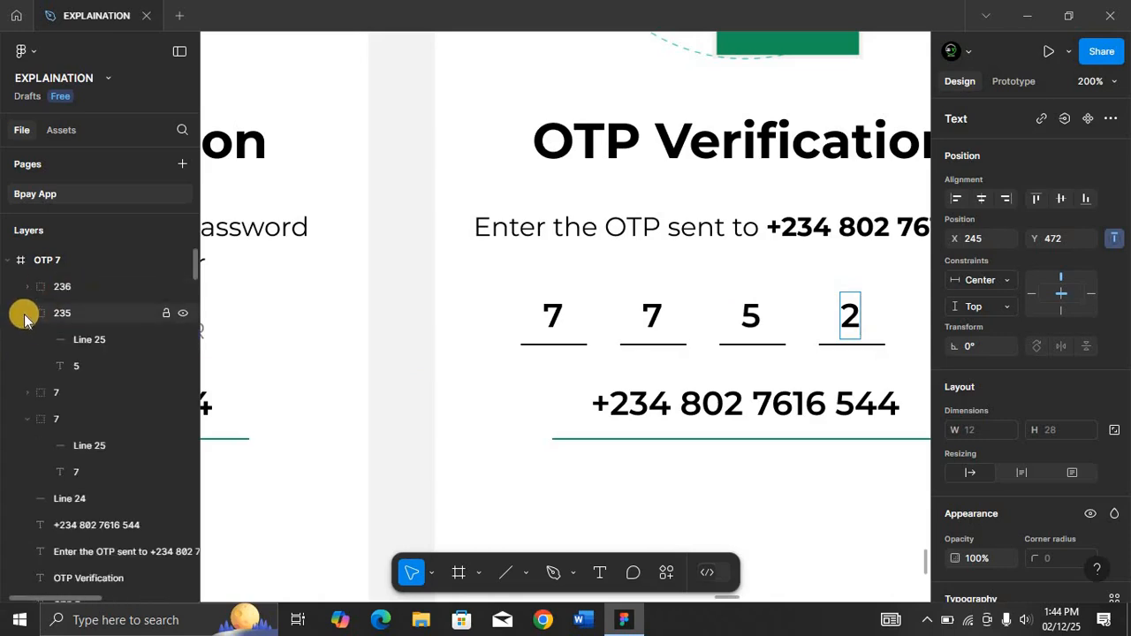
pyautogui.click(75, 315)
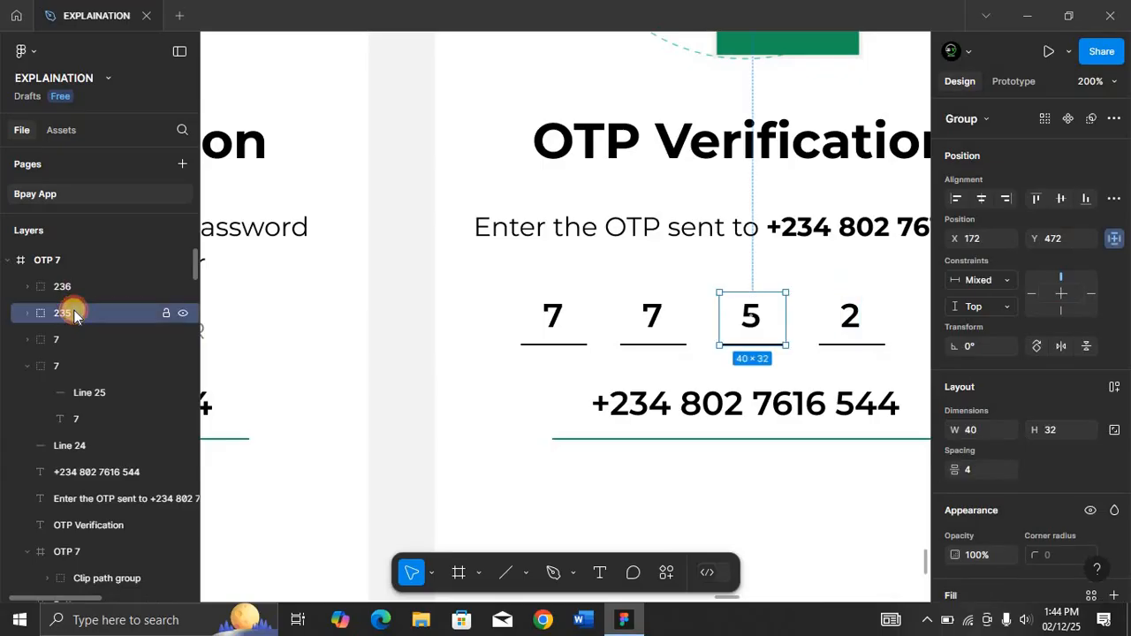
pyautogui.doubleClick(74, 316)
pyautogui.press('Return')
pyautogui.click(81, 289)
pyautogui.doubleClick(80, 289)
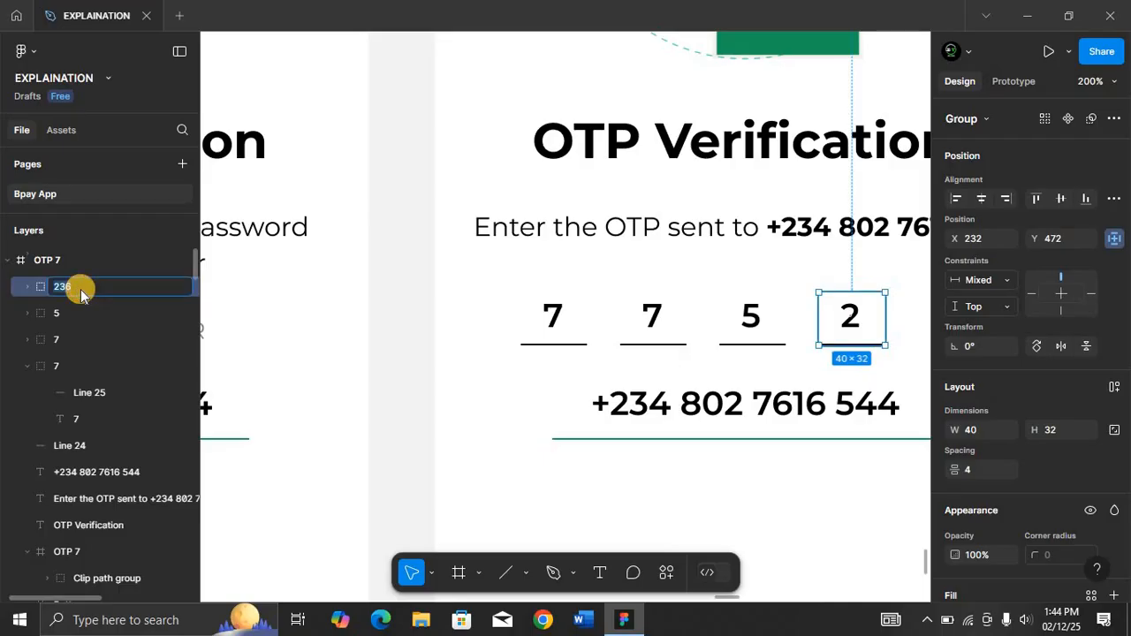
pyautogui.write('2')
pyautogui.press('Return')
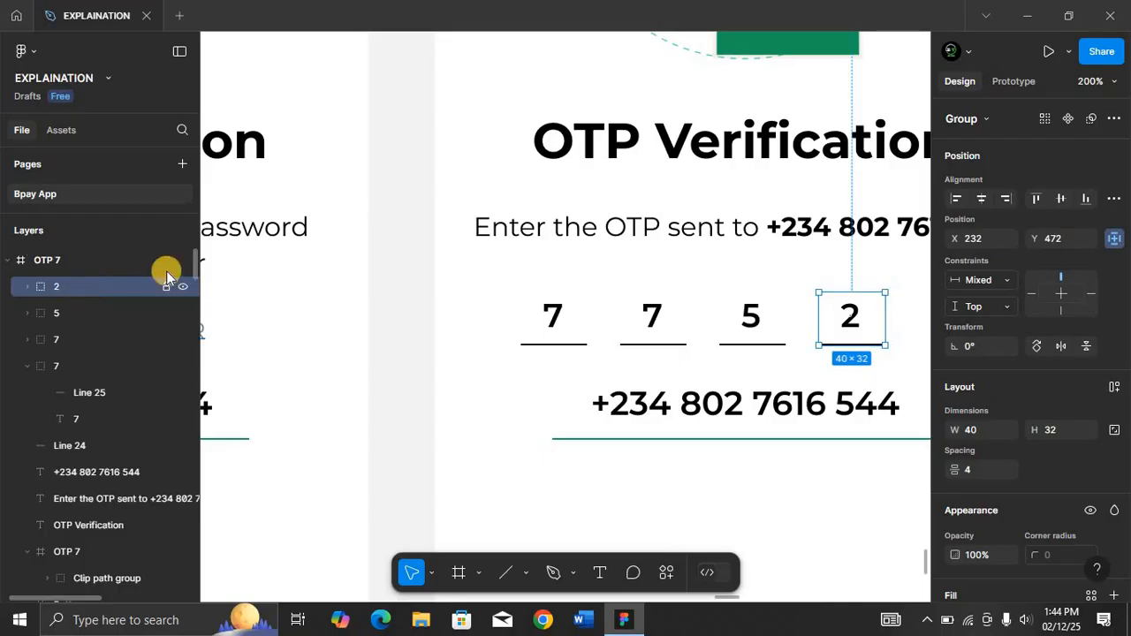
# Group the four OTP digit boxes together and name the group Numbers.
pyautogui.click(557, 309)
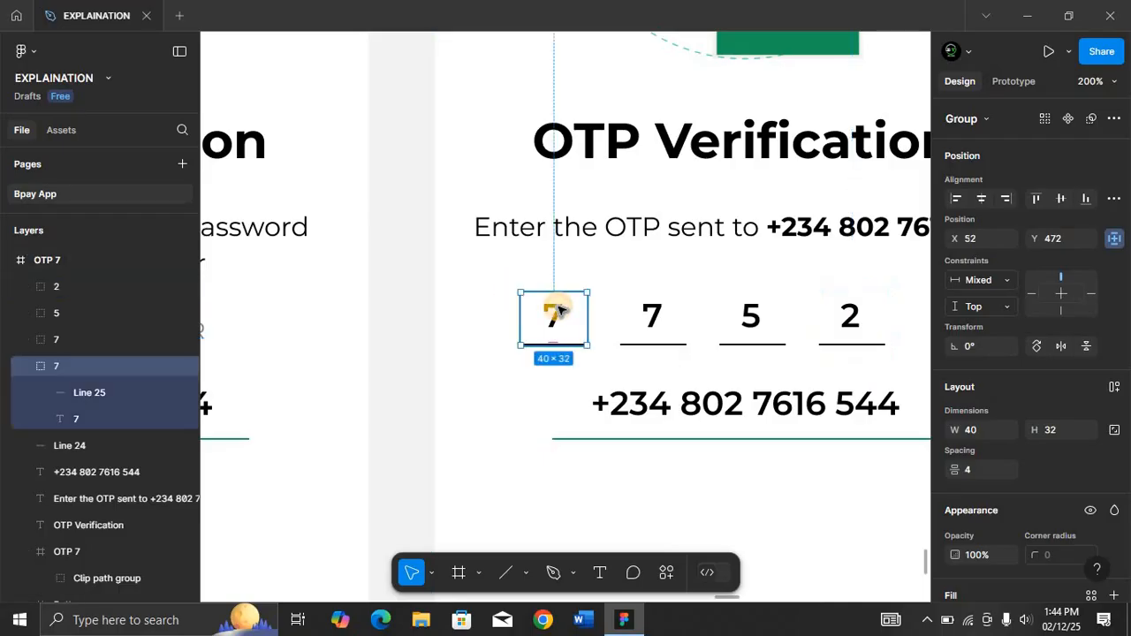
pyautogui.keyDown('shift'); pyautogui.click(647, 320); pyautogui.keyUp('shift')
pyautogui.keyDown('shift'); pyautogui.click(750, 320); pyautogui.keyUp('shift')
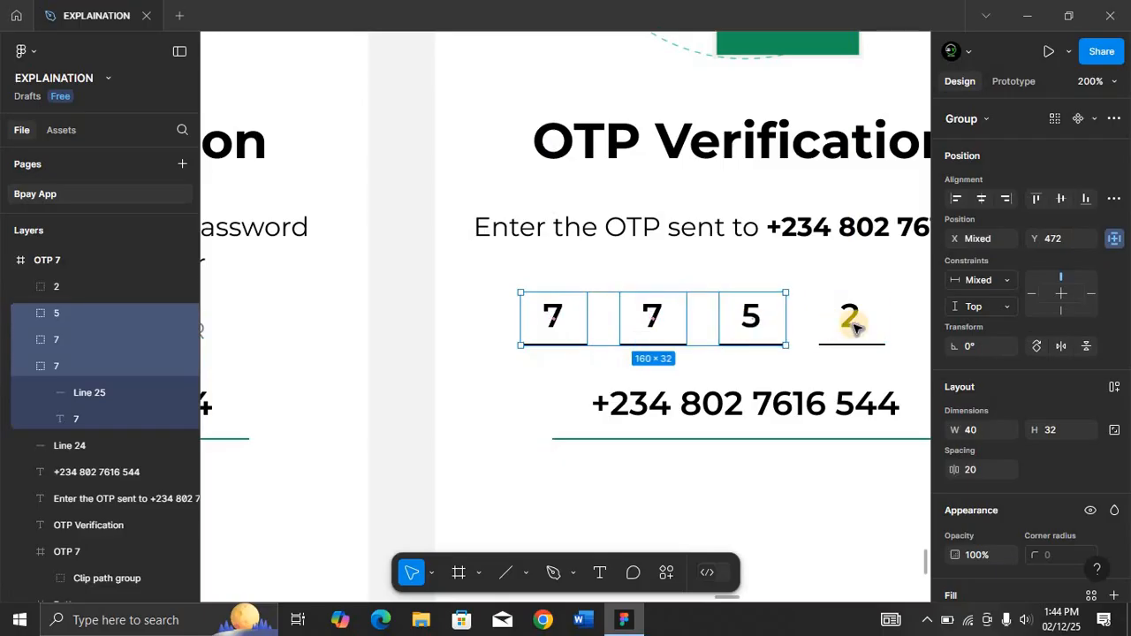
pyautogui.keyDown('shift'); pyautogui.click(851, 323); pyautogui.keyUp('shift')
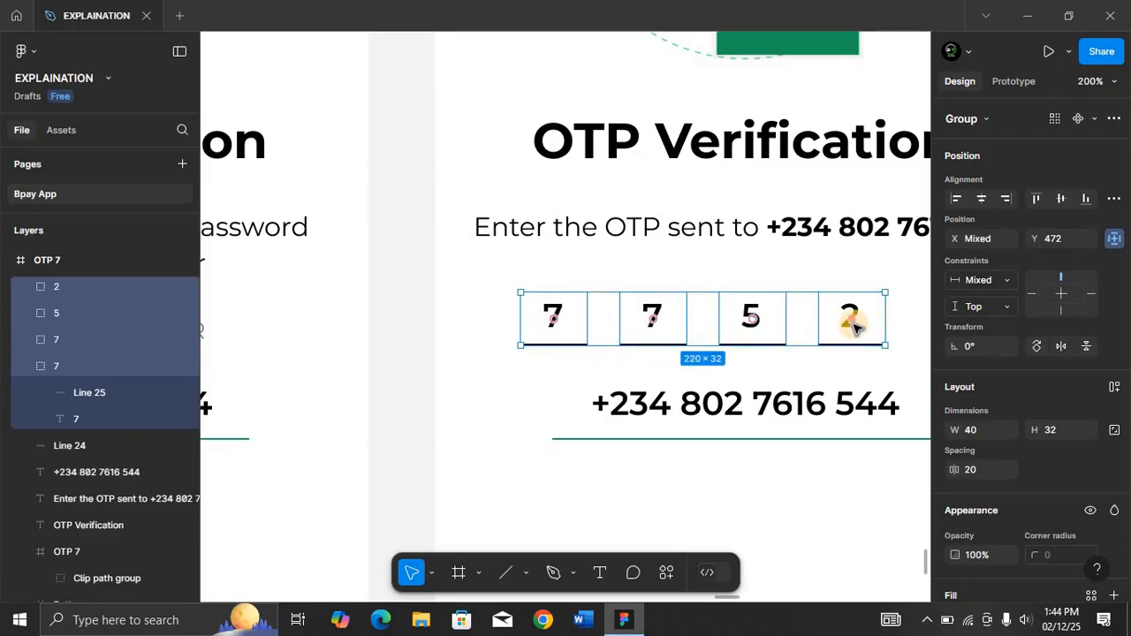
pyautogui.hotkey('ctrl', 'g')
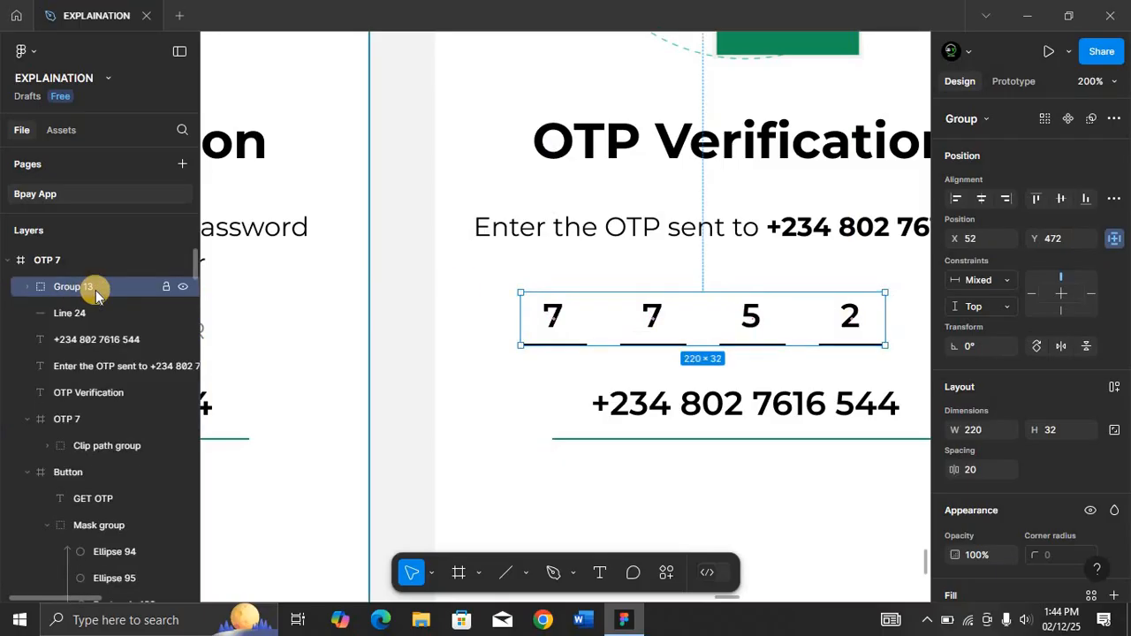
pyautogui.doubleClick(96, 293)
pyautogui.write('N')
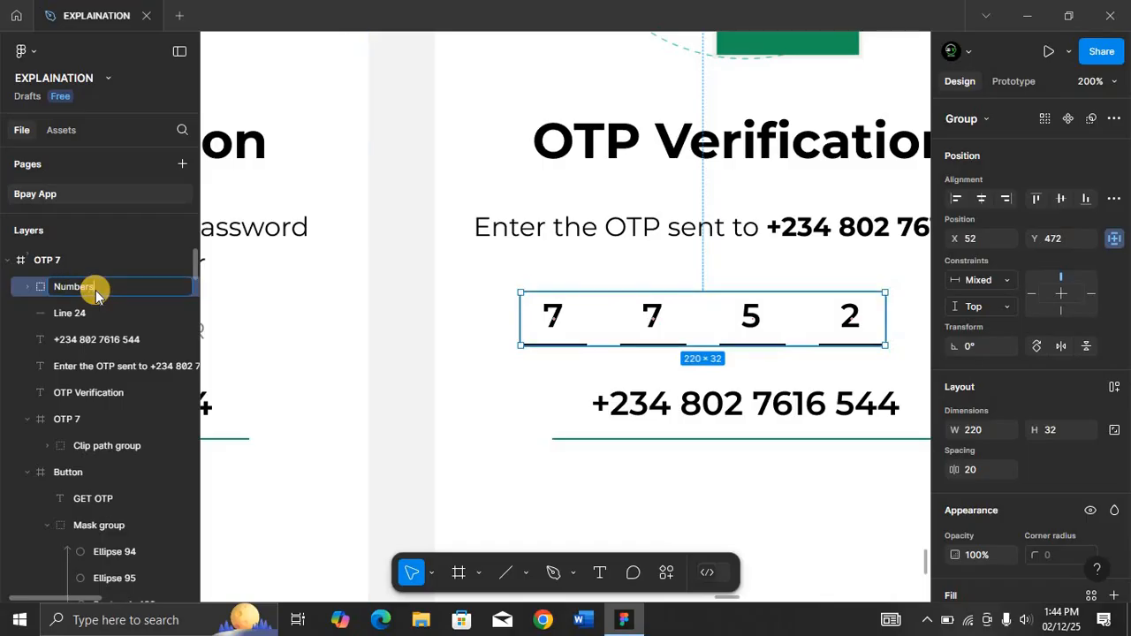
pyautogui.write('umbers')
pyautogui.press('Return')
# Center the Numbers group horizontally within the frame.
pyautogui.hotkey('shift', '0')
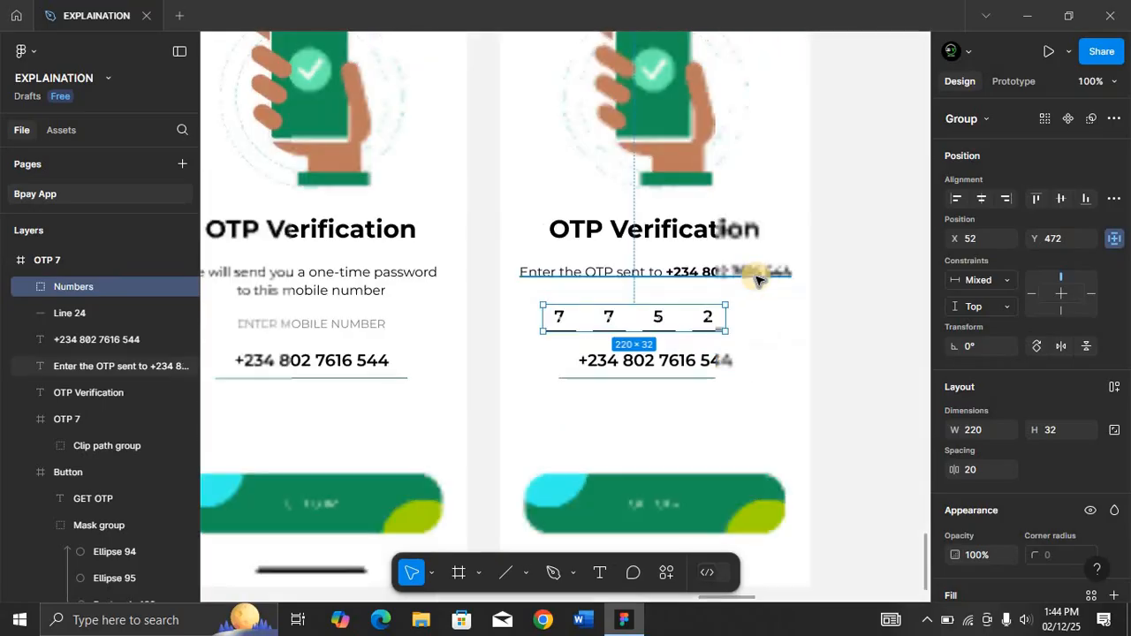
pyautogui.click(981, 198)
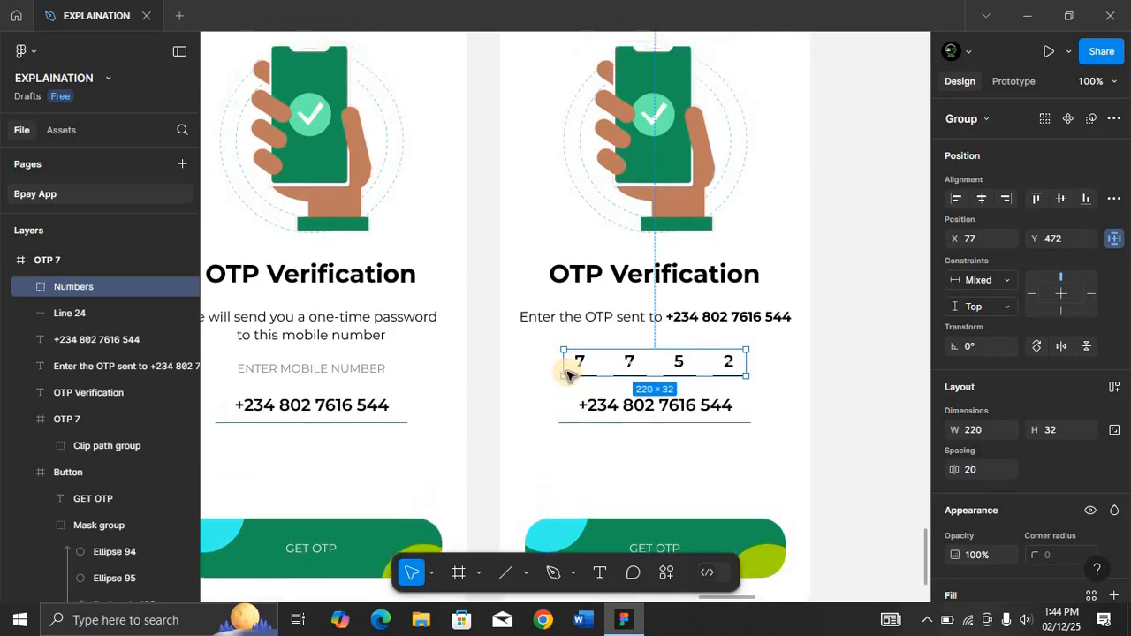
# Examine the reference OTP verification screens to compare the layout of the digit boxes and text.
pyautogui.scroll(3, 568, 375)
pyautogui.scroll(-10, 573, 369)
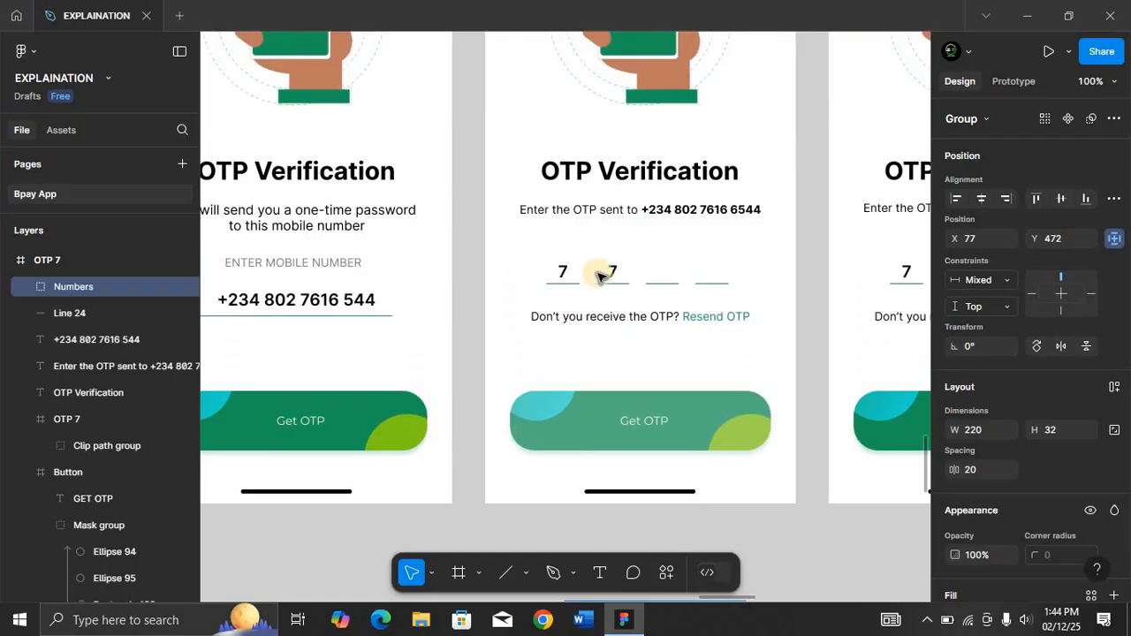
pyautogui.hscroll(10, 757, 303)
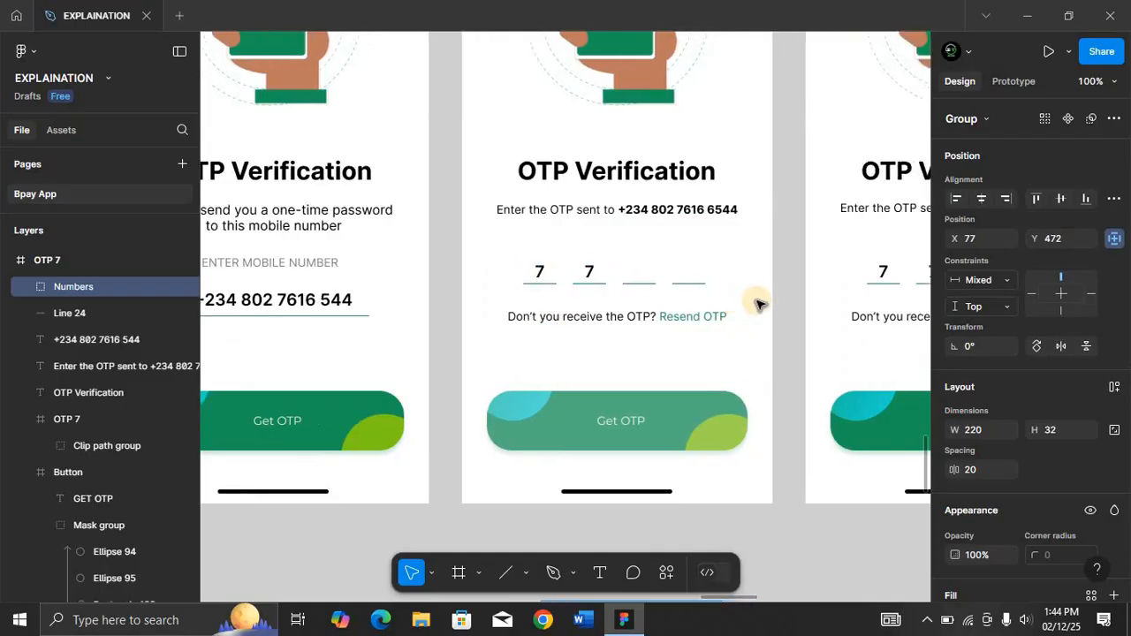
pyautogui.hscroll(-10, 756, 303)
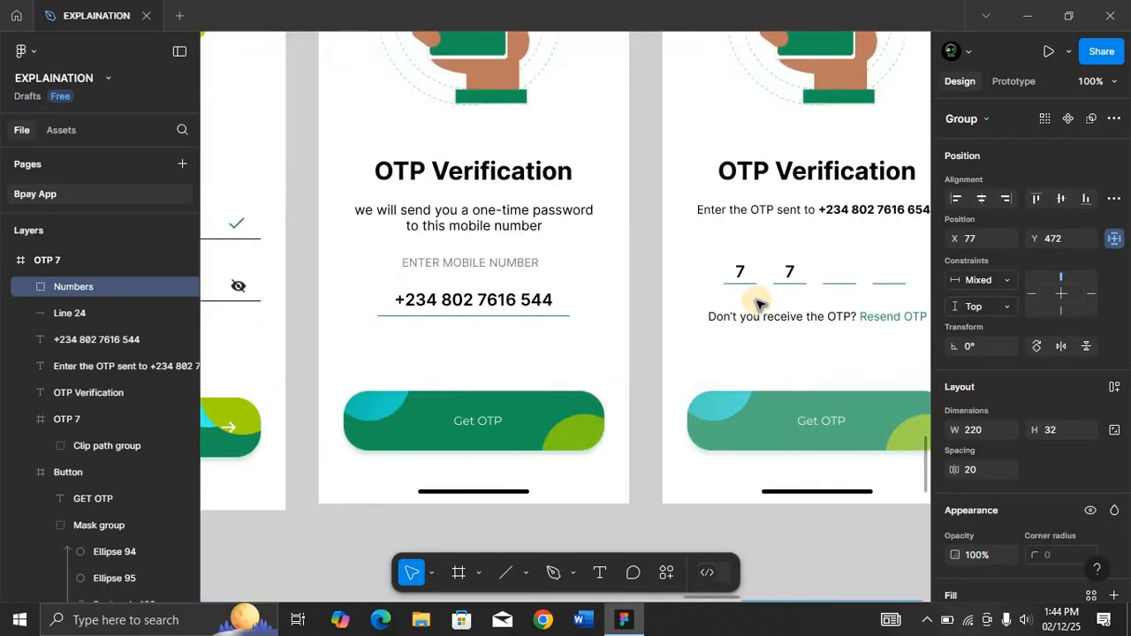
pyautogui.hscroll(-3, 757, 303)
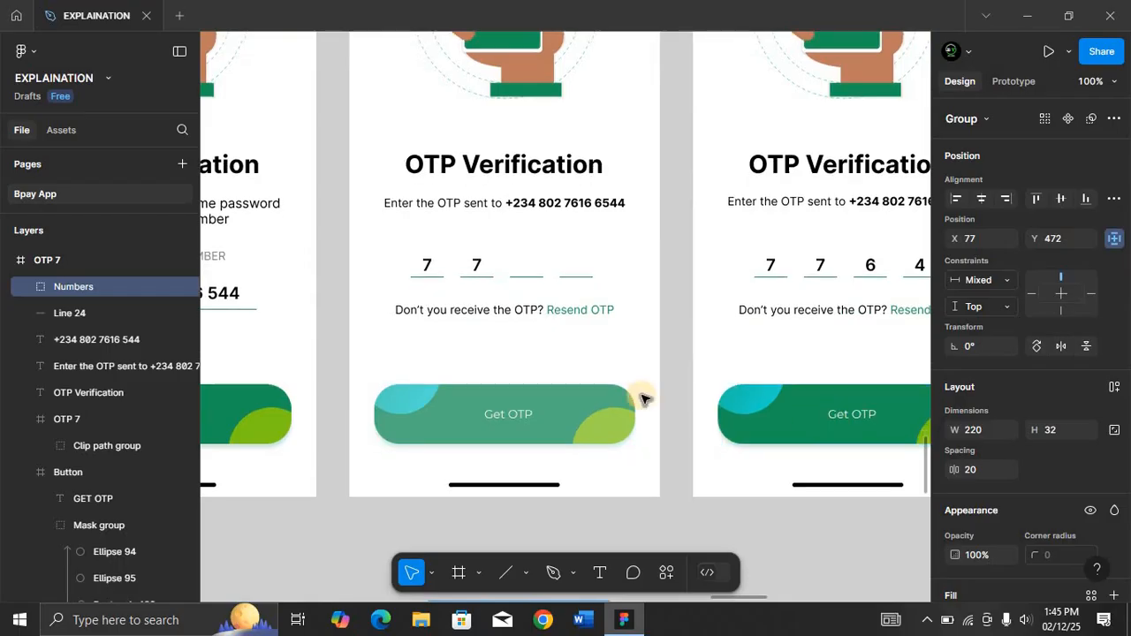
pyautogui.scroll(-5, 643, 399)
pyautogui.scroll(-3, 642, 398)
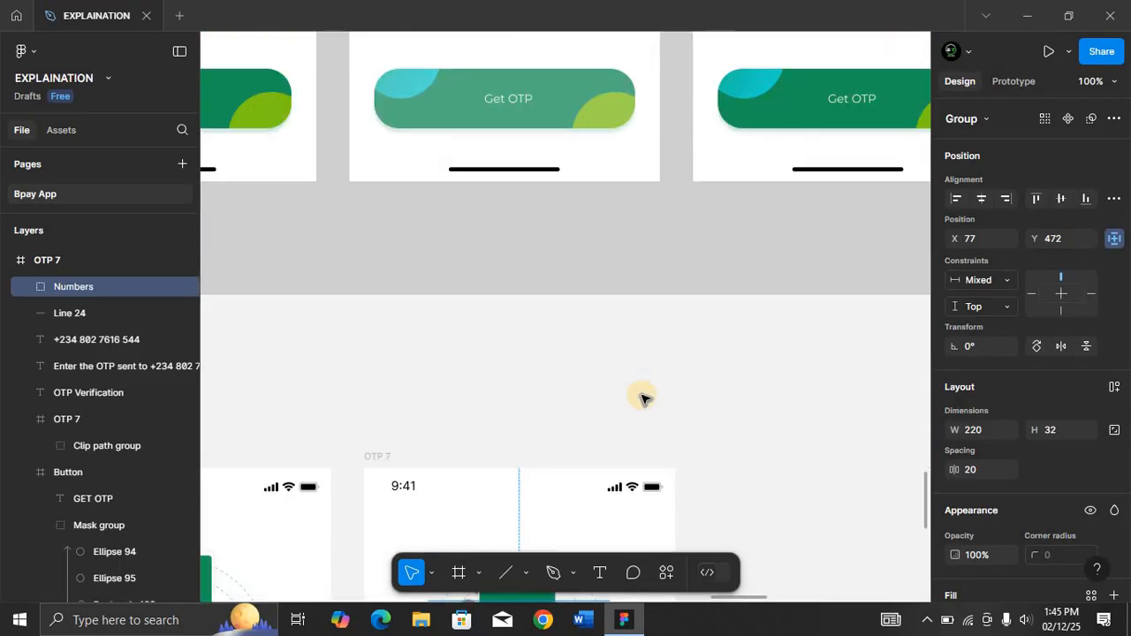
pyautogui.scroll(-15, 642, 399)
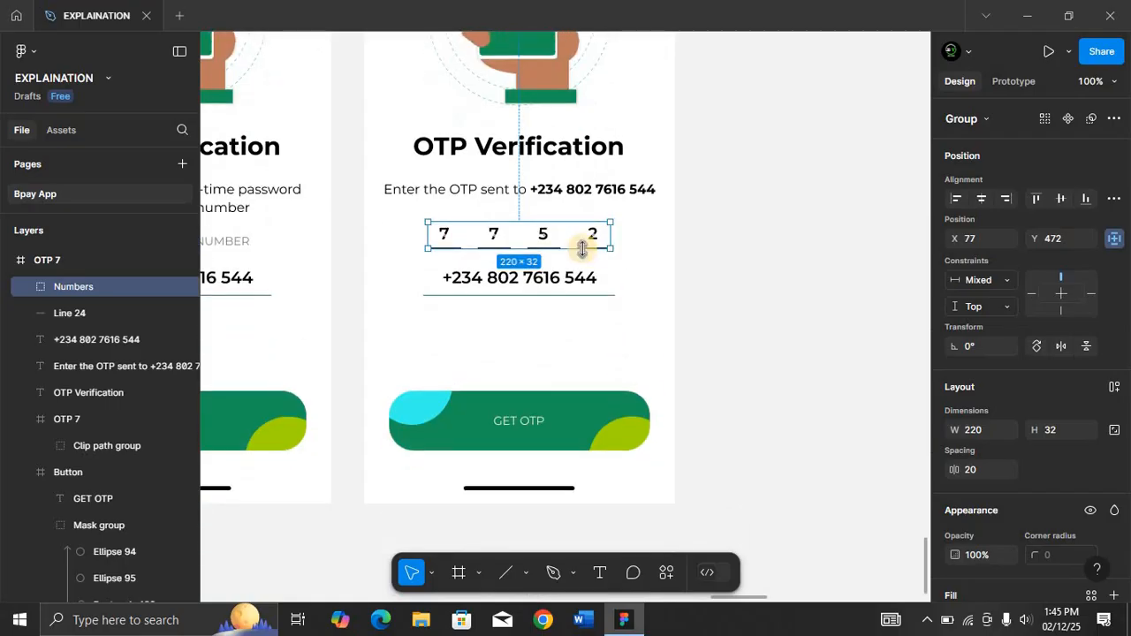
# Hide the digit text in the third and fourth OTP boxes.
pyautogui.keyDown('ctrl'); pyautogui.click(543, 234); pyautogui.keyUp('ctrl')
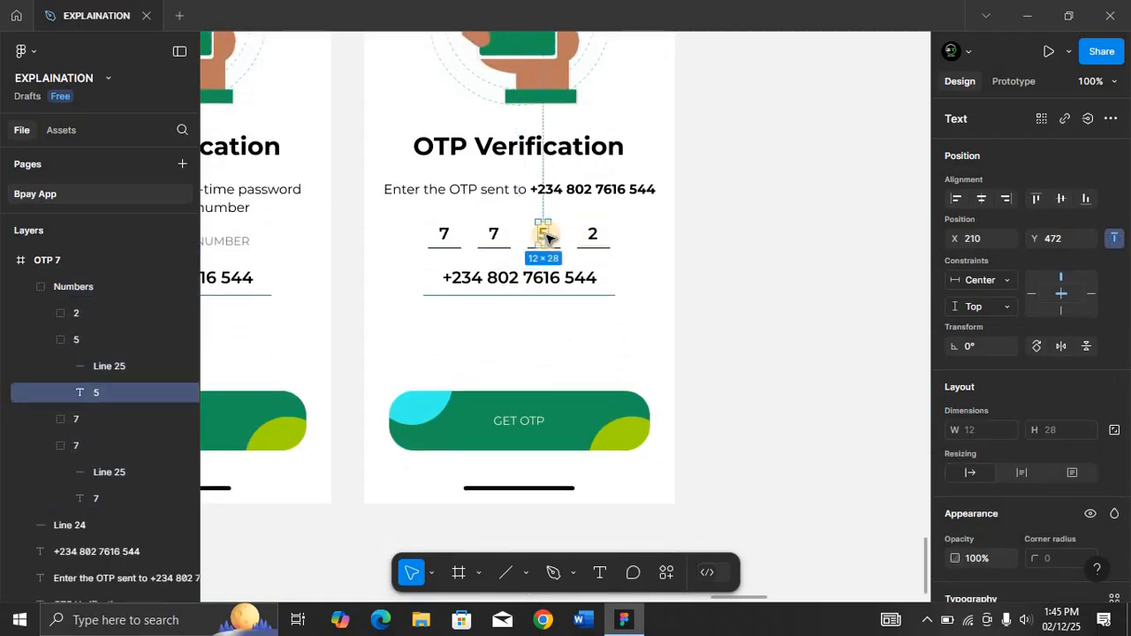
pyautogui.click(182, 393)
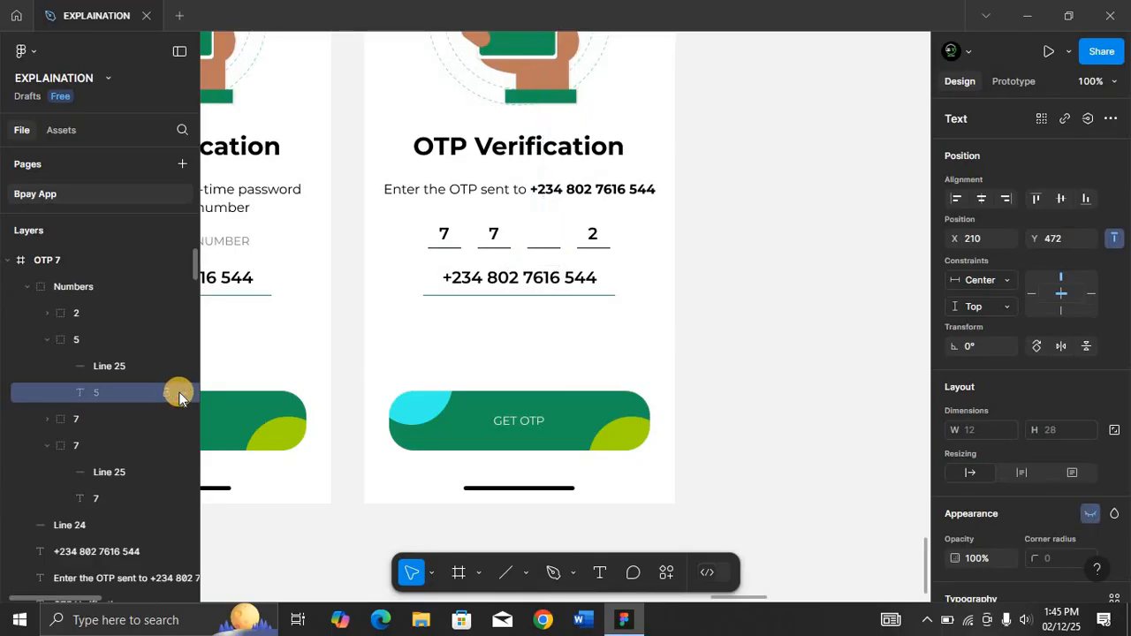
pyautogui.click(47, 340)
pyautogui.click(49, 313)
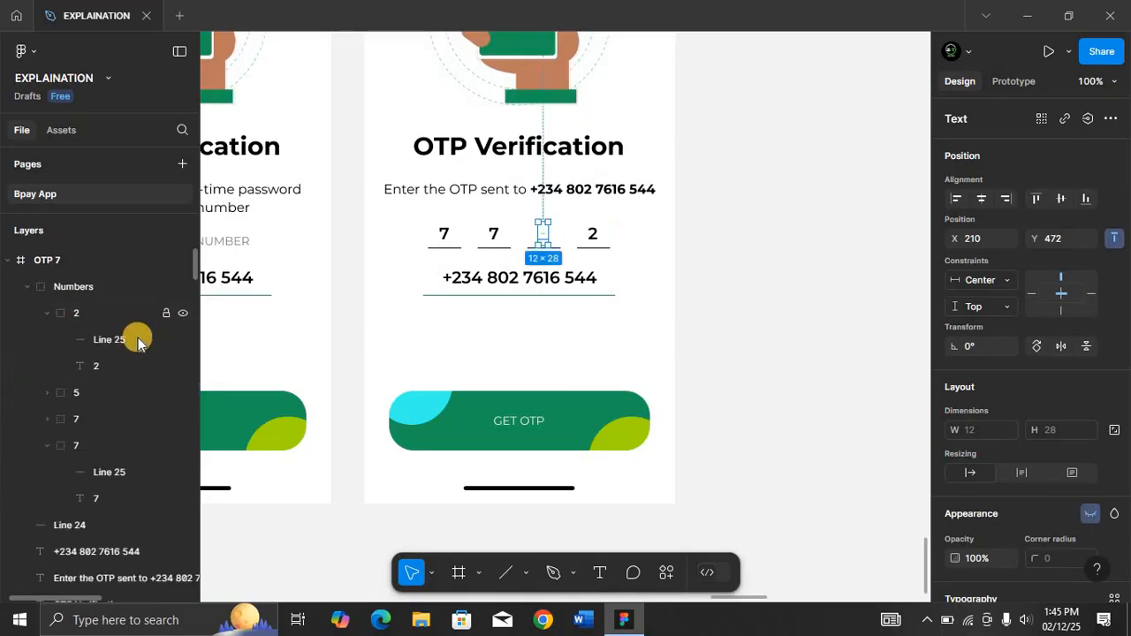
pyautogui.click(100, 365)
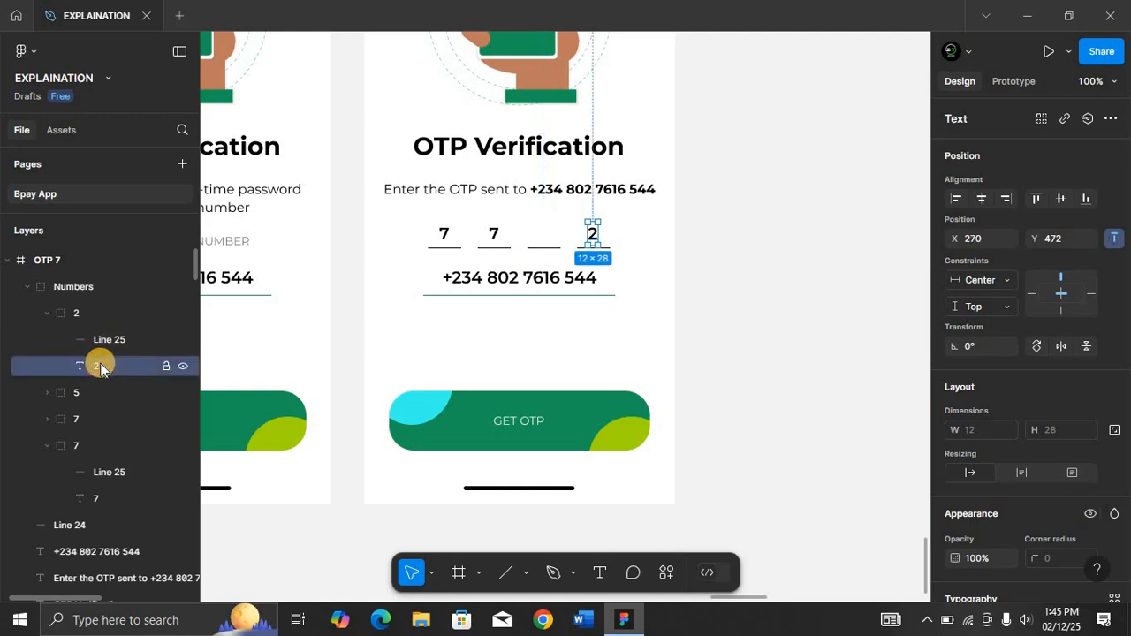
pyautogui.click(184, 367)
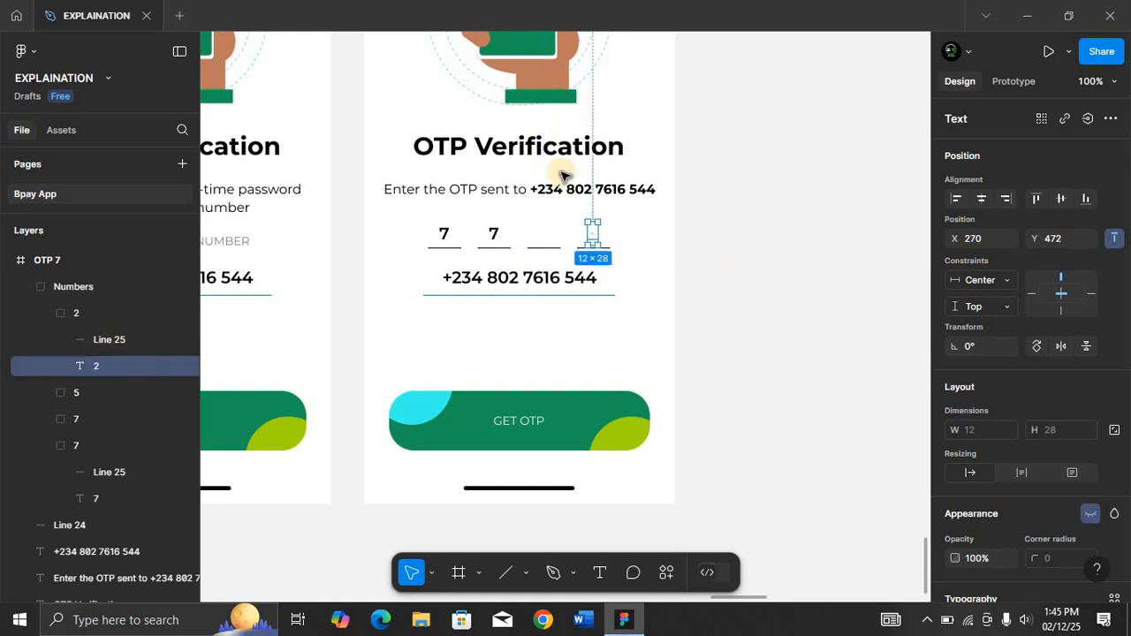
# Delete the phone number text and its underline below the OTP boxes.
pyautogui.click(543, 330)
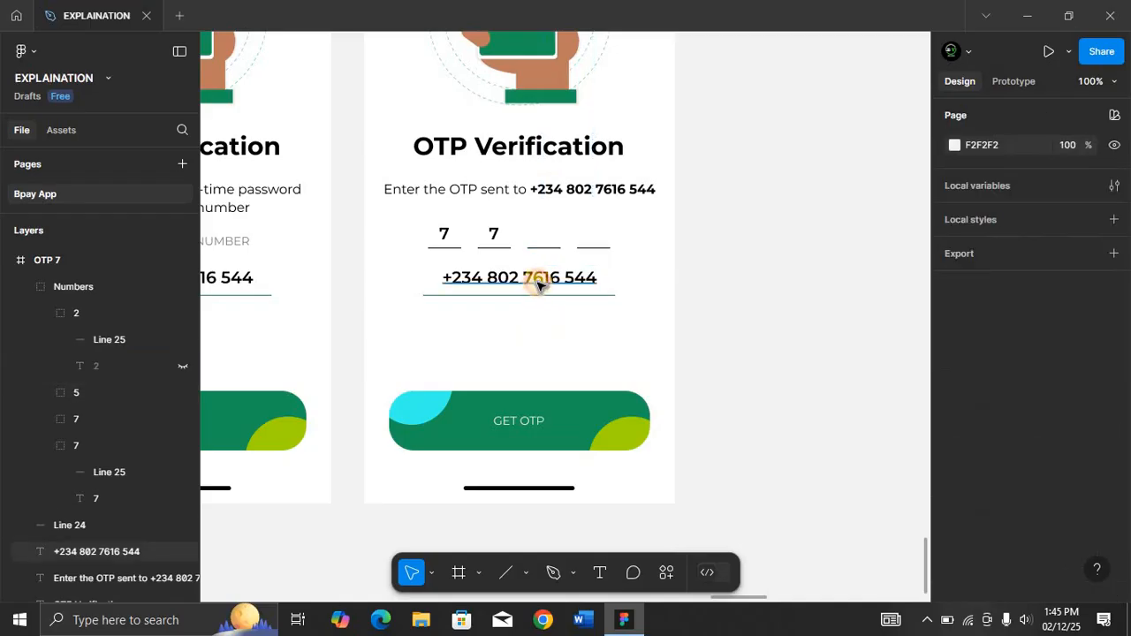
pyautogui.click(539, 283)
pyautogui.press('Delete')
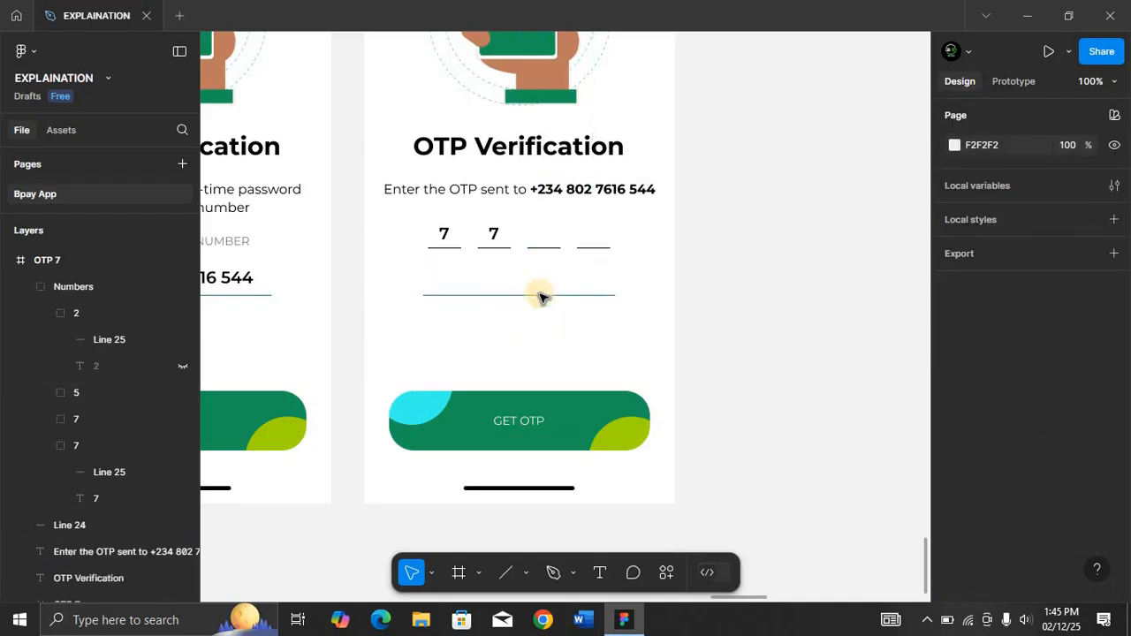
pyautogui.click(540, 295)
pyautogui.press('Delete')
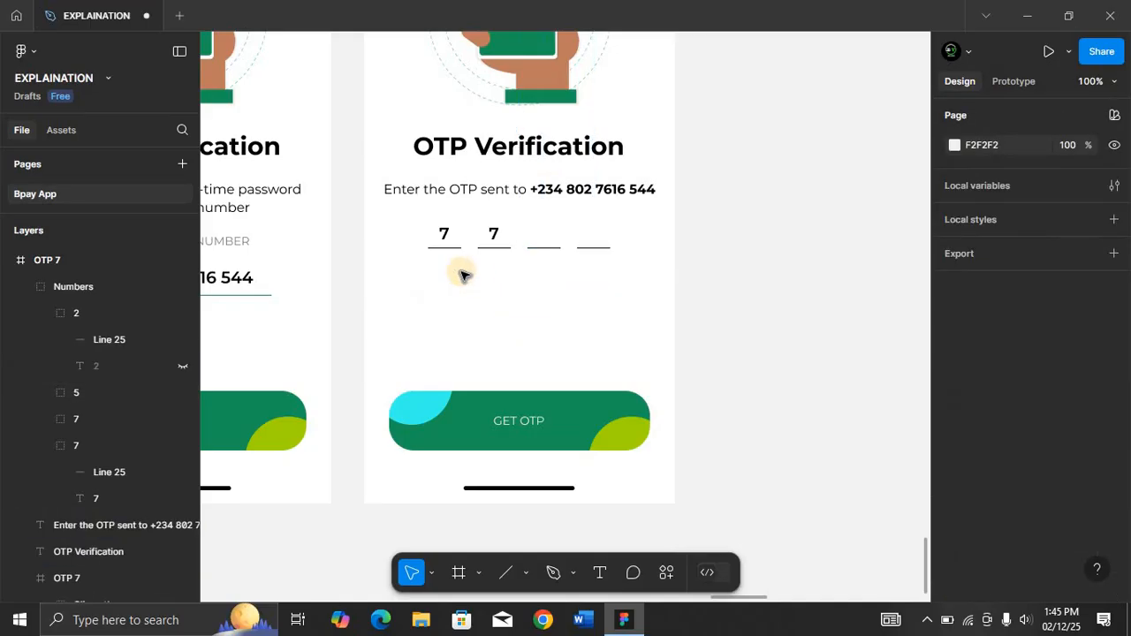
# Add the text "Don't receive OTP? Resend OTP" below the OTP boxes.
pyautogui.press('t')
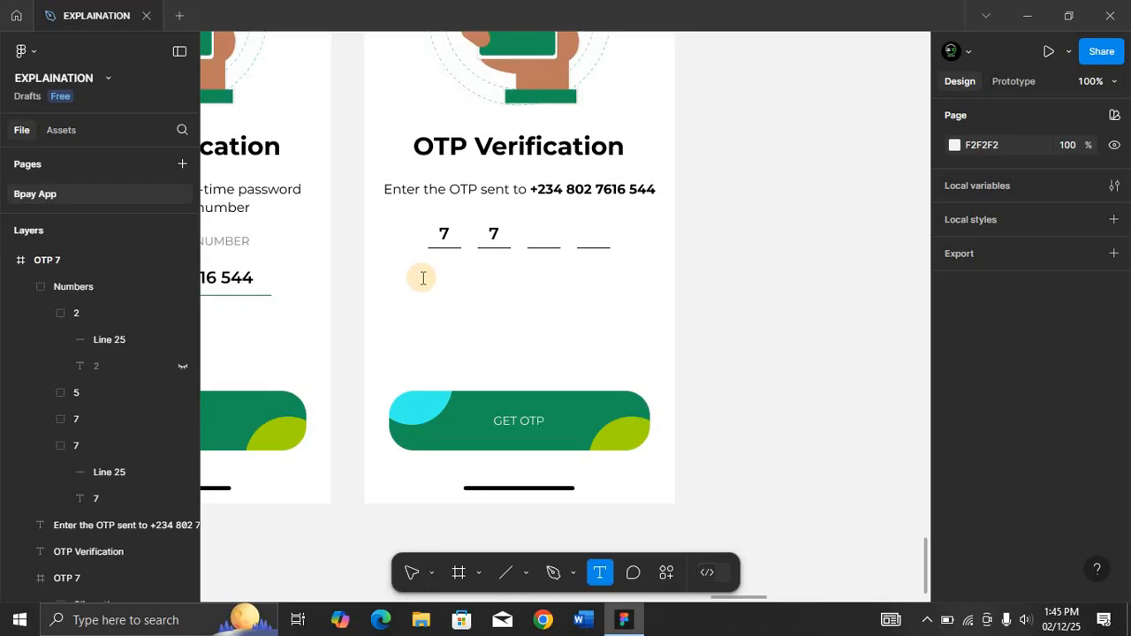
pyautogui.click(424, 278)
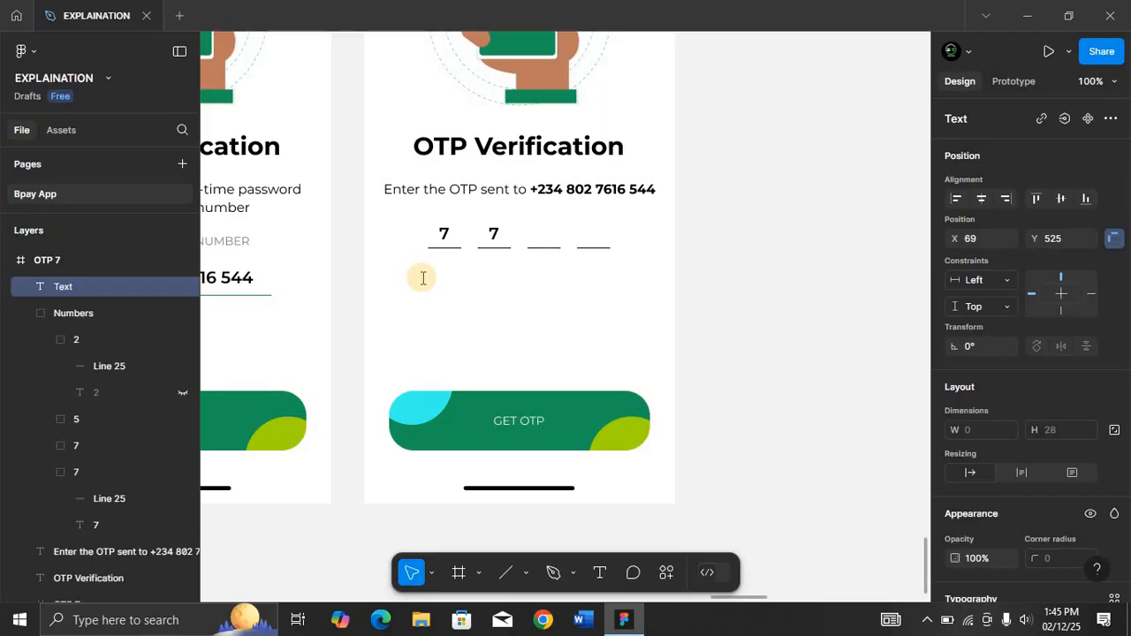
pyautogui.write('Don')
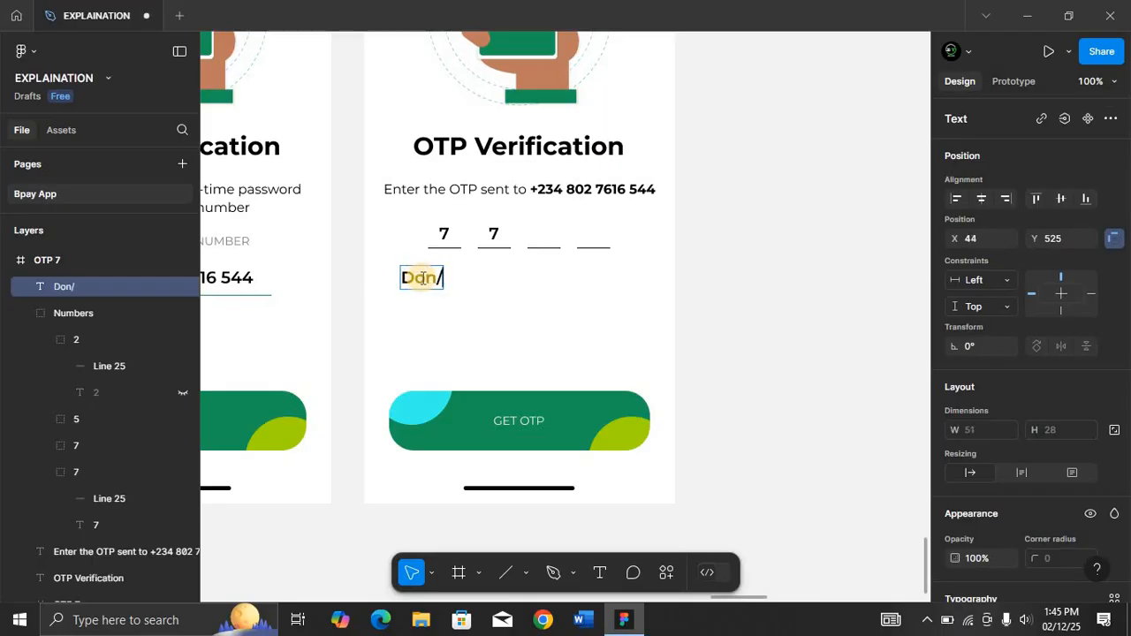
pyautogui.write("'t")
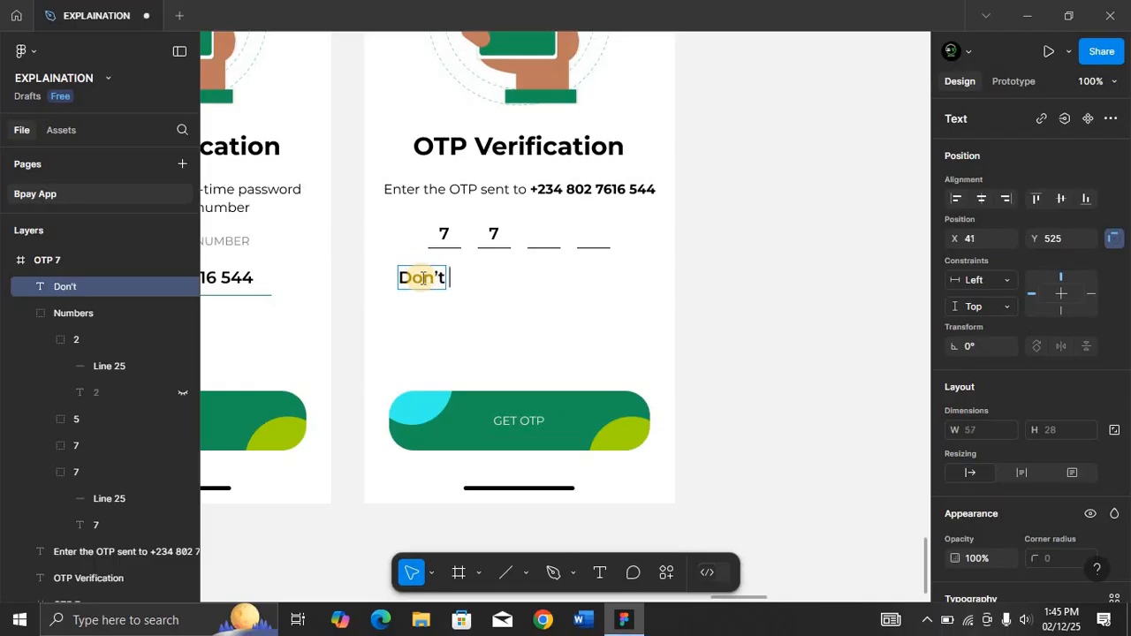
pyautogui.write(' re')
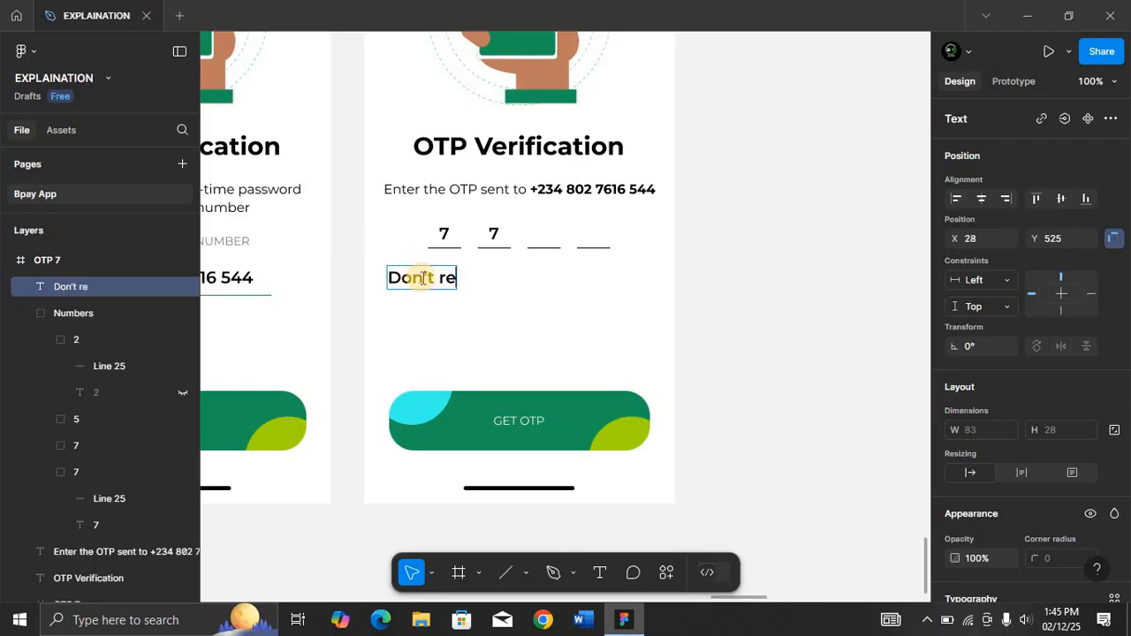
pyautogui.write('ce')
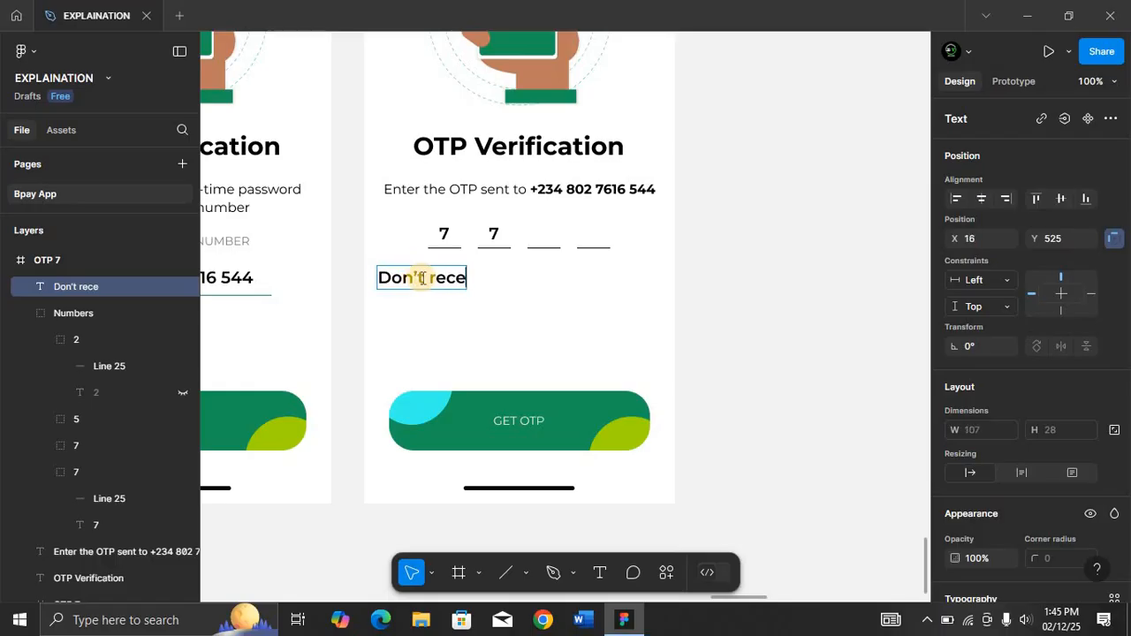
pyautogui.write('ive')
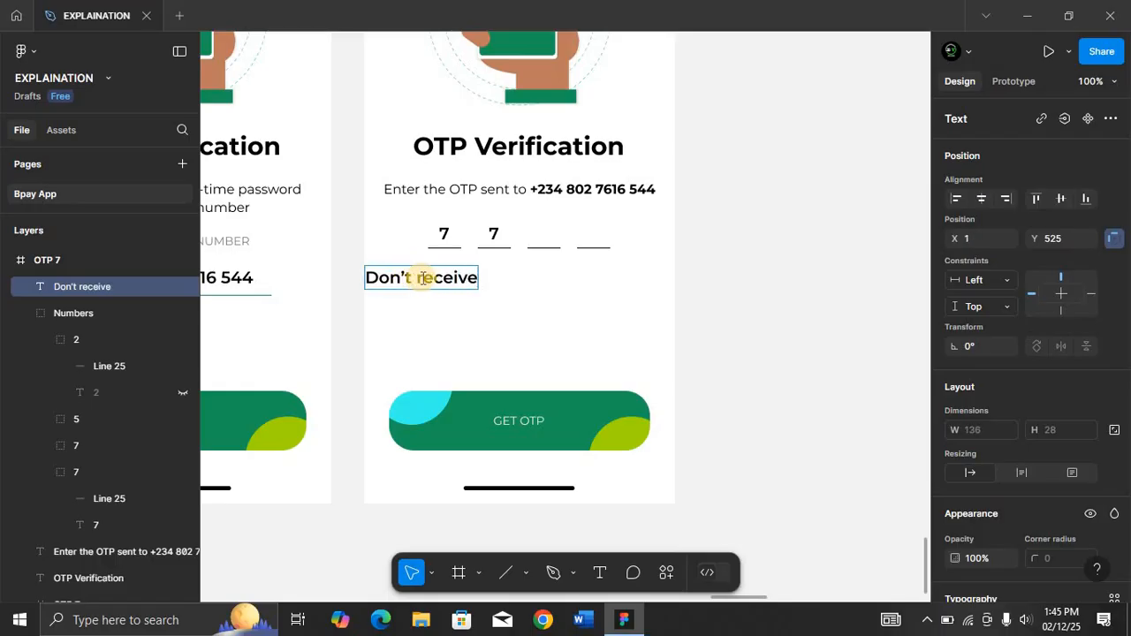
pyautogui.write(' OTP')
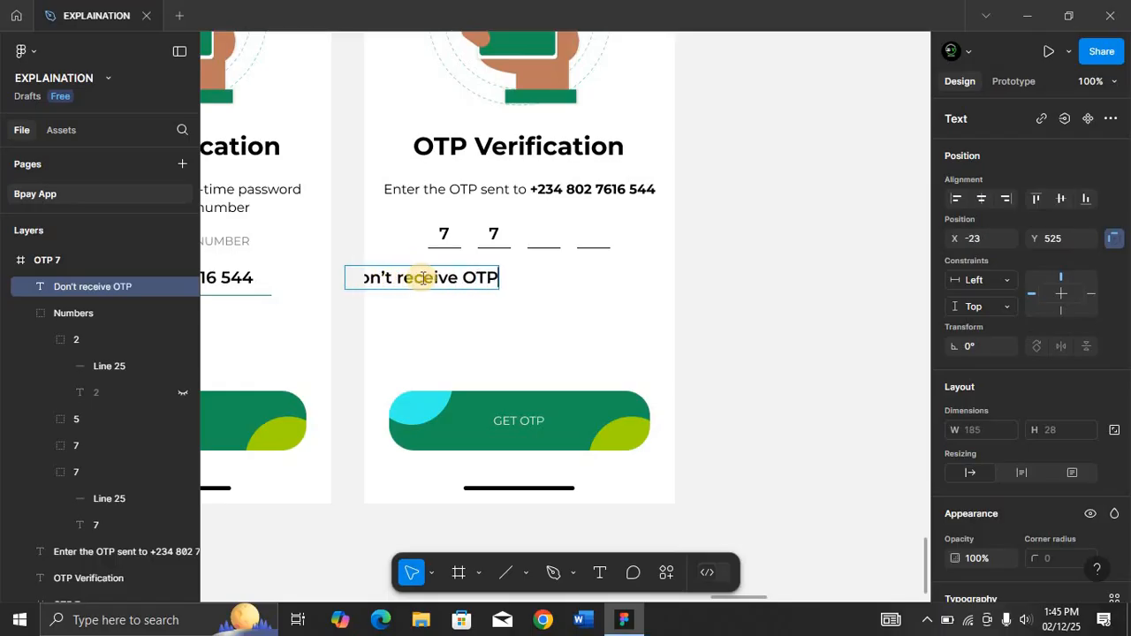
pyautogui.write('?')
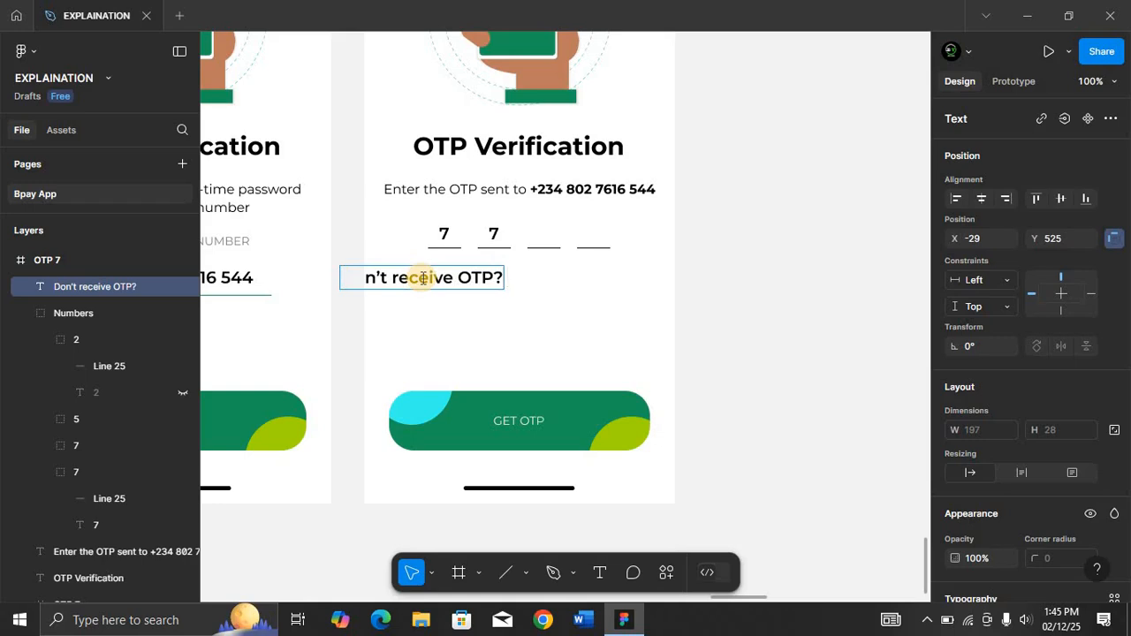
pyautogui.write(' Resend')
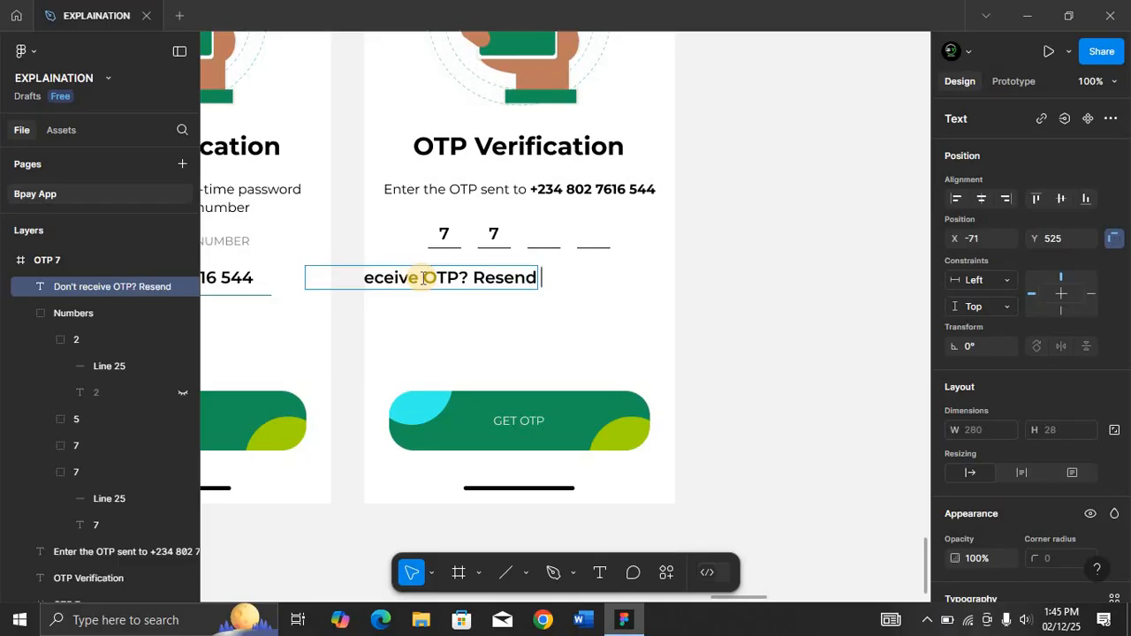
pyautogui.write(' OTP')
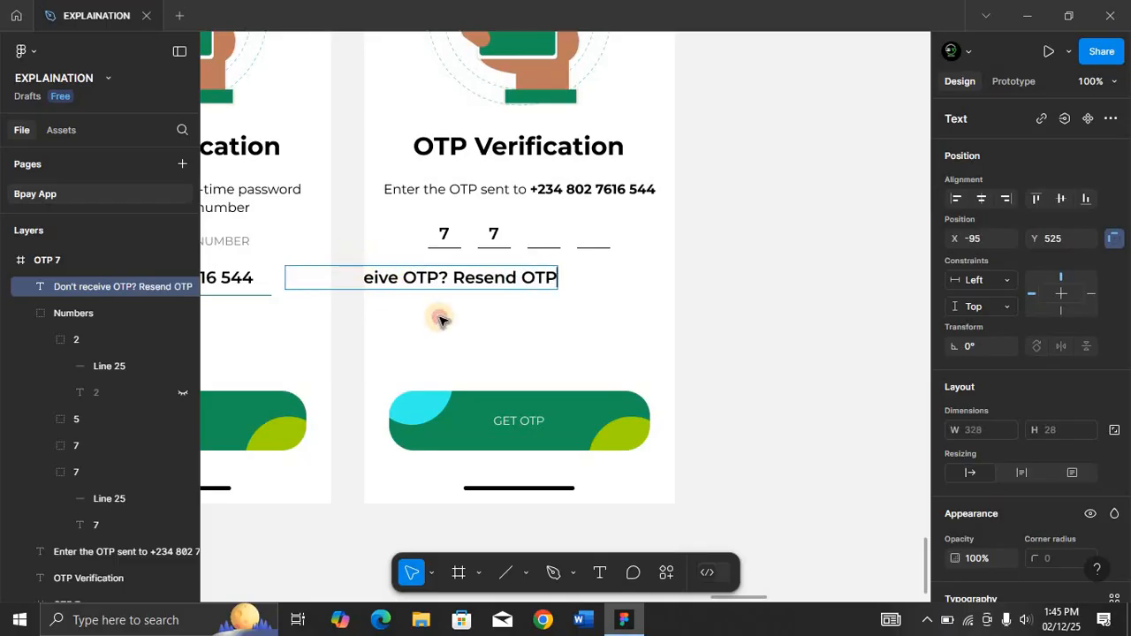
pyautogui.press('Escape')
# Center the resend text horizontally in the frame and set its font to 14, Regular weight.
pyautogui.click(982, 196)
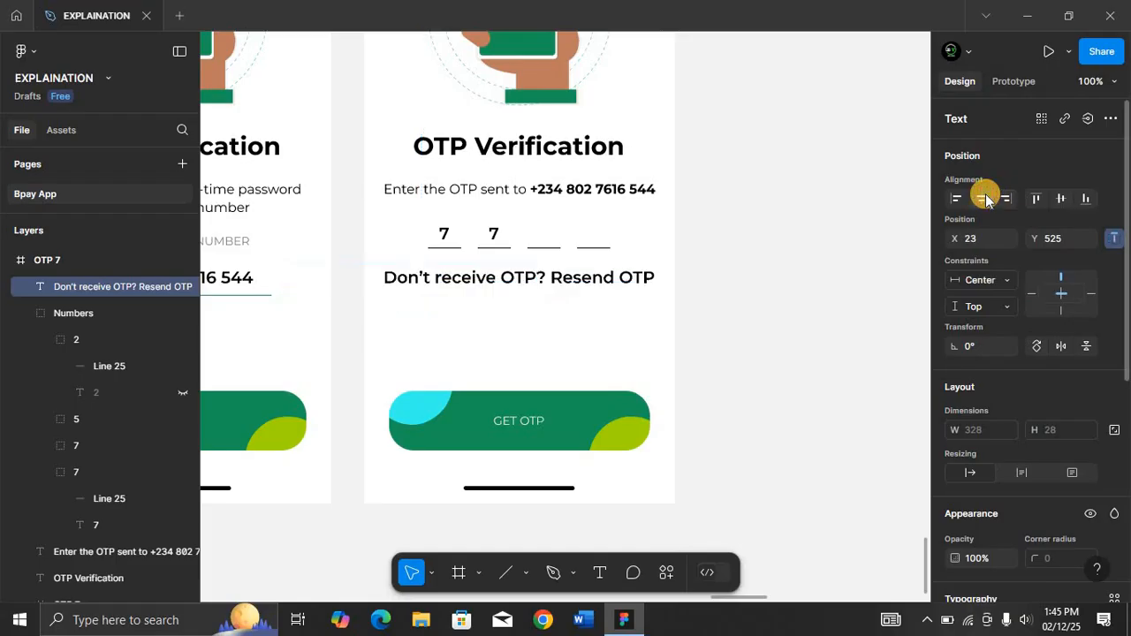
pyautogui.click(1029, 298)
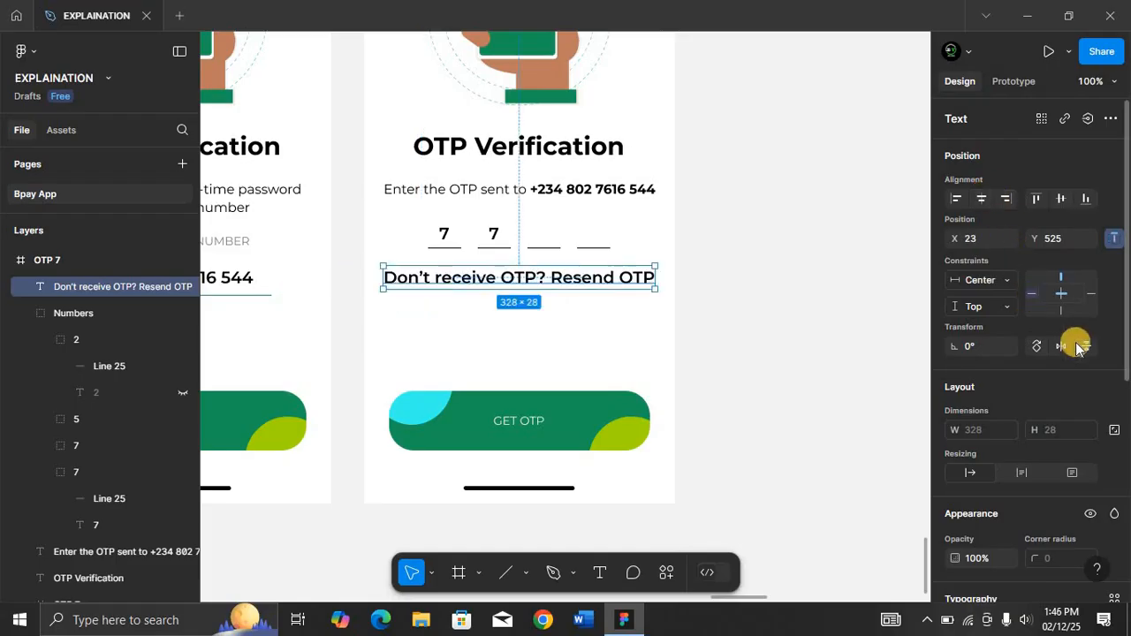
pyautogui.scroll(-5, 1046, 508)
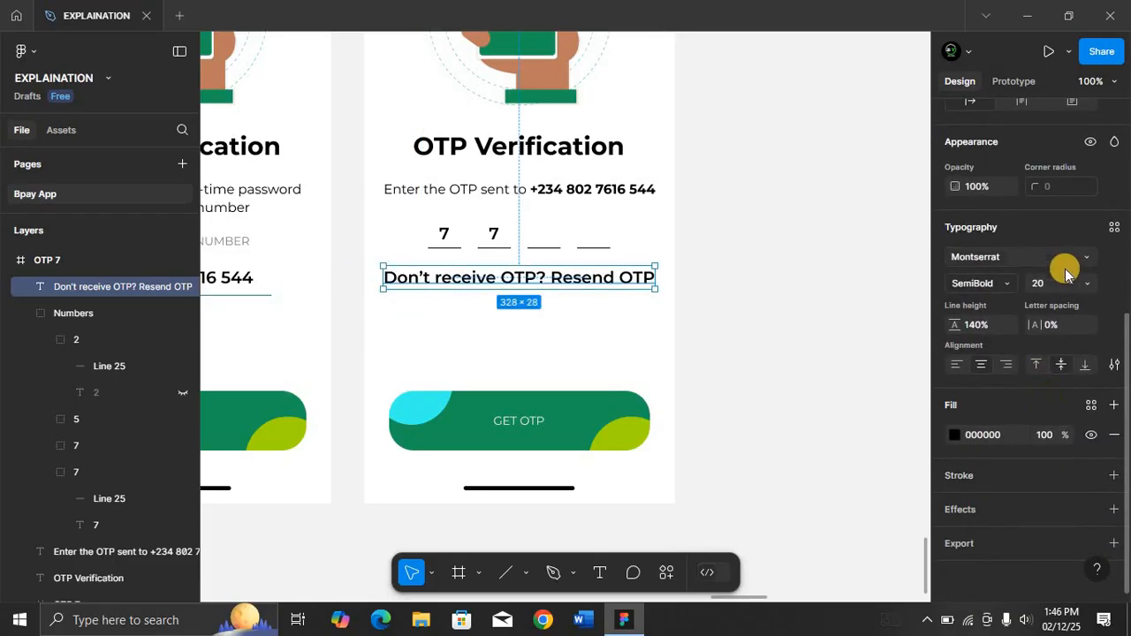
pyautogui.click(1055, 283)
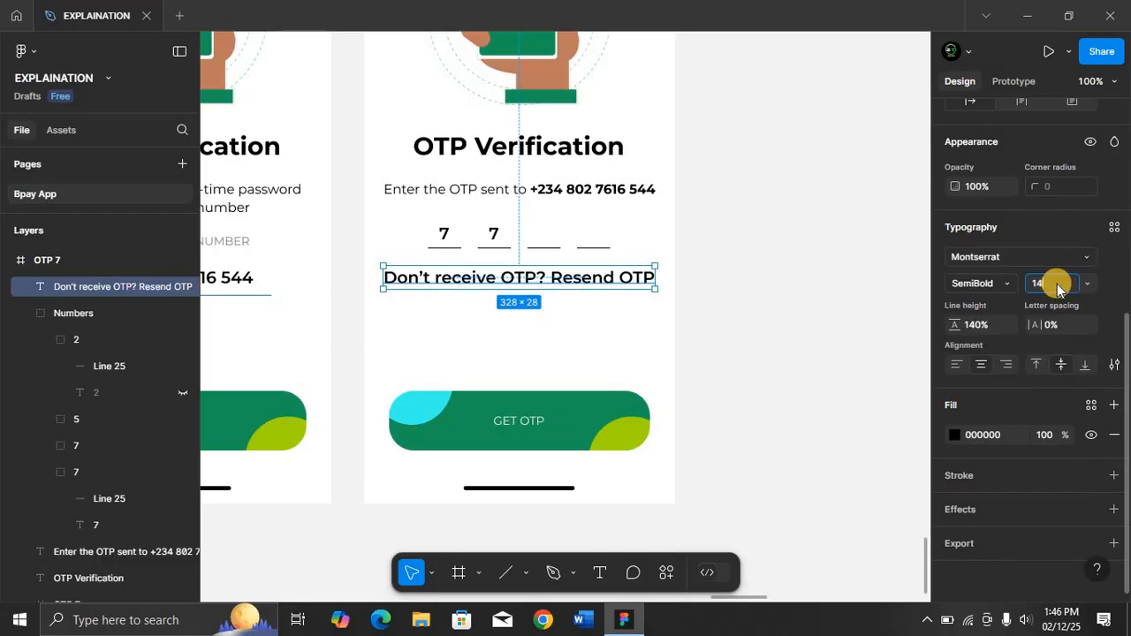
pyautogui.press('Return')
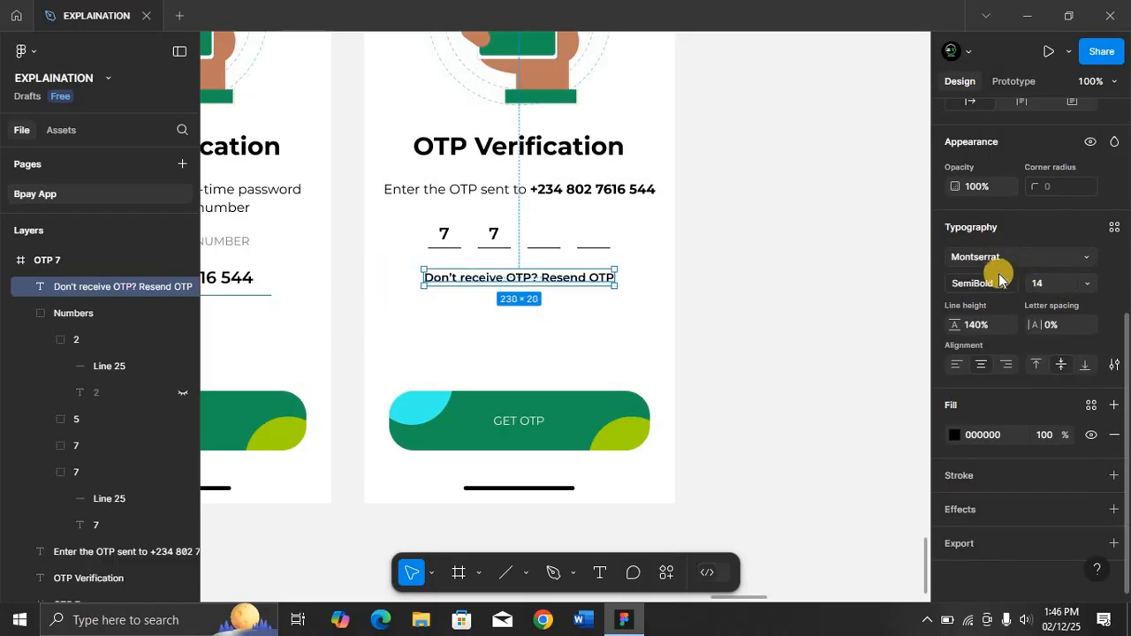
pyautogui.click(1005, 284)
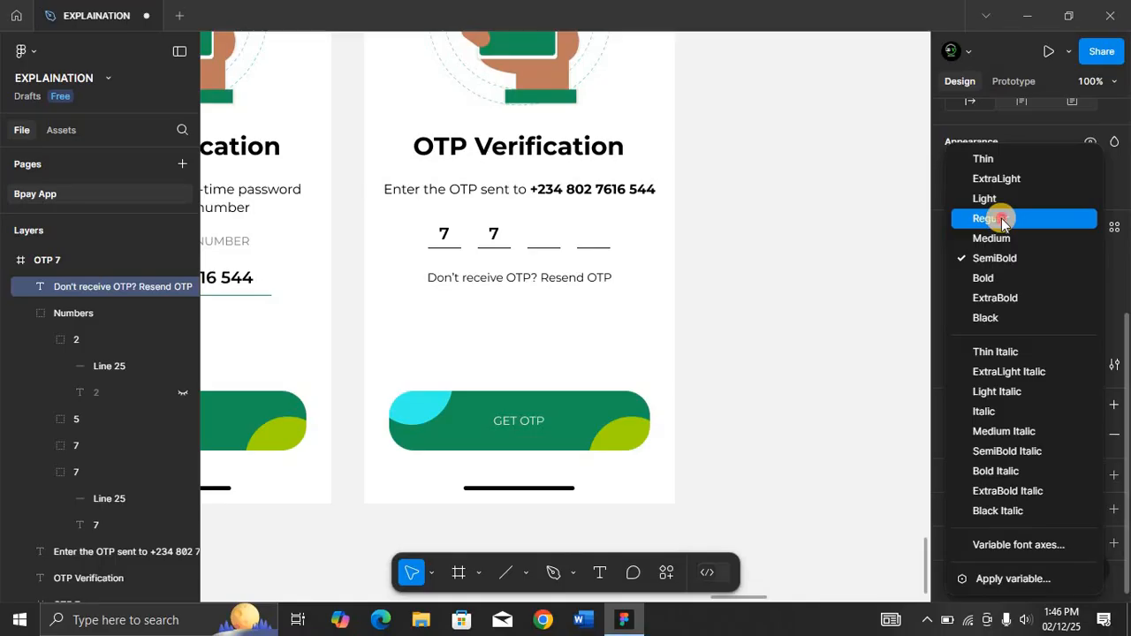
pyautogui.click(997, 219)
# Color the words "Resend OTP" with the button's green fill 189559.
pyautogui.click(567, 281)
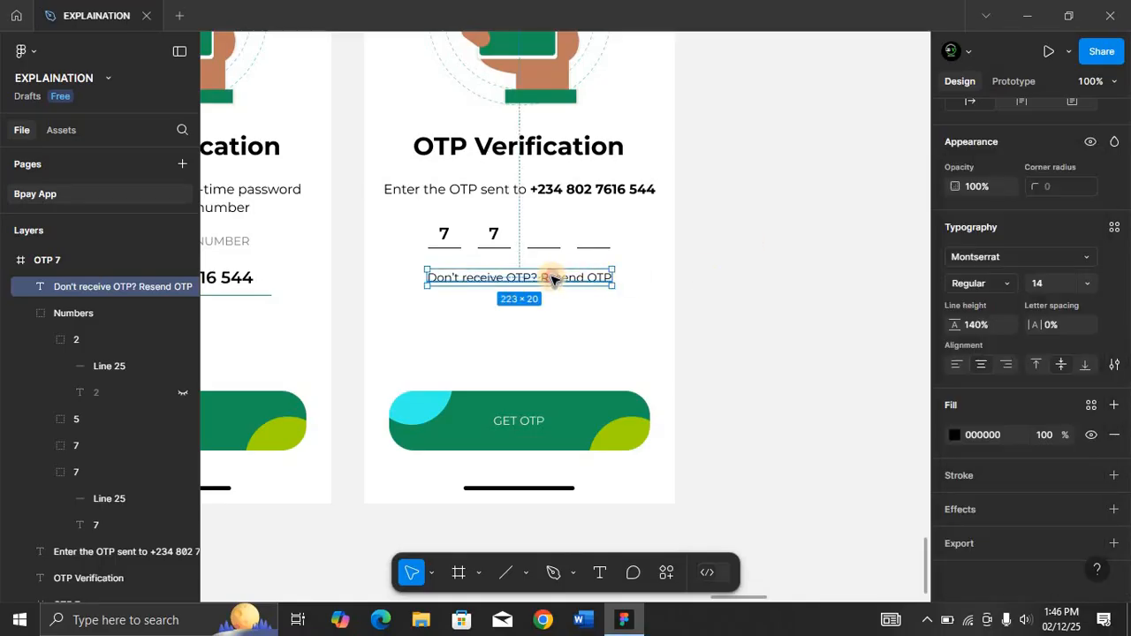
pyautogui.doubleClick(550, 279)
pyautogui.moveTo(540, 277); pyautogui.dragTo(597, 278)
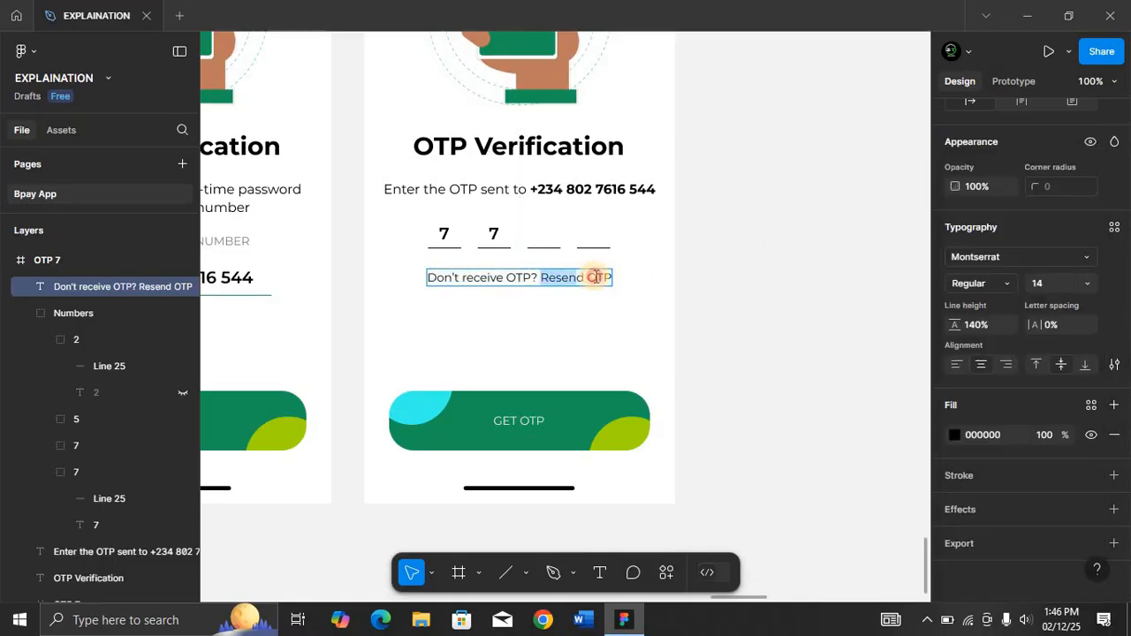
pyautogui.press('BackSpace')
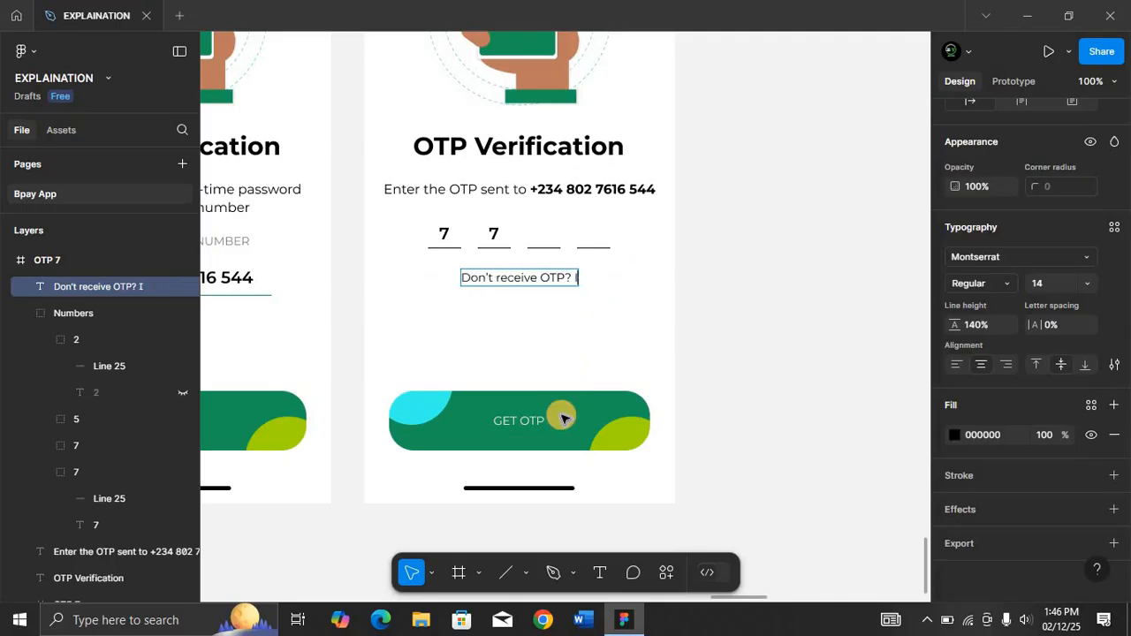
pyautogui.hotkey('ctrl', 'z')
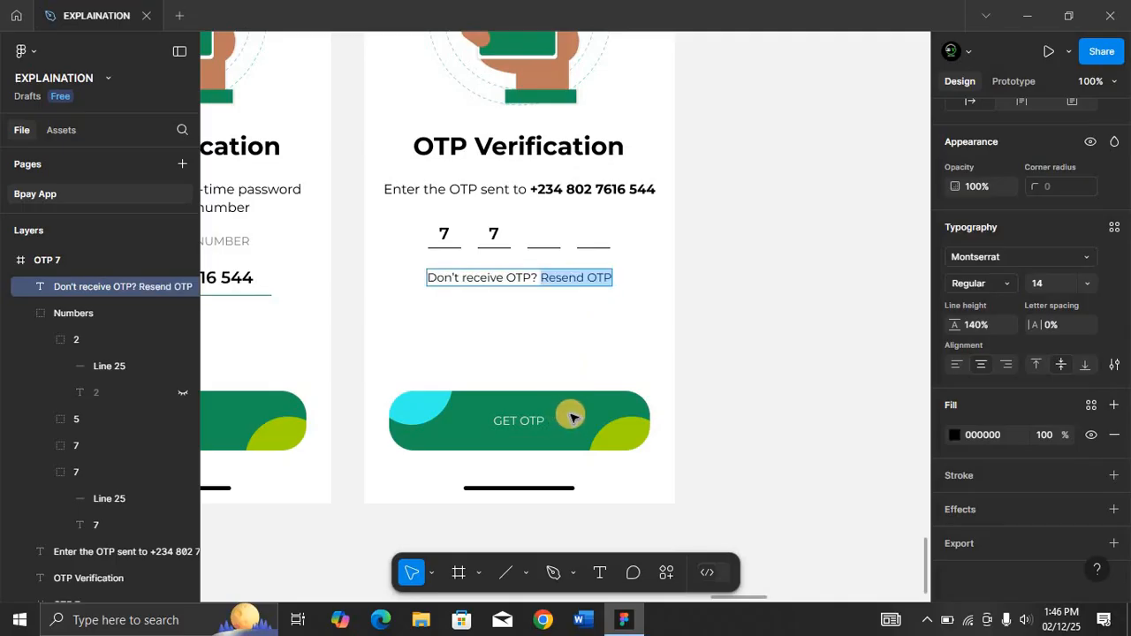
pyautogui.click(956, 436)
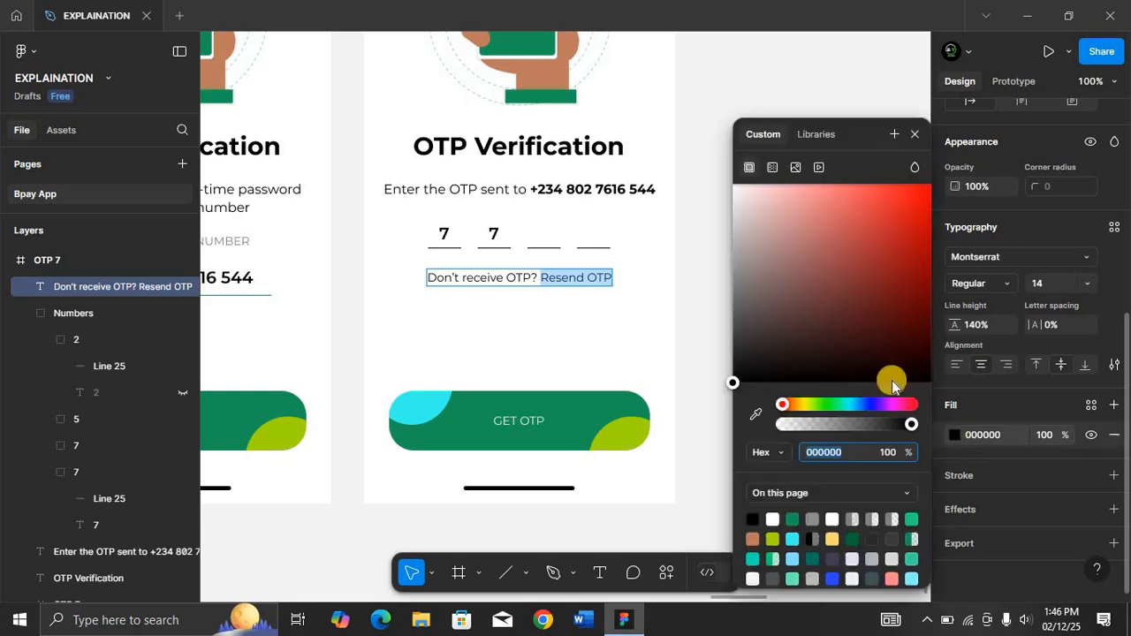
pyautogui.click(757, 418)
pyautogui.click(601, 407)
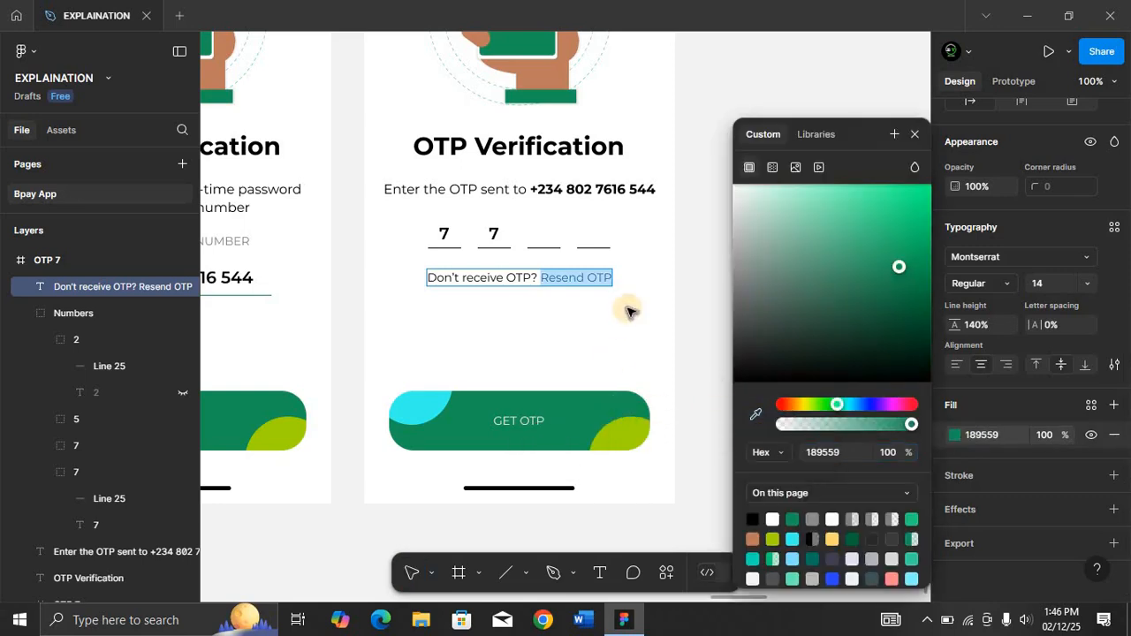
pyautogui.click(914, 134)
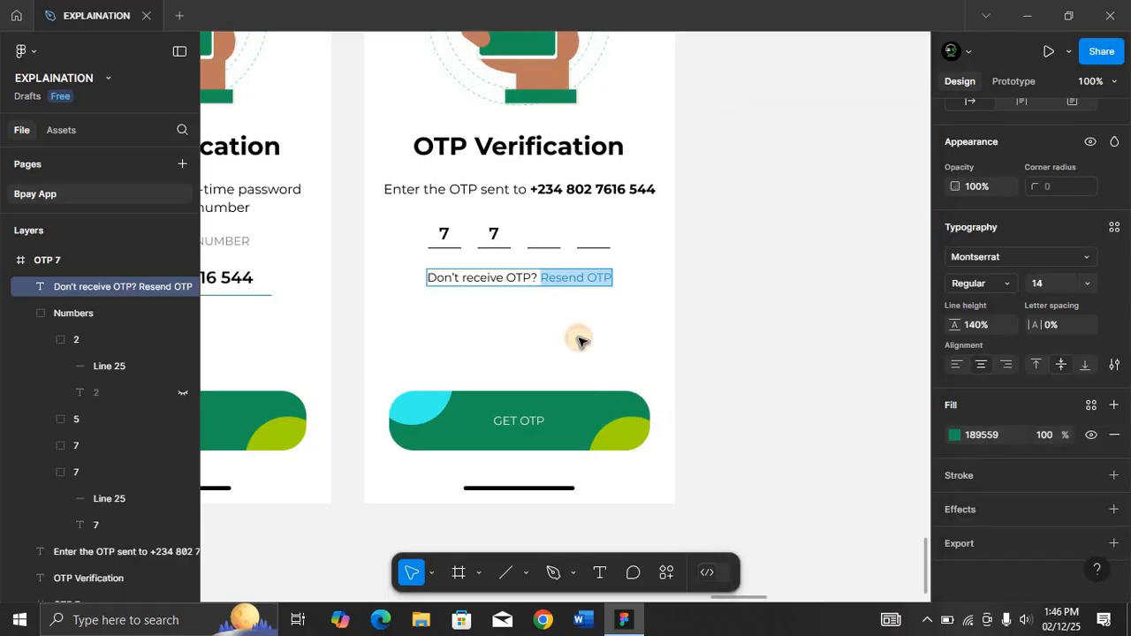
pyautogui.press('Escape')
# Set the GET OTP button's opacity to 50%.
pyautogui.click(579, 340)
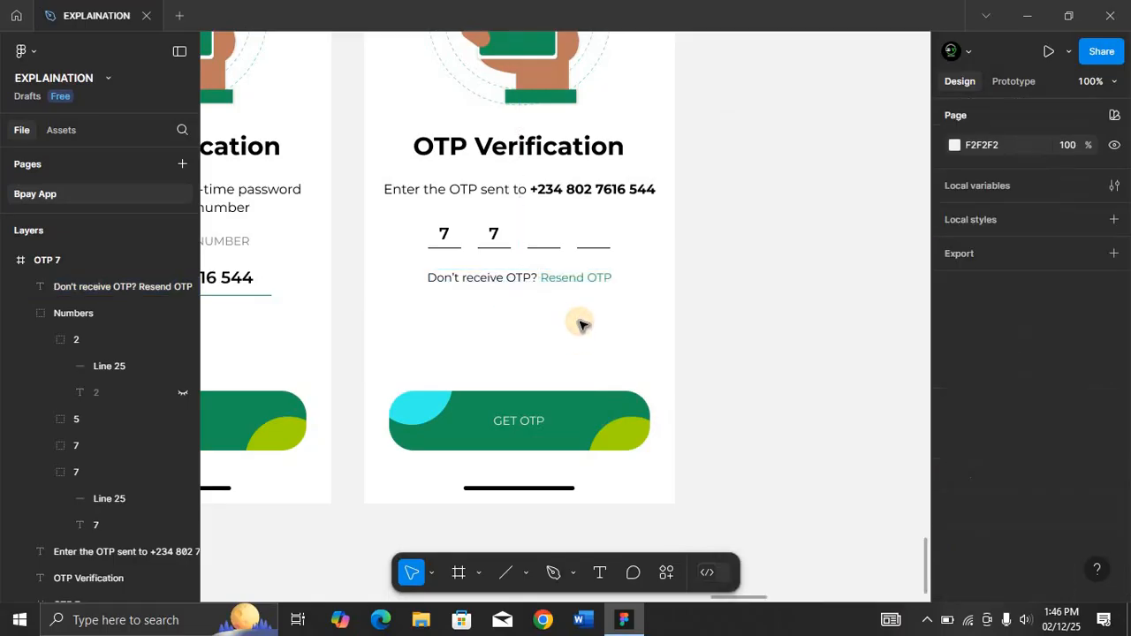
pyautogui.click(573, 407)
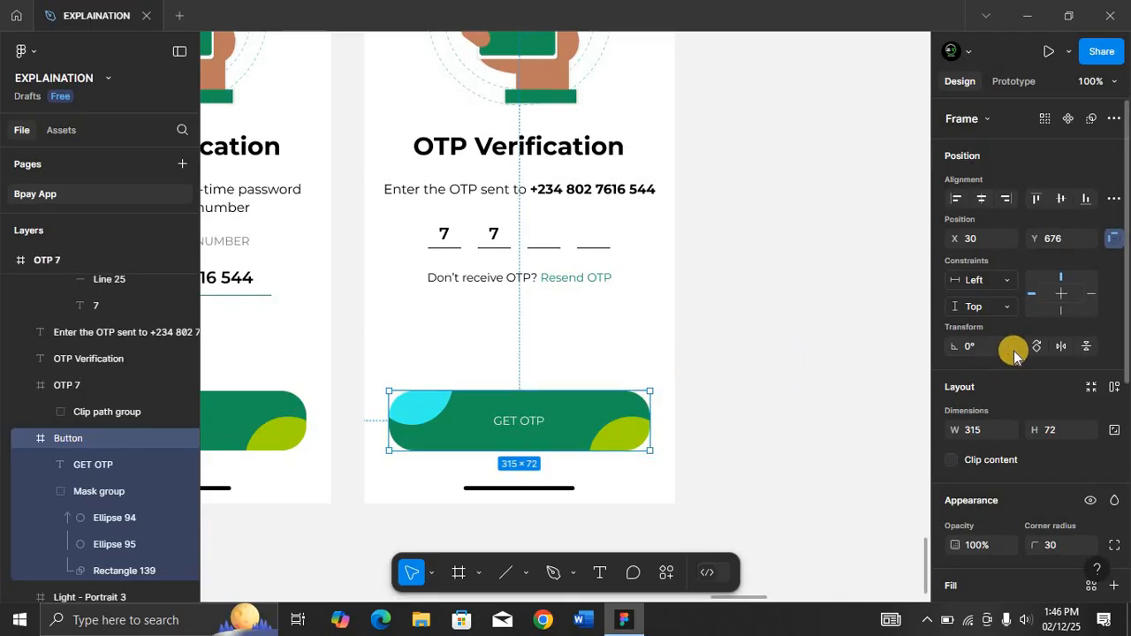
pyautogui.scroll(-1, 1014, 351)
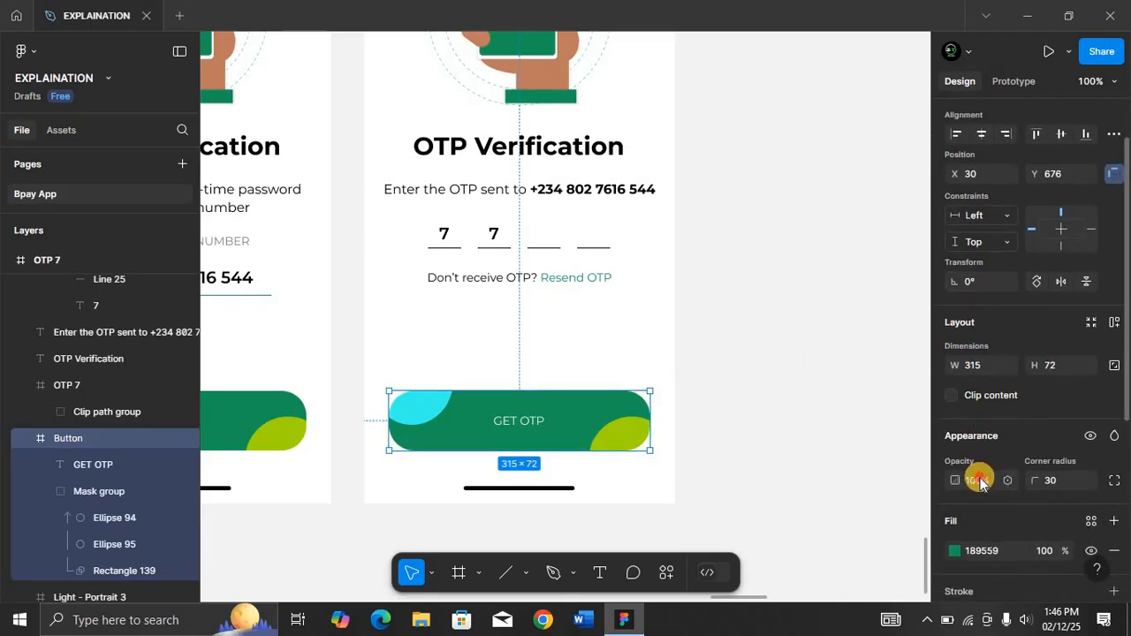
pyautogui.write('50')
pyautogui.press('Return')
pyautogui.click(505, 328)
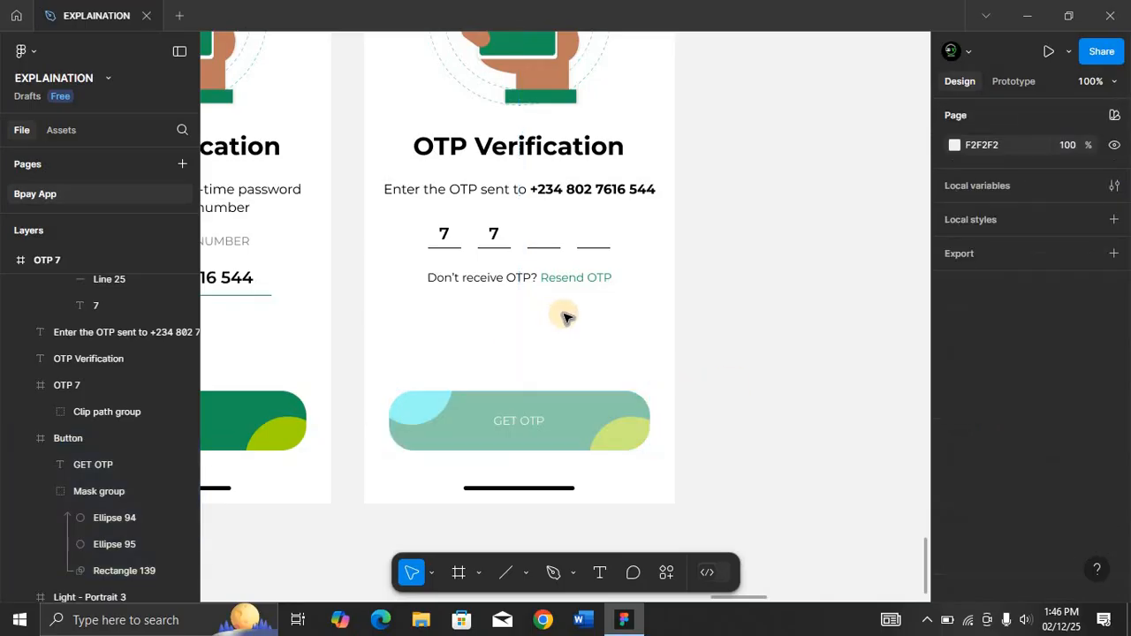
# Nudge the Numbers group vertically to balance its spacing between the instruction text and the resend prompt.
pyautogui.click(550, 170)
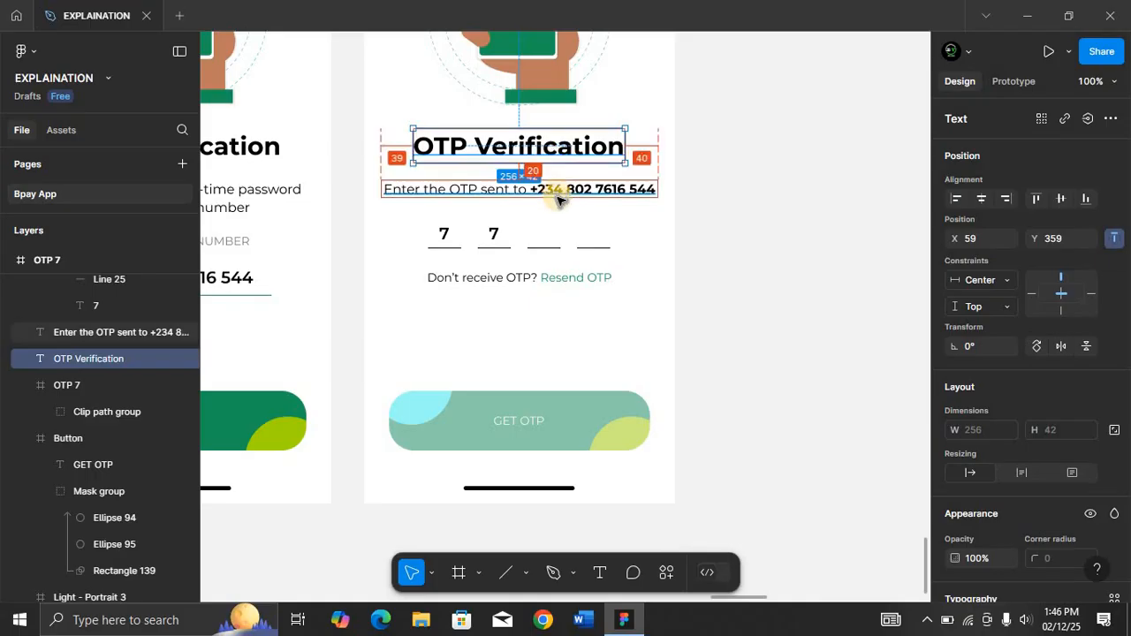
pyautogui.click(526, 241)
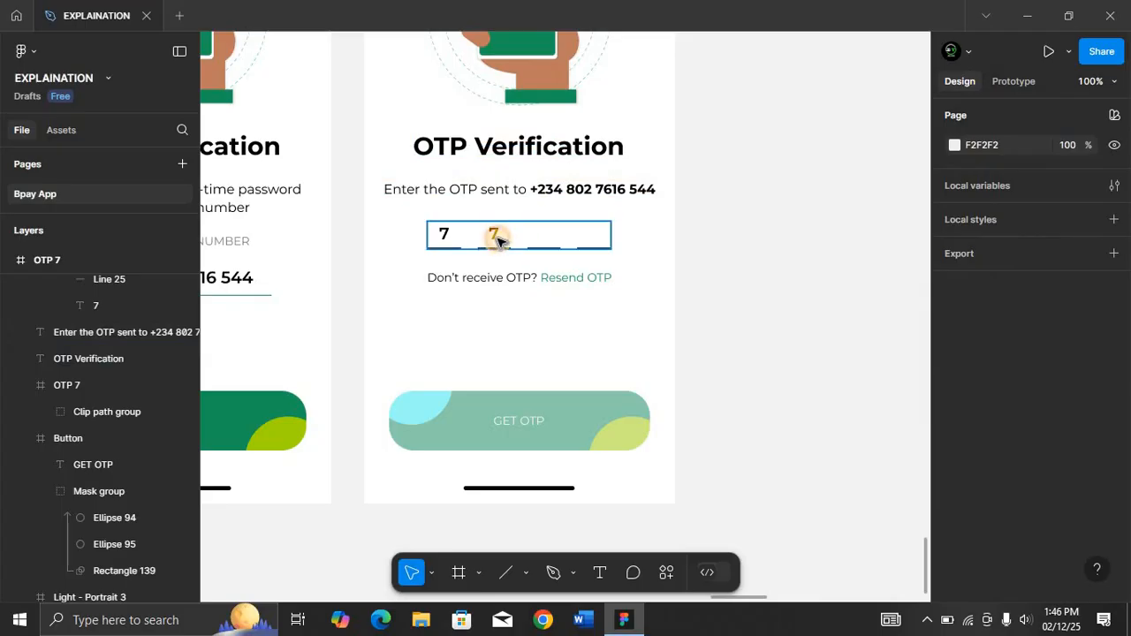
pyautogui.click(500, 237)
pyautogui.press('alt')
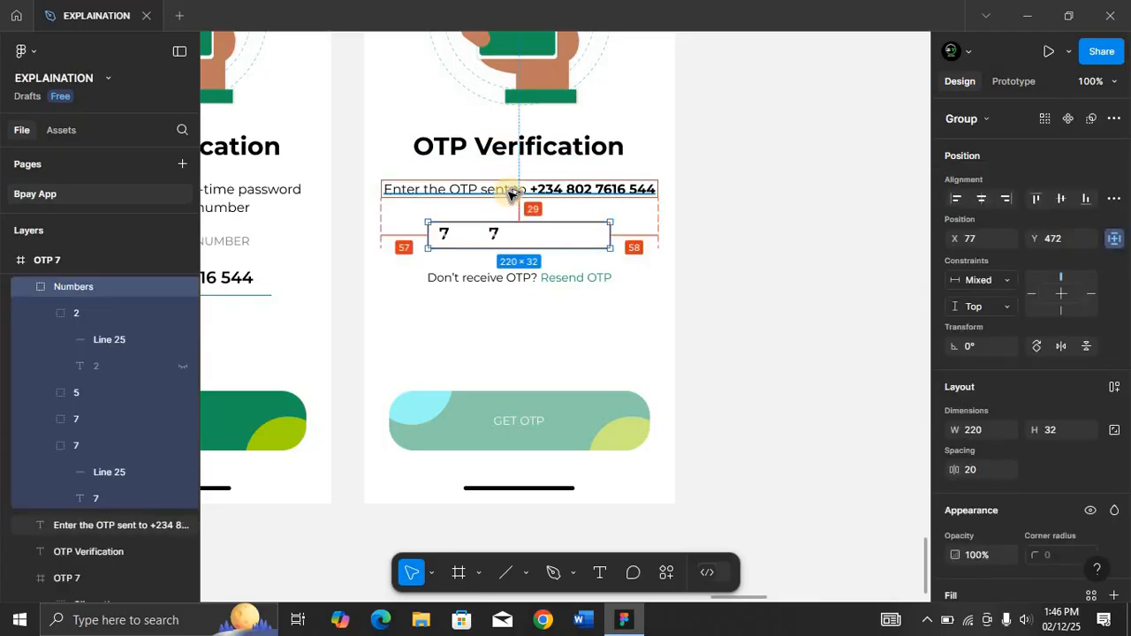
pyautogui.press('Up')
pyautogui.press('Up')
pyautogui.press('Up')
pyautogui.press('Up')
pyautogui.press('Up')
pyautogui.press('Up')
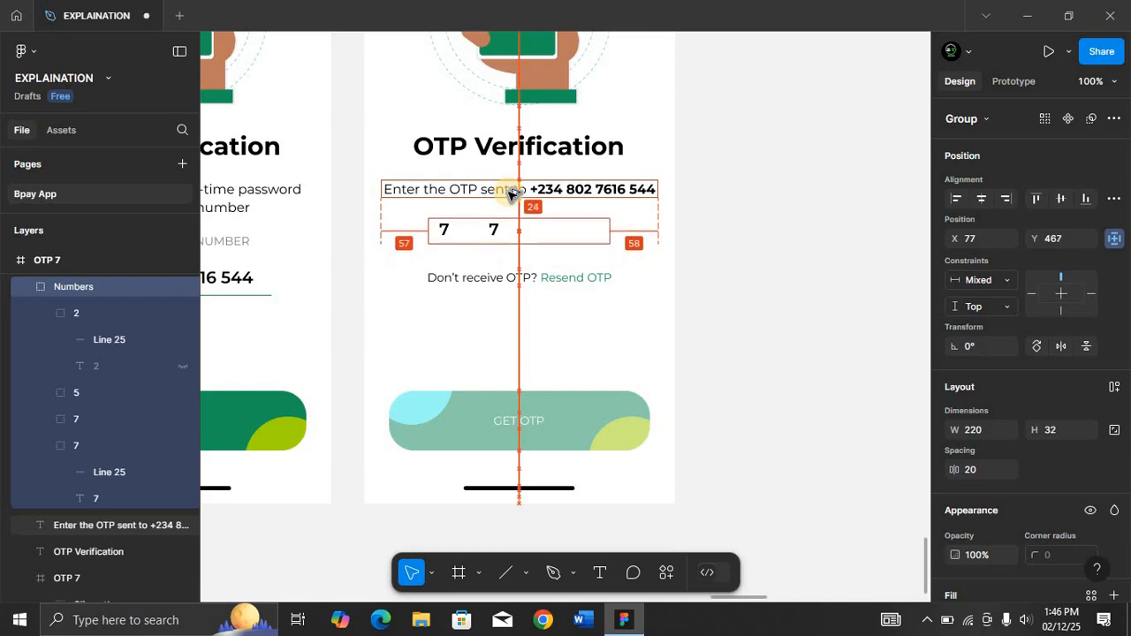
pyautogui.press('Down')
pyautogui.press('Down')
pyautogui.press('Down')
pyautogui.press('Down')
pyautogui.press('Down')
pyautogui.press('Down')
pyautogui.press('Down')
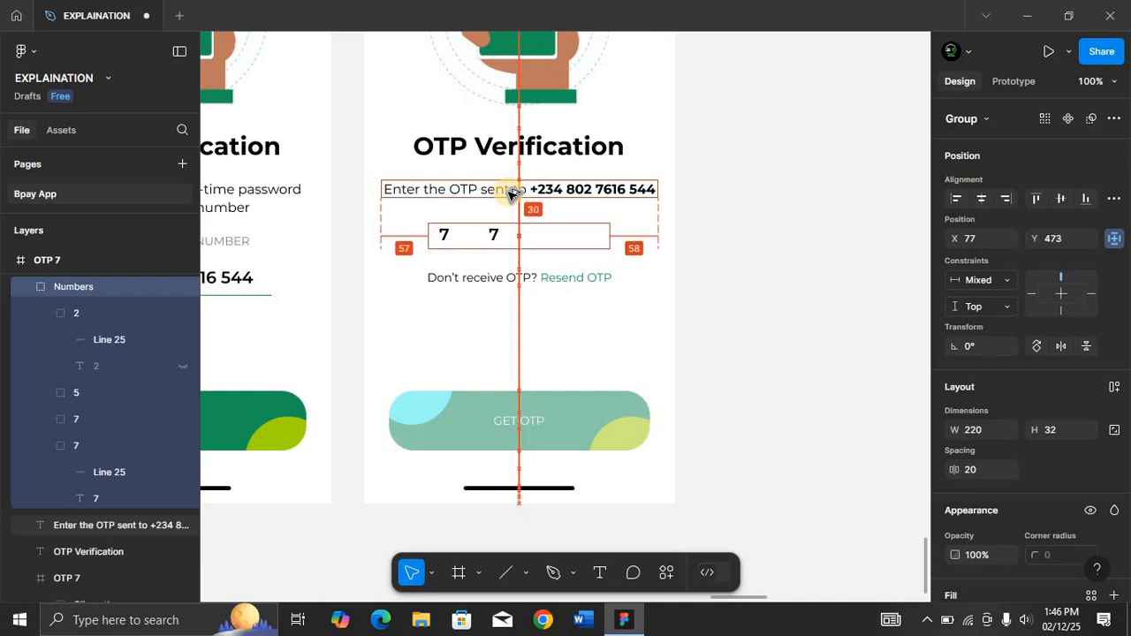
pyautogui.click(521, 280)
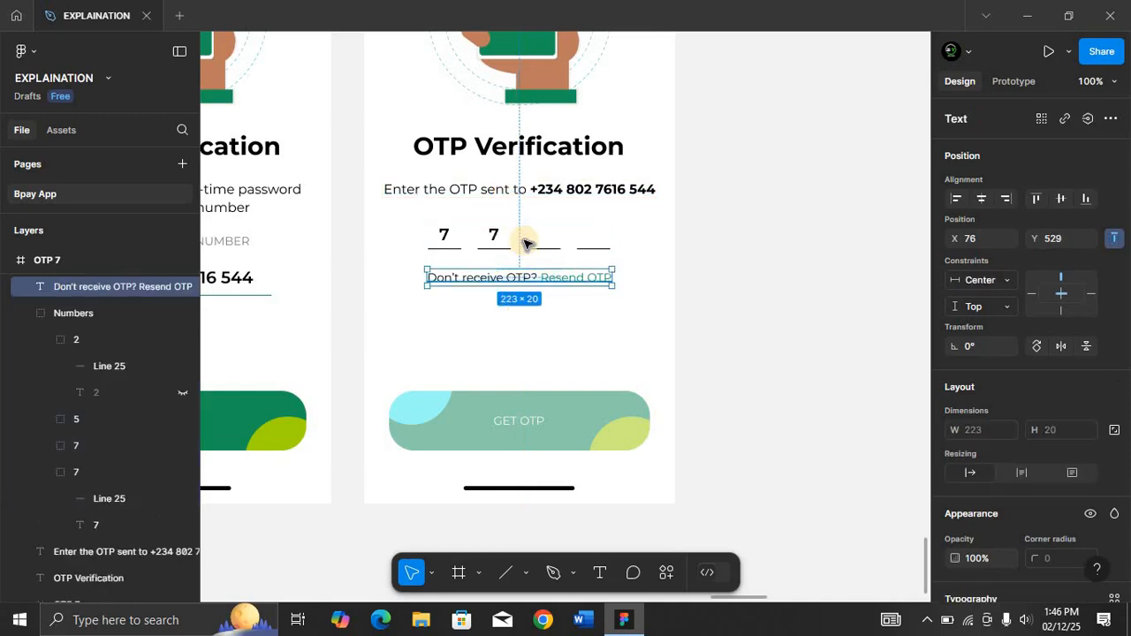
pyautogui.press('alt')
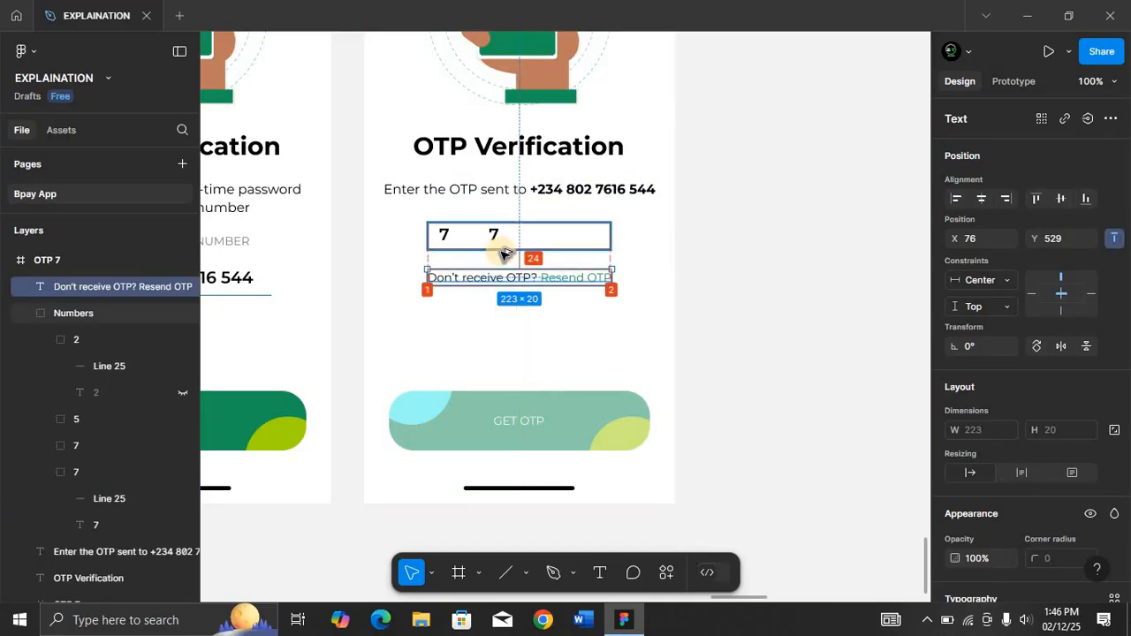
# Nudge the resend prompt text up slightly, closer to the digit boxes.
pyautogui.press('Up')
pyautogui.press('Up')
pyautogui.press('Up')
pyautogui.press('Up')
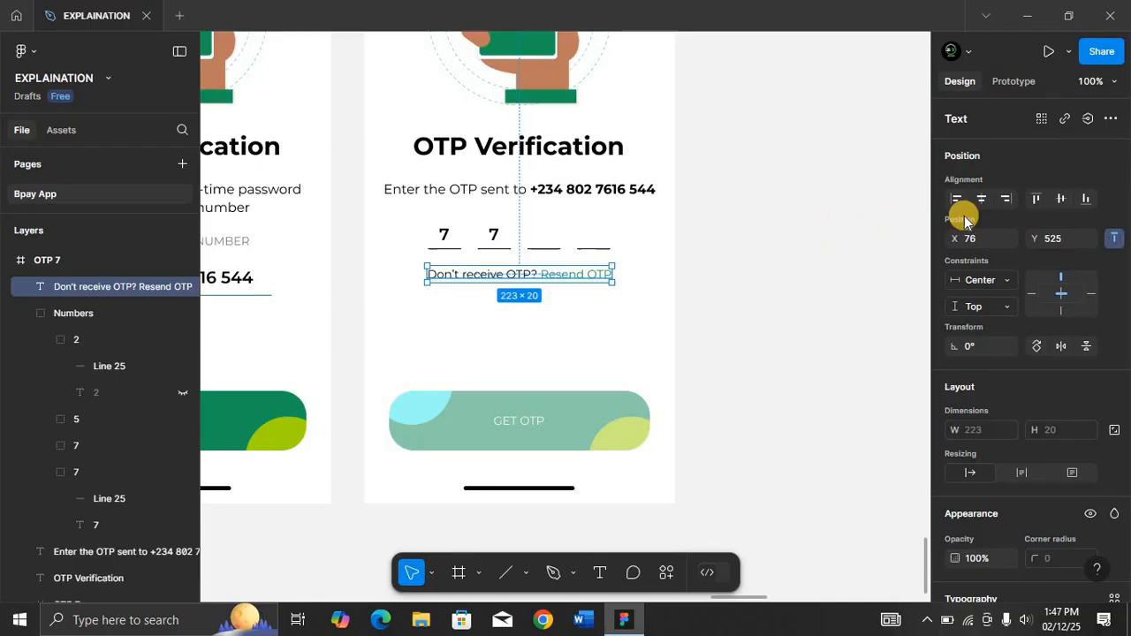
pyautogui.click(583, 244)
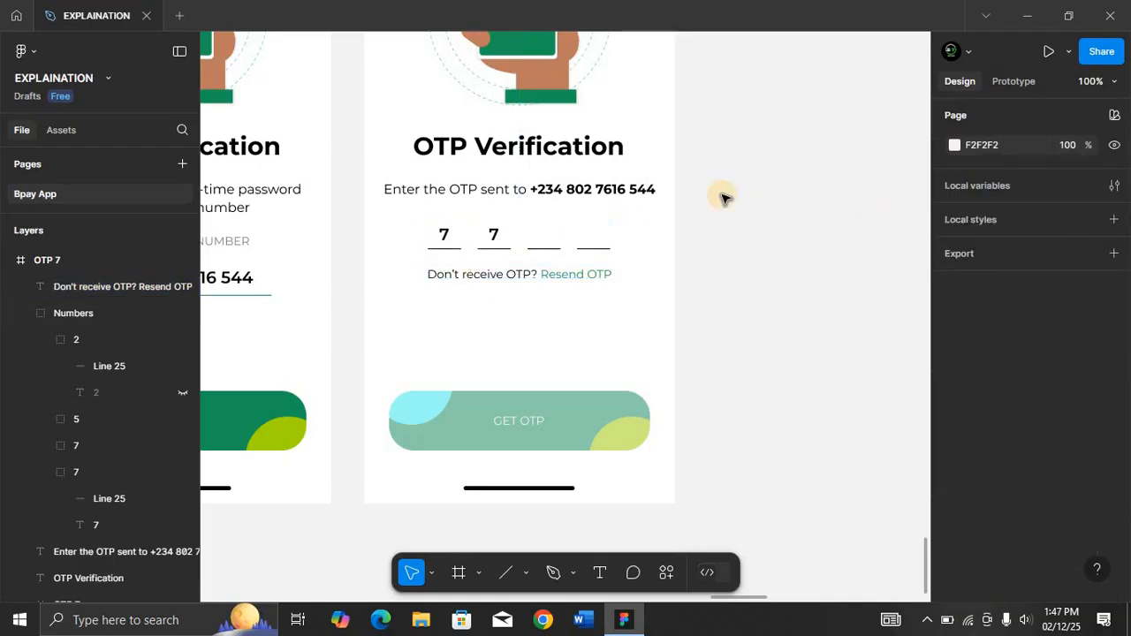
# Center the "Enter the OTP sent to" instruction text horizontally in the frame.
pyautogui.click(492, 236)
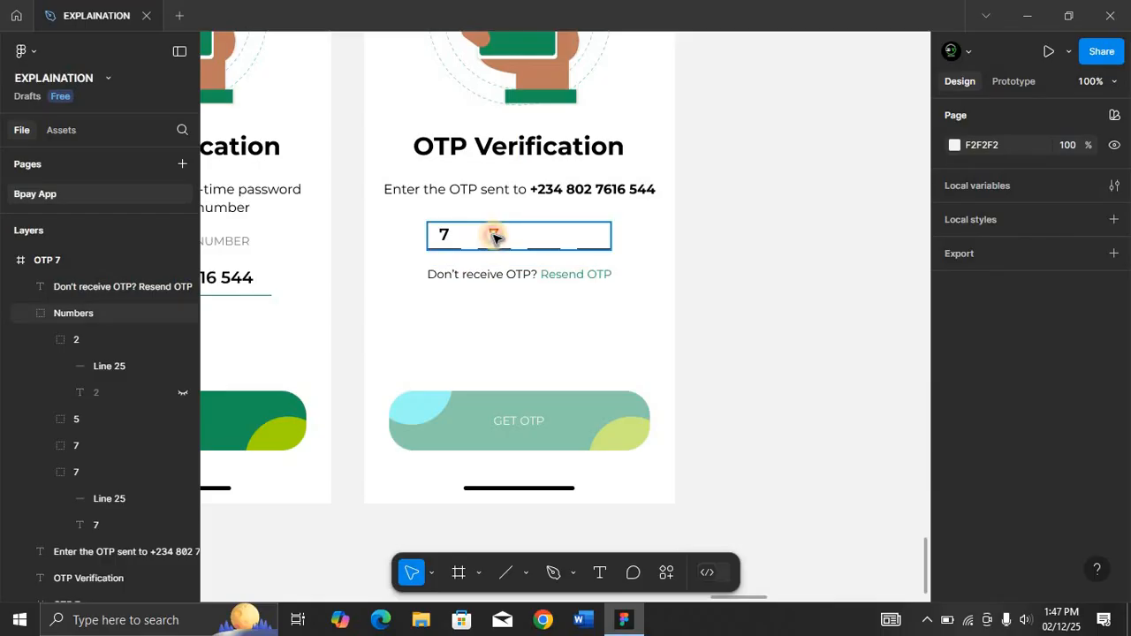
pyautogui.click(616, 187)
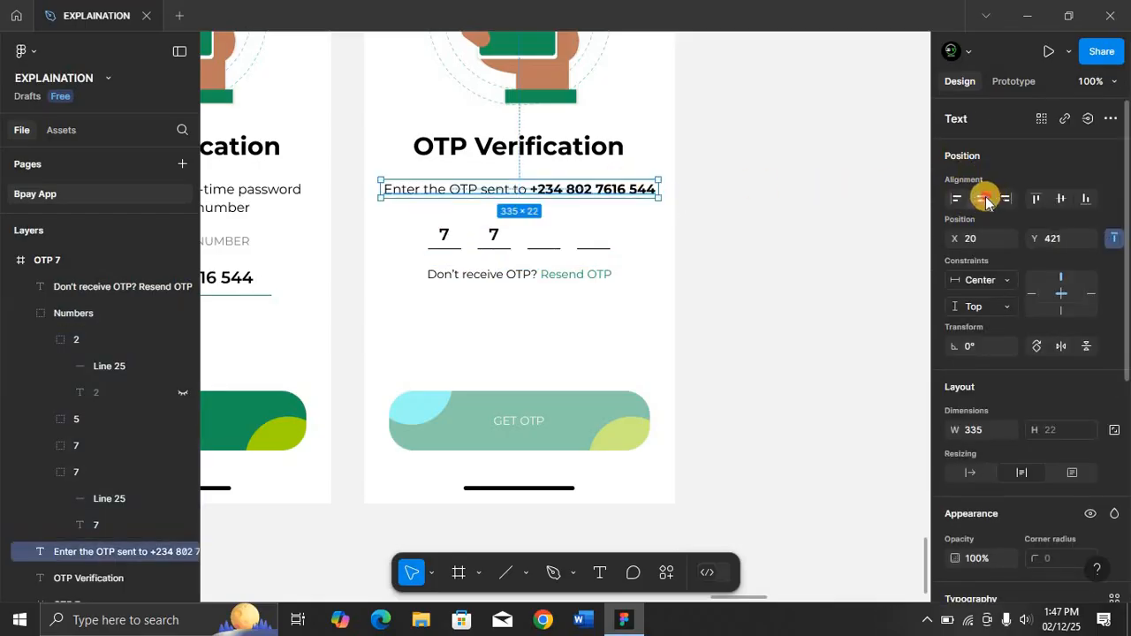
pyautogui.click(985, 200)
# Duplicate the OTP verification frame with the disabled button.
pyautogui.hotkey('ctrl', '-')
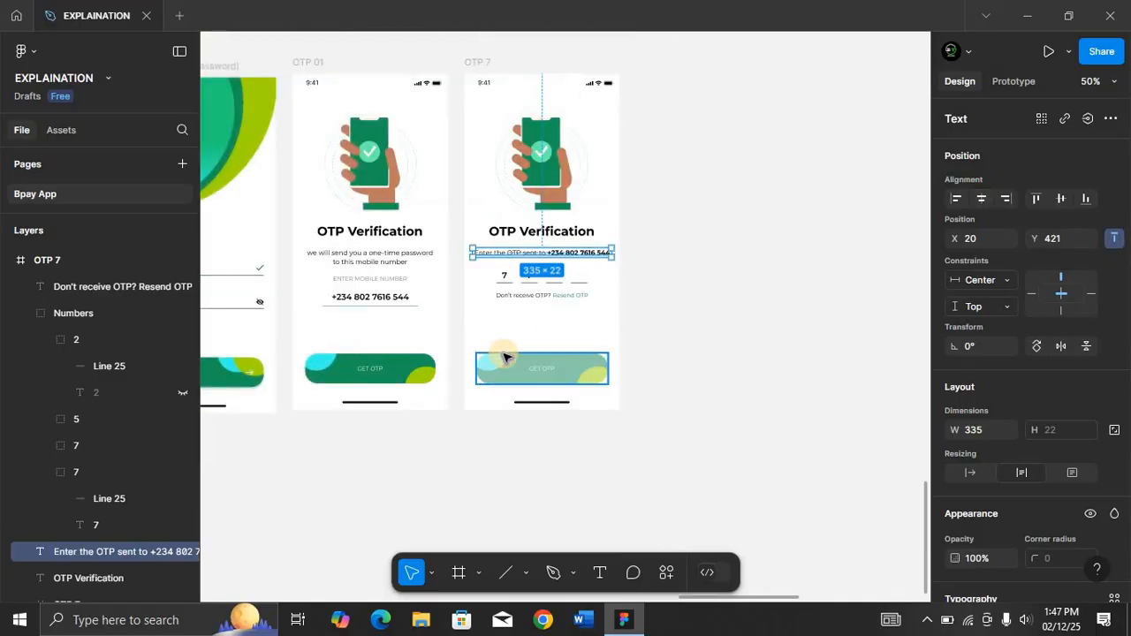
pyautogui.scroll(-5, 504, 356)
pyautogui.scroll(5, 504, 356)
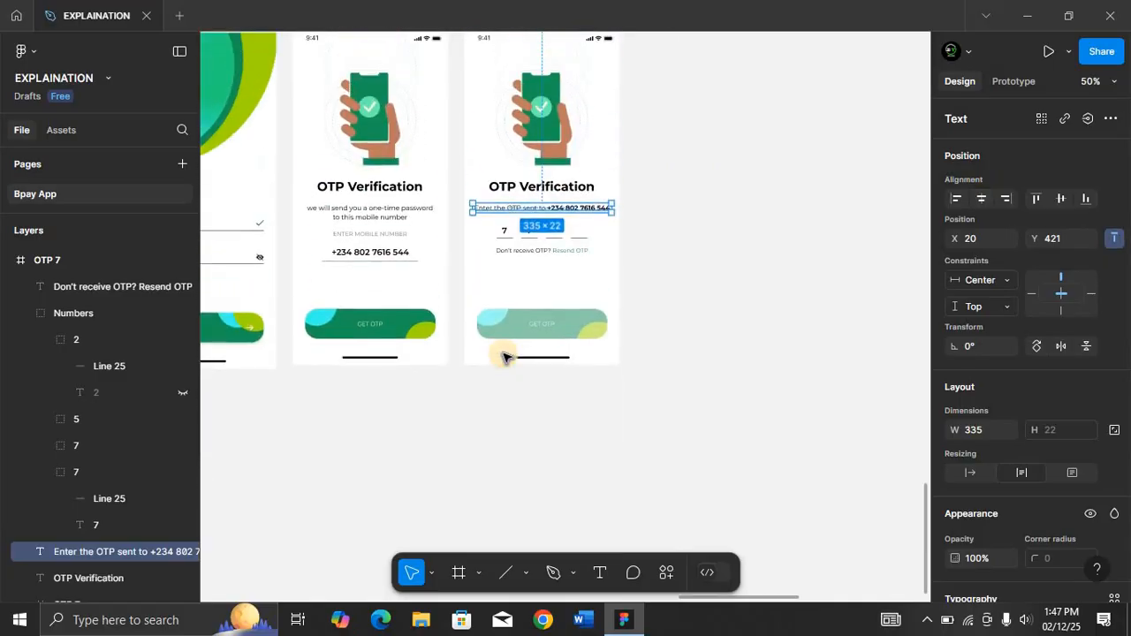
pyautogui.scroll(2, 506, 356)
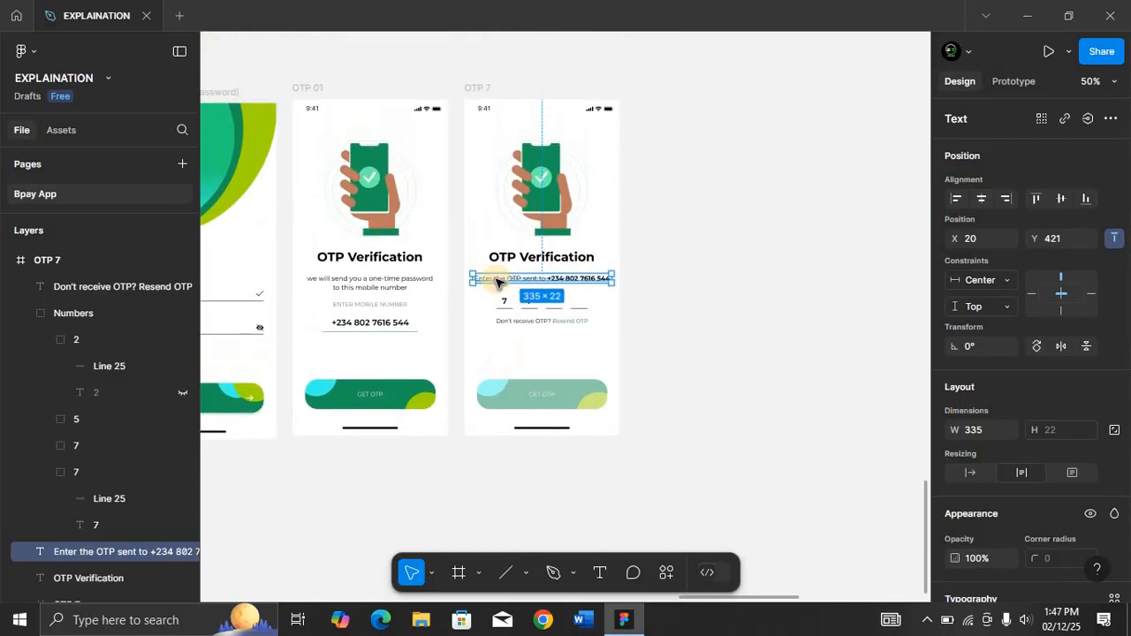
pyautogui.click(482, 88)
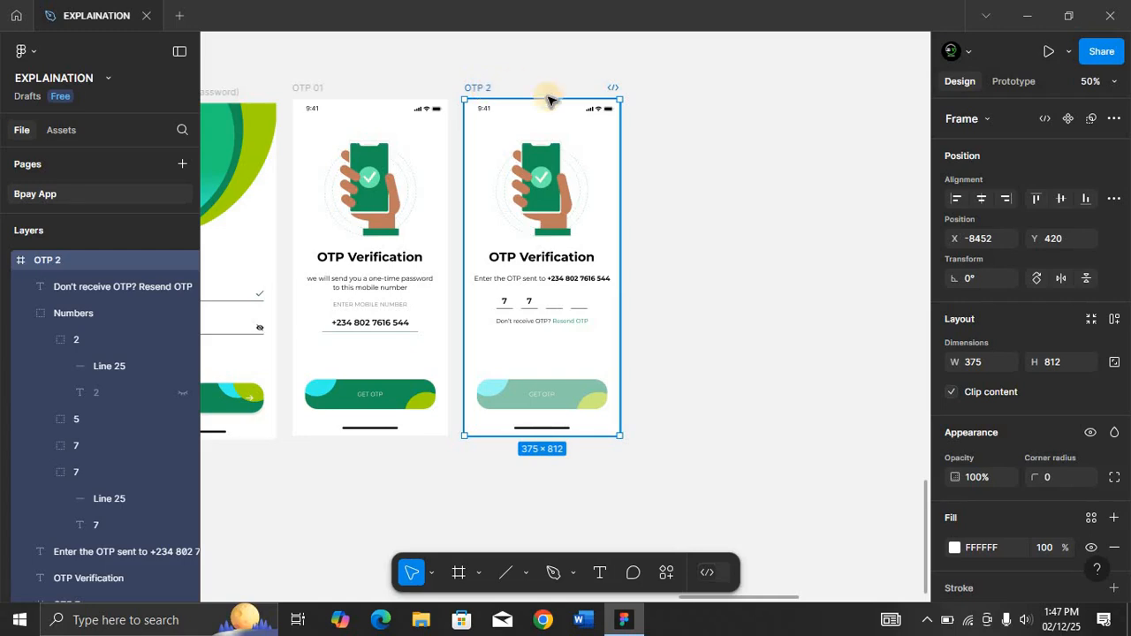
pyautogui.hotkey('ctrl', 'd')
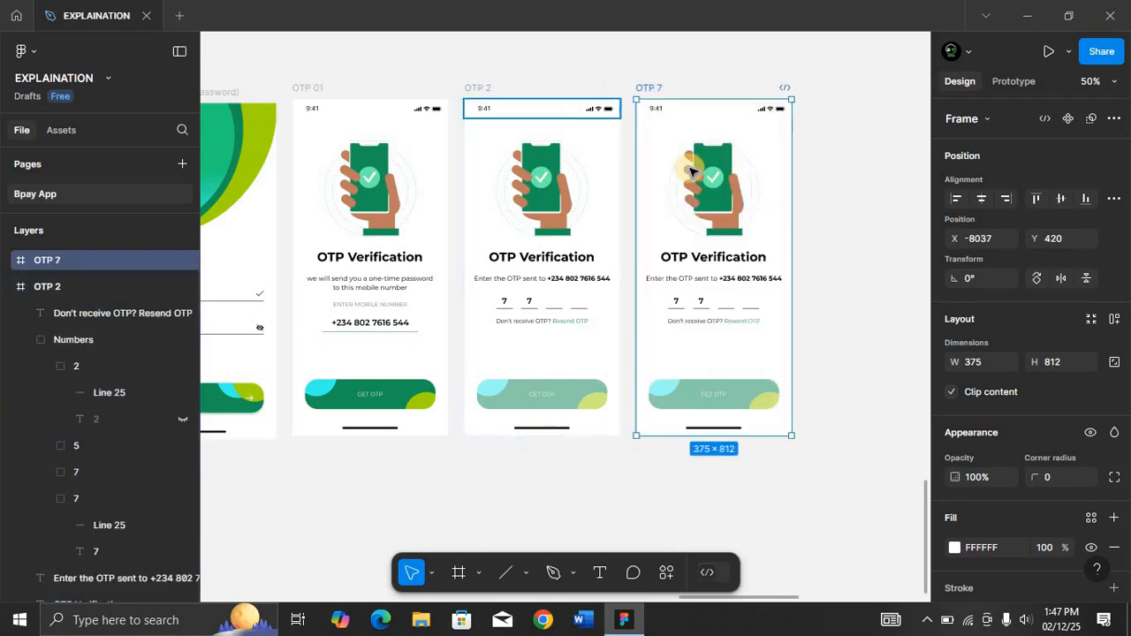
# Rename the duplicated frame as OTP 3.
pyautogui.doubleClick(663, 90)
pyautogui.write('OTP 3')
pyautogui.press('Return')
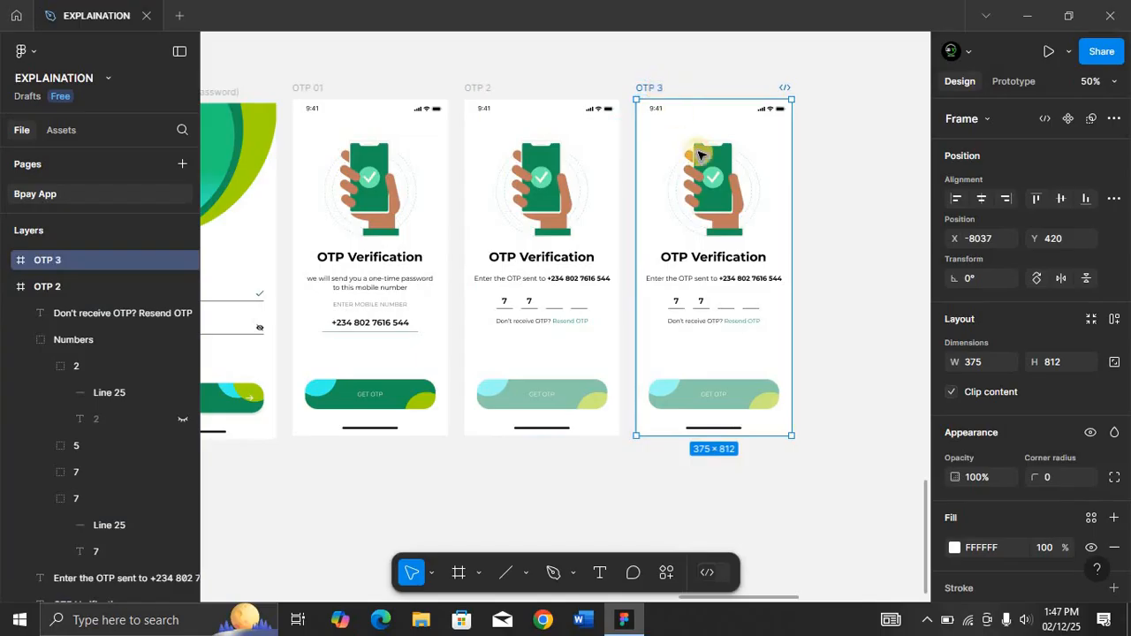
# Unhide the digits 5 and 2 in the new frame's OTP boxes so all four are filled.
pyautogui.click(704, 304)
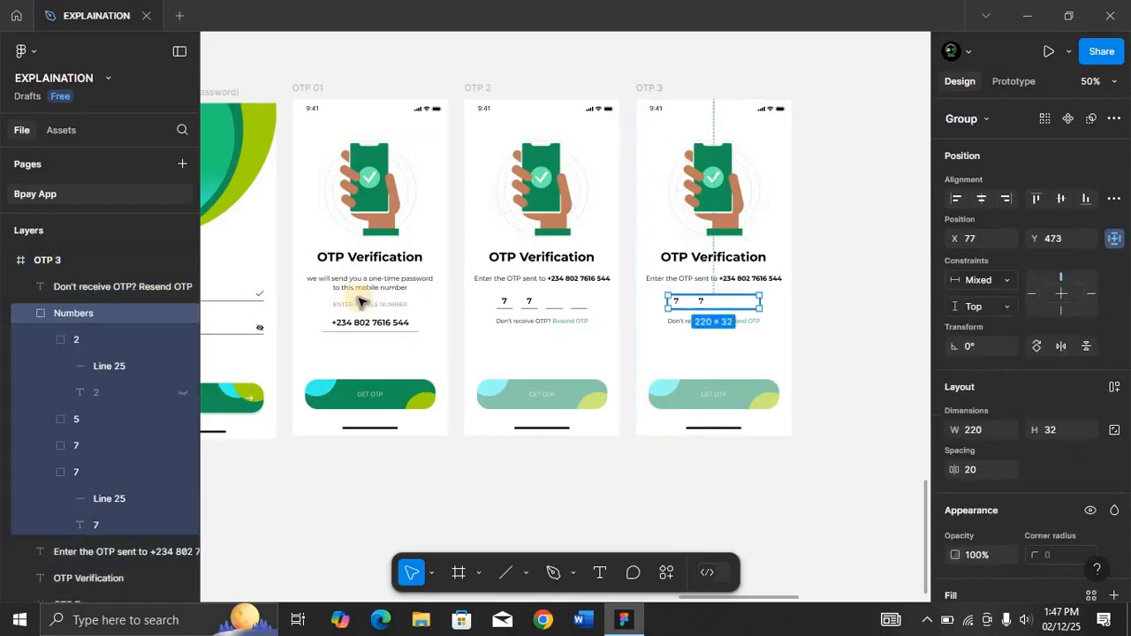
pyautogui.click(48, 339)
pyautogui.click(48, 365)
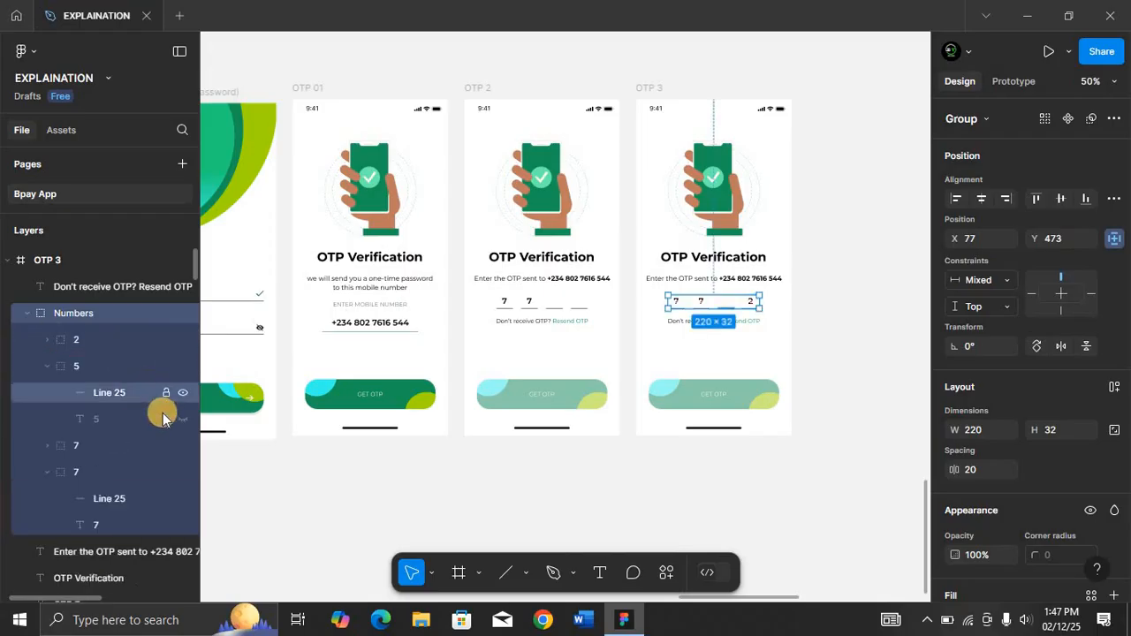
pyautogui.click(182, 419)
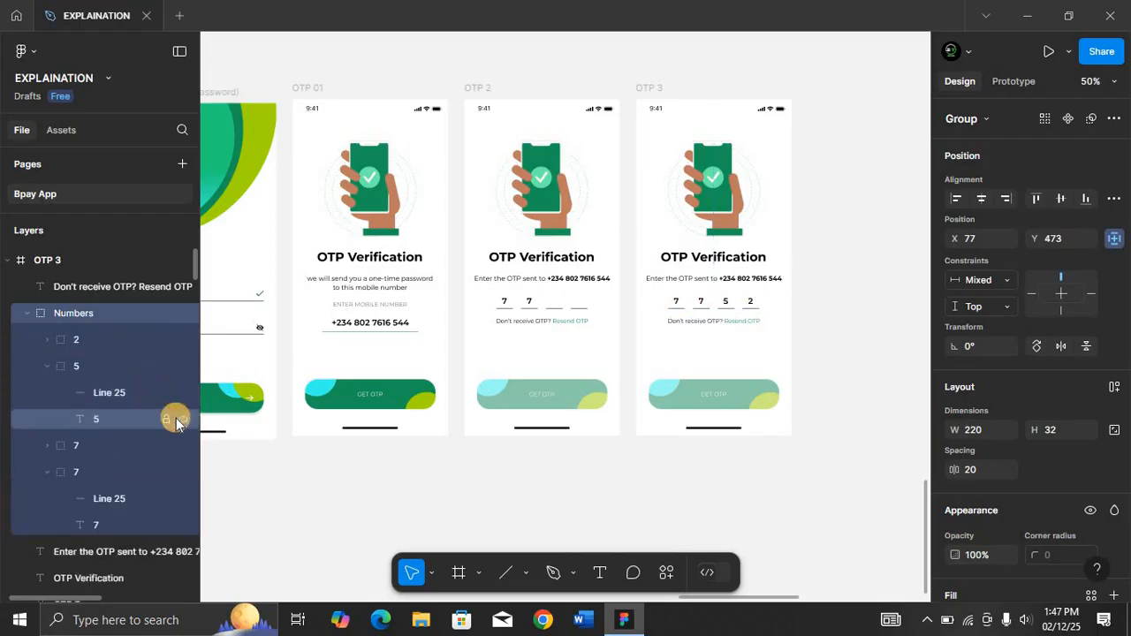
# Set the GET OTP button's opacity in OTP 3 to 100%.
pyautogui.click(703, 391)
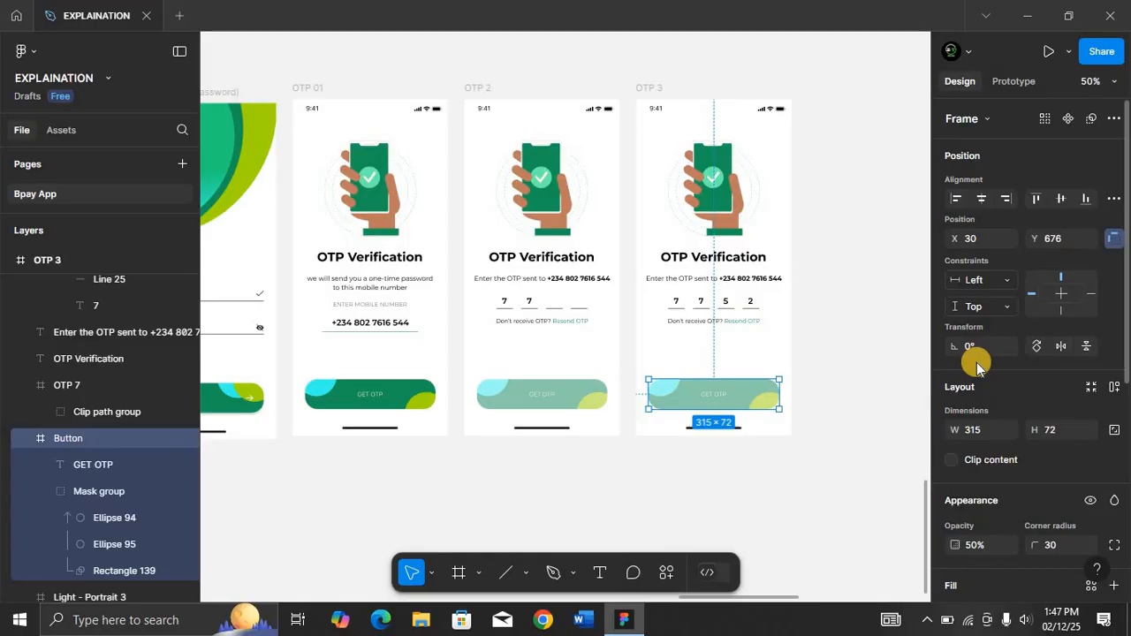
pyautogui.scroll(-2, 976, 367)
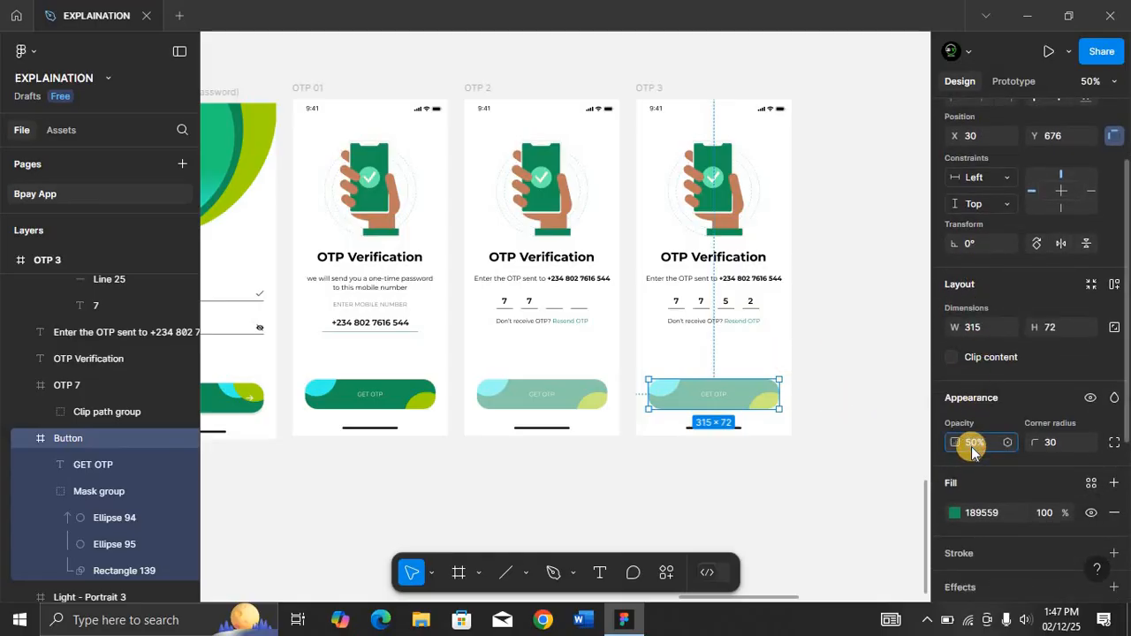
pyautogui.write('100')
pyautogui.press('Return')
pyautogui.hotkey('ctrl', '-')
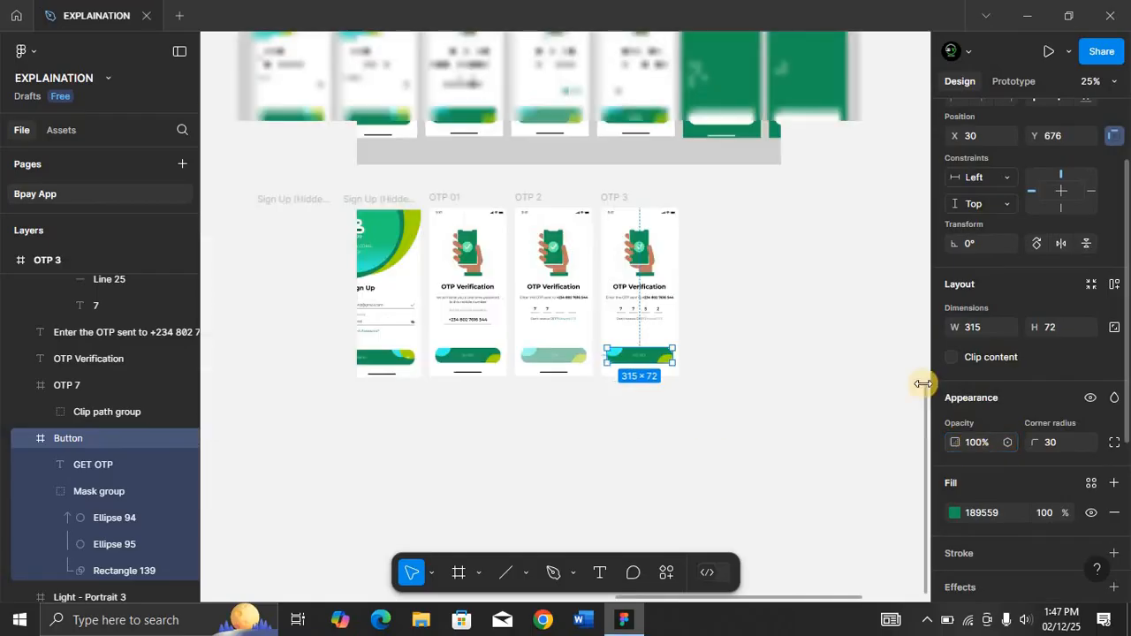